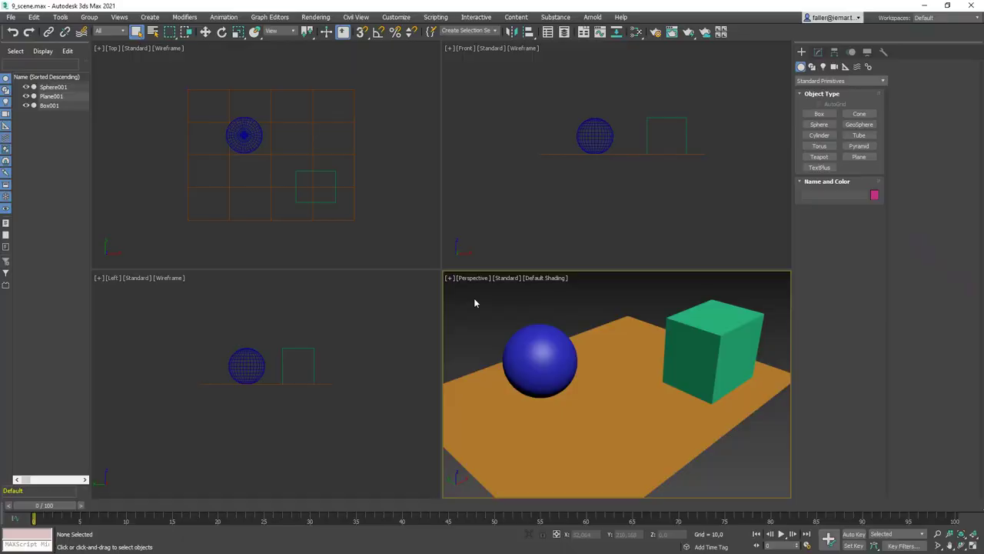
# Open the Slate Material Editor and expand the Scanline group of materials in its browser
pyautogui.press('m')
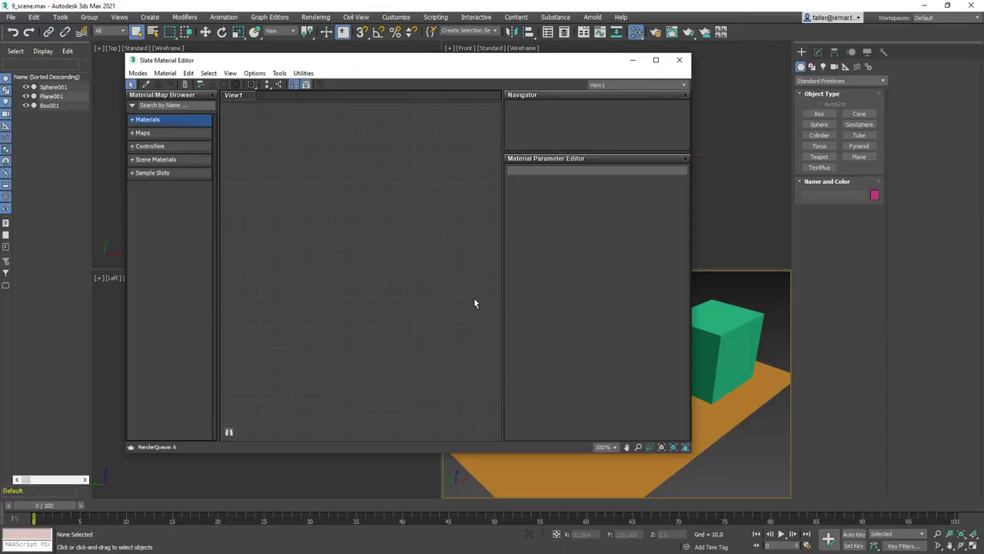
pyautogui.moveTo(428, 61); pyautogui.dragTo(492, 75)
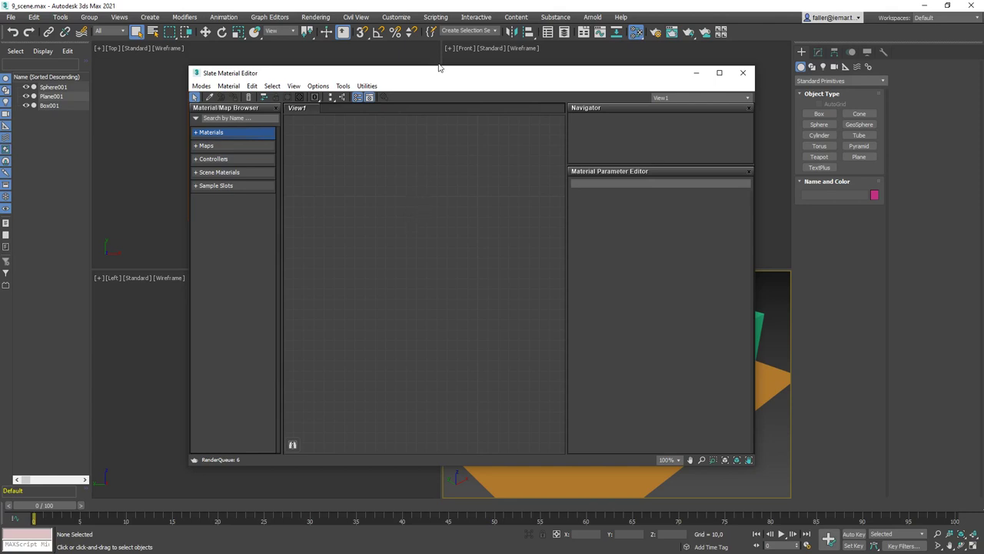
pyautogui.moveTo(437, 69); pyautogui.dragTo(398, 69)
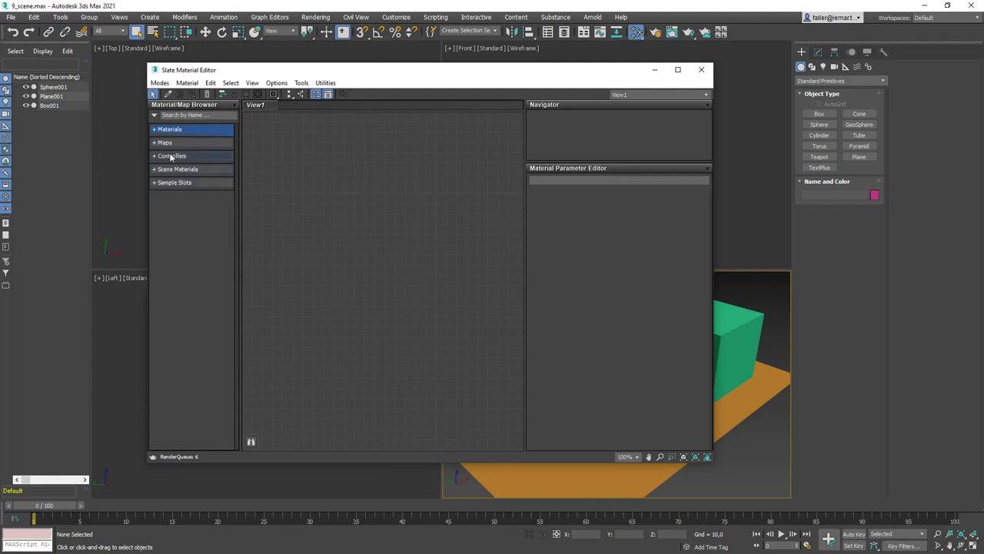
pyautogui.click(154, 130)
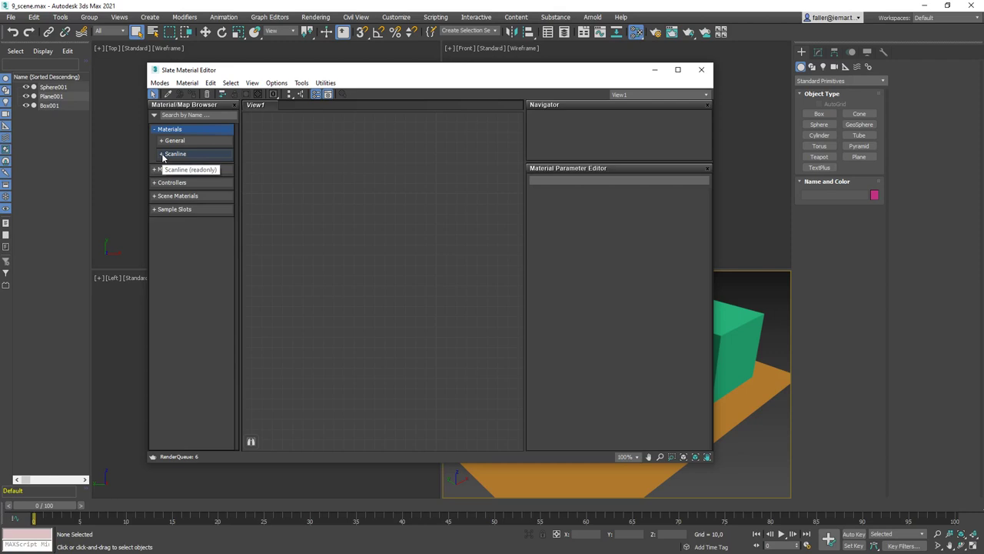
pyautogui.click(162, 154)
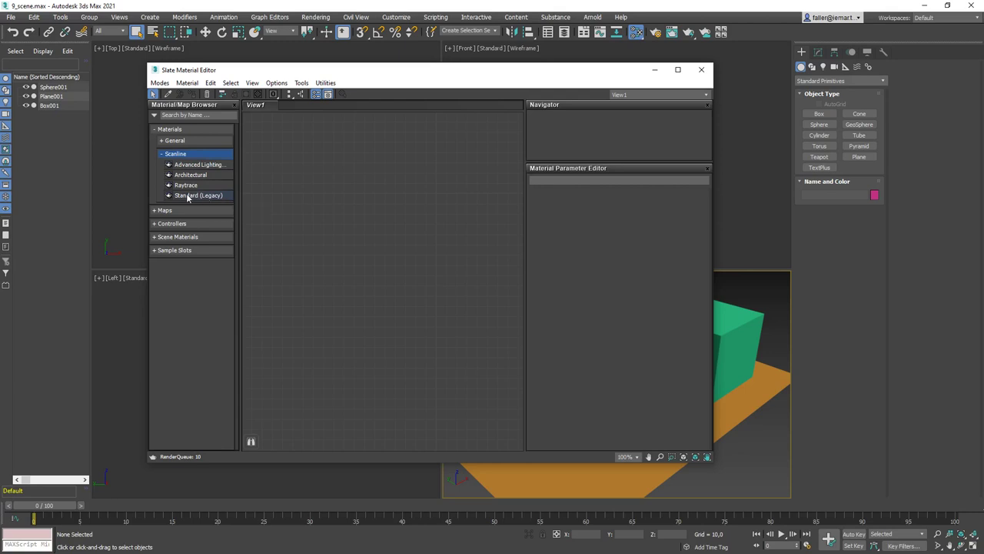
# Add a Standard (Legacy) material to View1 and show its parameters
pyautogui.click(186, 198)
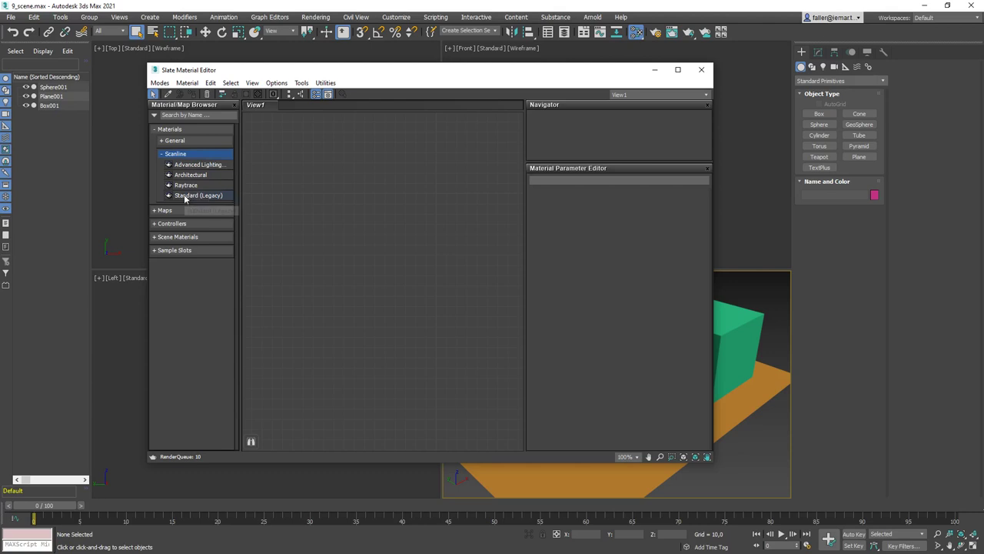
pyautogui.moveTo(184, 198); pyautogui.dragTo(349, 204)
pyautogui.doubleClick(323, 211)
pyautogui.scroll(-4, 350, 204)
pyautogui.scroll(4, 349, 215)
pyautogui.scroll(-2, 349, 215)
pyautogui.scroll(1, 349, 217)
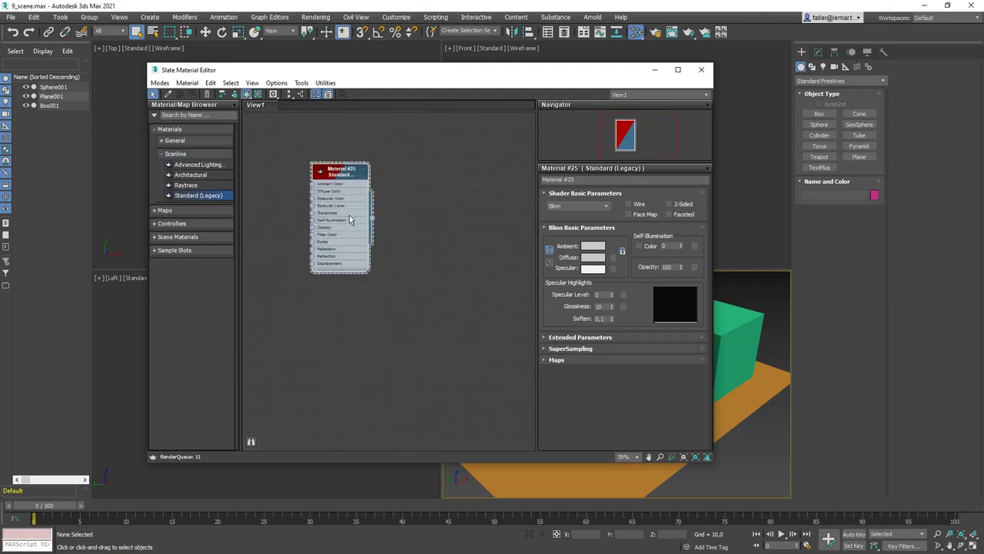
pyautogui.scroll(5, 358, 227)
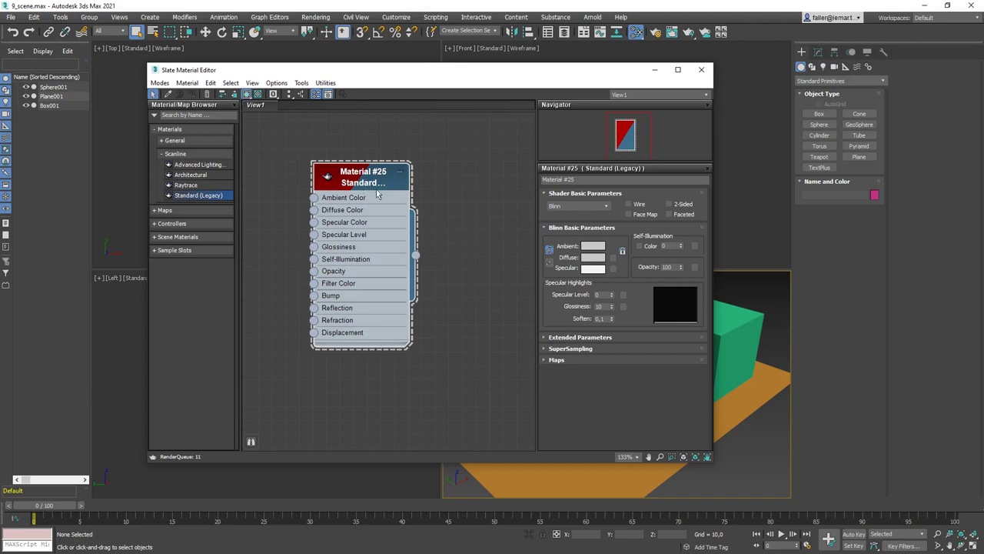
# Assign the new standard material to the ground plane in the Perspective viewport
pyautogui.click(582, 179)
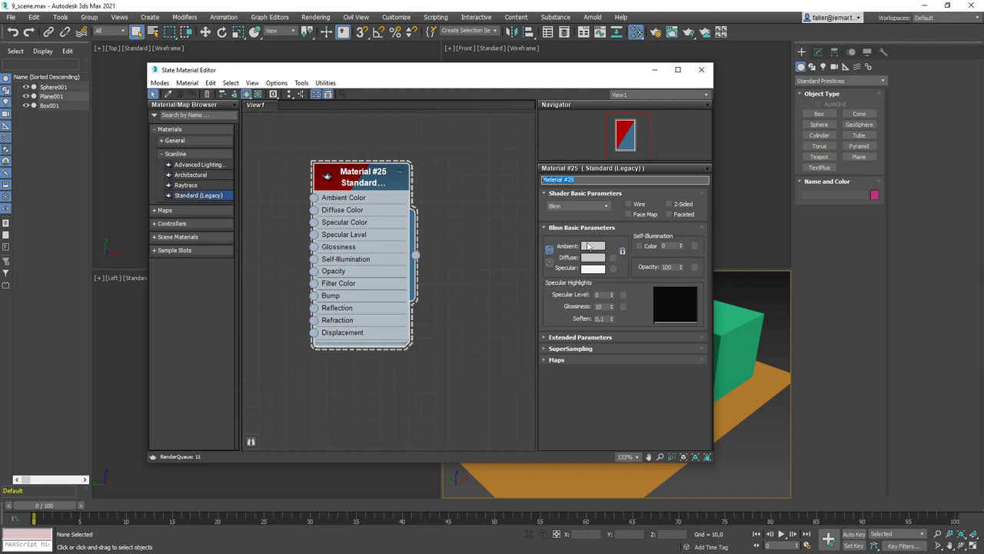
pyautogui.moveTo(537, 72); pyautogui.dragTo(454, 71)
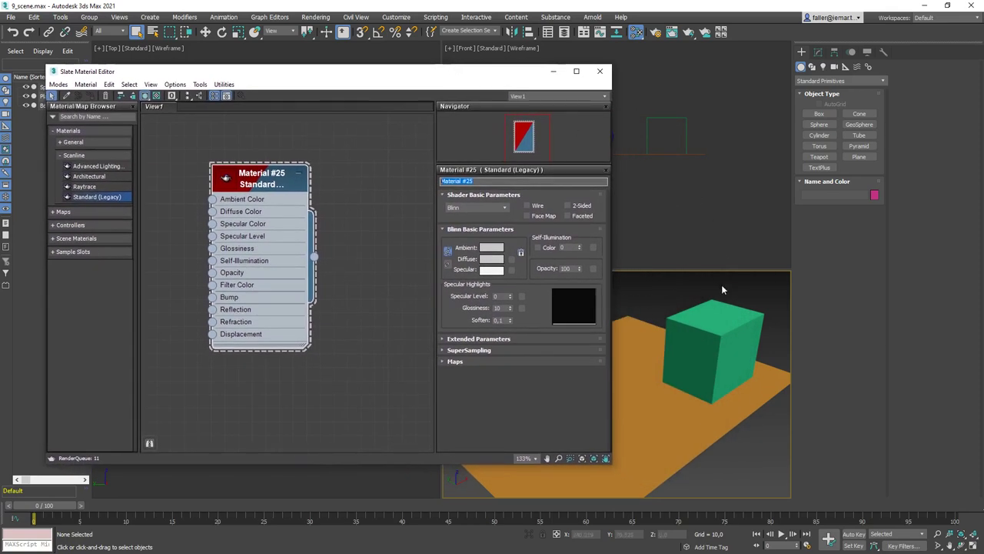
pyautogui.scroll(-3, 669, 315)
pyautogui.moveTo(342, 73); pyautogui.dragTo(306, 51)
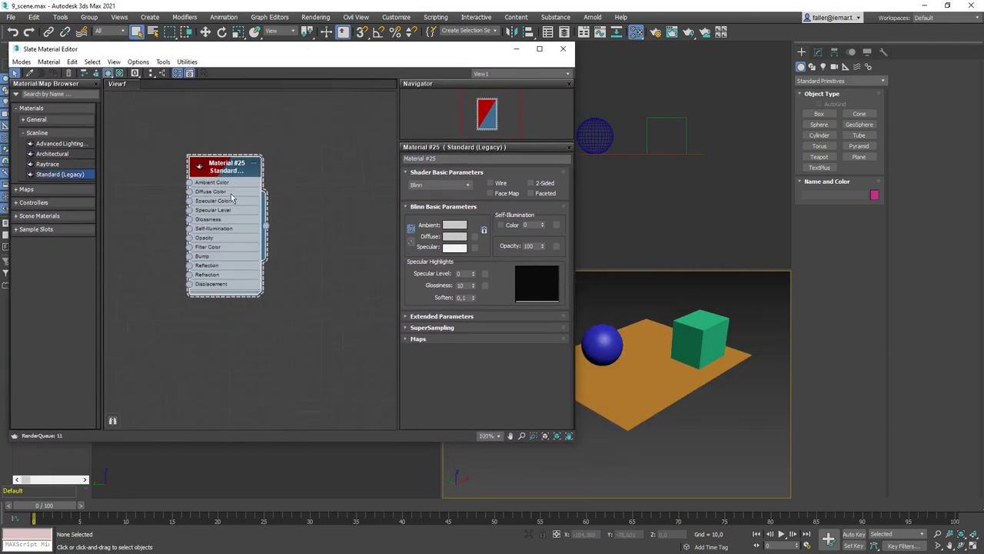
pyautogui.scroll(-3, 231, 198)
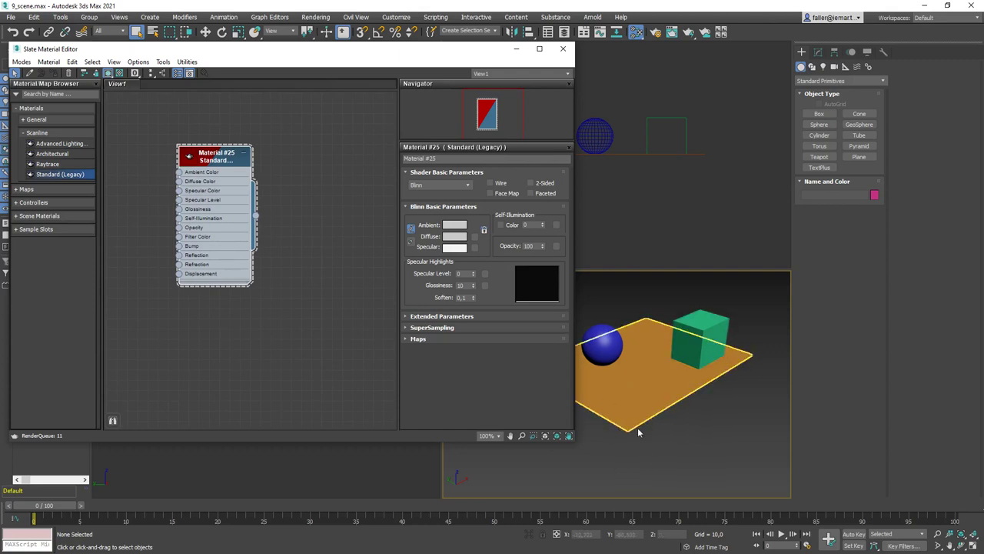
pyautogui.moveTo(650, 394); pyautogui.dragTo(662, 398, button='middle')
pyautogui.scroll(2, 660, 386)
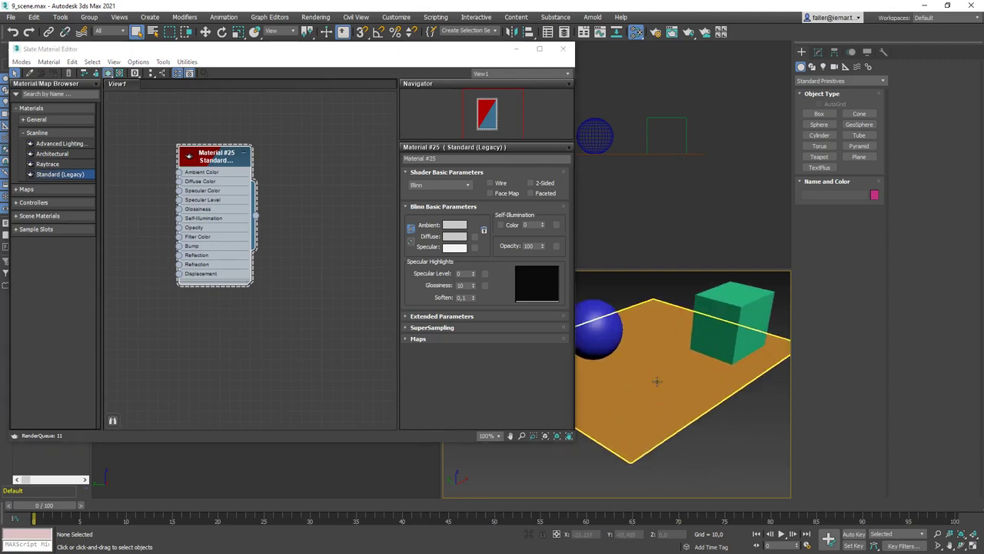
pyautogui.click(653, 372)
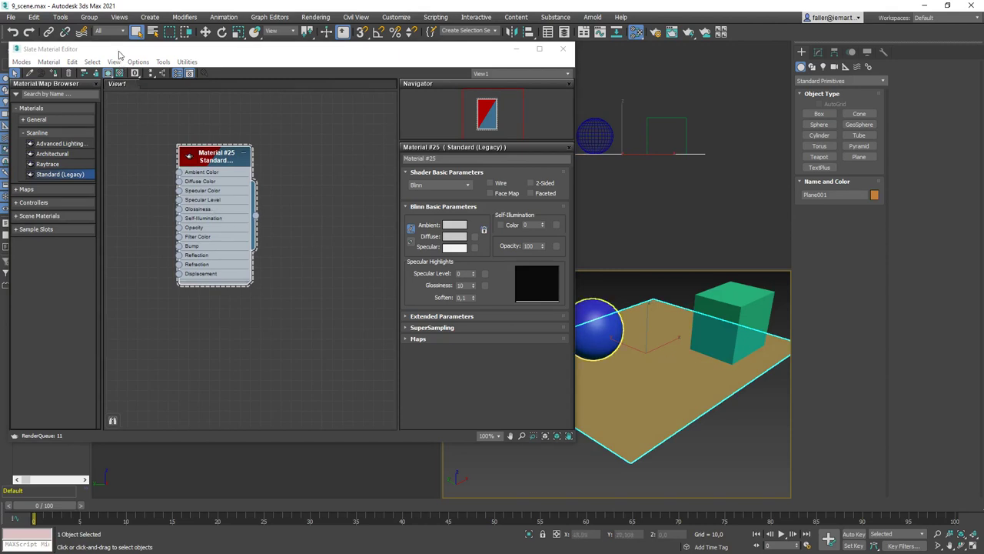
pyautogui.moveTo(120, 55); pyautogui.dragTo(125, 59)
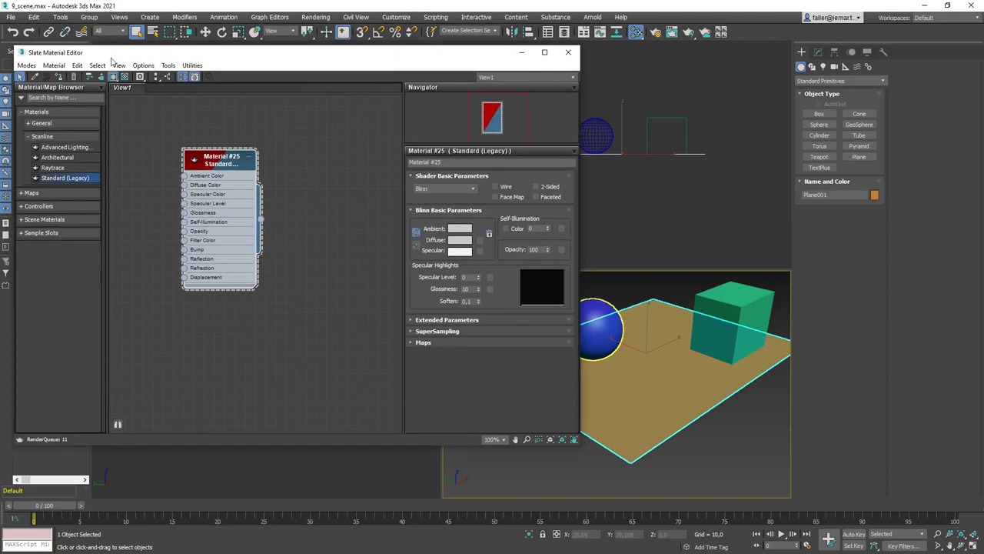
pyautogui.click(59, 79)
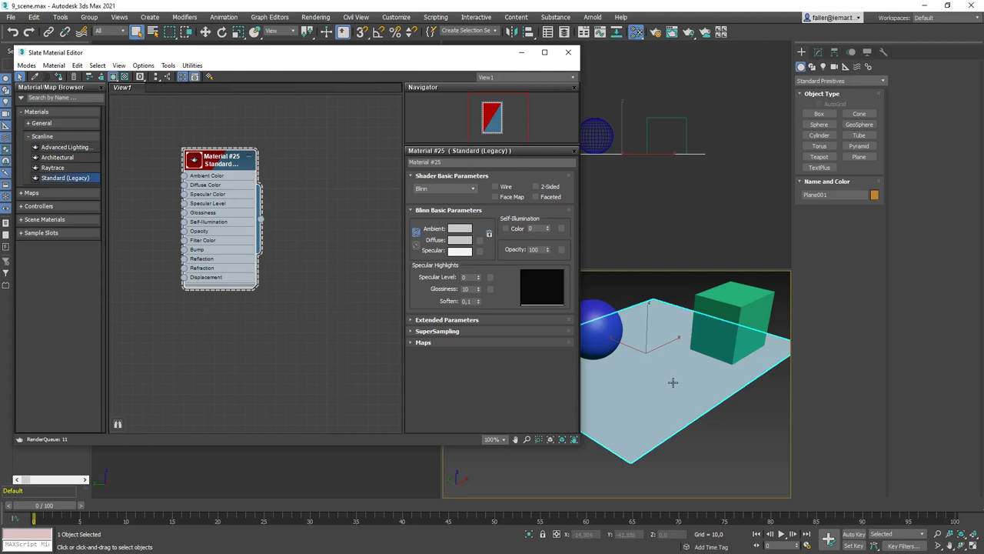
# Set the plane material's diffuse colour to a saturated orange with hue 19, saturation 255 and value 252
pyautogui.keyDown('alt'); pyautogui.moveTo(658, 377); pyautogui.dragTo(652, 371, button='middle'); pyautogui.keyUp('alt')
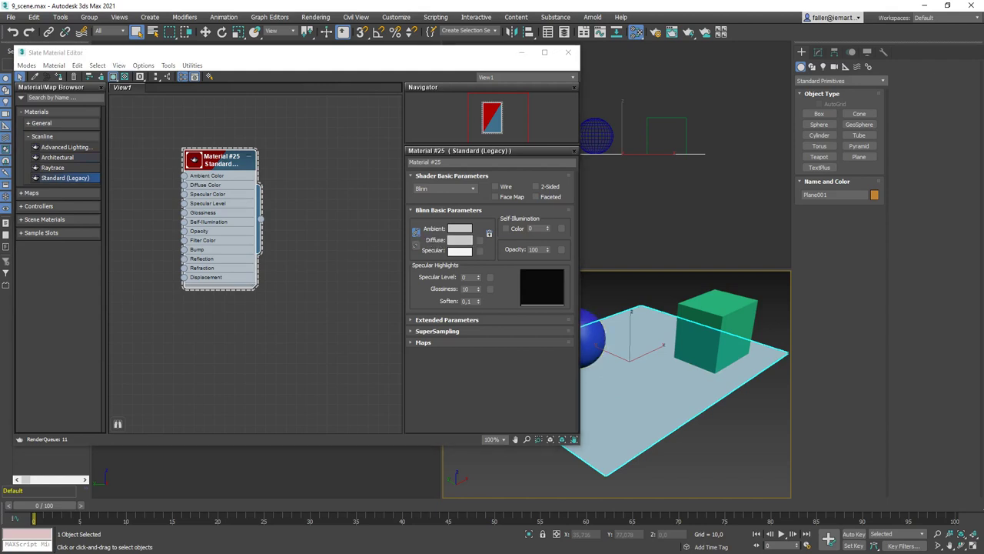
pyautogui.moveTo(117, 103); pyautogui.dragTo(323, 117)
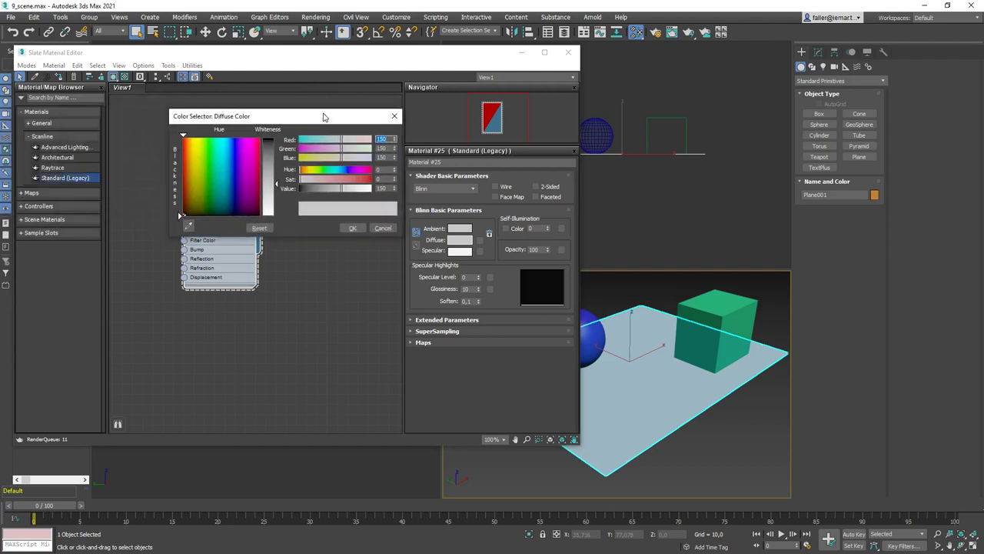
pyautogui.moveTo(223, 165)
pyautogui.mouseDown()
pyautogui.moveTo(251, 138)
pyautogui.moveTo(189, 136)
pyautogui.mouseUp()
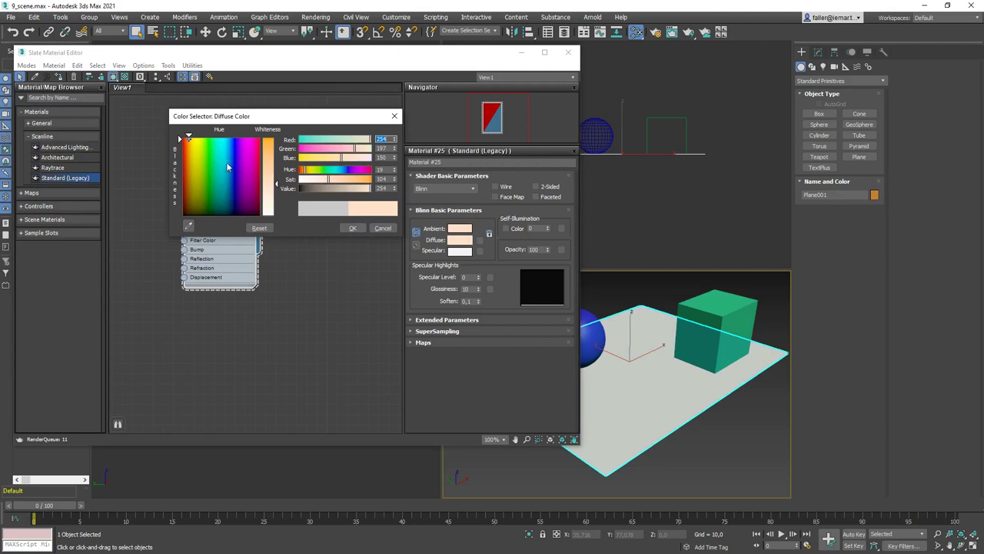
pyautogui.moveTo(267, 172); pyautogui.dragTo(268, 139)
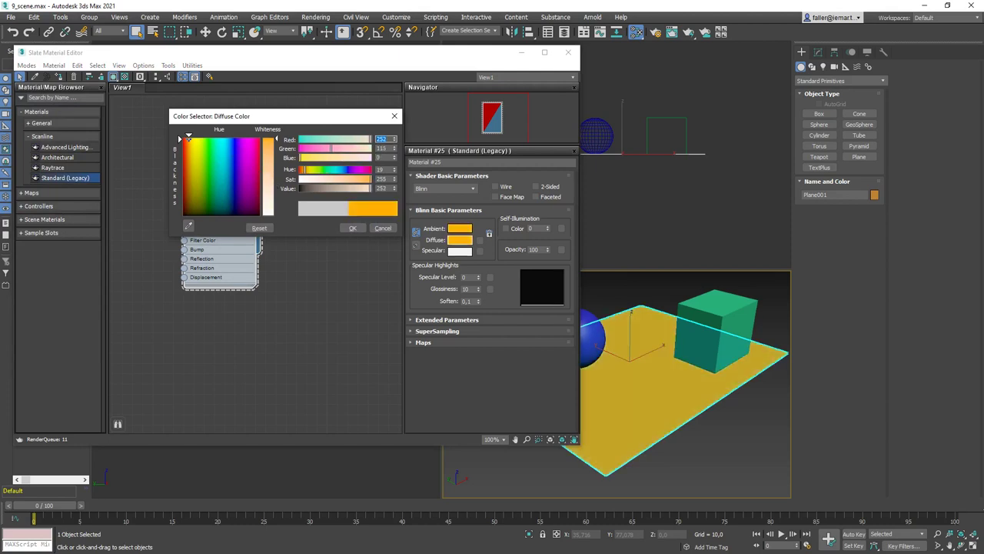
pyautogui.click(352, 229)
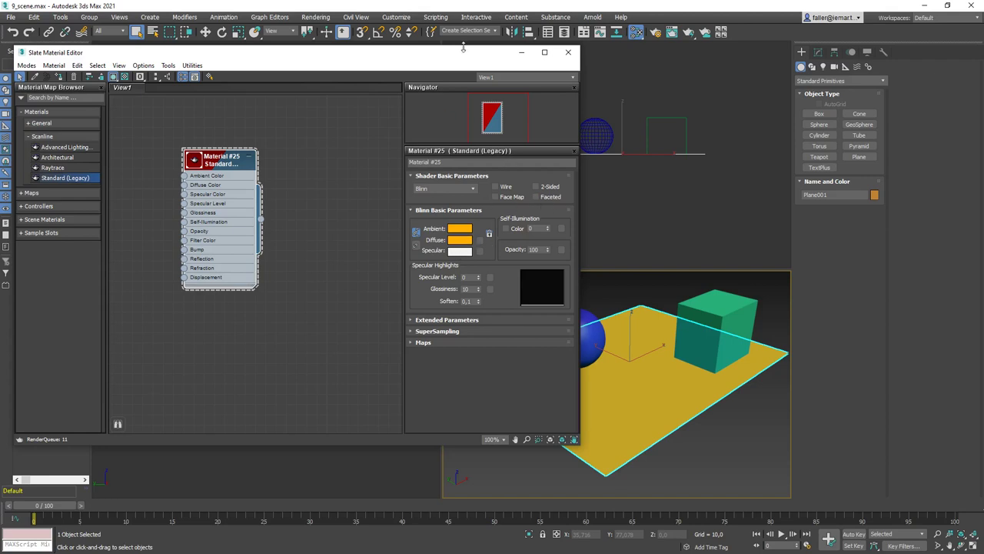
# Add a second Standard (Legacy) material with a green diffuse colour of 0, 201, 12 and assign it to the sphere
pyautogui.moveTo(465, 54); pyautogui.dragTo(472, 37)
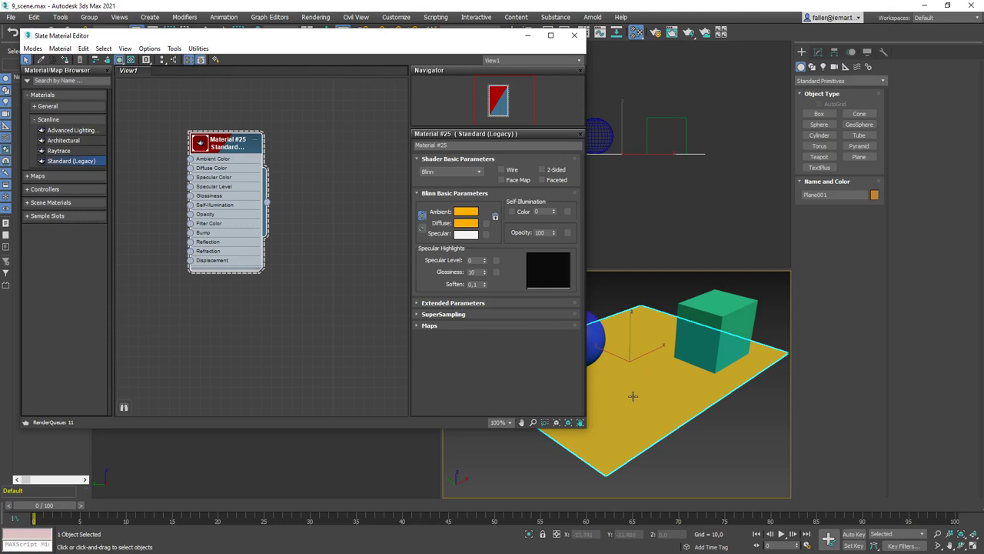
pyautogui.moveTo(228, 266); pyautogui.dragTo(242, 256)
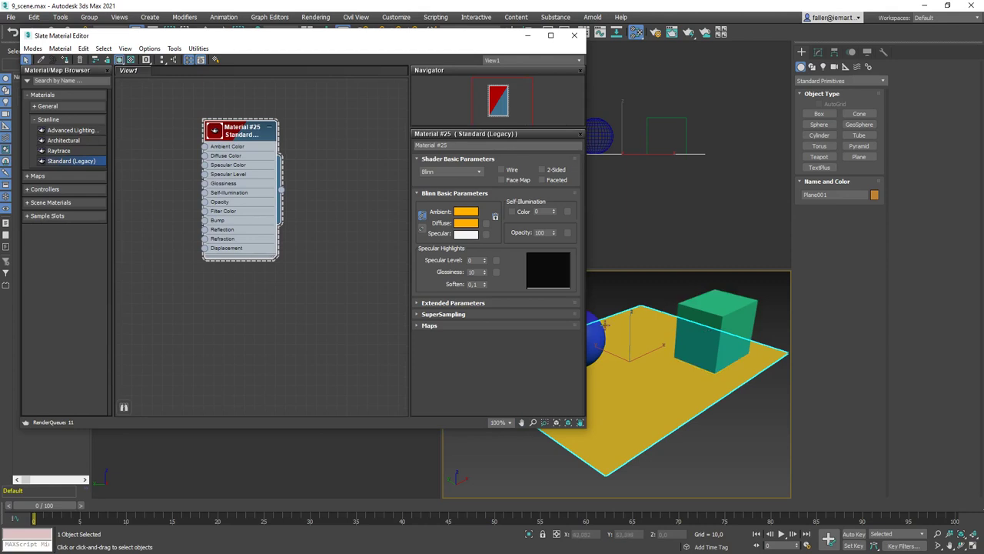
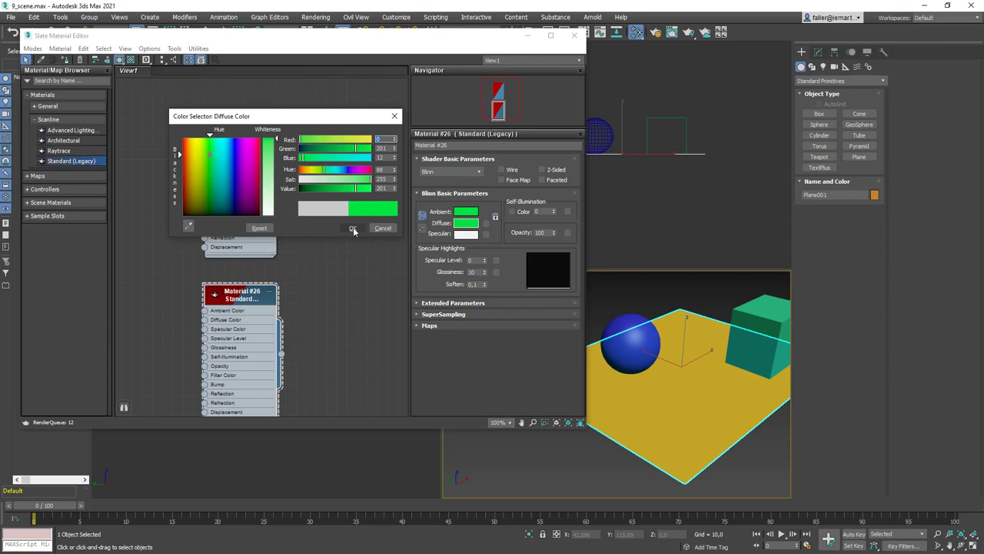
pyautogui.click(631, 339)
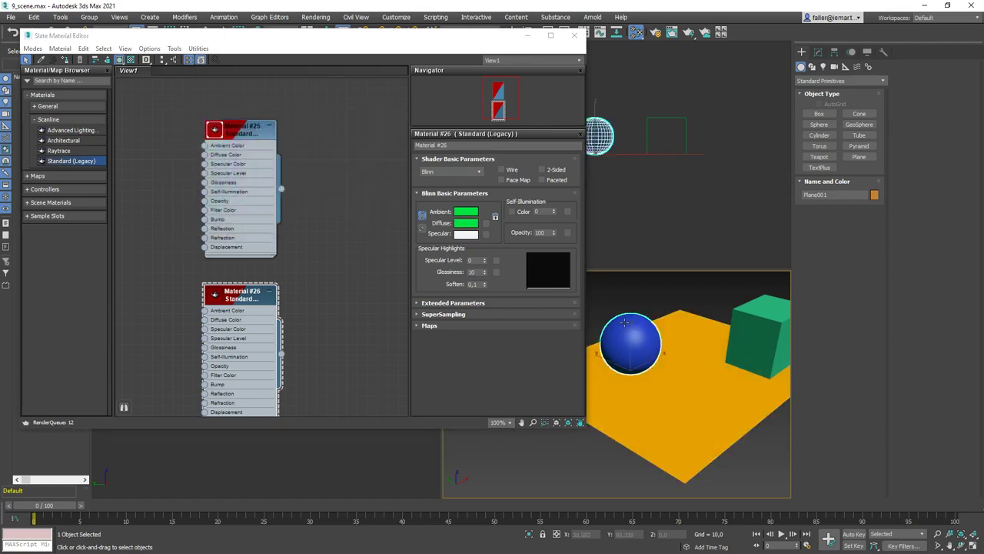
pyautogui.click(65, 60)
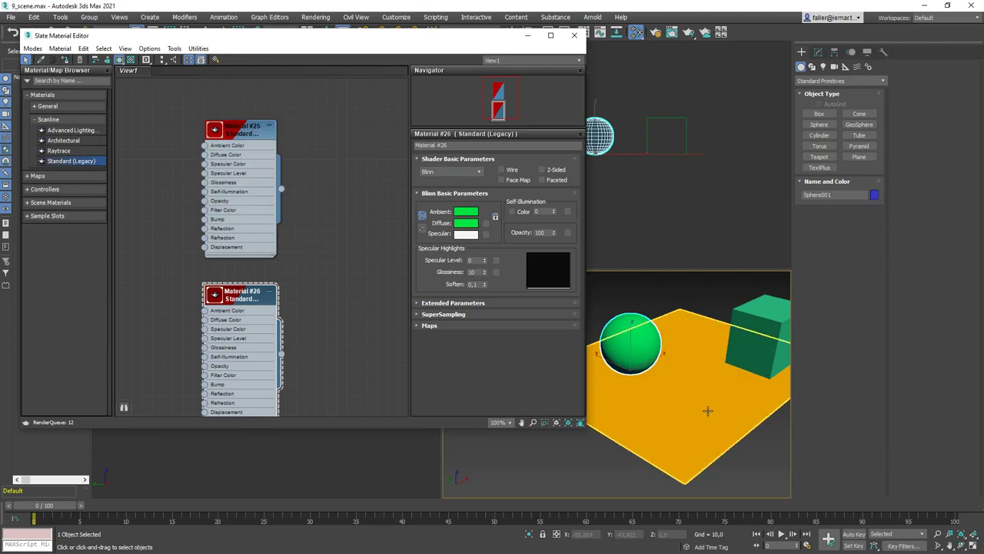
# Close the material editor and maximize the Perspective viewport
pyautogui.click(574, 36)
pyautogui.keyDown('alt'); pyautogui.moveTo(638, 361); pyautogui.dragTo(623, 365, button='middle'); pyautogui.keyUp('alt')
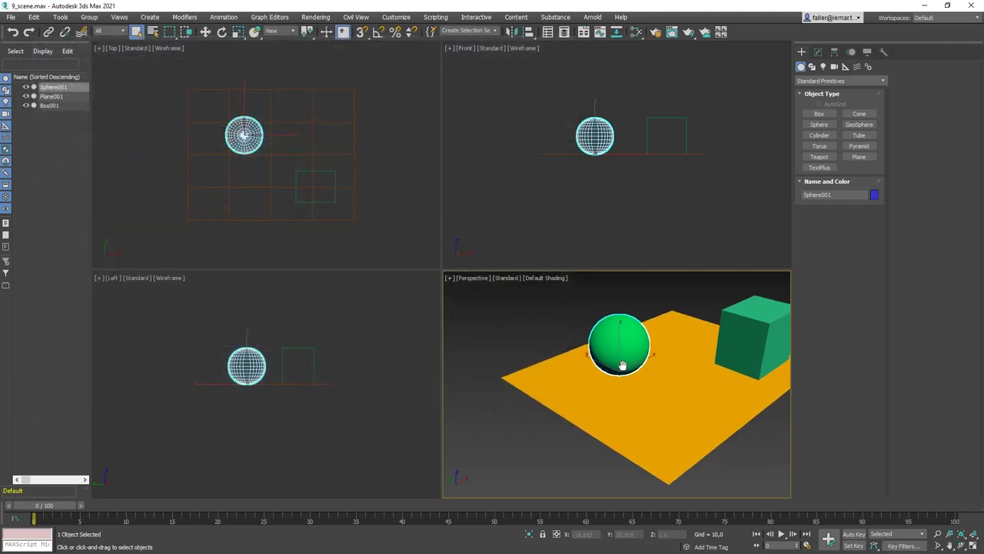
pyautogui.click(973, 538)
pyautogui.scroll(5, 417, 307)
pyautogui.scroll(-5, 390, 271)
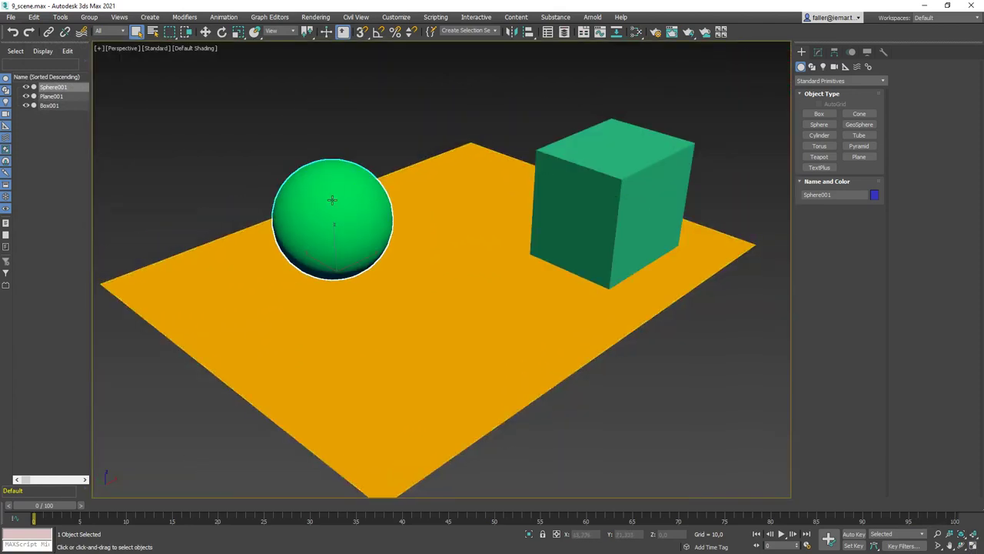
# Reopen the material editor beside the sphere and set the green material's Specular Level to 86 and Glossiness to 51
pyautogui.press('m')
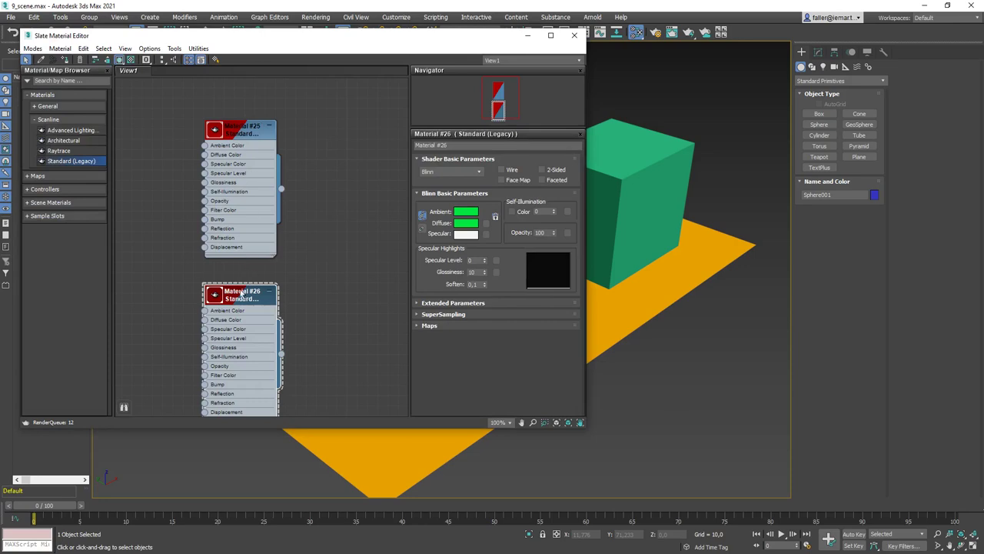
pyautogui.moveTo(337, 39); pyautogui.dragTo(704, 86)
pyautogui.moveTo(306, 221); pyautogui.dragTo(249, 220, button='middle')
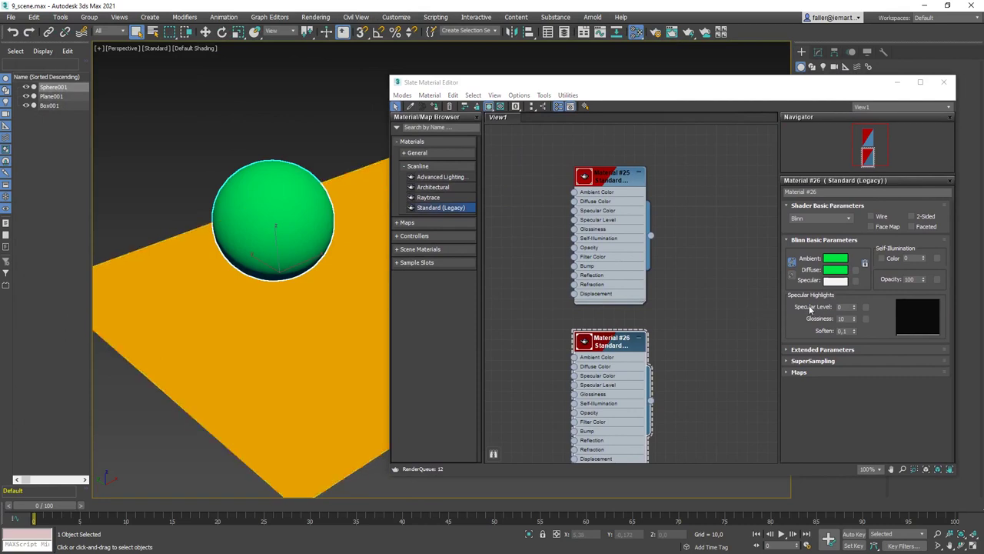
pyautogui.moveTo(854, 308); pyautogui.dragTo(856, 269)
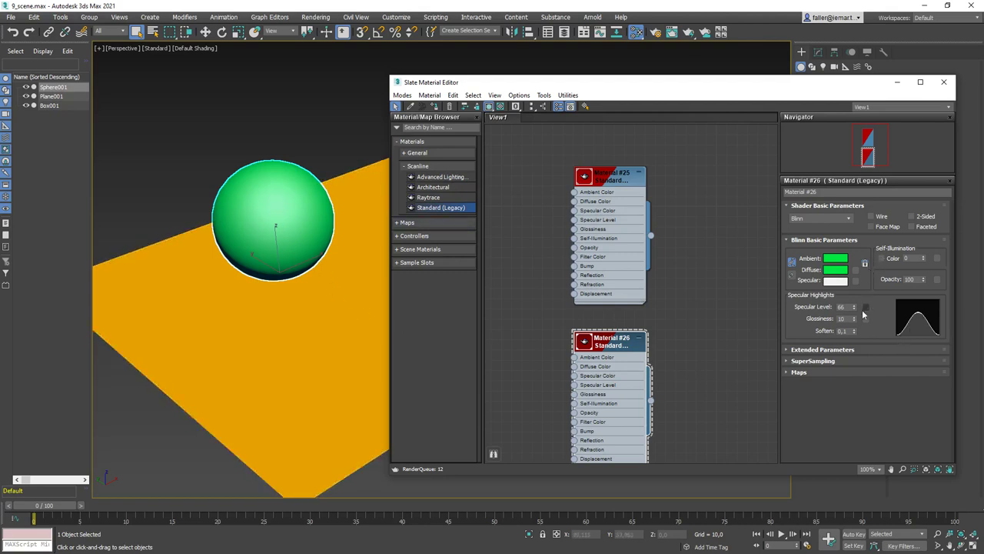
pyautogui.moveTo(854, 319)
pyautogui.mouseDown()
pyautogui.moveTo(854, 291)
pyautogui.moveTo(858, 301)
pyautogui.mouseUp()
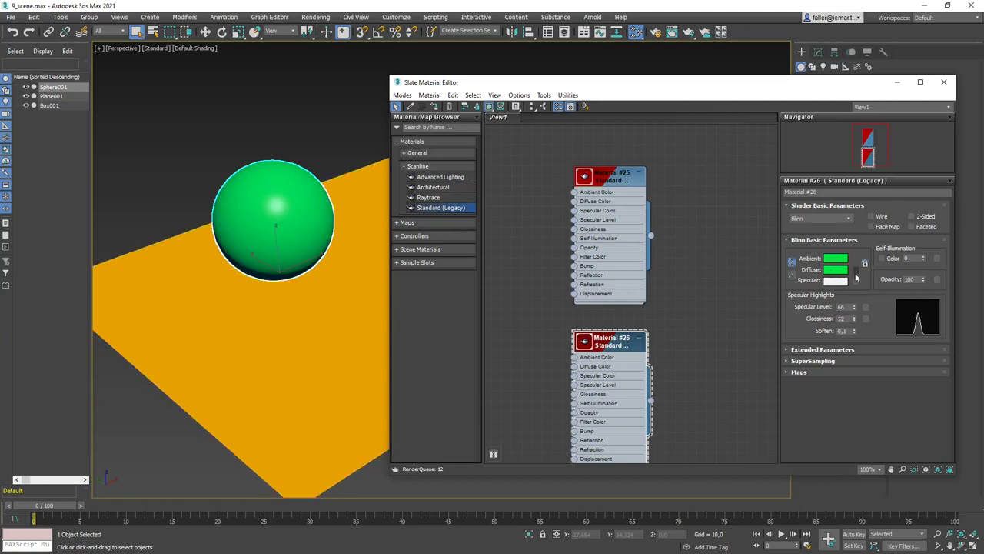
pyautogui.moveTo(854, 319)
pyautogui.mouseDown()
pyautogui.moveTo(850, 279)
pyautogui.moveTo(853, 306)
pyautogui.mouseUp()
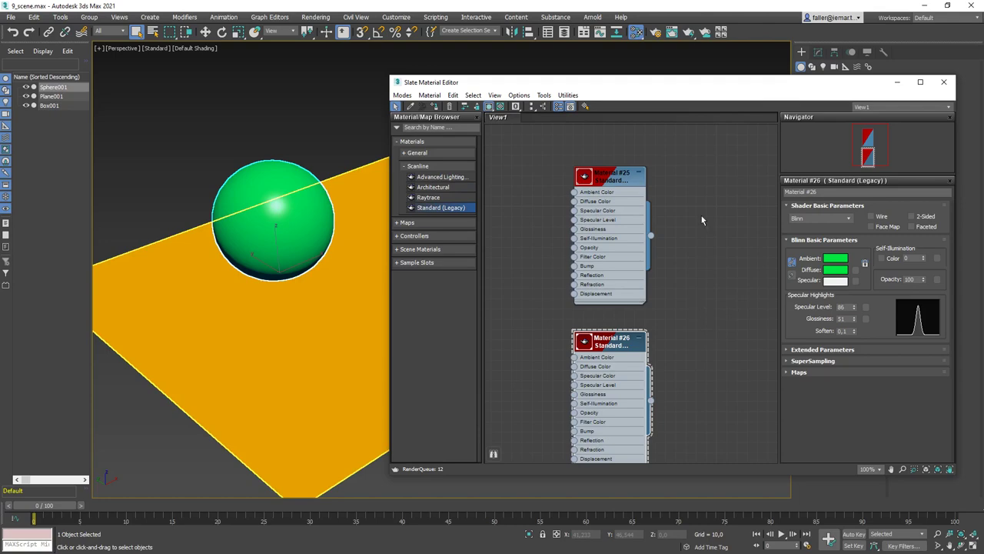
# Add a third Standard (Legacy) material to View1 beside the plane's material, keeping the box in view
pyautogui.moveTo(698, 86); pyautogui.dragTo(499, 231)
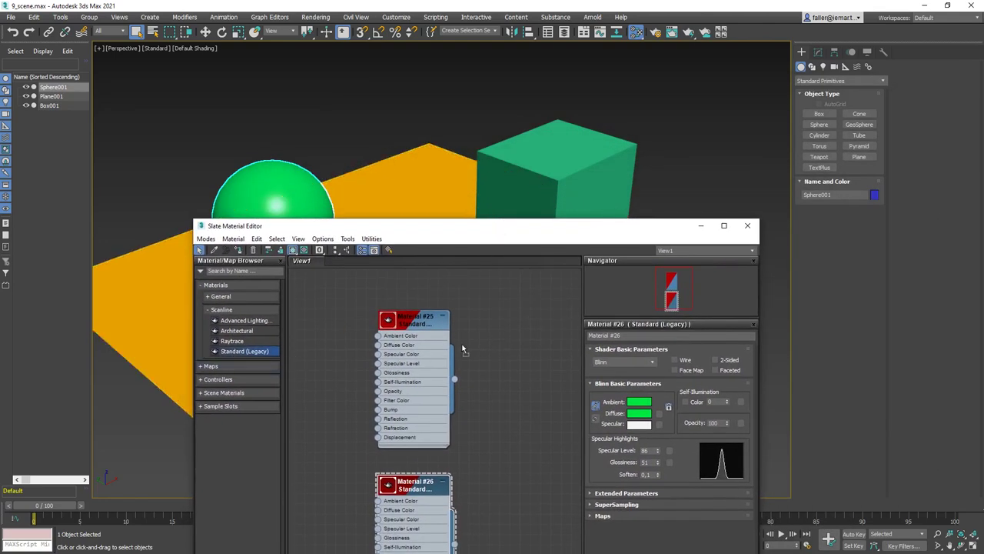
pyautogui.moveTo(444, 351); pyautogui.dragTo(496, 344)
pyautogui.scroll(-4, 512, 376)
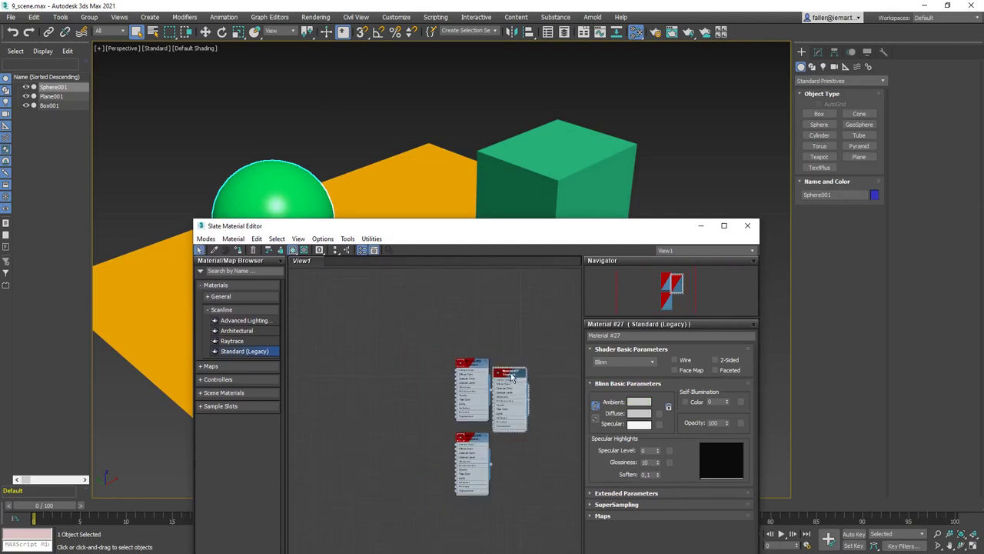
# Stack the new material's node above the two existing material nodes in View1
pyautogui.moveTo(509, 376); pyautogui.dragTo(470, 288)
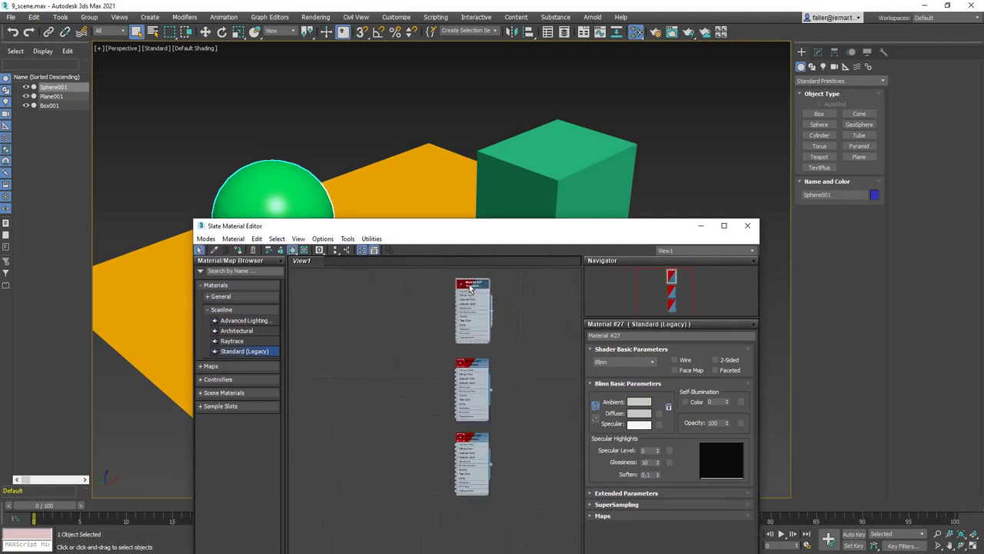
pyautogui.moveTo(470, 288); pyautogui.dragTo(400, 315, button='middle')
pyautogui.moveTo(400, 315)
pyautogui.mouseDown()
pyautogui.moveTo(458, 462)
pyautogui.moveTo(437, 275)
pyautogui.moveTo(403, 315)
pyautogui.mouseUp()
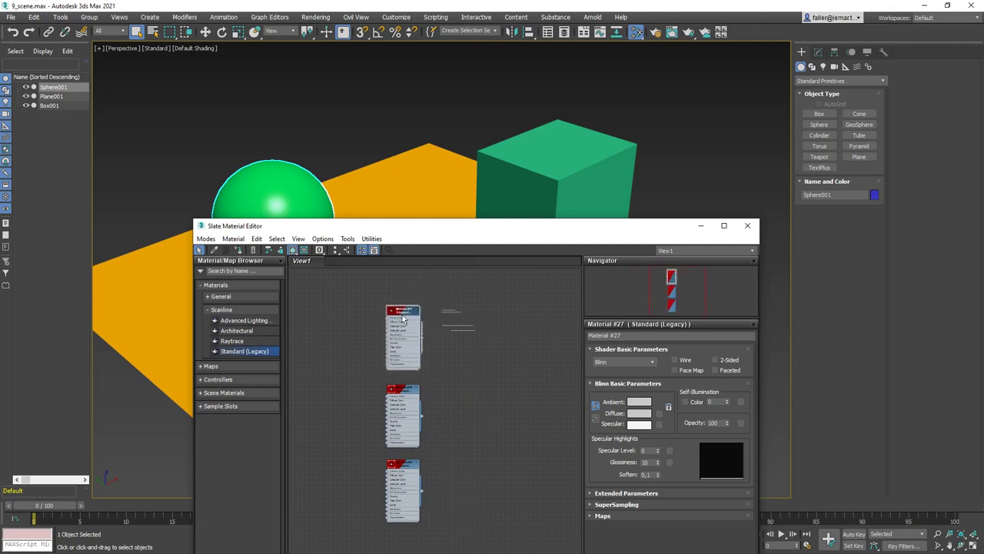
pyautogui.scroll(2, 403, 315)
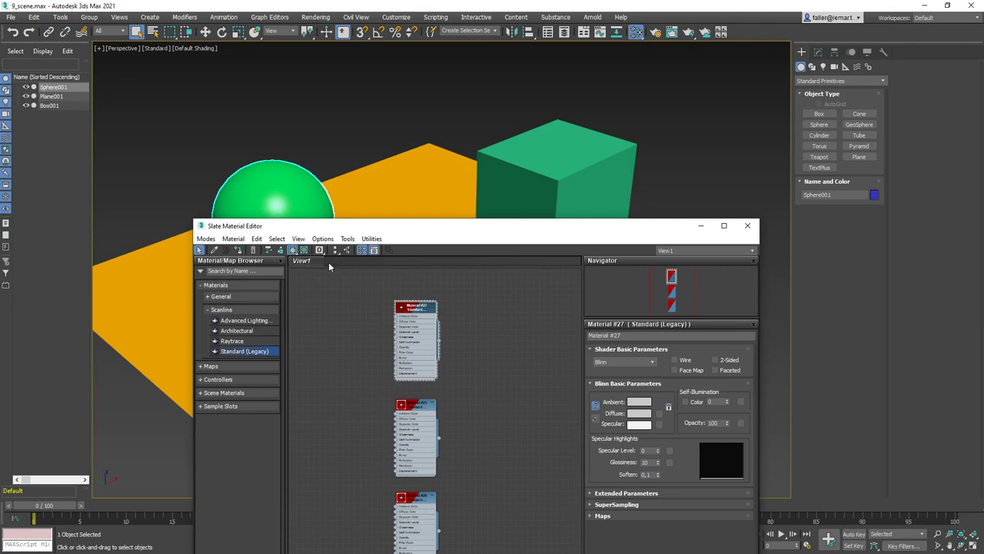
pyautogui.rightClick(335, 264)
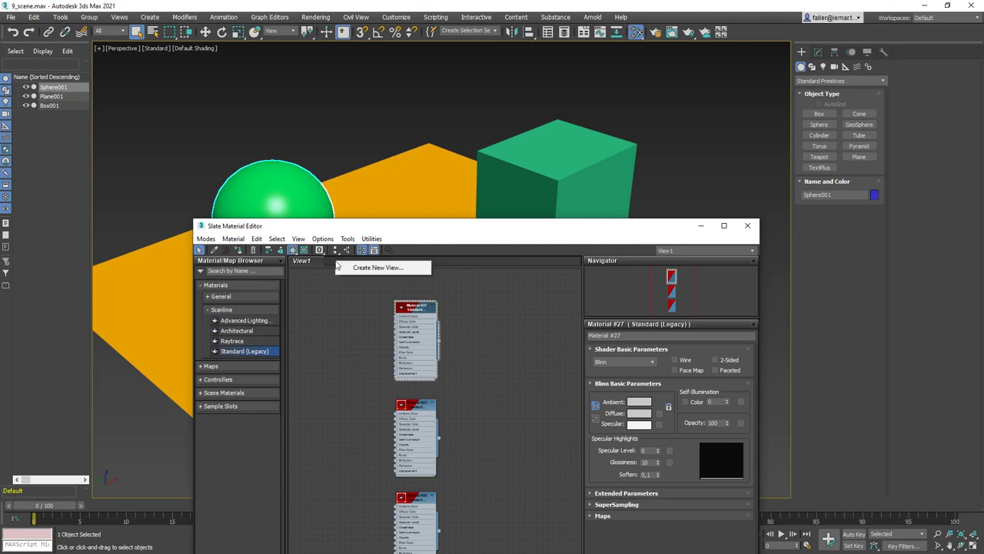
pyautogui.click(451, 329)
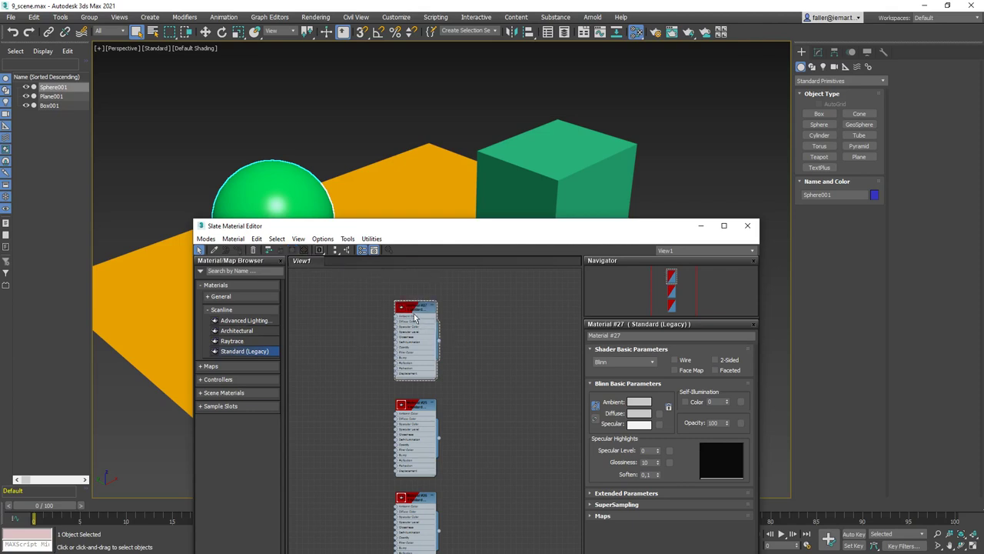
# Set the new material's diffuse colour to purple 40, 0, 240 and assign the material to the box
pyautogui.click(415, 316)
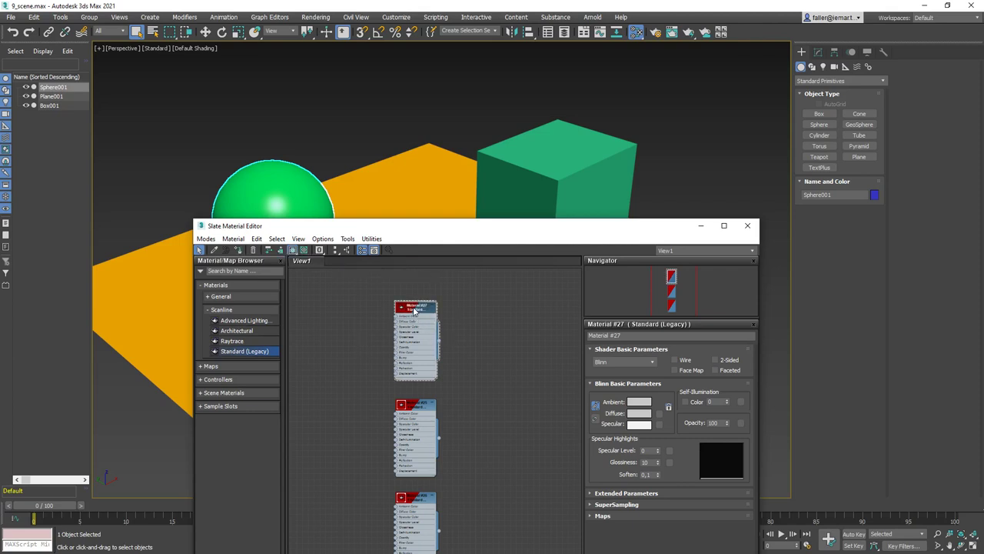
pyautogui.click(639, 413)
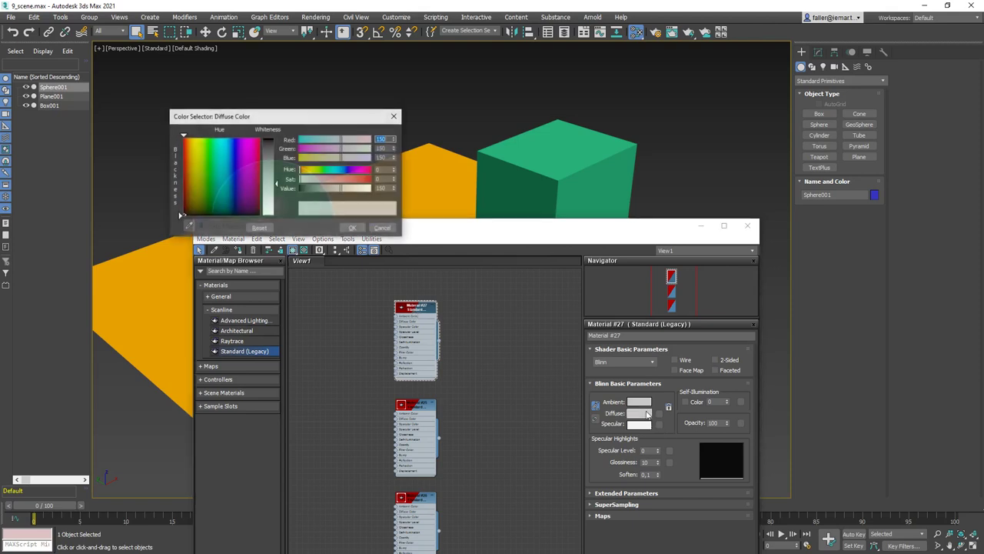
pyautogui.moveTo(246, 179); pyautogui.dragTo(236, 143)
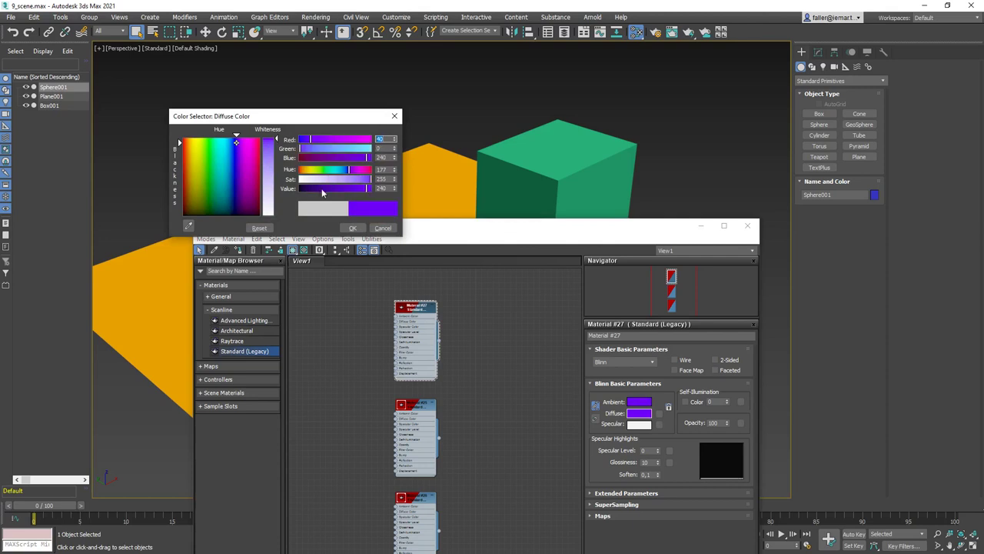
pyautogui.click(538, 158)
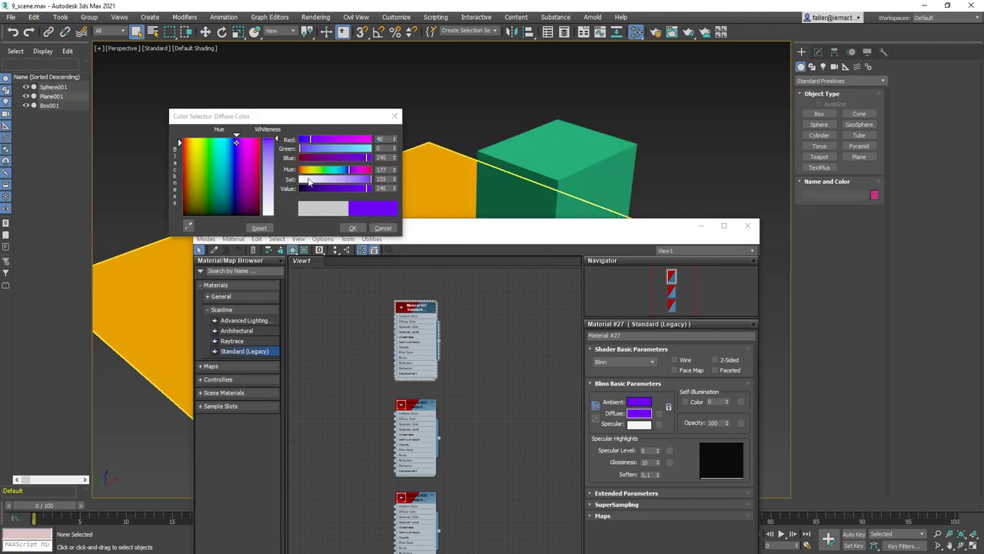
pyautogui.click(353, 227)
pyautogui.click(543, 145)
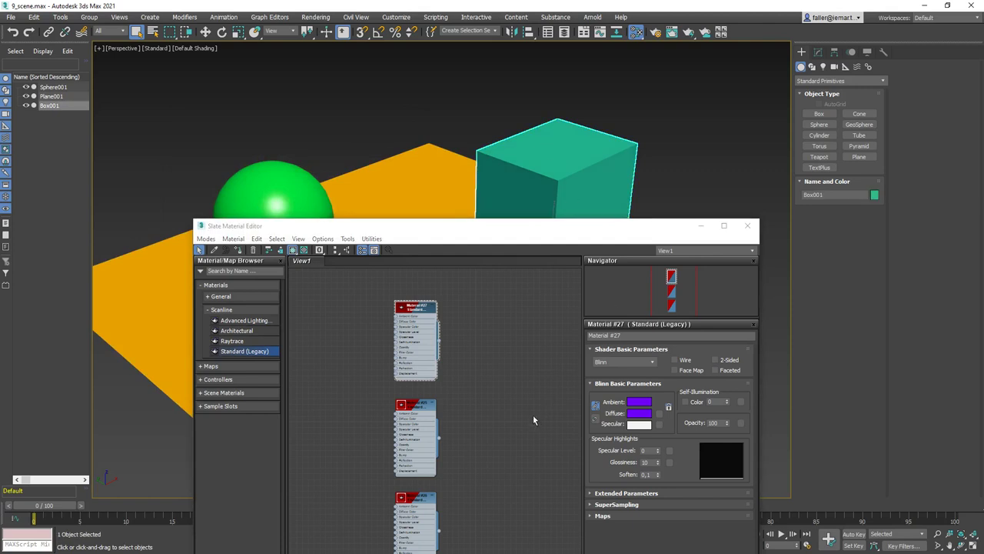
pyautogui.click(239, 251)
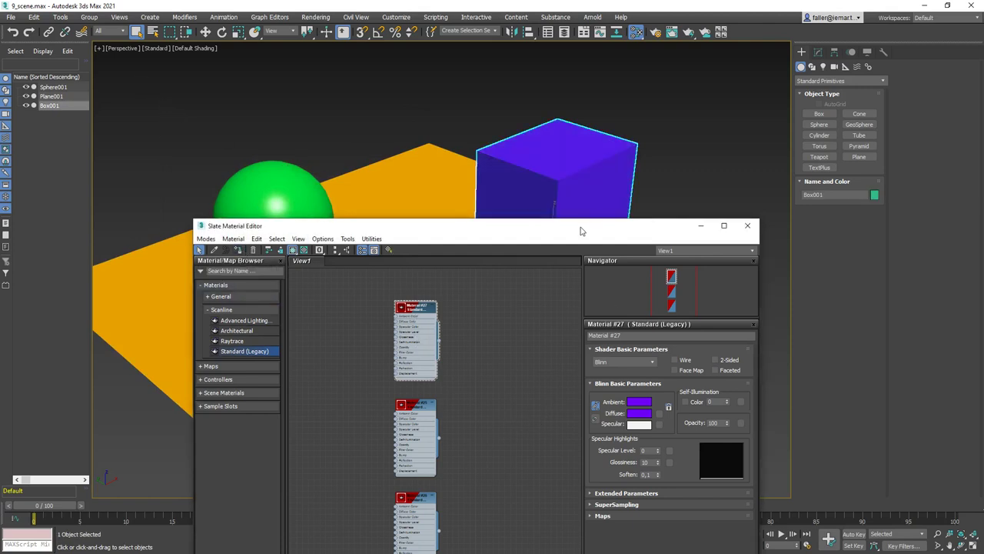
# Close the material editor to view the coloured objects in the Perspective viewport and reopen it
pyautogui.moveTo(581, 230); pyautogui.dragTo(528, 105)
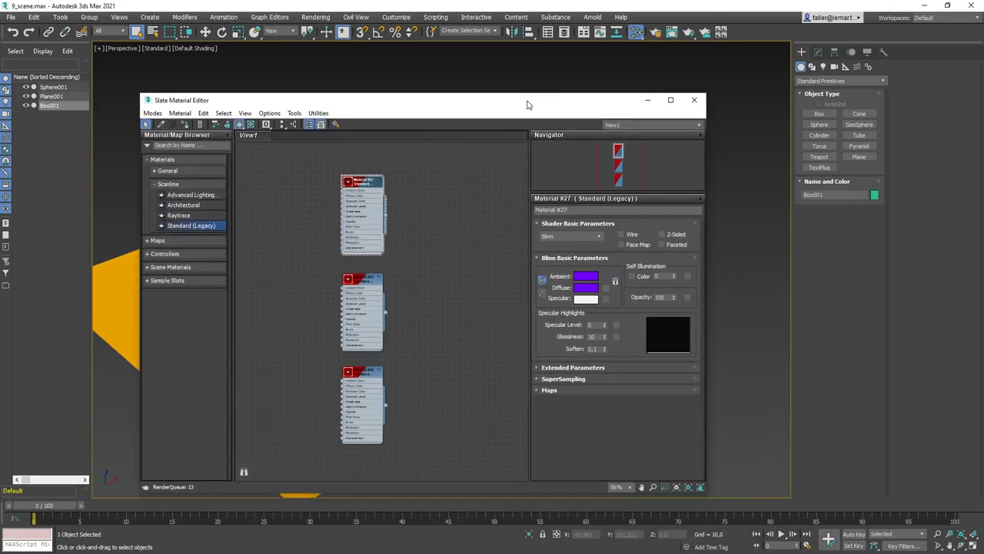
pyautogui.click(694, 100)
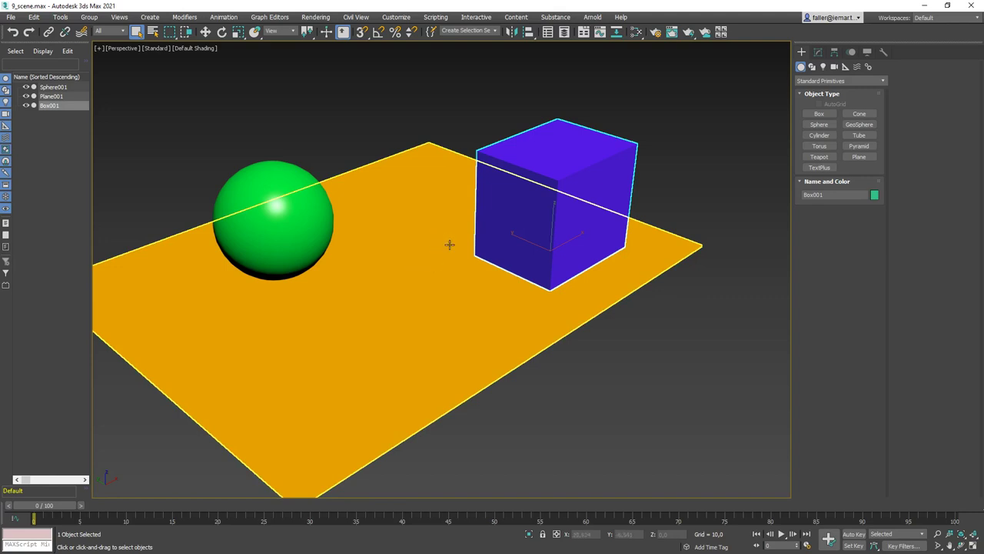
pyautogui.press('m')
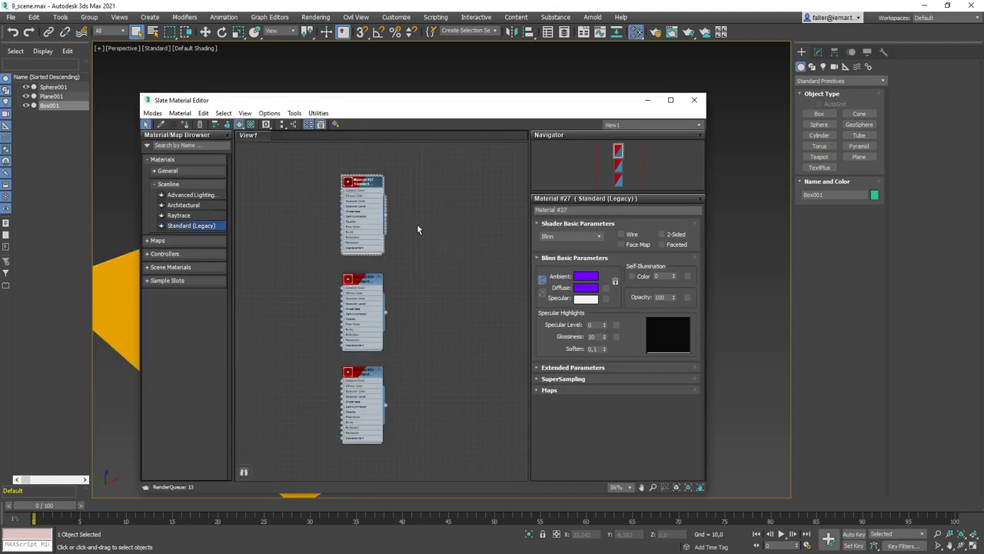
# Delete the orange material's node from View1 and move the purple material's node closer to the remaining one
pyautogui.moveTo(366, 281); pyautogui.dragTo(450, 231)
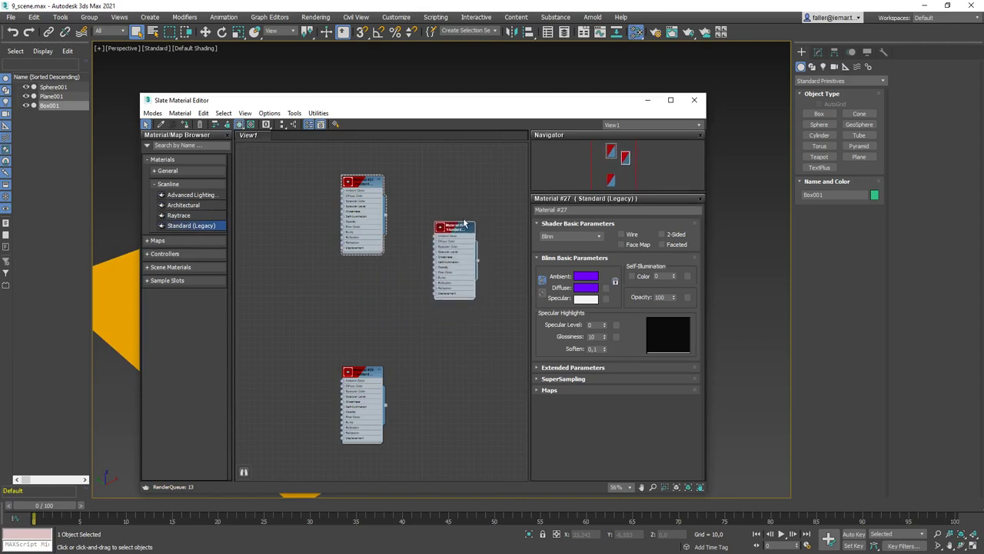
pyautogui.press('Delete')
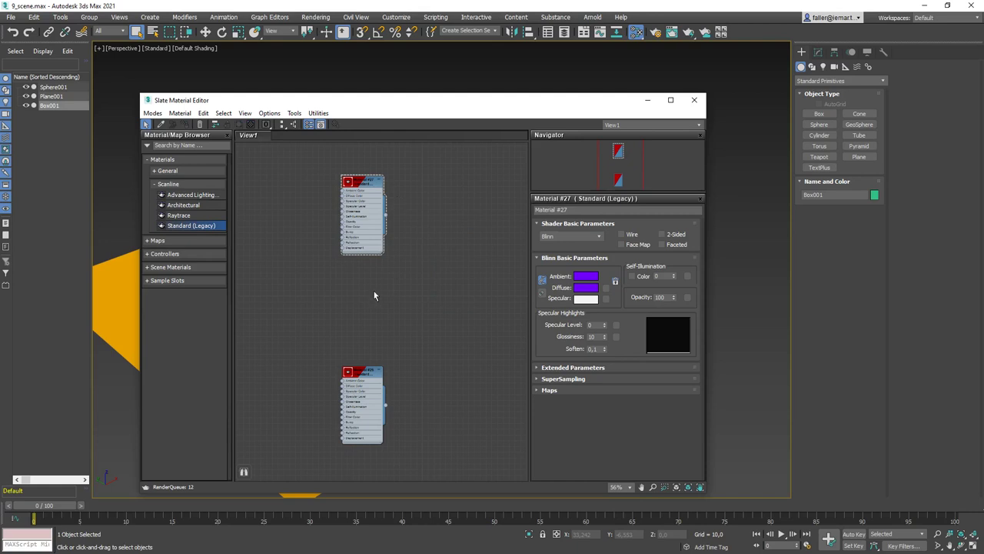
pyautogui.scroll(2, 369, 301)
pyautogui.scroll(-3, 369, 302)
pyautogui.moveTo(366, 197); pyautogui.dragTo(366, 284)
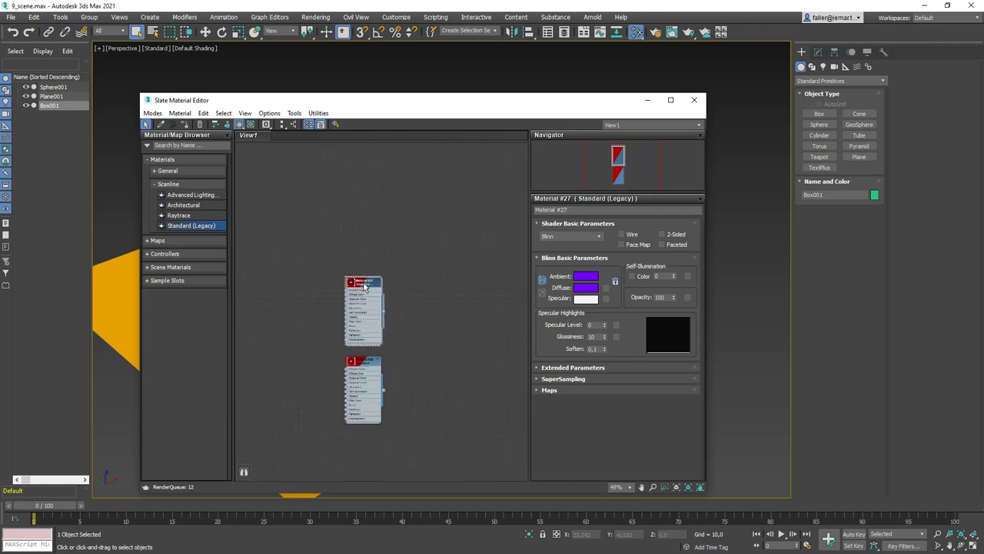
# Move the material editor off the plane, pick the plane's material back into View1 and place its node above the other two
pyautogui.moveTo(377, 104); pyautogui.dragTo(657, 97)
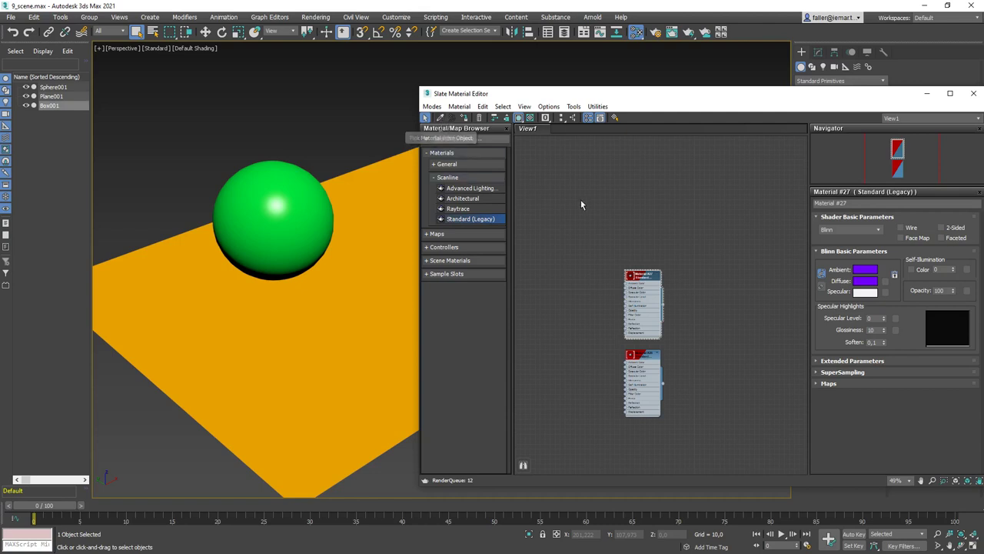
pyautogui.click(440, 118)
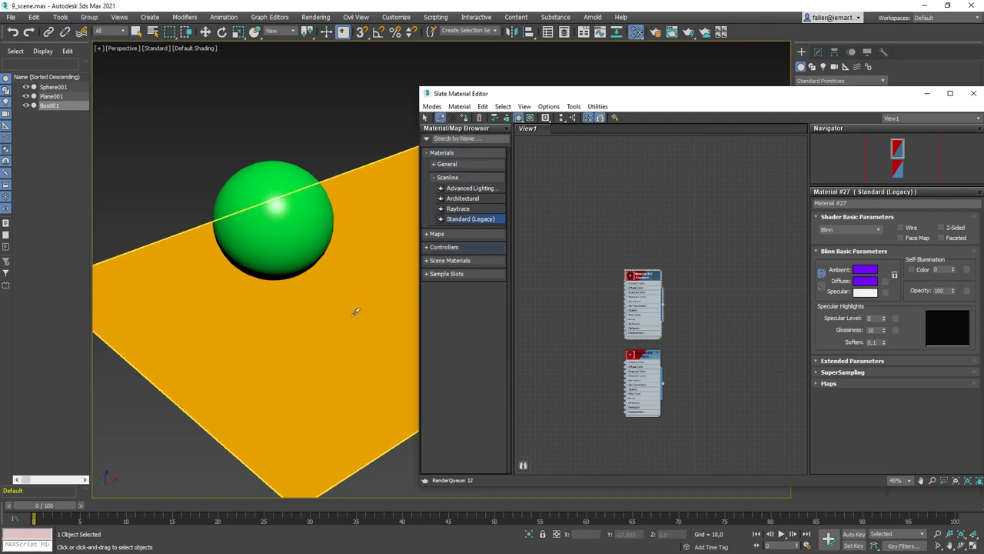
pyautogui.click(331, 337)
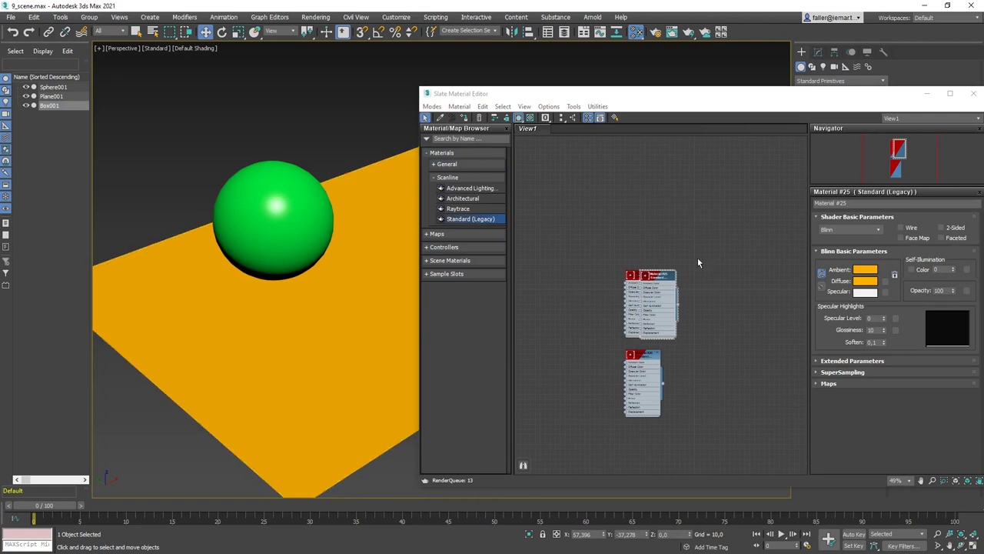
pyautogui.moveTo(666, 281); pyautogui.dragTo(659, 196)
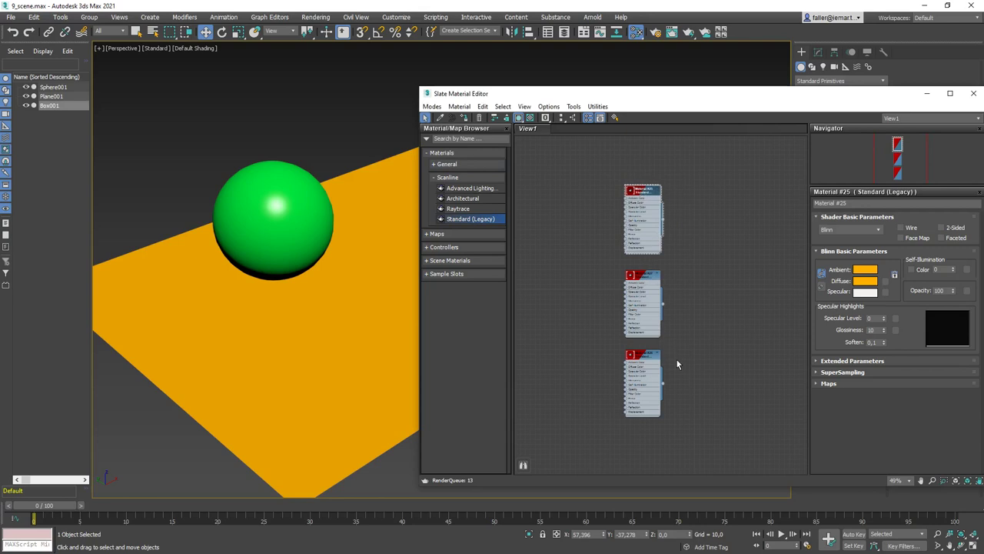
# Delete all three material nodes from View1 and bring them back with Get All Scene Materials
pyautogui.click(648, 280)
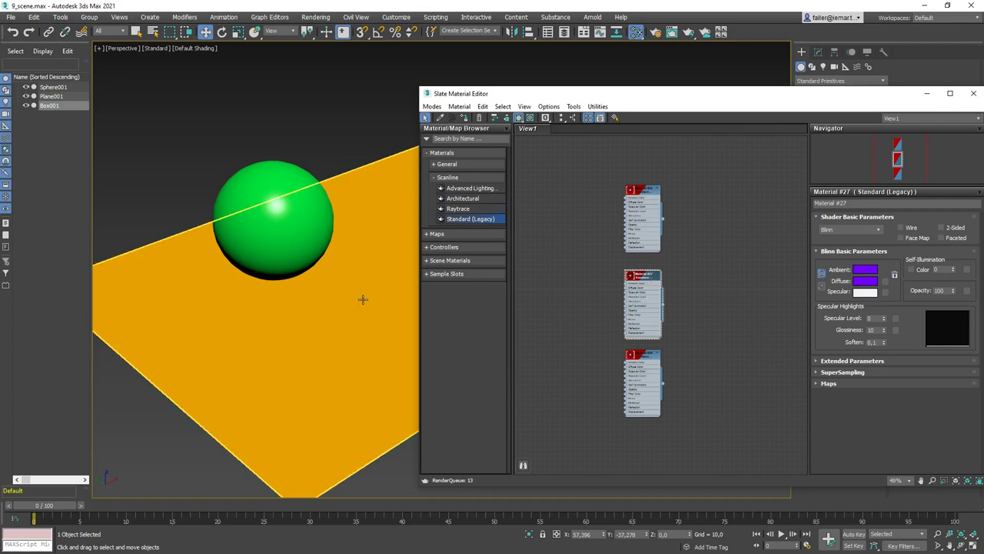
pyautogui.moveTo(735, 172); pyautogui.dragTo(581, 436)
pyautogui.press('Delete')
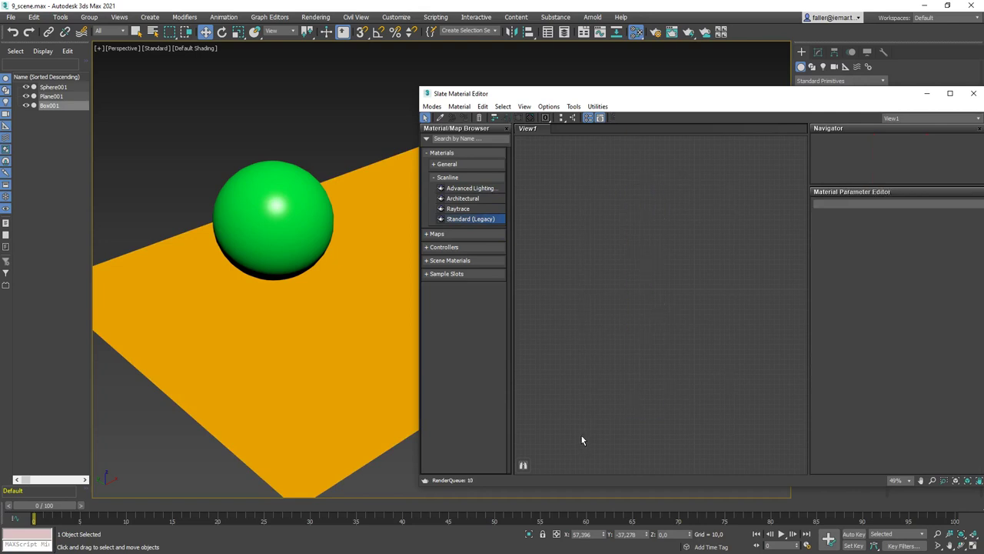
pyautogui.click(460, 106)
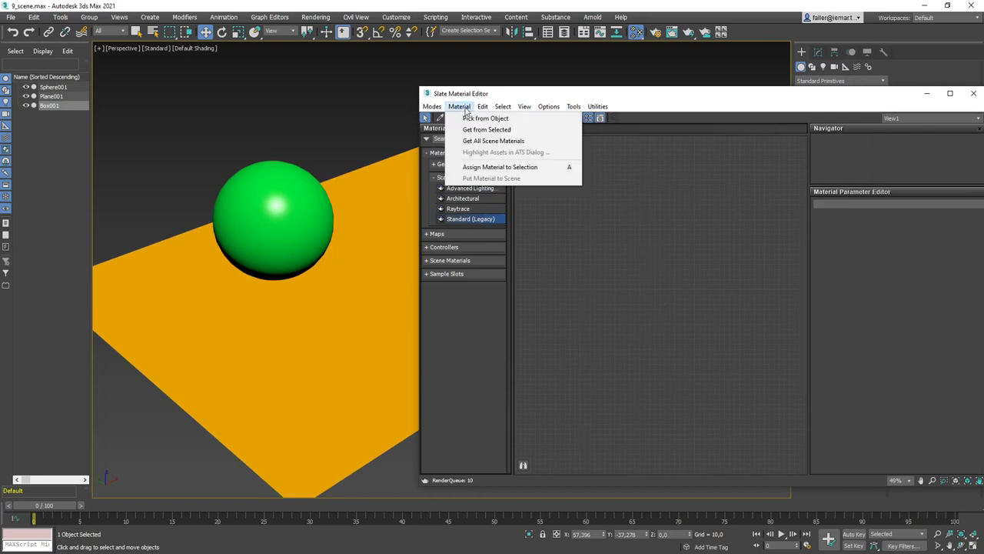
pyautogui.click(492, 142)
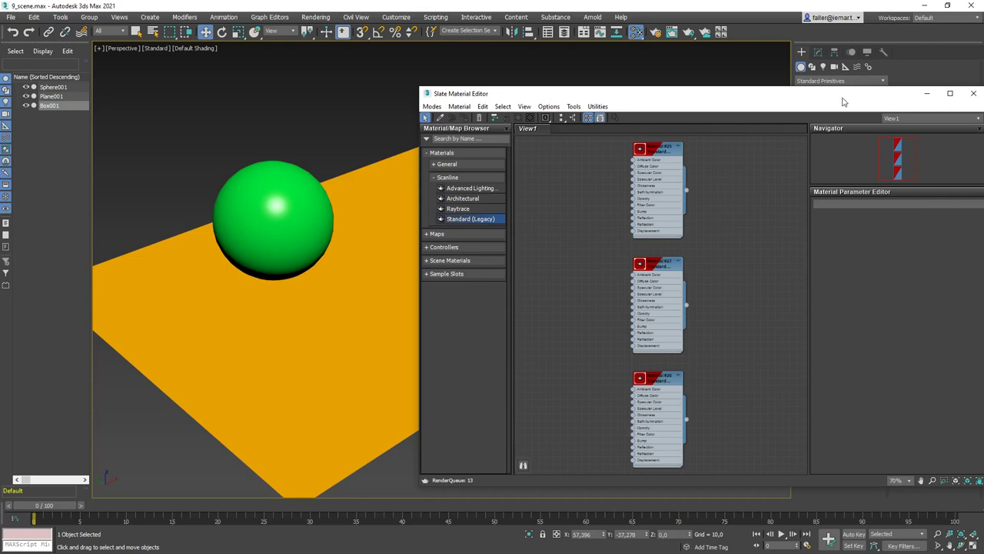
# Open the parameters of the sphere's green material and turn on its Wire option, keeping the sphere in view
pyautogui.moveTo(838, 99); pyautogui.dragTo(804, 86)
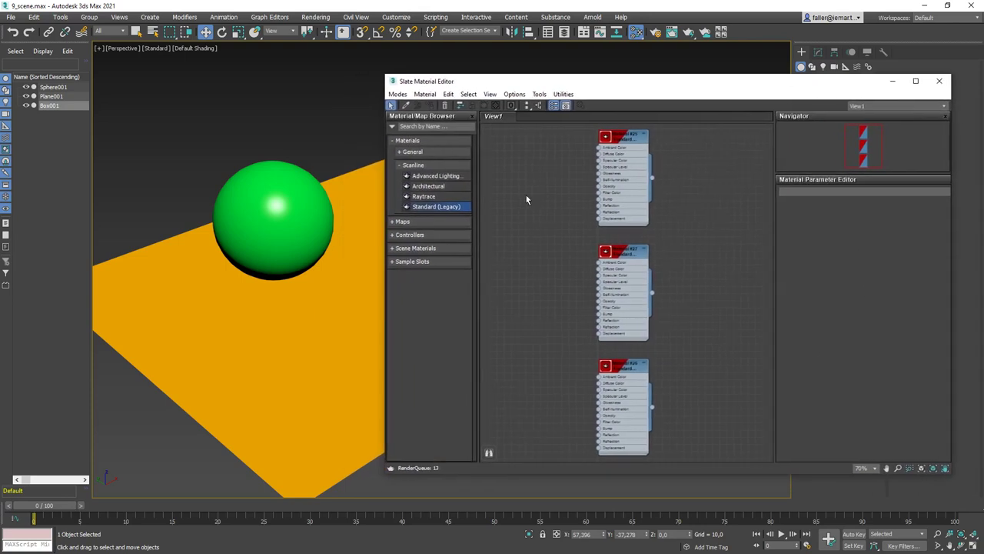
pyautogui.click(238, 209)
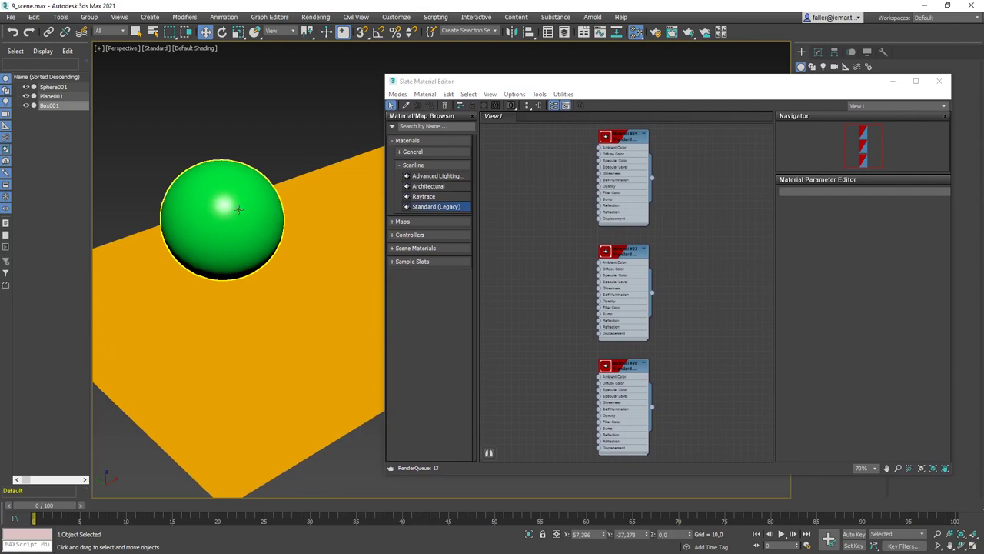
pyautogui.doubleClick(627, 374)
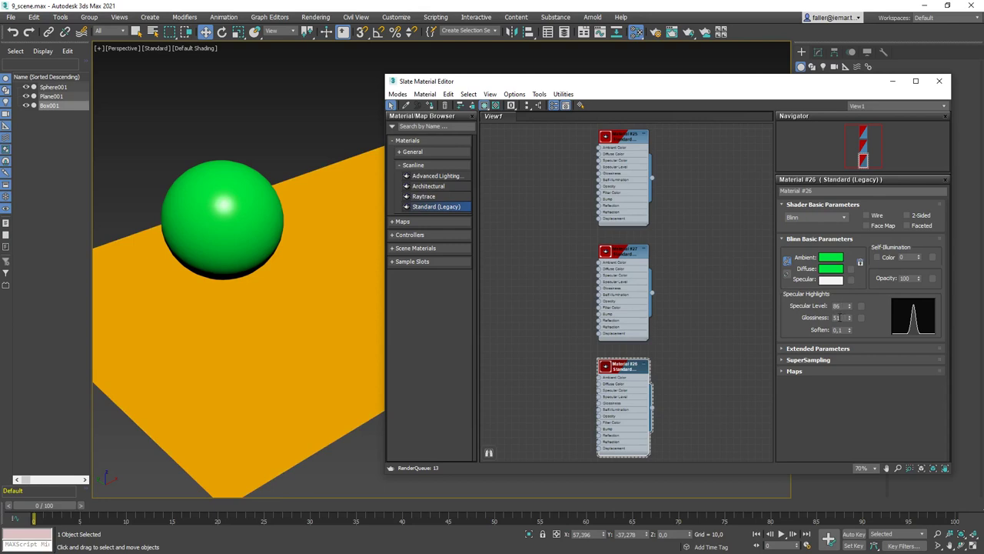
pyautogui.click(866, 216)
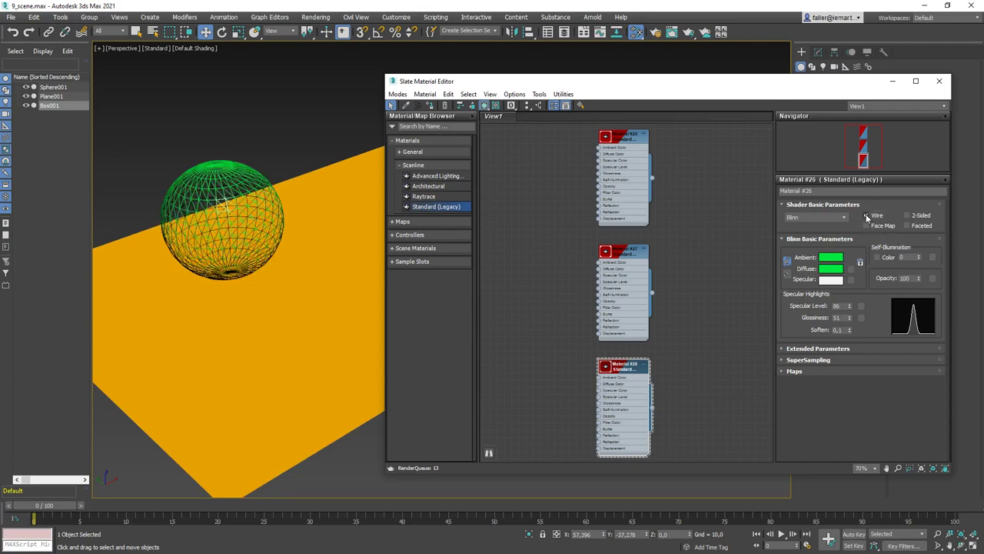
pyautogui.click(280, 405)
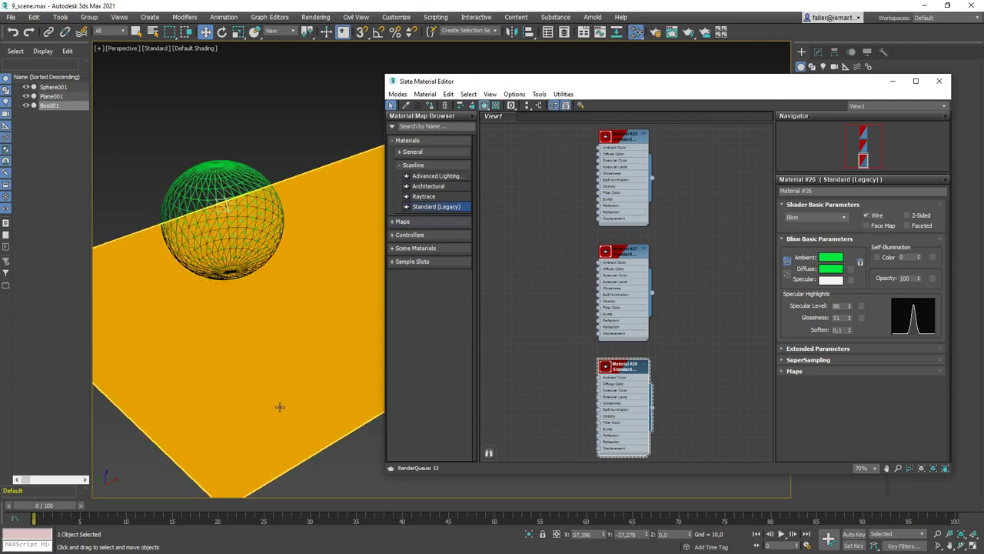
# Render the Perspective view twice to examine the wireframe sphere, closing the render window each time
pyautogui.click(688, 32)
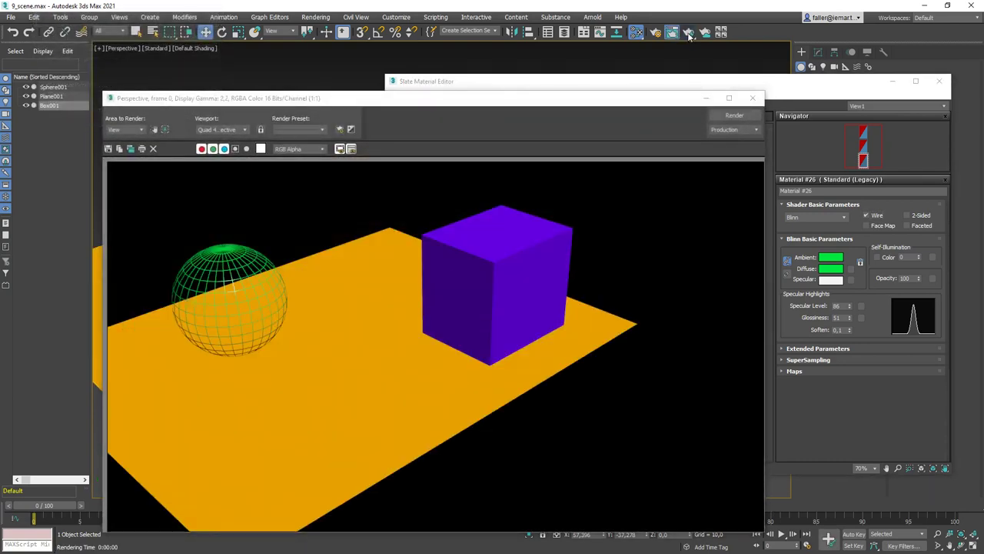
pyautogui.click(751, 97)
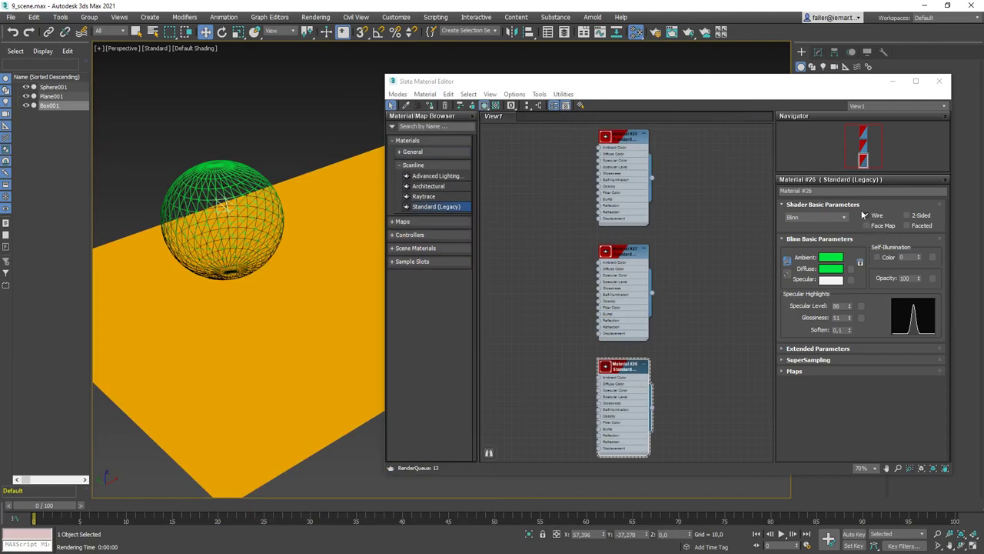
pyautogui.click(688, 32)
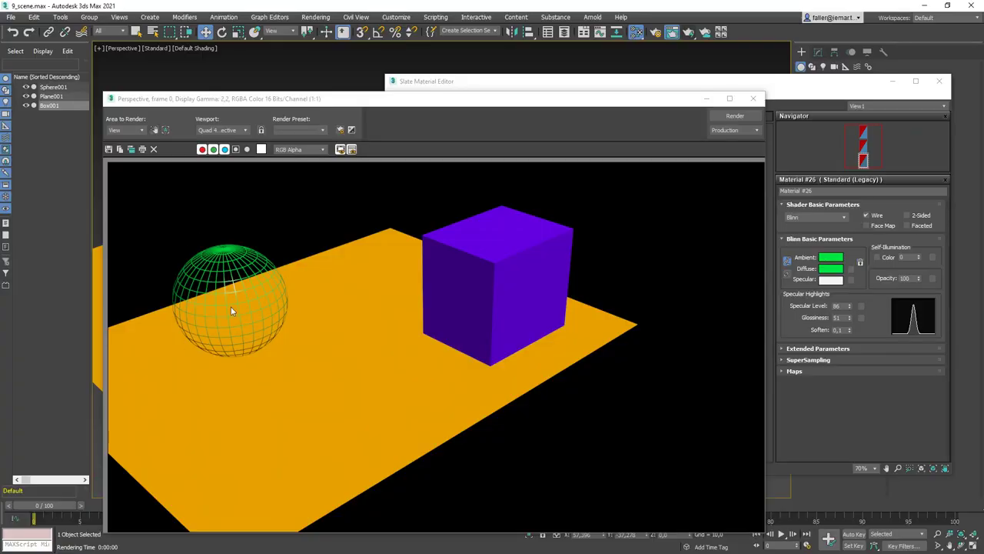
pyautogui.click(753, 98)
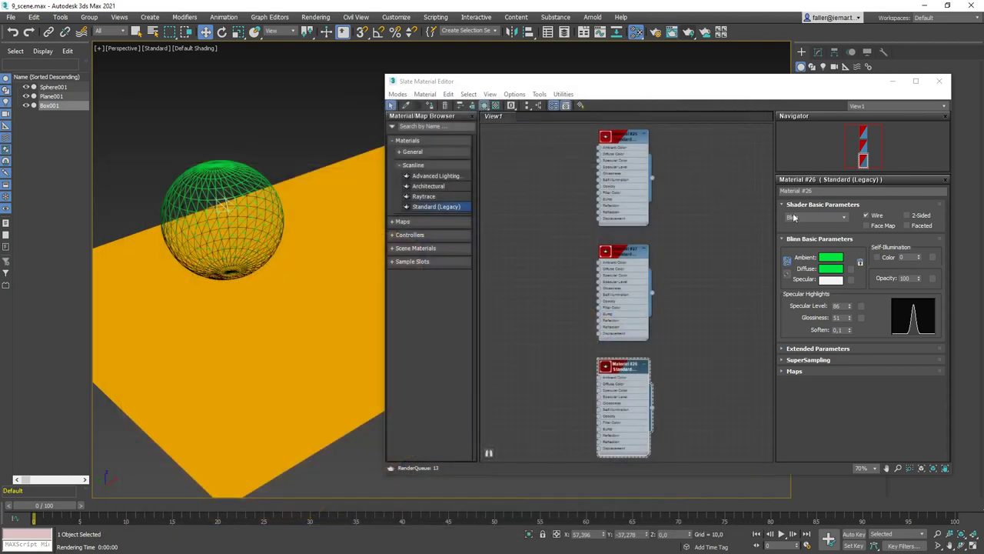
# Turn on the 2-Sided option for the sphere's wireframe material
pyautogui.click(908, 218)
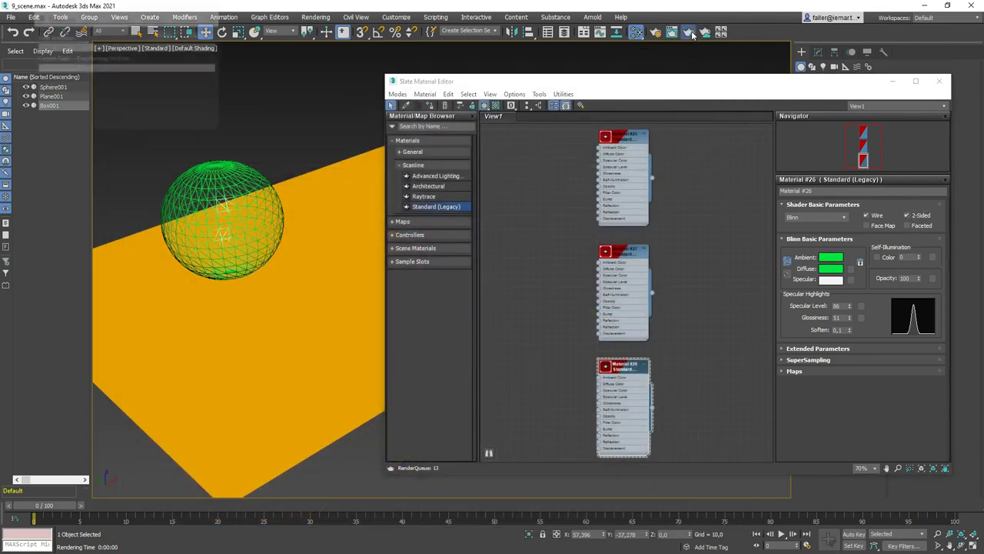
# Render the Perspective view with the two-sided wireframe sphere, then turn off 2-Sided and Wire for its material
pyautogui.click(692, 34)
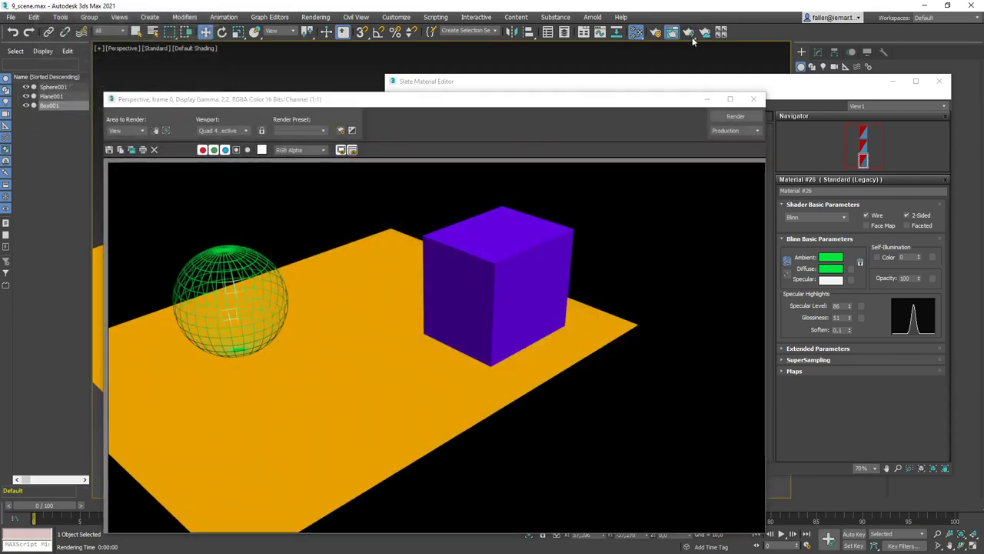
pyautogui.click(752, 98)
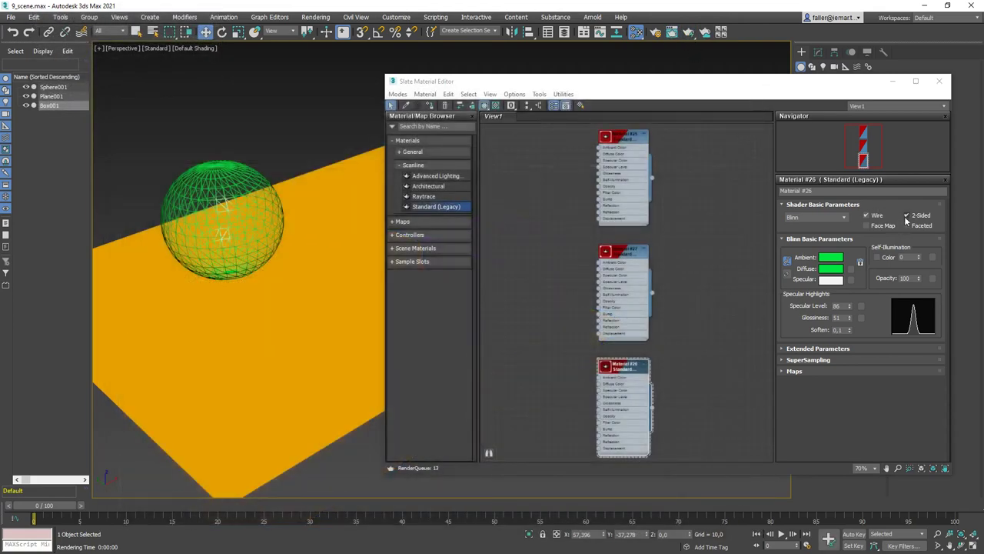
pyautogui.click(906, 216)
pyautogui.click(866, 216)
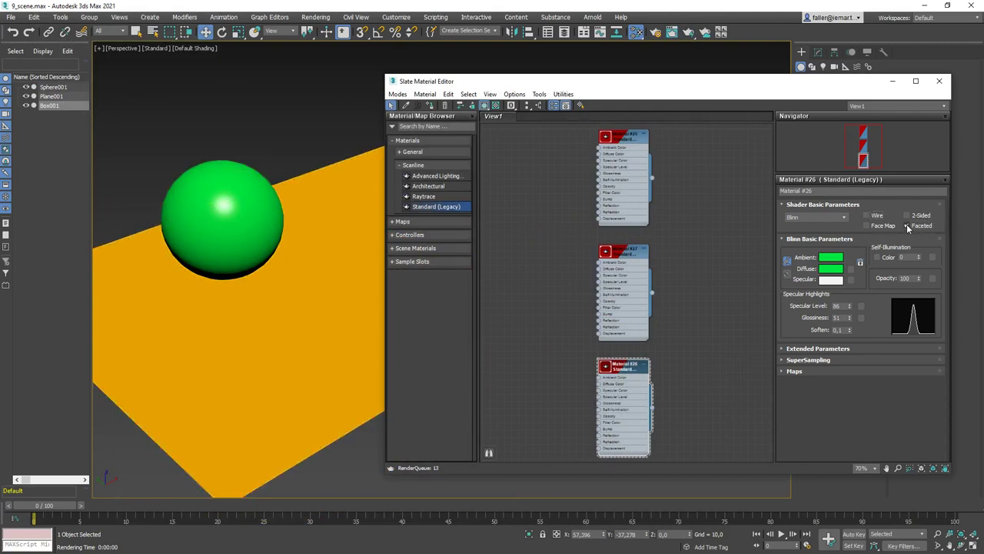
# Test the Faceted option on the sphere's green material with a render, and turn Faceted off again
pyautogui.click(688, 33)
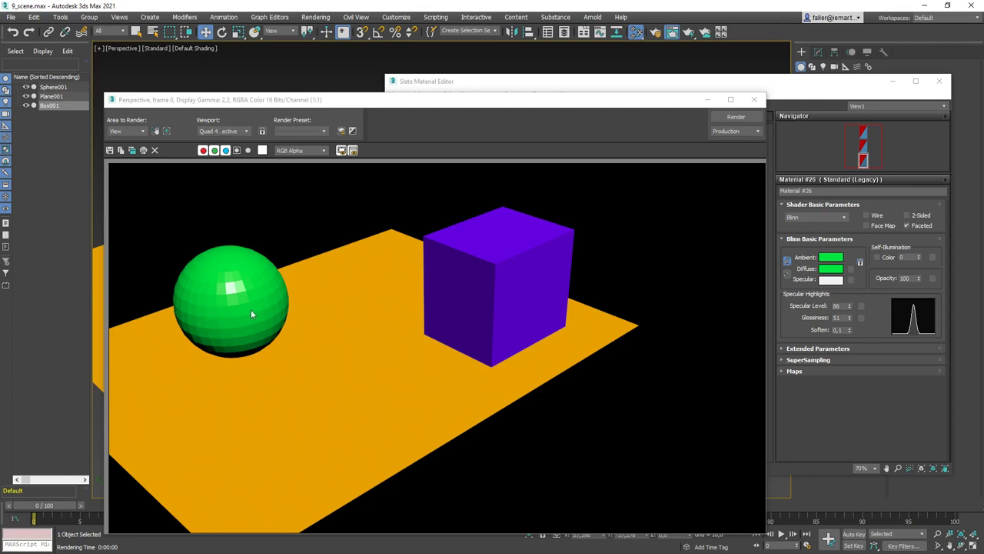
pyautogui.click(754, 99)
pyautogui.click(909, 226)
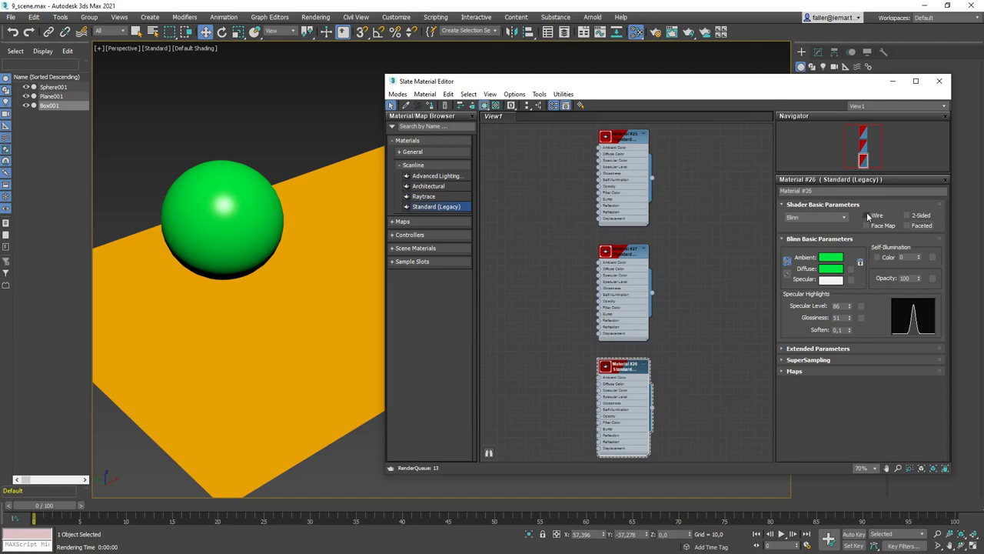
# Turn on Wire for the sphere's material and clone the sphere as a Copy named Sphere002 beside the original
pyautogui.click(866, 216)
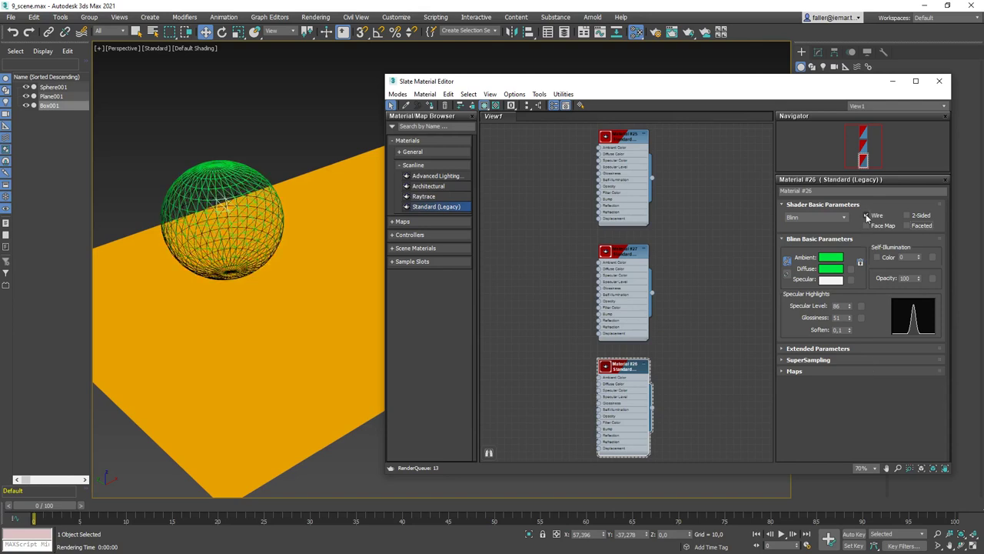
pyautogui.click(242, 184)
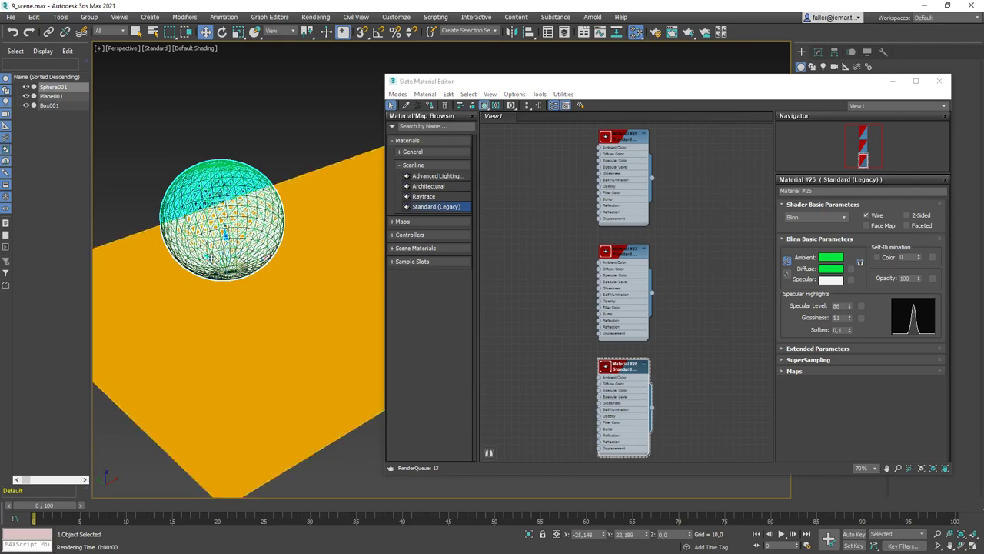
pyautogui.keyDown('shift'); pyautogui.moveTo(211, 258); pyautogui.dragTo(260, 361); pyautogui.keyUp('shift')
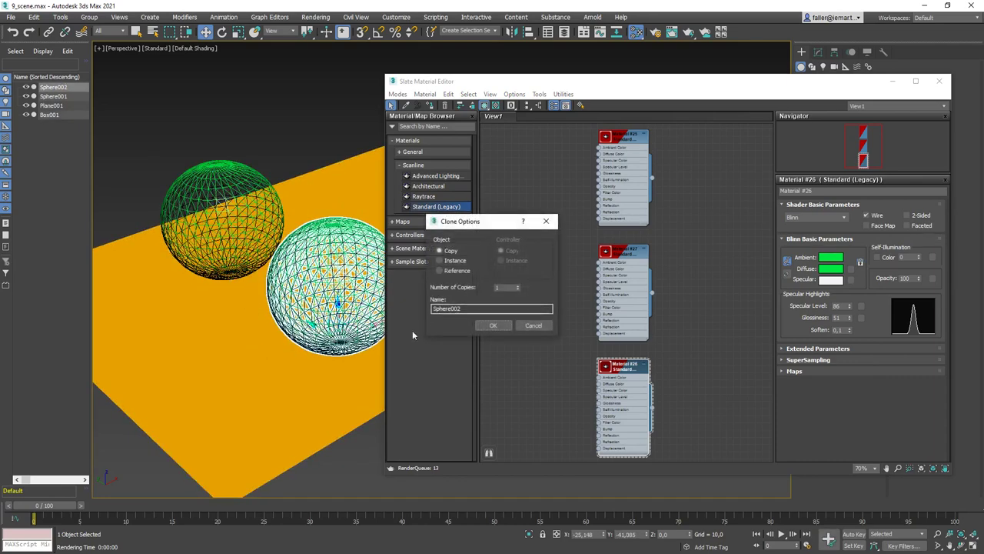
pyautogui.click(493, 325)
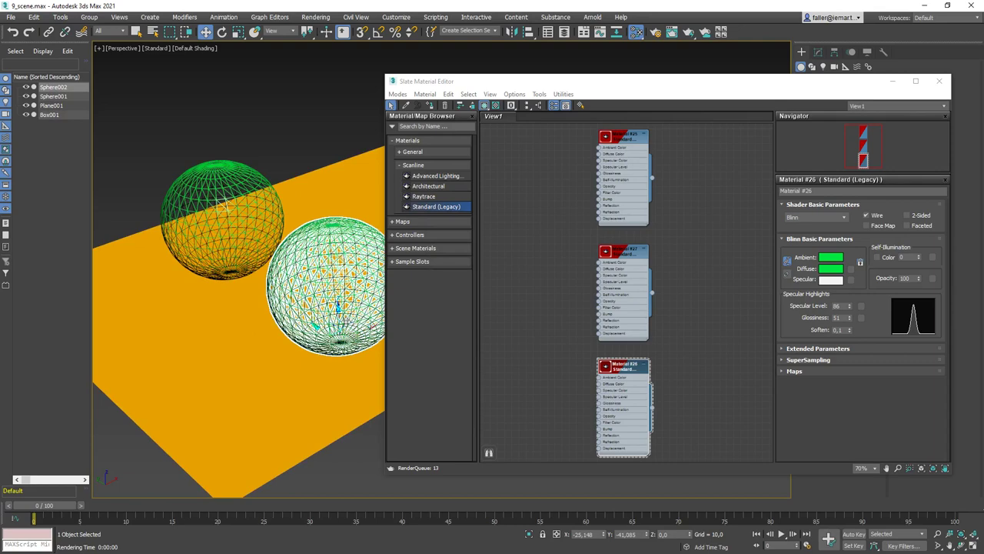
# Show the viewport in wireframe and move the copied sphere far back behind the box, to about X 312.5, Y 35.8
pyautogui.press('F3')
pyautogui.click(338, 126)
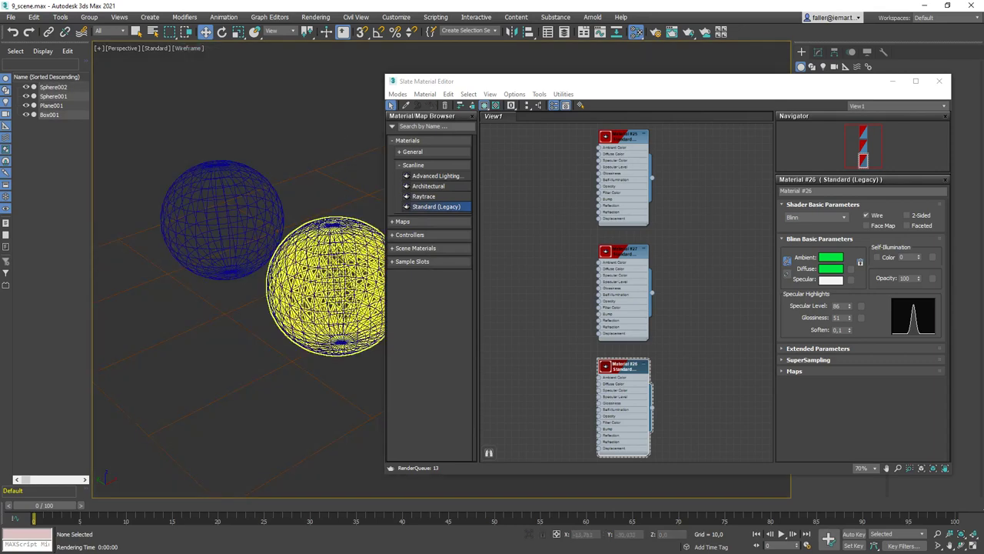
pyautogui.click(339, 296)
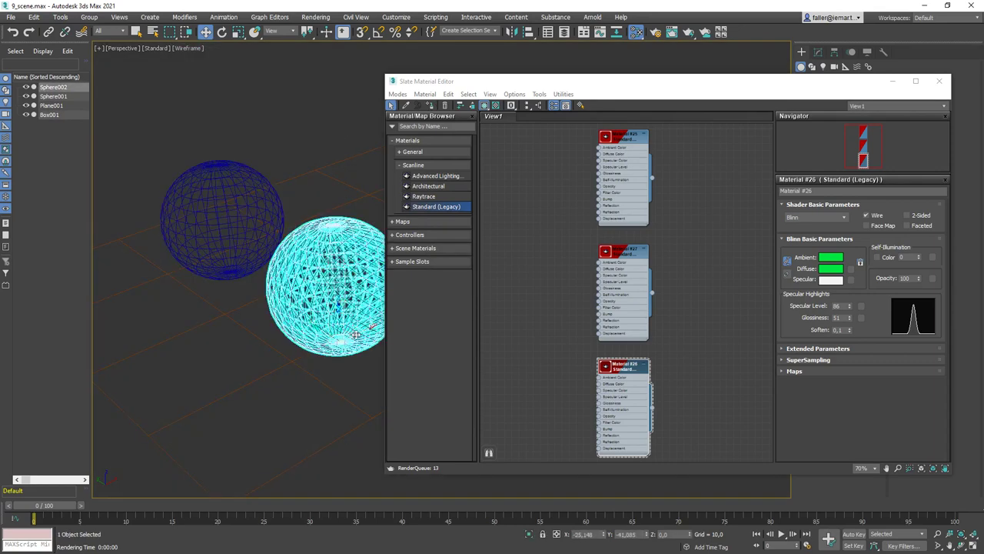
pyautogui.moveTo(356, 335); pyautogui.dragTo(334, 117)
pyautogui.keyDown('alt'); pyautogui.moveTo(334, 116); pyautogui.dragTo(314, 231, button='middle'); pyautogui.keyUp('alt')
pyautogui.scroll(-5, 317, 128)
pyautogui.moveTo(328, 123); pyautogui.dragTo(381, 43)
pyautogui.keyDown('alt'); pyautogui.moveTo(380, 44); pyautogui.dragTo(347, 87, button='middle'); pyautogui.keyUp('alt')
pyautogui.moveTo(347, 87); pyautogui.dragTo(379, 127)
pyautogui.moveTo(320, 198); pyautogui.dragTo(235, 240, button='middle')
pyautogui.scroll(2, 247, 239)
pyautogui.scroll(2, 234, 240)
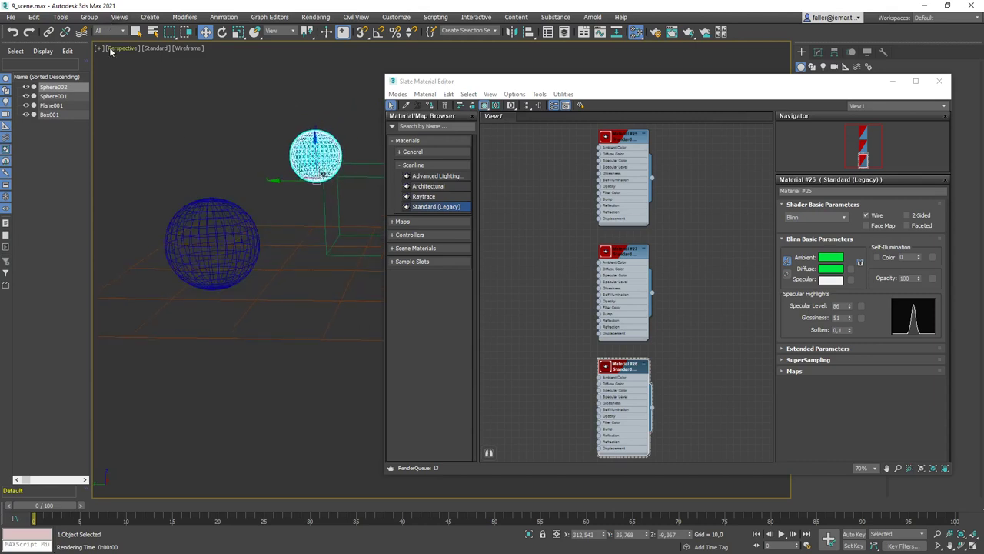
# Return the viewport to shaded display and render it to compare the wire thickness of the near and far spheres
pyautogui.keyDown('alt'); pyautogui.moveTo(197, 134); pyautogui.dragTo(201, 146, button='middle'); pyautogui.keyUp('alt')
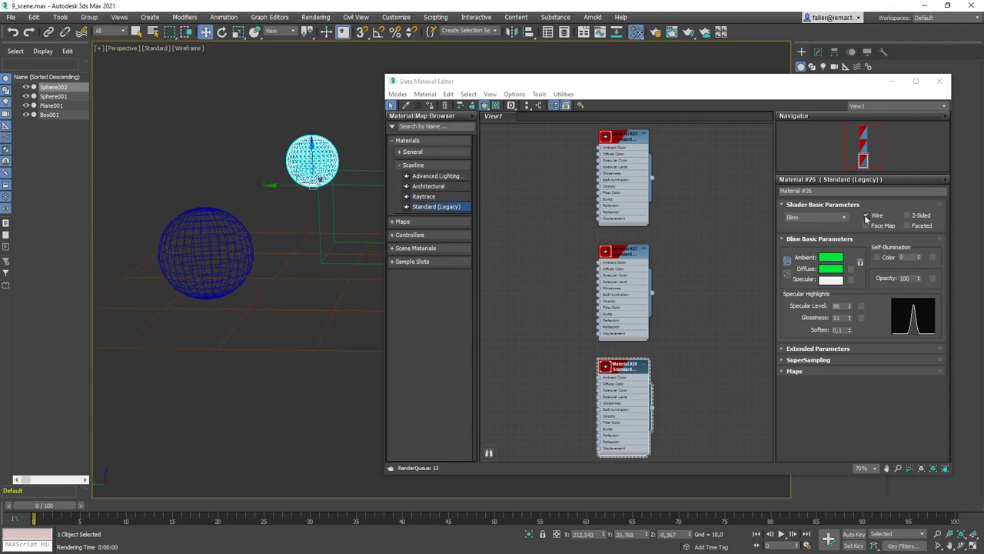
pyautogui.keyDown('alt'); pyautogui.moveTo(265, 263); pyautogui.dragTo(325, 241, button='middle'); pyautogui.keyUp('alt')
pyautogui.press('F3')
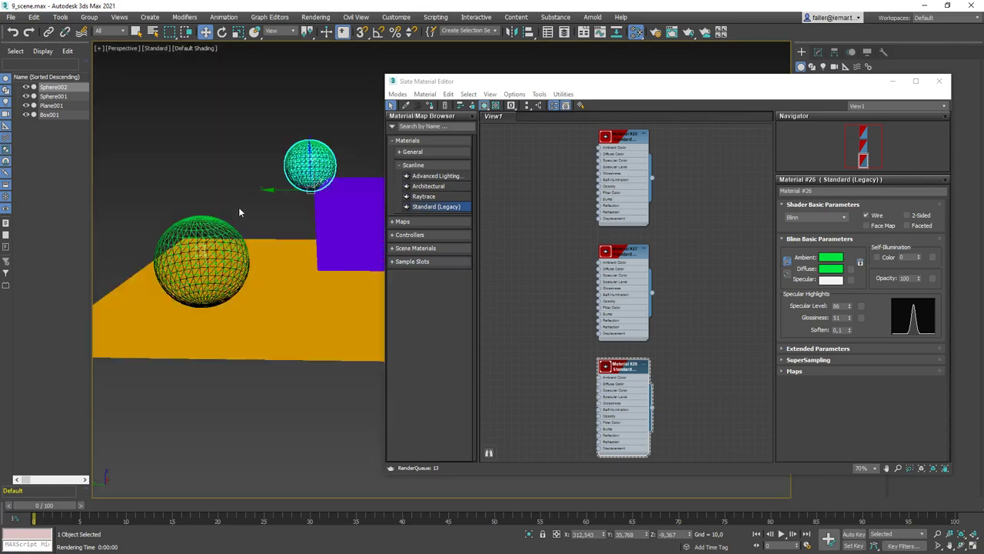
pyautogui.click(249, 154)
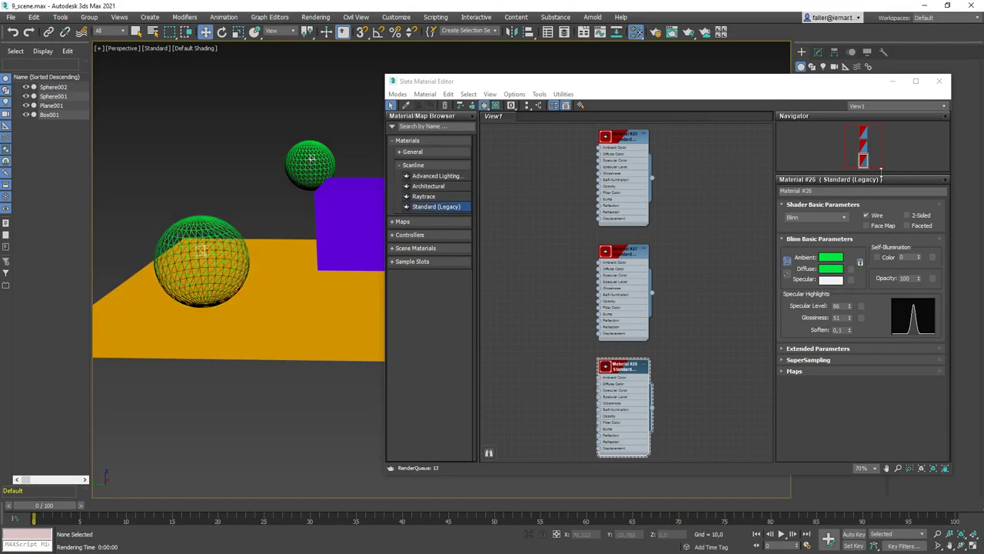
pyautogui.click(688, 34)
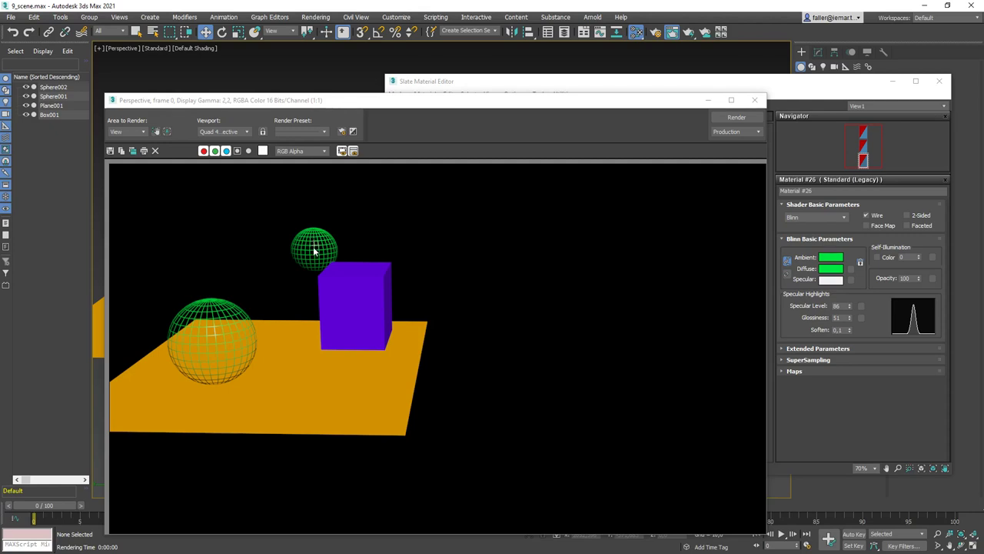
pyautogui.click(754, 102)
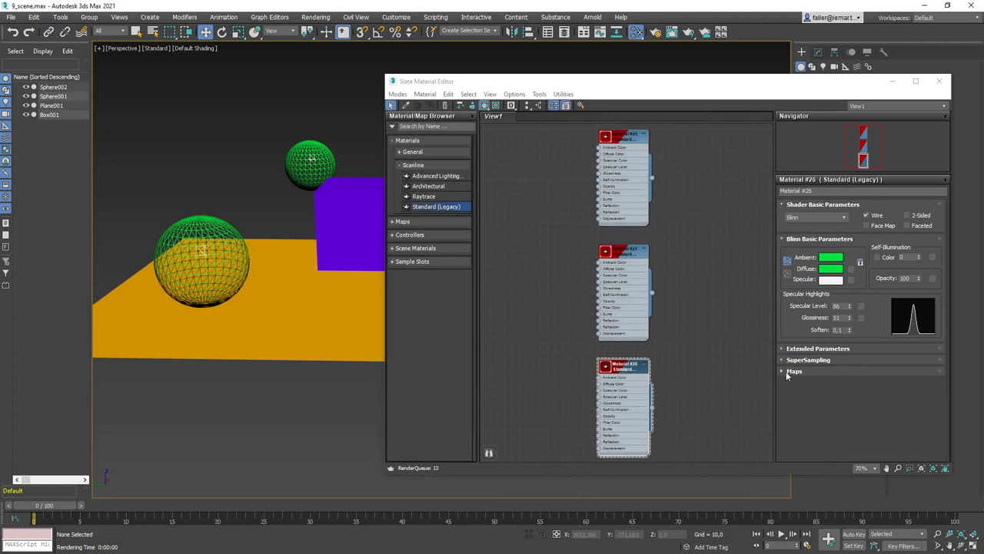
# Set the wire size of the green material to be measured in Units in Extended Parameters, and render the view
pyautogui.click(782, 348)
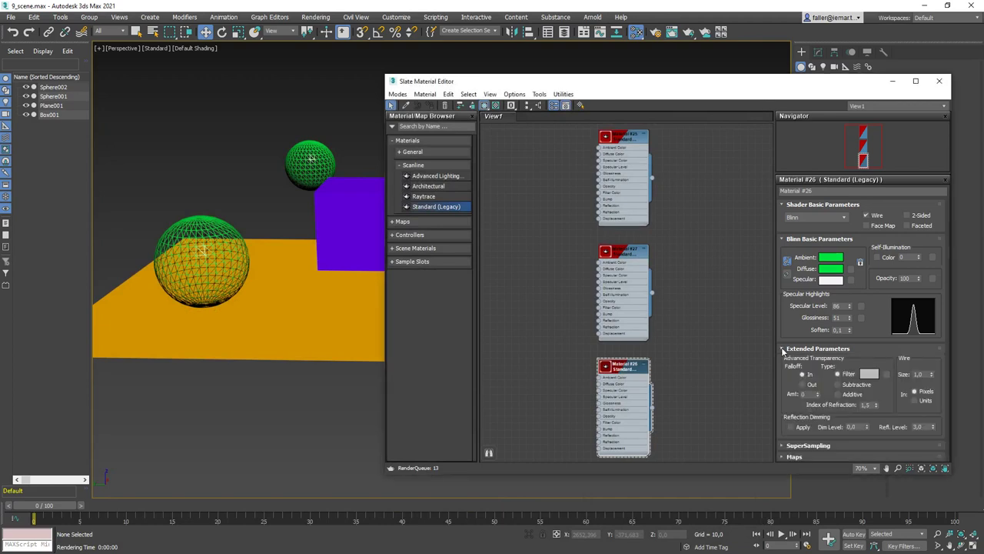
pyautogui.click(914, 400)
pyautogui.click(688, 32)
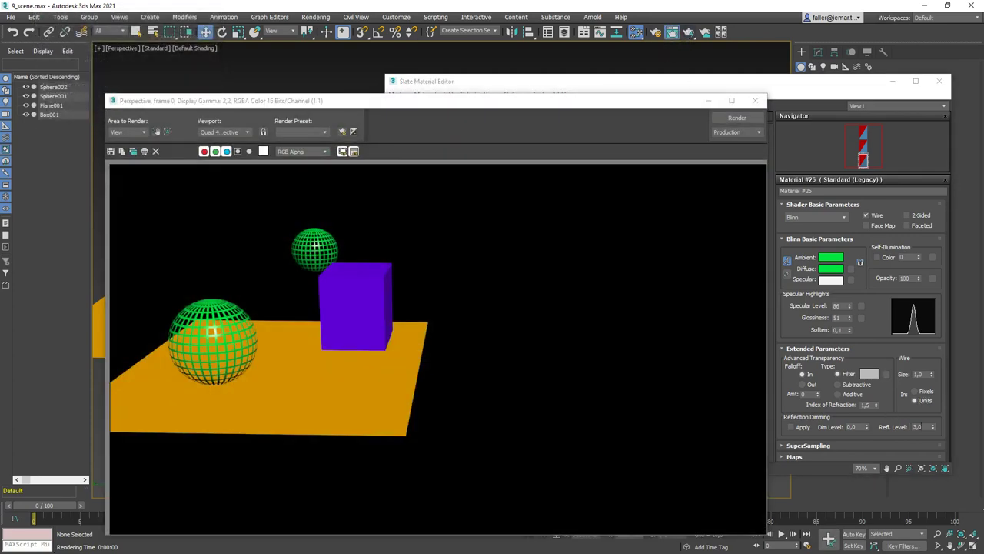
# Set the green material's wire size to 0,5, render the Perspective view again and close the render window
pyautogui.click(922, 374)
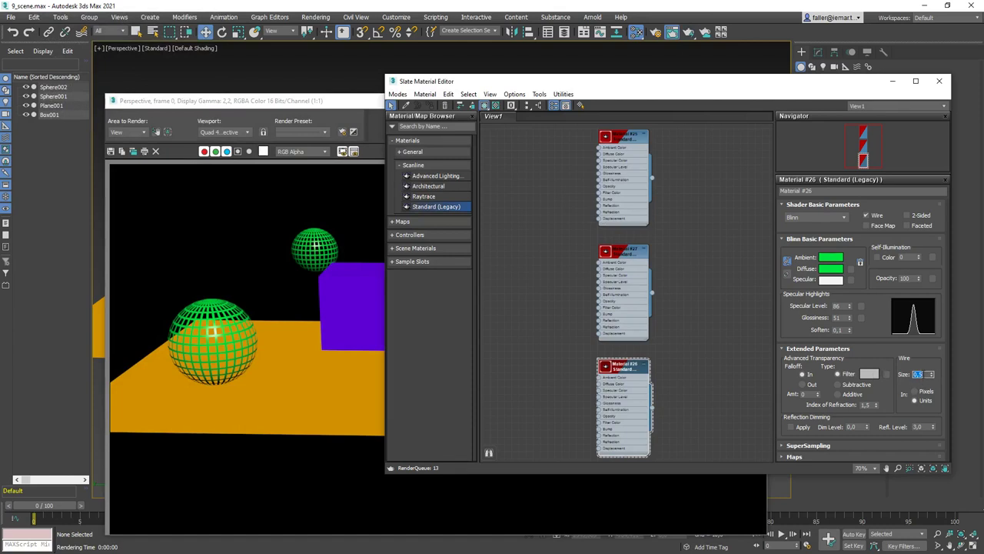
pyautogui.click(688, 31)
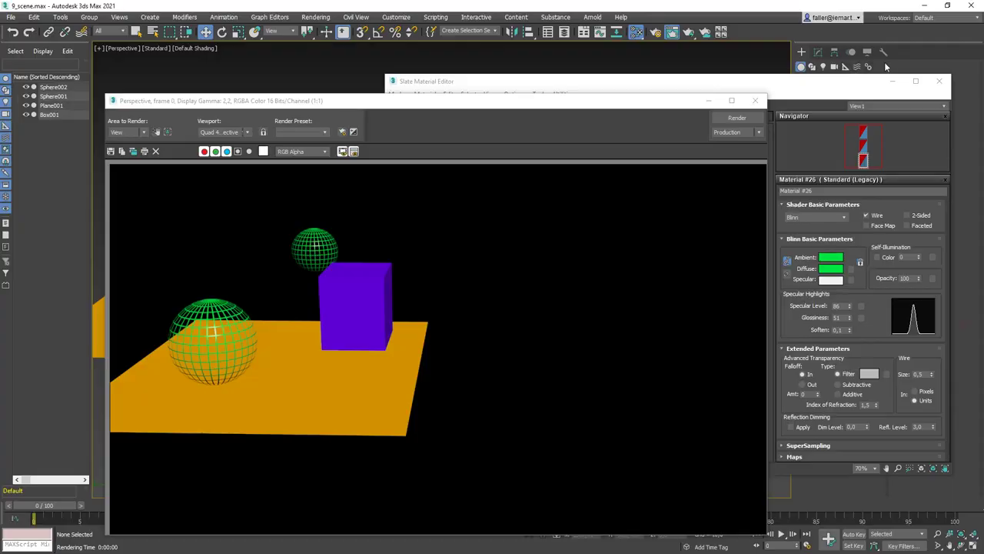
pyautogui.click(755, 100)
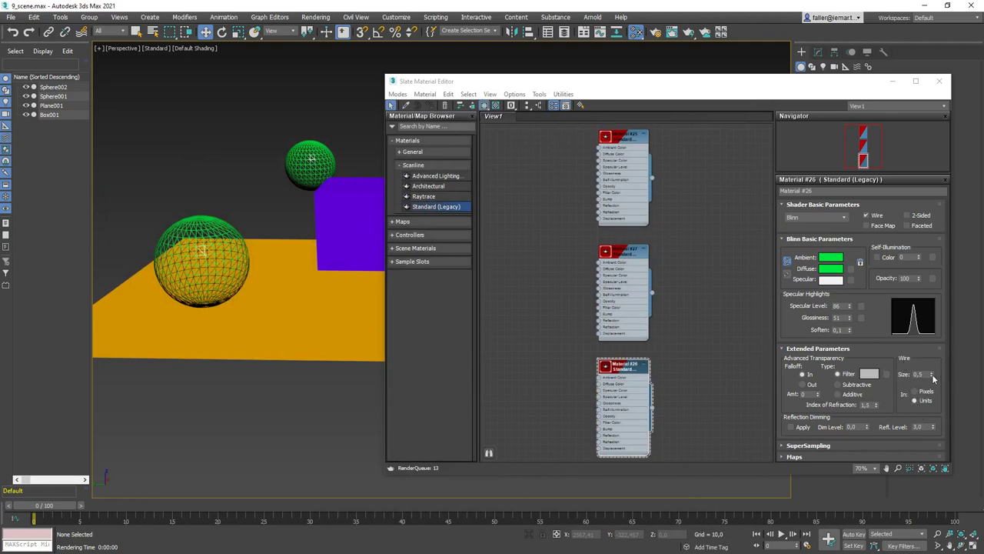
# Turn off Wire for the green material and delete the distant copied sphere
pyautogui.click(866, 216)
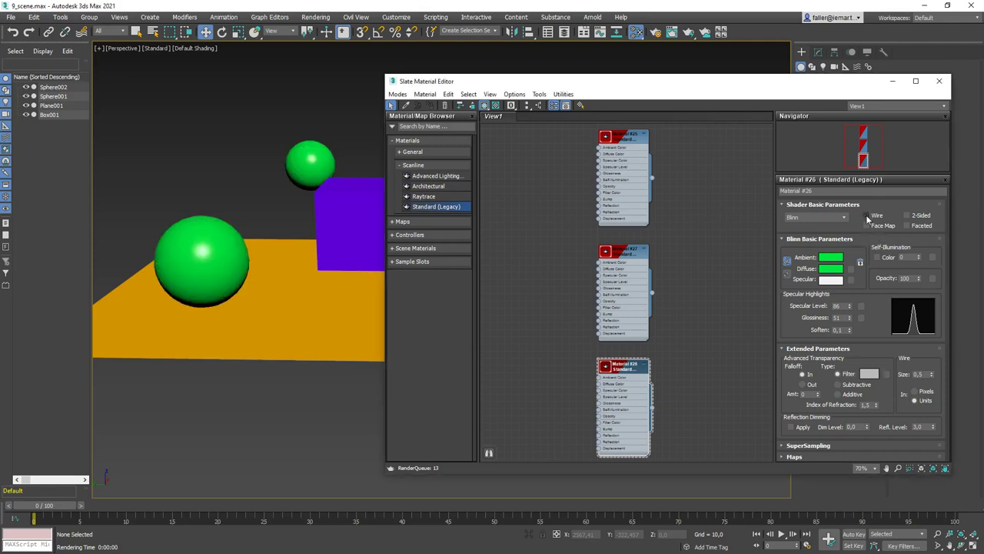
pyautogui.click(305, 157)
pyautogui.press('Delete')
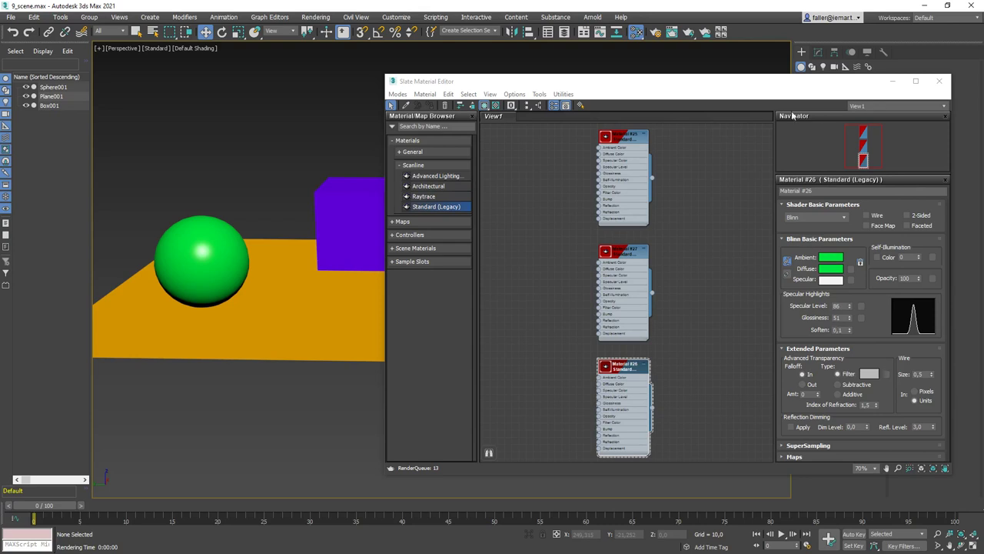
# Open the parameters of the plane's orange material and rename it Plane
pyautogui.moveTo(733, 85); pyautogui.dragTo(527, 82)
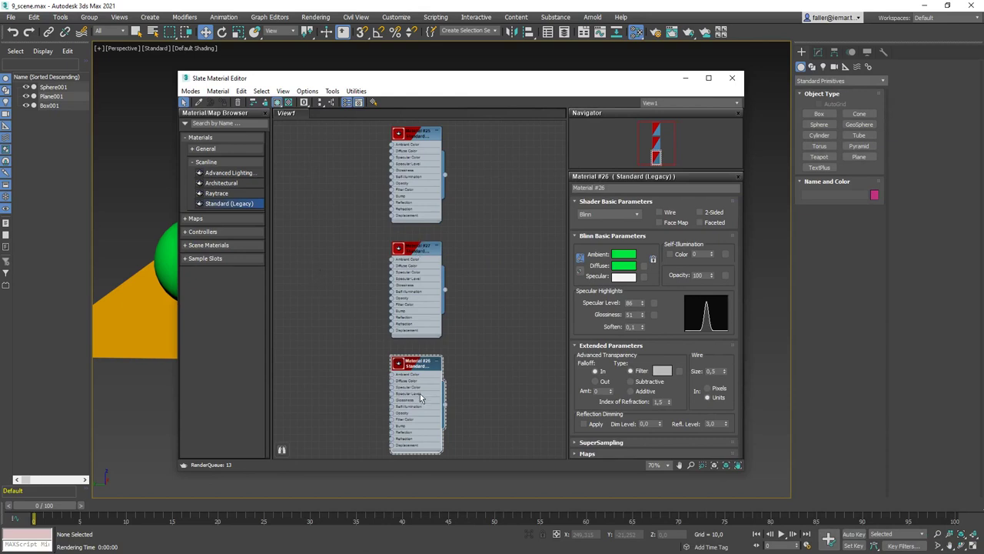
pyautogui.click(413, 253)
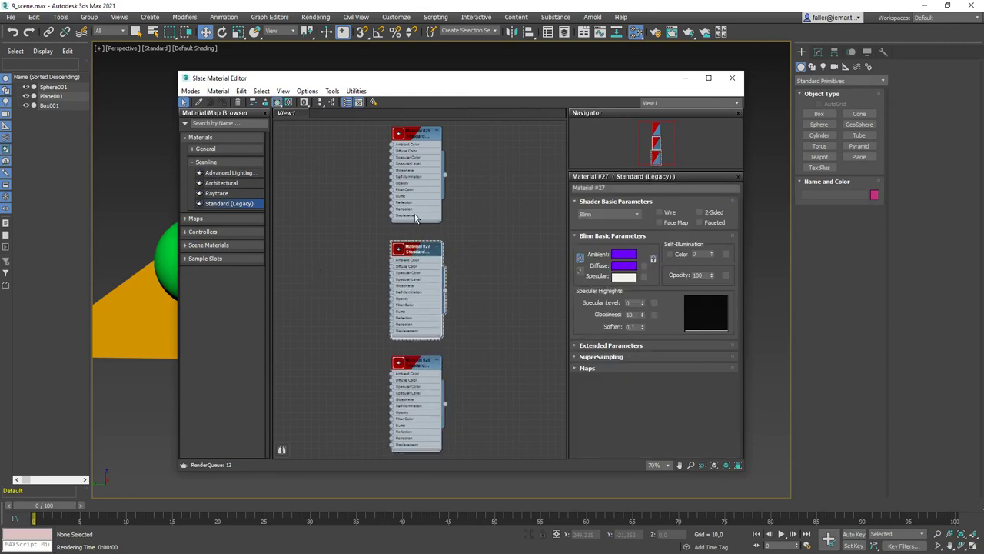
pyautogui.click(417, 135)
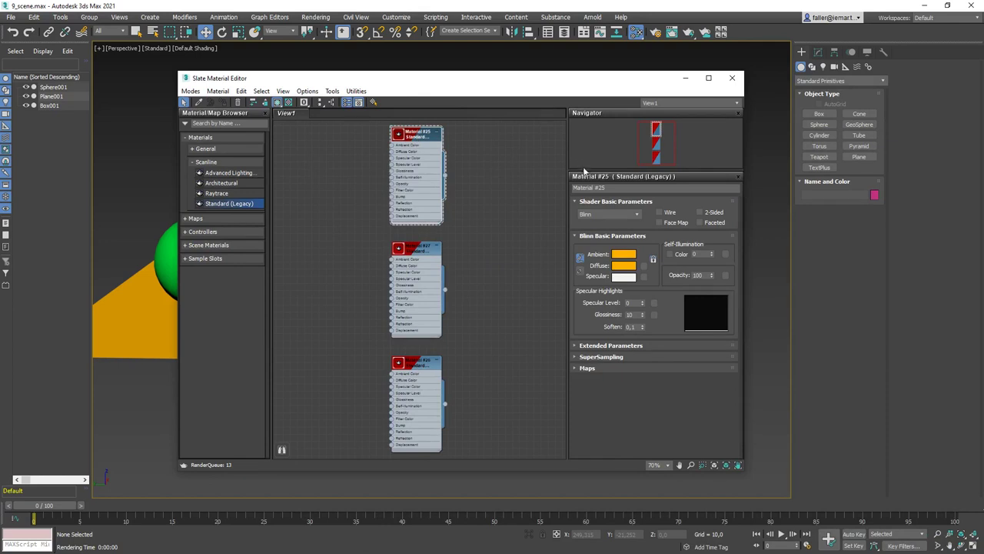
pyautogui.doubleClick(439, 185)
pyautogui.write('Plane')
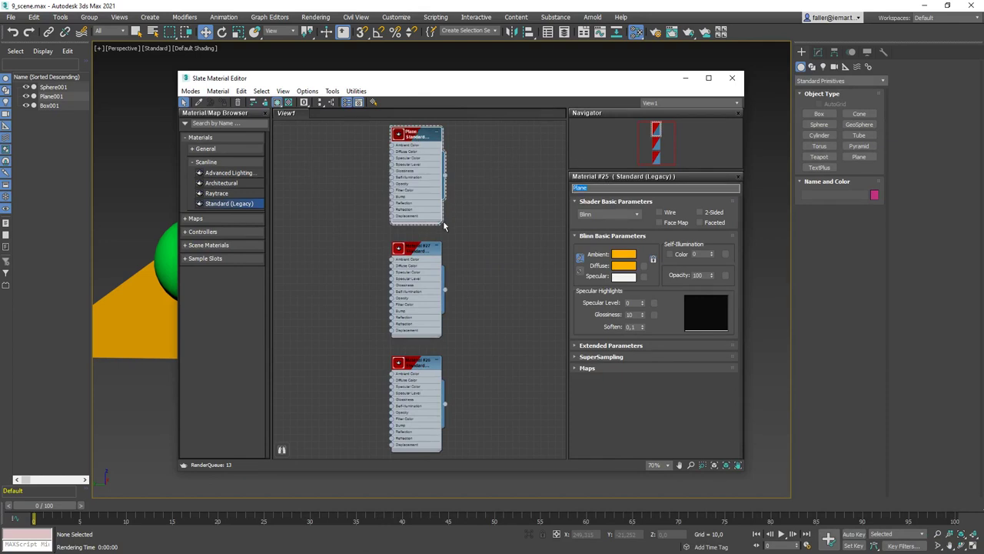
# Reposition the Plane material node in View1 and move the other two material nodes down, well away from it
pyautogui.moveTo(444, 226); pyautogui.dragTo(446, 339, button='middle')
pyautogui.scroll(3, 447, 307)
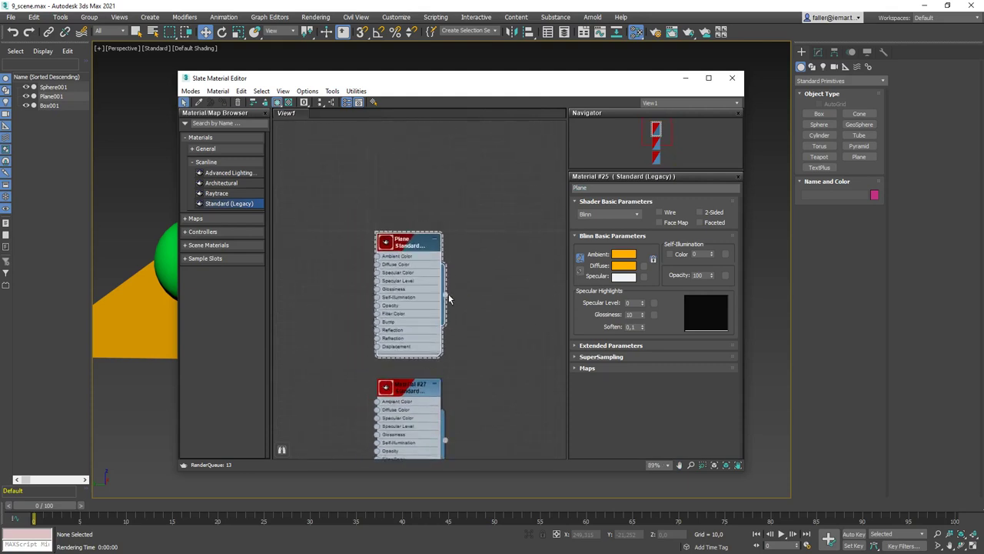
pyautogui.moveTo(450, 298); pyautogui.dragTo(433, 241, button='middle')
pyautogui.moveTo(441, 81)
pyautogui.mouseDown()
pyautogui.moveTo(466, 80)
pyautogui.moveTo(457, 80)
pyautogui.mouseUp()
pyautogui.scroll(3, 419, 203)
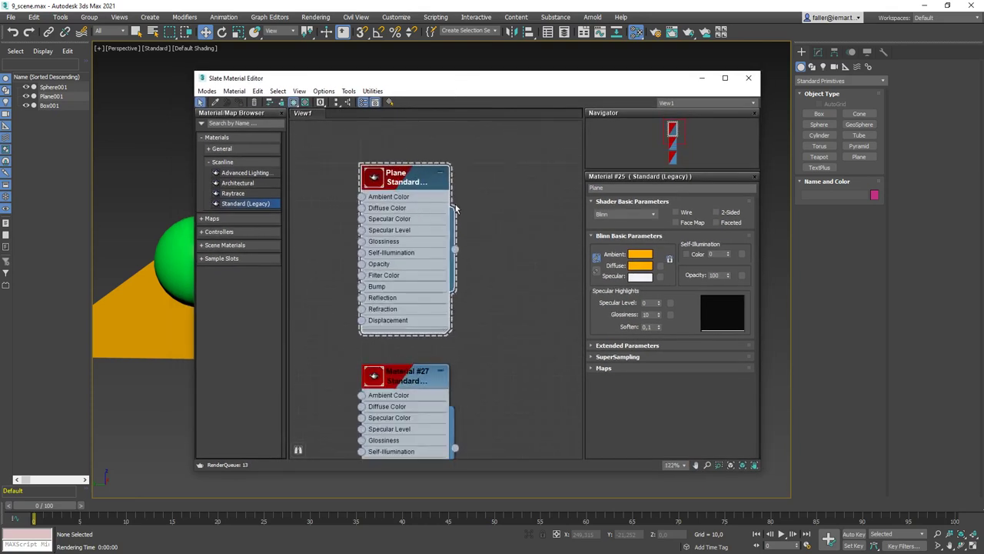
pyautogui.scroll(-5, 419, 203)
pyautogui.moveTo(410, 189); pyautogui.dragTo(446, 173)
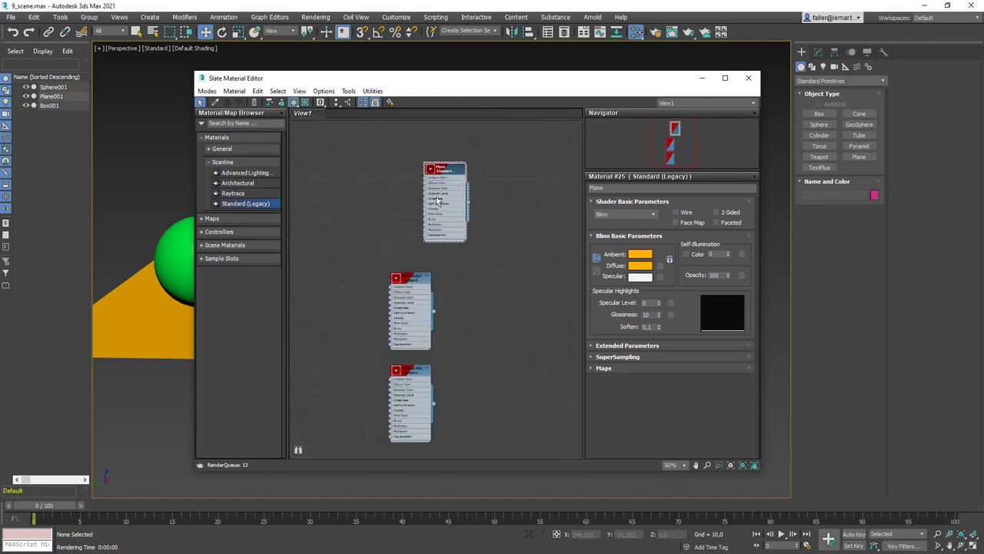
pyautogui.moveTo(448, 266); pyautogui.dragTo(388, 452)
pyautogui.moveTo(412, 287); pyautogui.dragTo(435, 462)
pyautogui.scroll(5, 451, 271)
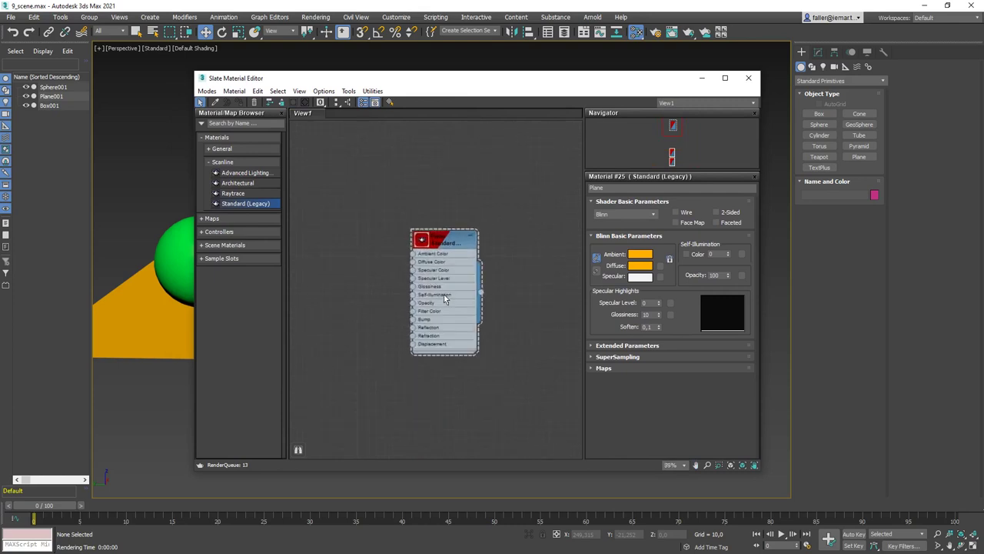
pyautogui.scroll(-2, 433, 223)
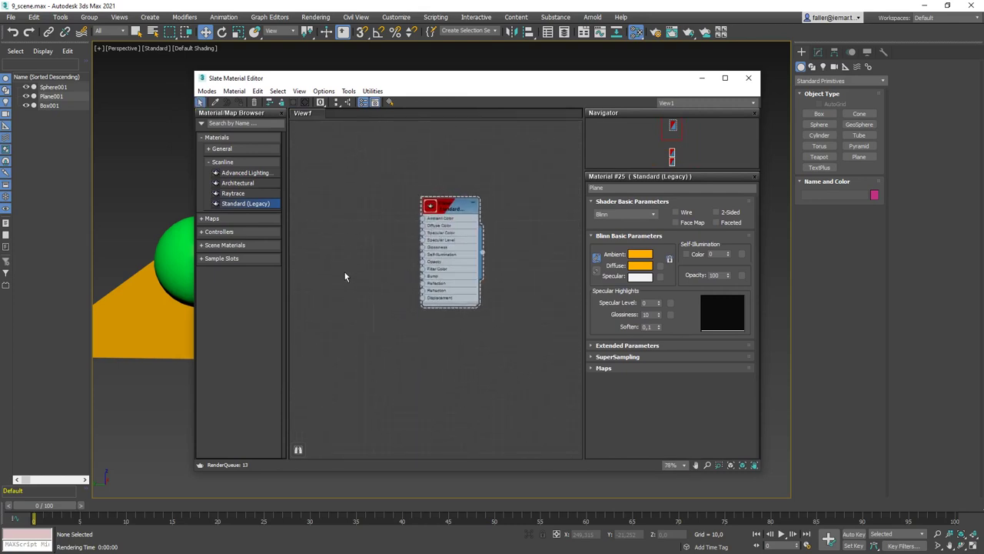
# Add a Bitmap map from the General maps category to View1, beside the Plane material, and load Bookcase.jpg into it
pyautogui.click(208, 165)
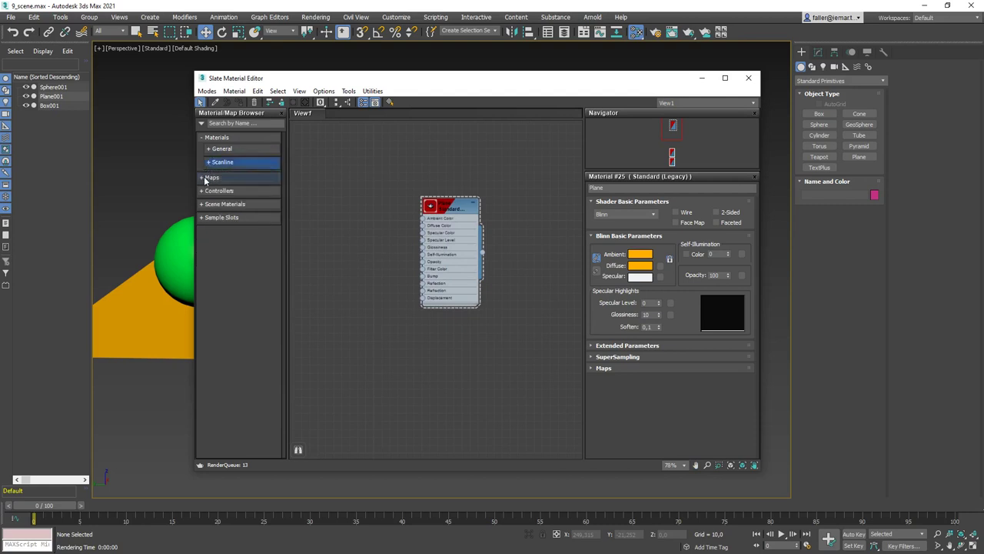
pyautogui.click(202, 180)
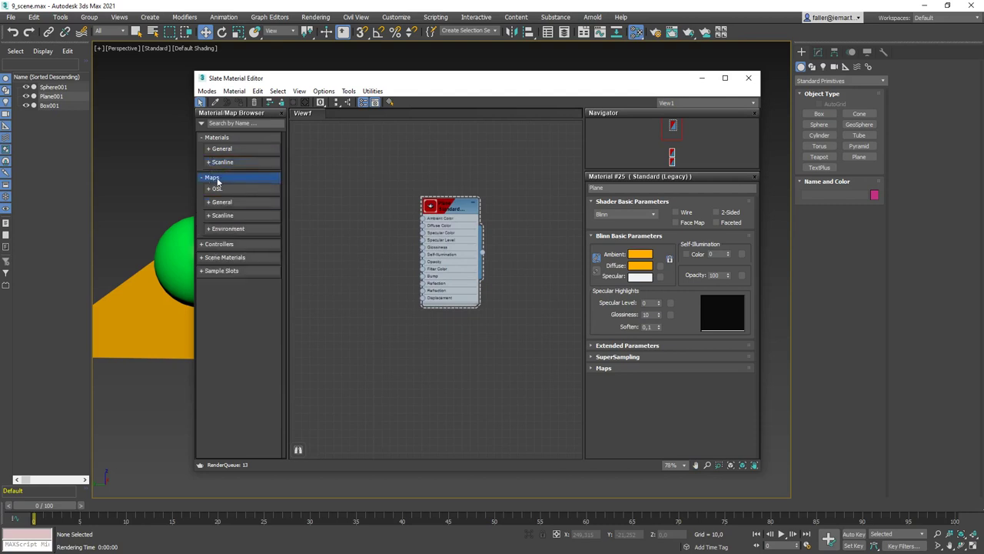
pyautogui.click(208, 219)
pyautogui.click(210, 215)
pyautogui.click(210, 204)
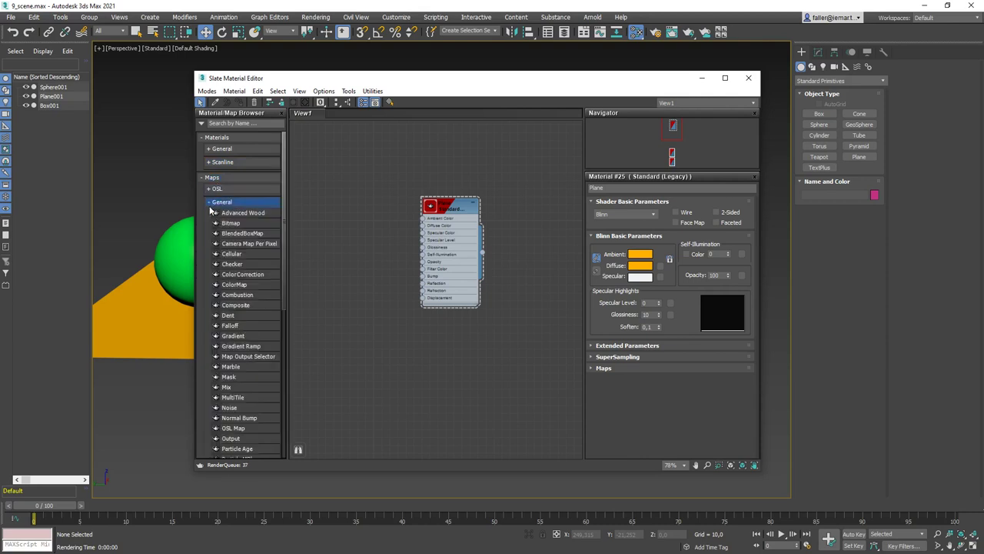
pyautogui.click(232, 226)
pyautogui.moveTo(359, 227); pyautogui.dragTo(359, 231)
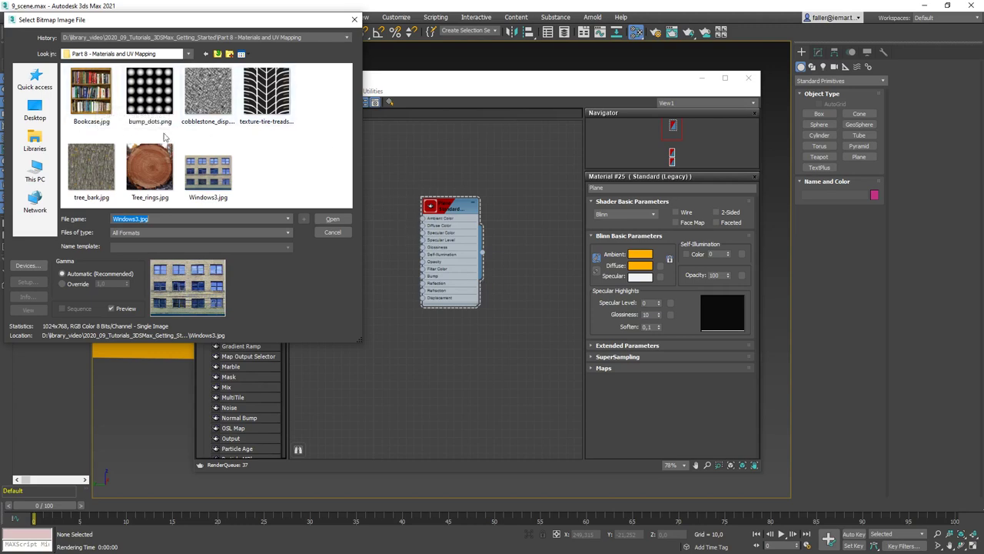
pyautogui.doubleClick(90, 92)
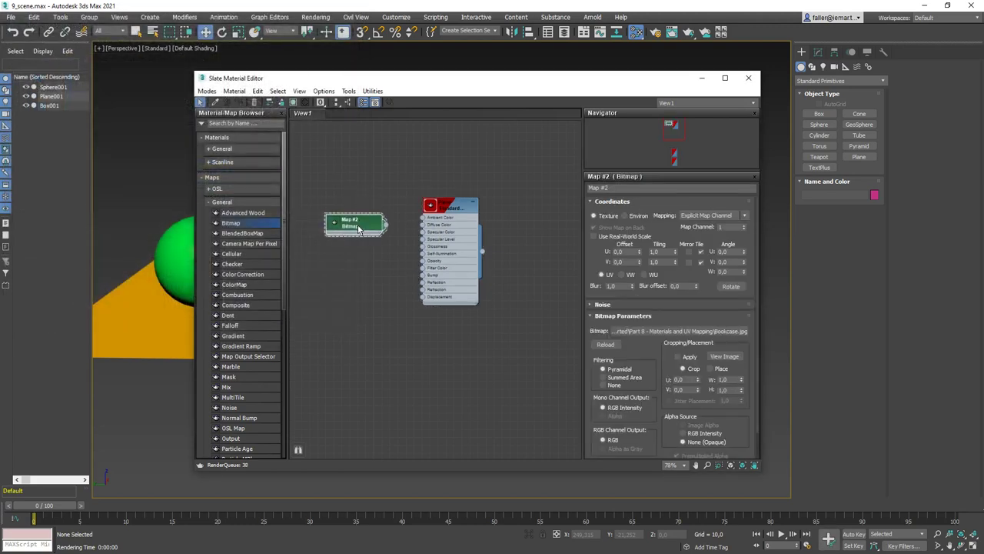
# Move the Bitmap node slightly up beside the Plane material and enlarge its preview
pyautogui.moveTo(358, 228); pyautogui.dragTo(356, 215)
pyautogui.scroll(1, 355, 216)
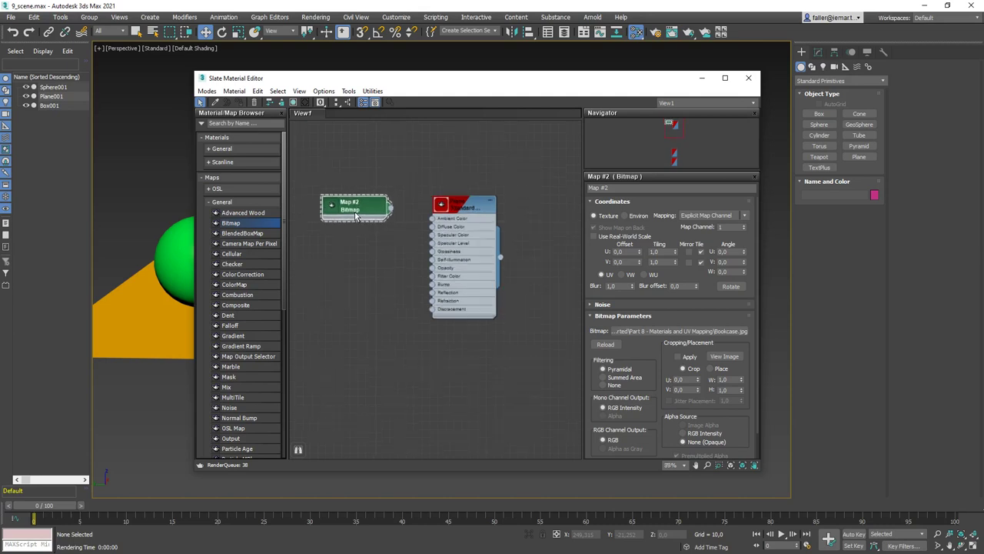
pyautogui.scroll(1, 356, 216)
pyautogui.moveTo(356, 218); pyautogui.dragTo(355, 213)
pyautogui.click(329, 206)
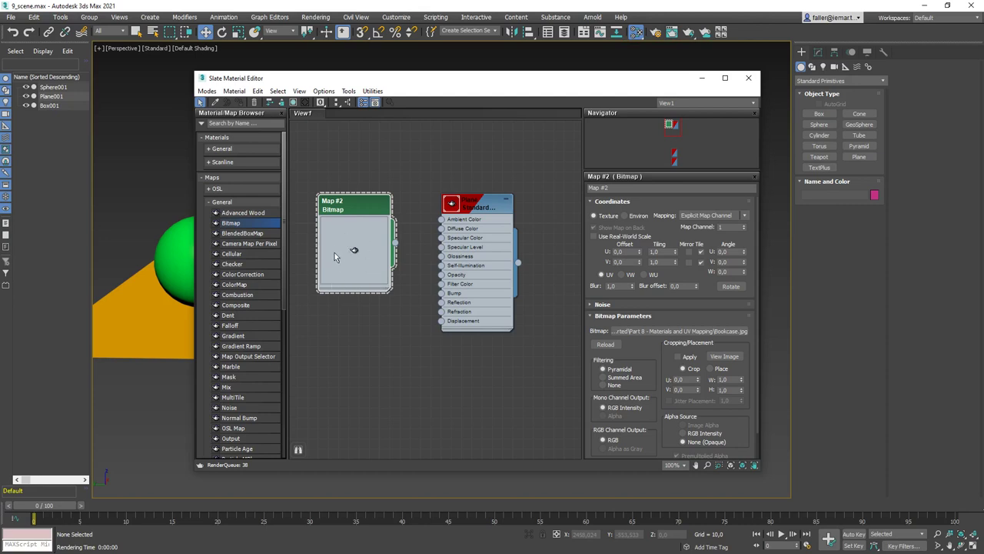
# Hide and reshow the Parameter Editor, restoring its height, and collapse the Bitmap node's preview
pyautogui.click(375, 103)
pyautogui.click(375, 103)
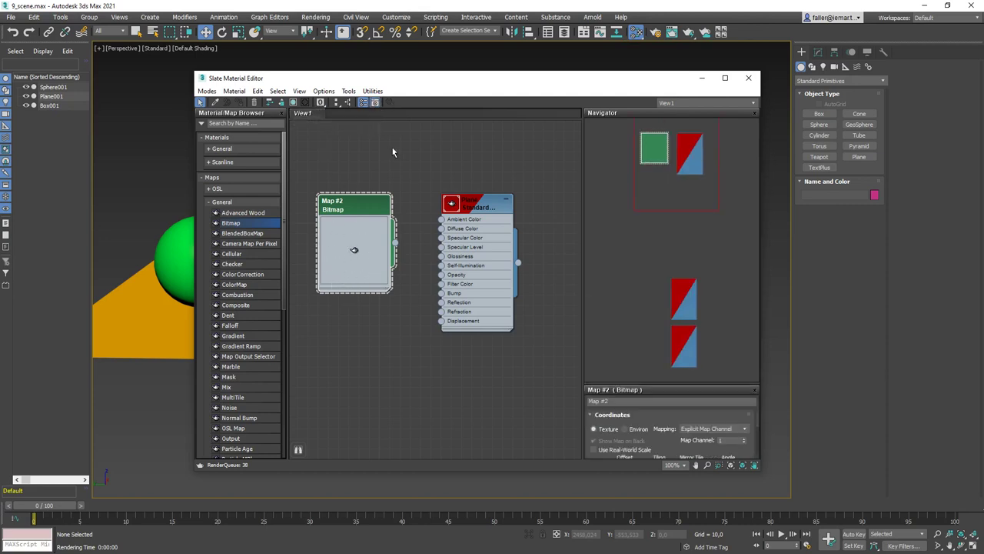
pyautogui.moveTo(647, 382); pyautogui.dragTo(640, 161)
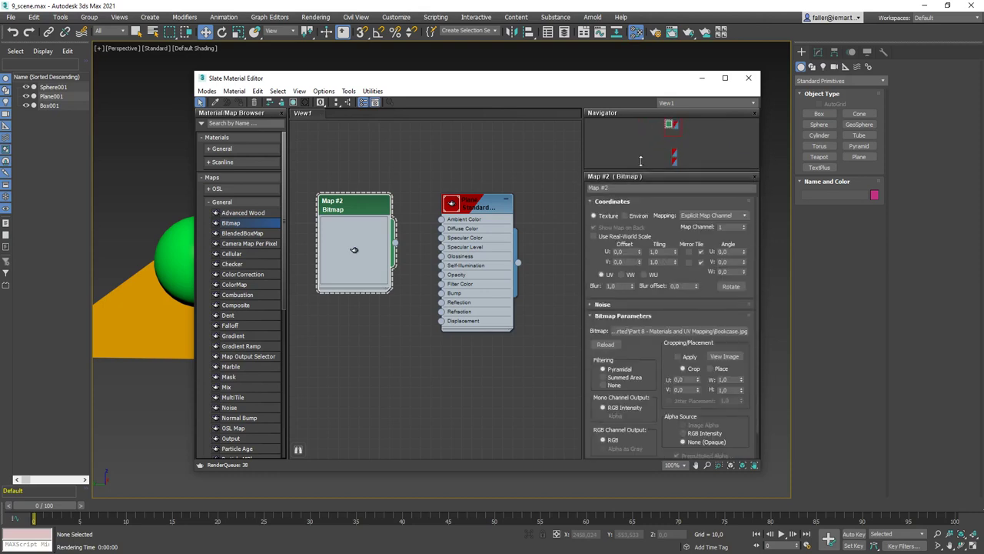
pyautogui.click(354, 250)
# Connect the Bitmap node to the Plane material's Diffuse Color input and open the Plane material's parameters
pyautogui.moveTo(376, 206); pyautogui.dragTo(364, 237)
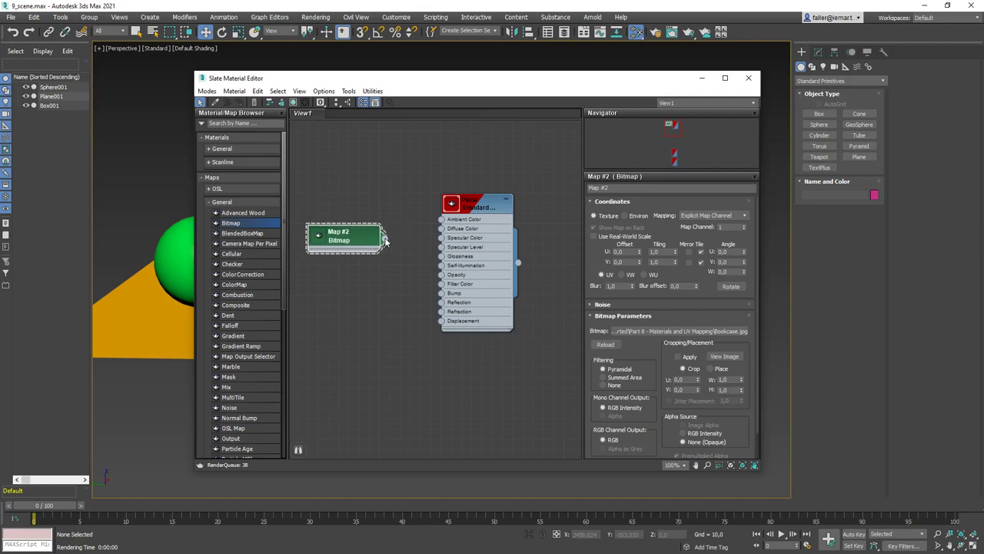
pyautogui.moveTo(393, 258); pyautogui.dragTo(442, 231)
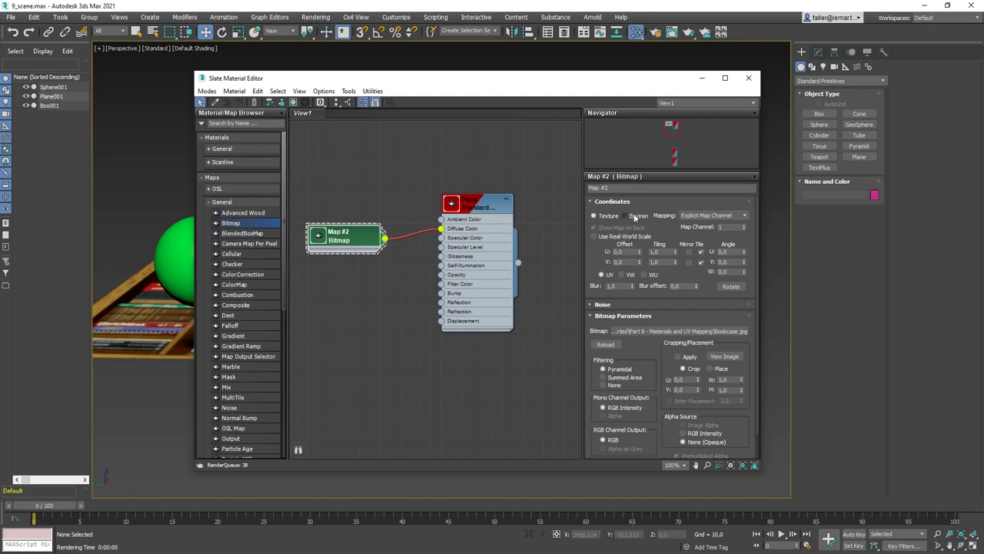
pyautogui.doubleClick(467, 212)
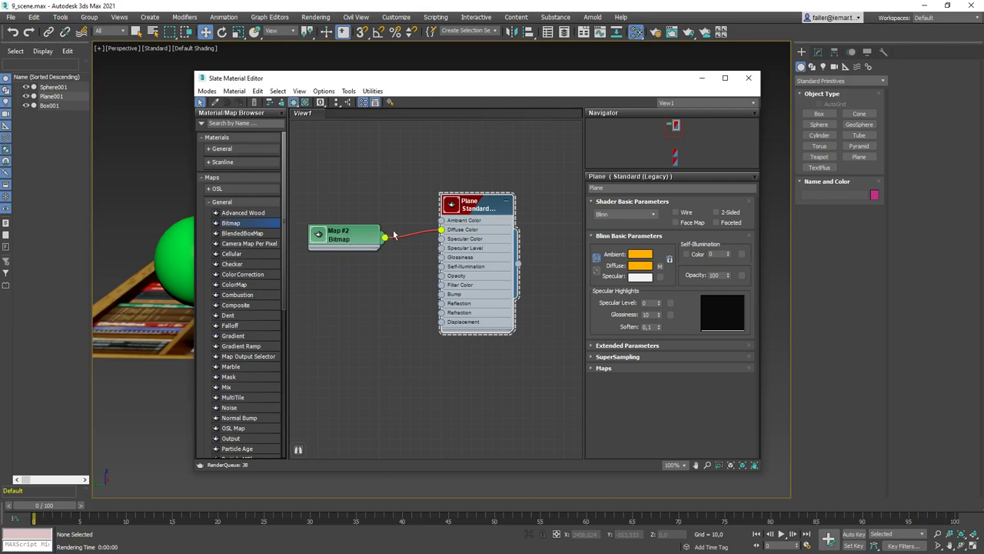
# Disconnect the Bitmap from the Plane material's Diffuse Color to compare the viewport, and reconnect it to Diffuse Color
pyautogui.moveTo(361, 246); pyautogui.dragTo(398, 244)
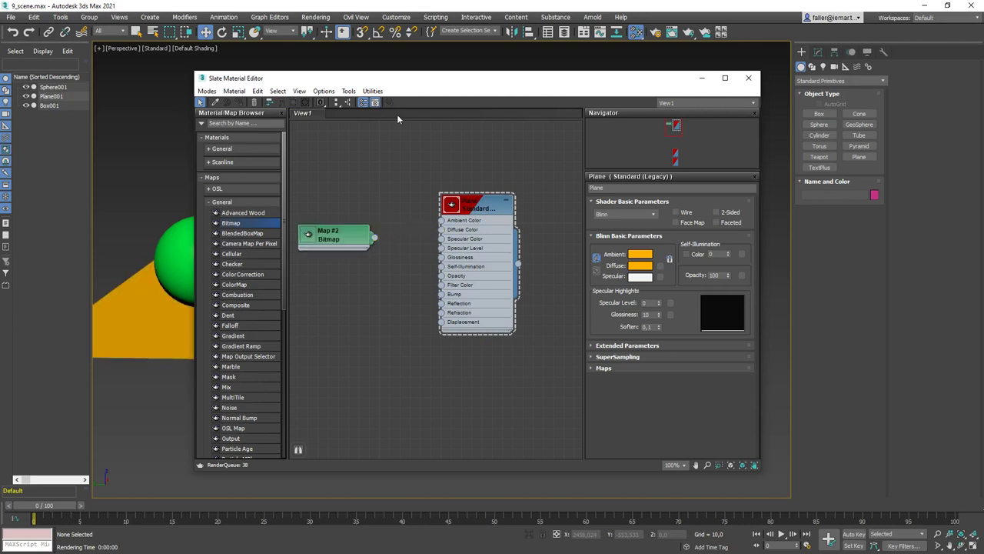
pyautogui.moveTo(395, 77); pyautogui.dragTo(527, 60)
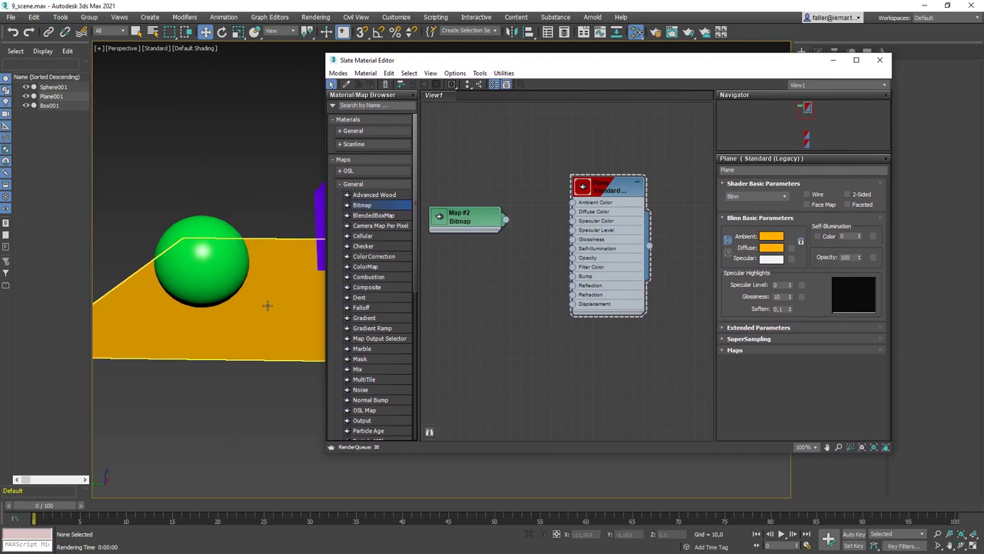
pyautogui.moveTo(518, 222); pyautogui.dragTo(573, 211)
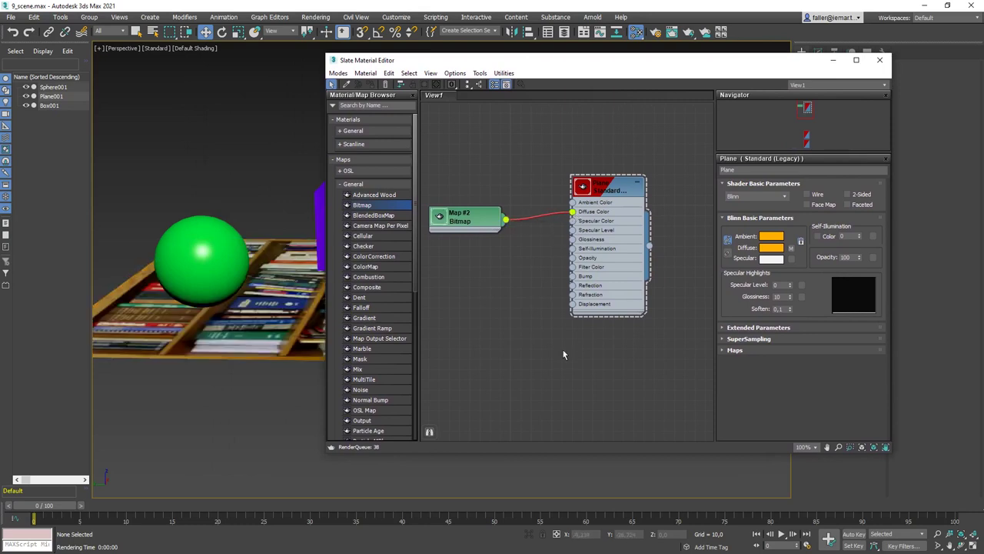
# Move the material editor clear of the textured plane and set the plane's Length to 203,698
pyautogui.moveTo(591, 62); pyautogui.dragTo(719, 64)
pyautogui.keyDown('alt'); pyautogui.moveTo(238, 375); pyautogui.dragTo(325, 306, button='middle'); pyautogui.keyUp('alt')
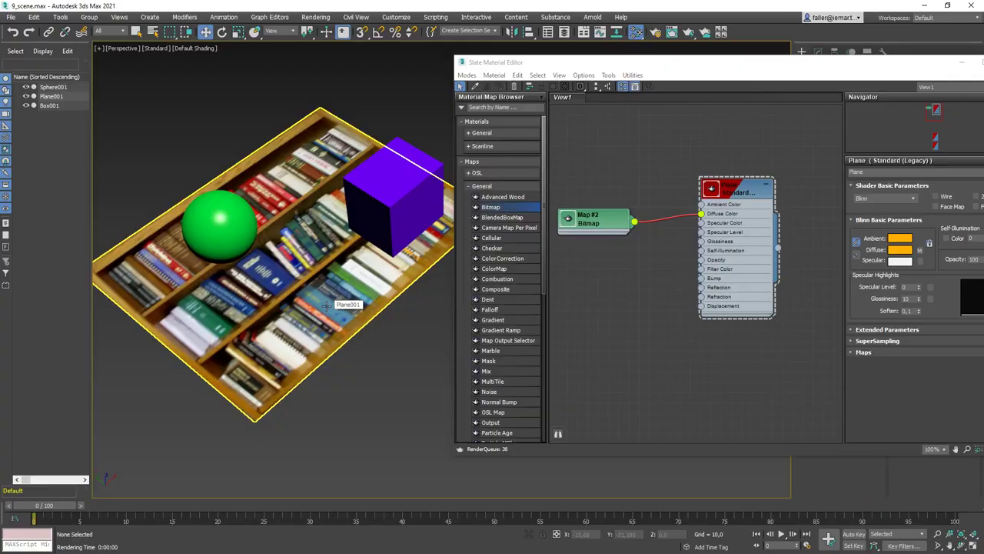
pyautogui.moveTo(834, 62); pyautogui.dragTo(754, 403)
pyautogui.moveTo(484, 276); pyautogui.dragTo(499, 277, button='middle')
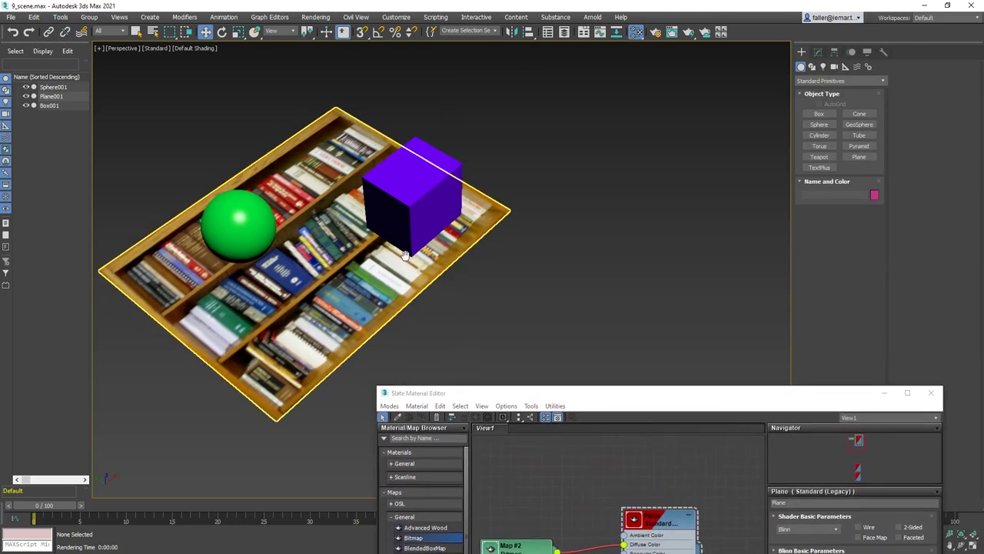
pyautogui.click(327, 176)
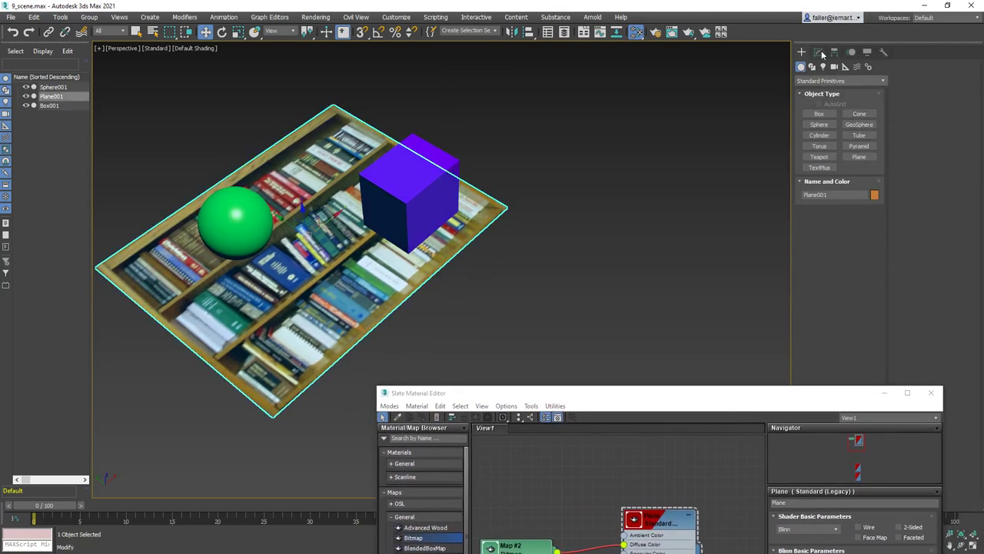
pyautogui.click(819, 53)
pyautogui.moveTo(871, 231); pyautogui.dragTo(874, 210)
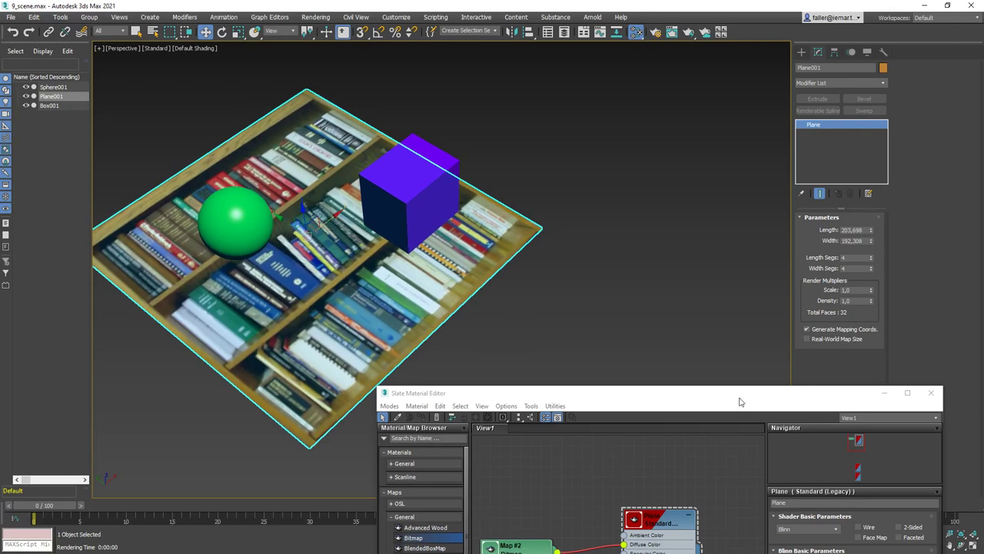
# Bring the material editor back up, move the Plane material node slightly higher and open the Bitmap's parameters
pyautogui.moveTo(739, 405); pyautogui.dragTo(770, 102)
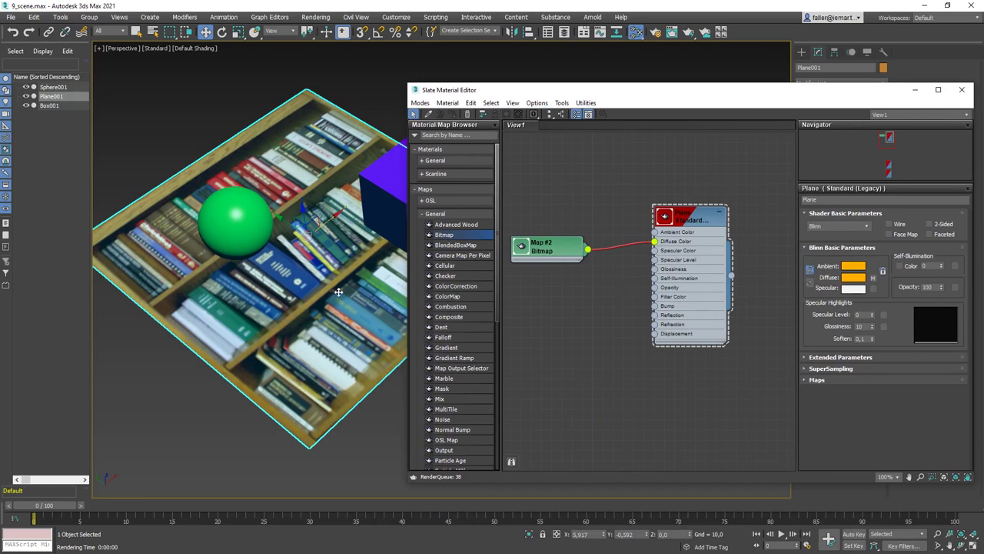
pyautogui.moveTo(678, 233); pyautogui.dragTo(669, 211)
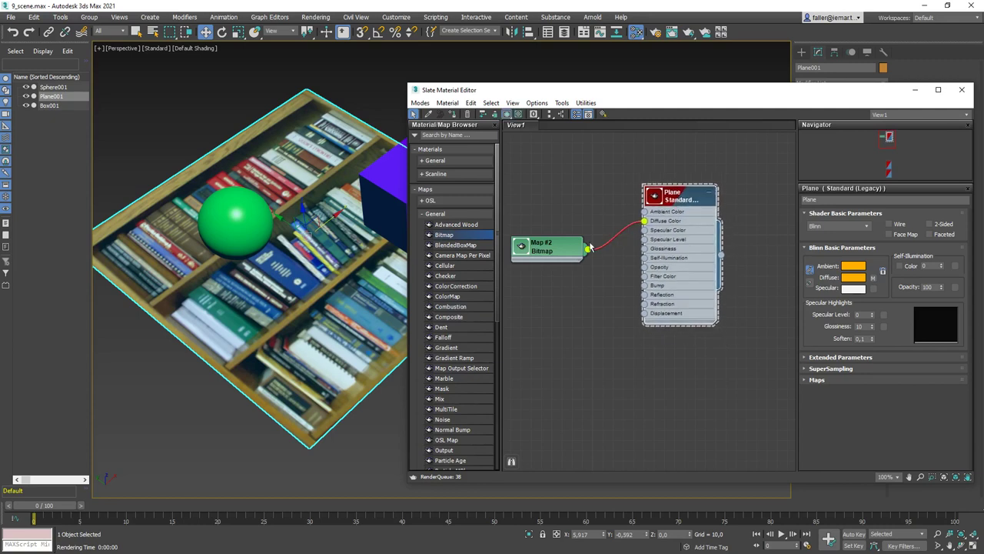
pyautogui.doubleClick(551, 249)
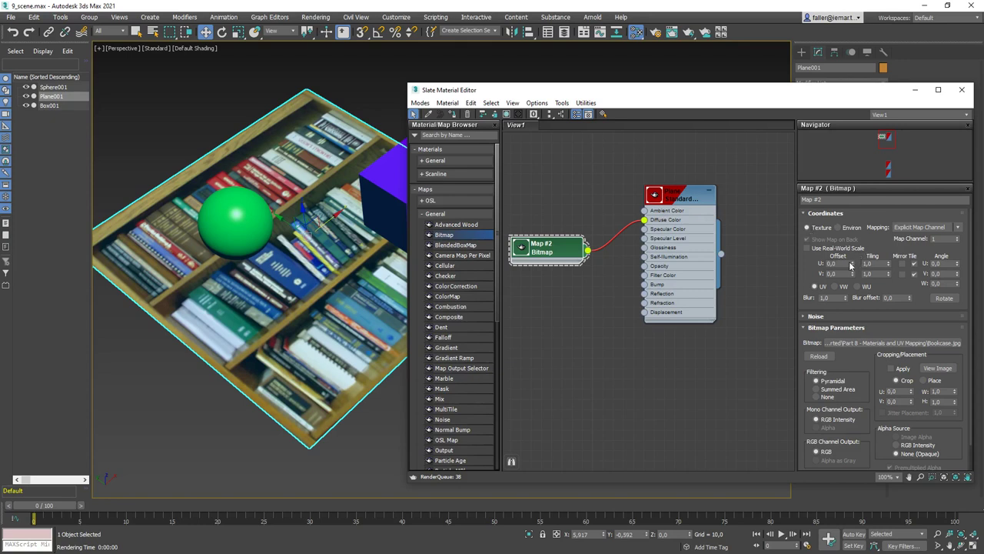
# Try a U Offset of 0,12 and a V Offset of 0,21 on the bookcase bitmap, resetting each to 0
pyautogui.moveTo(853, 265); pyautogui.dragTo(853, 265)
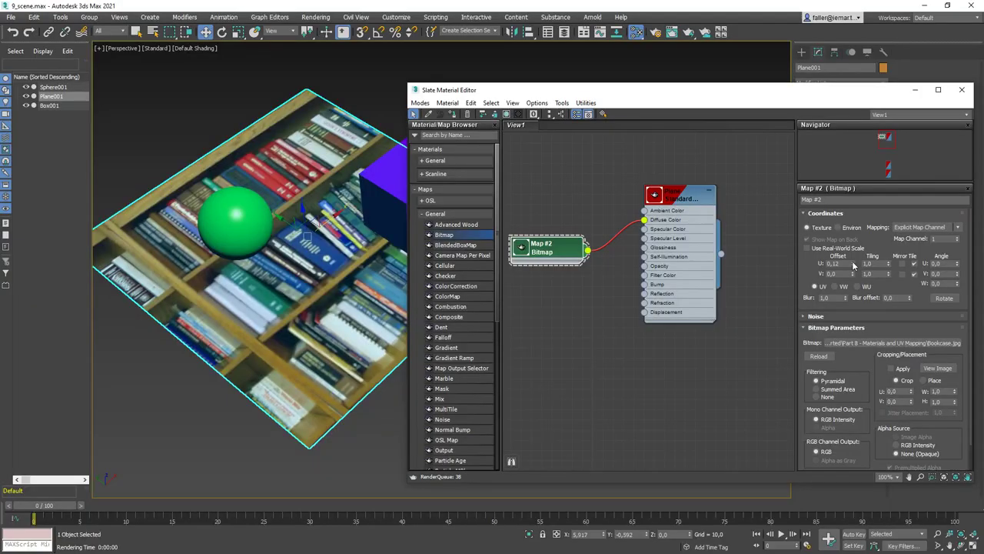
pyautogui.moveTo(842, 266); pyautogui.dragTo(818, 263)
pyautogui.write('0')
pyautogui.press('Tab')
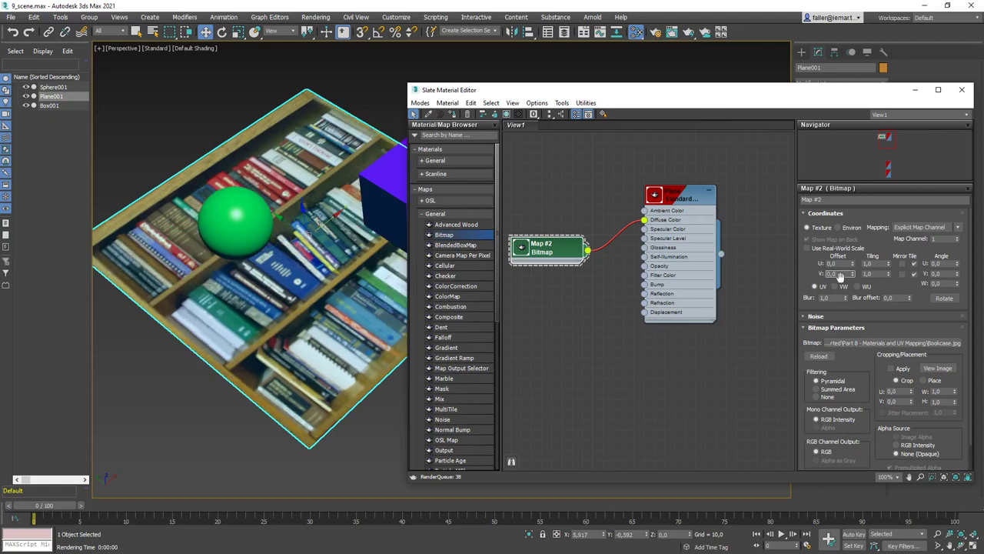
pyautogui.moveTo(853, 275)
pyautogui.mouseDown()
pyautogui.moveTo(852, 260)
pyautogui.moveTo(853, 275)
pyautogui.mouseUp()
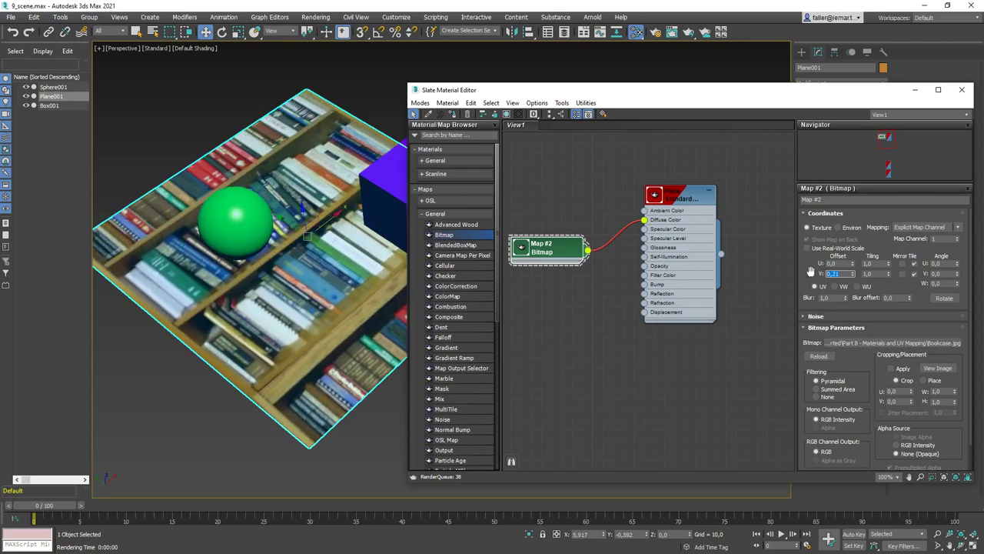
pyautogui.write('0')
pyautogui.press('Return')
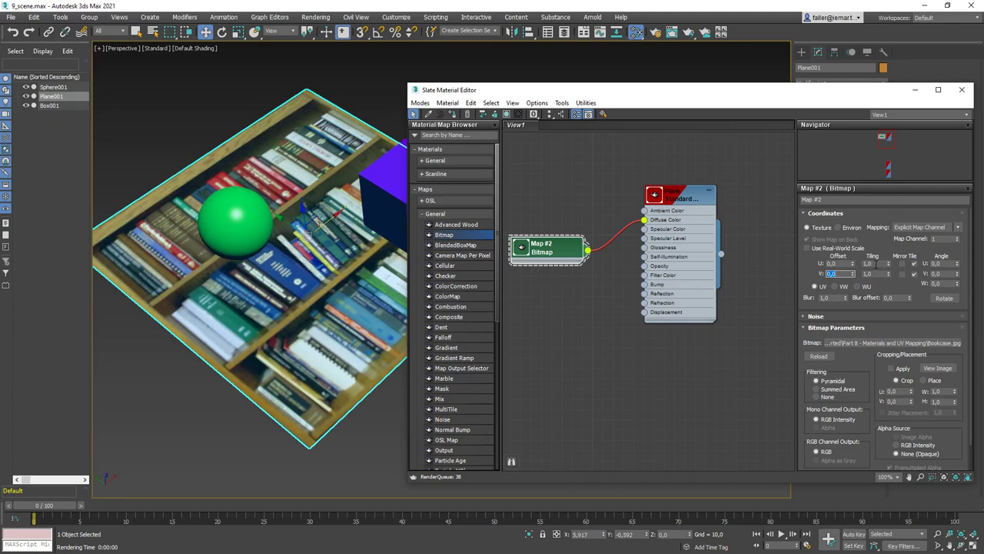
# Set the bookcase bitmap's U Tiling to 2,0, V Tiling to 2,2 and U Offset to -0,1
pyautogui.click(888, 263)
pyautogui.write('2')
pyautogui.press('Return')
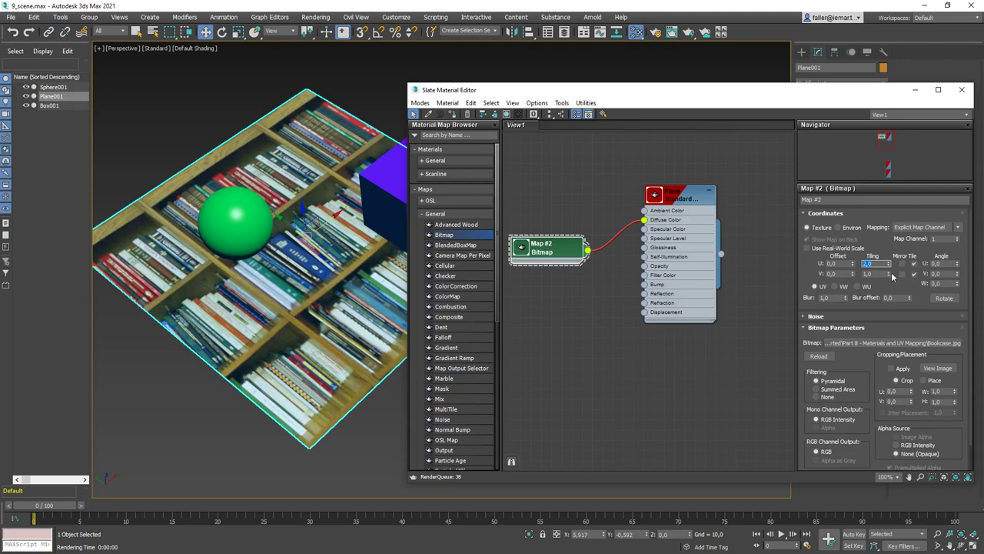
pyautogui.moveTo(852, 263); pyautogui.dragTo(888, 265)
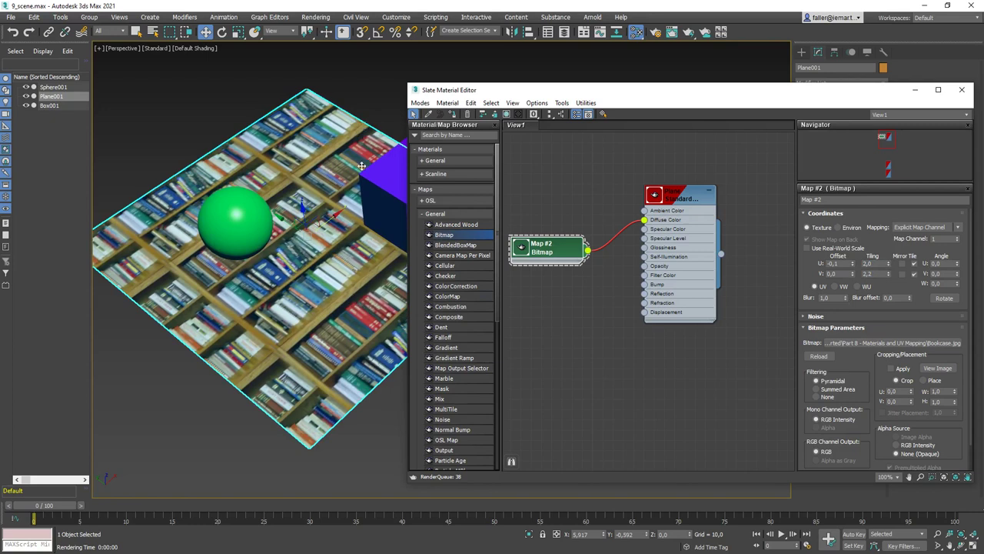
# Reset the bookcase bitmap's U Offset to 0 and its U and V Tiling to 1
pyautogui.doubleClick(845, 263)
pyautogui.write('-0,0')
pyautogui.press('Tab')
pyautogui.write('0,0')
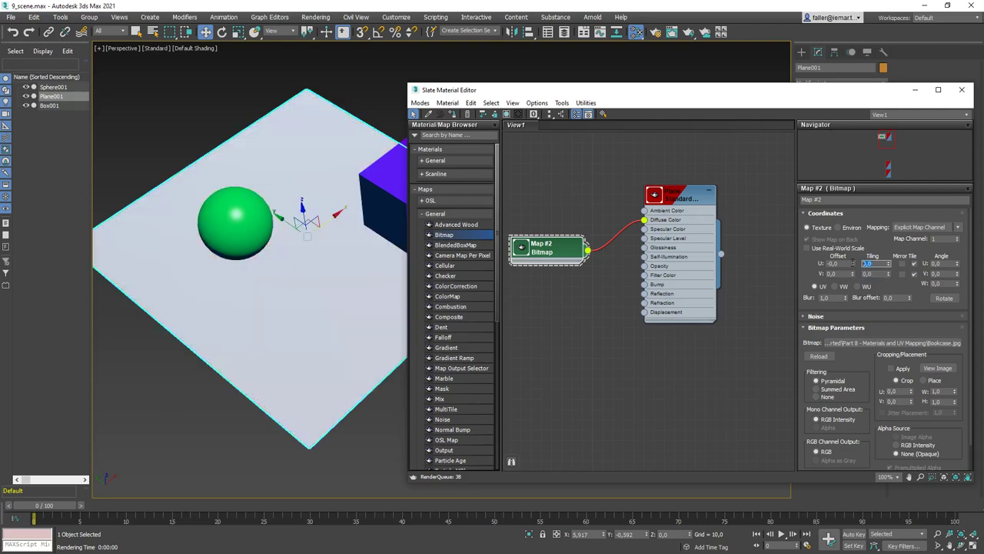
pyautogui.write('1')
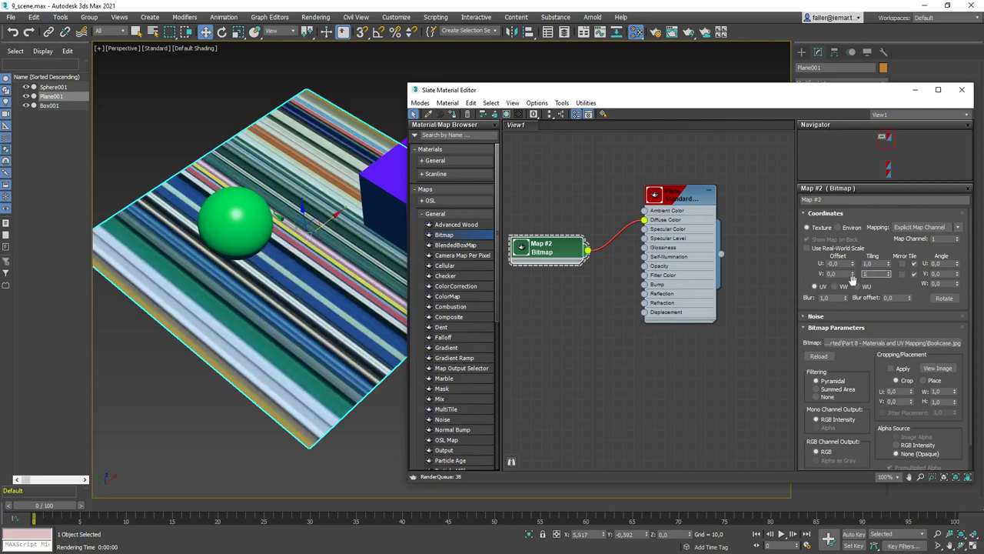
pyautogui.press('Return')
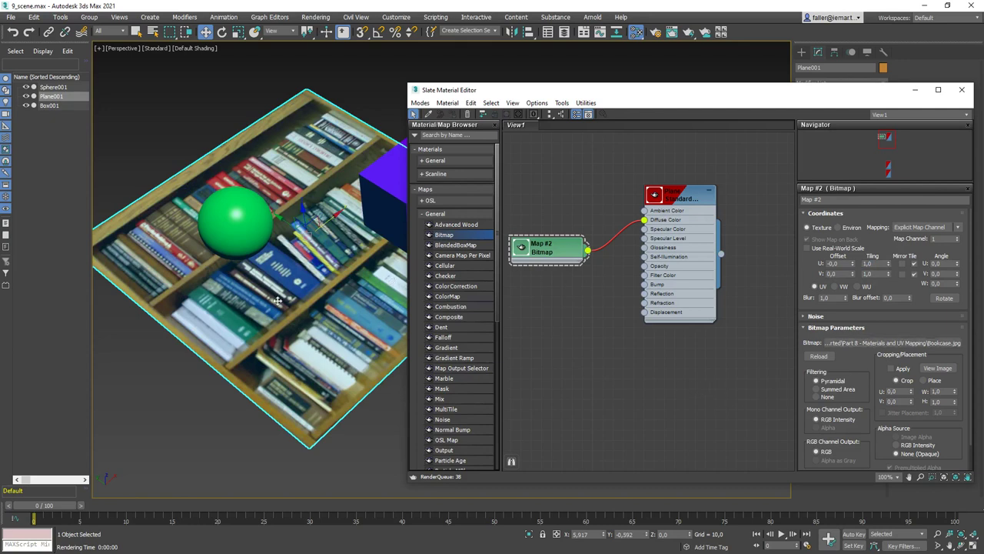
# Try cropping the top shelf off the bookcase bitmap with V 0,351 and H 0,649, reload the image and apply the crop
pyautogui.click(936, 344)
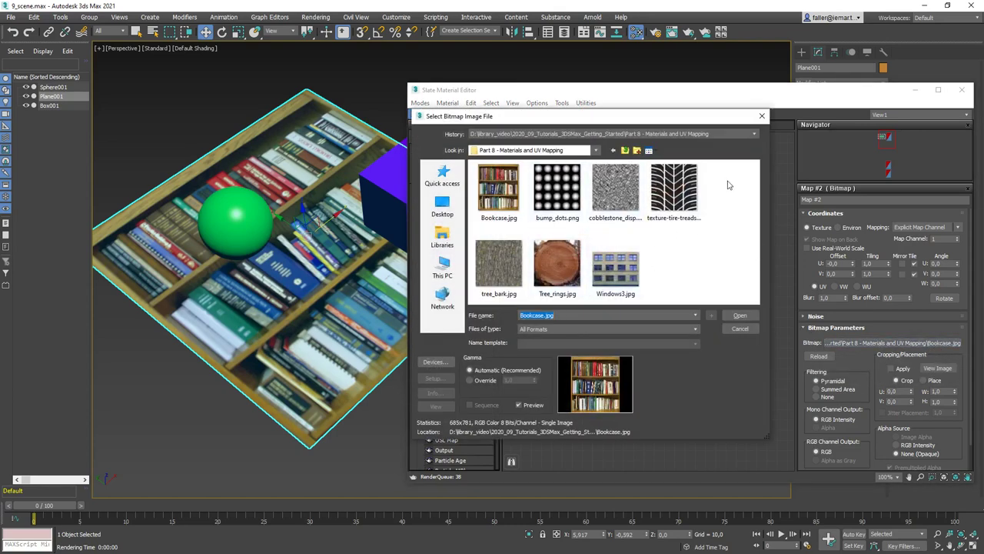
pyautogui.click(762, 115)
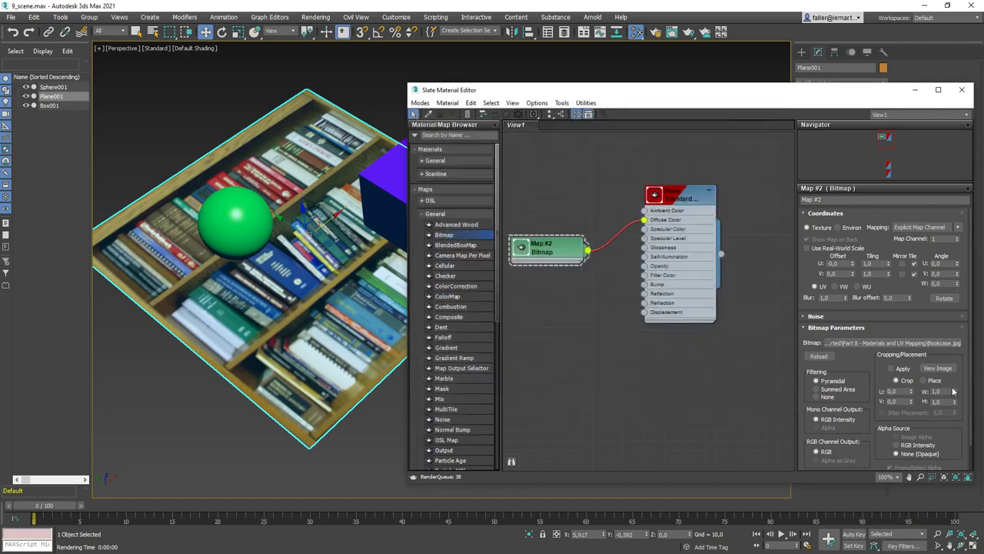
pyautogui.click(936, 369)
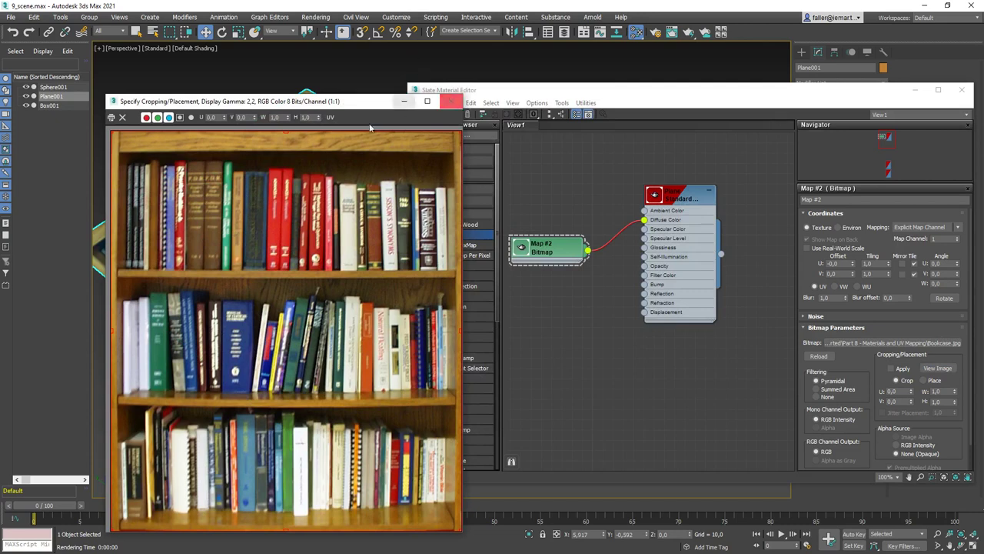
pyautogui.moveTo(285, 131); pyautogui.dragTo(284, 271)
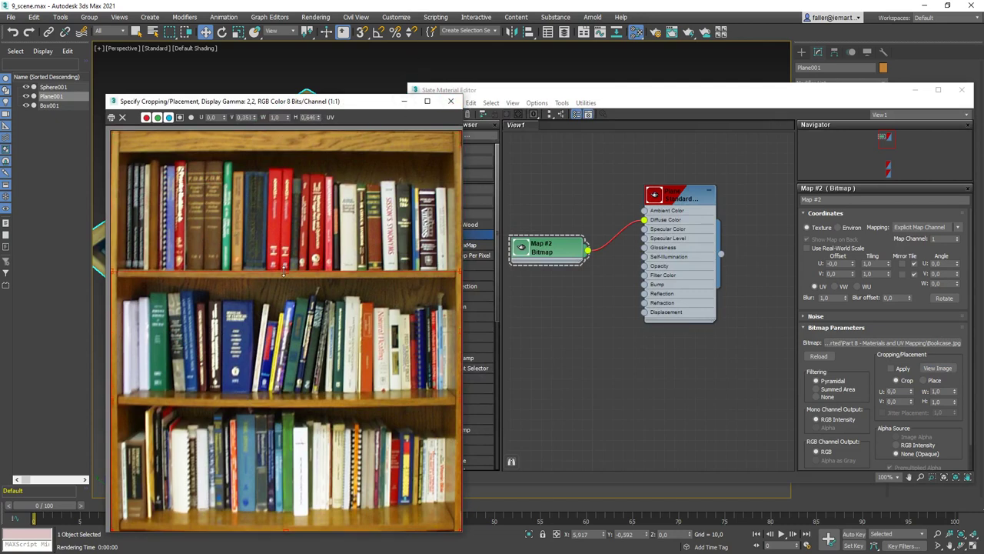
pyautogui.click(450, 101)
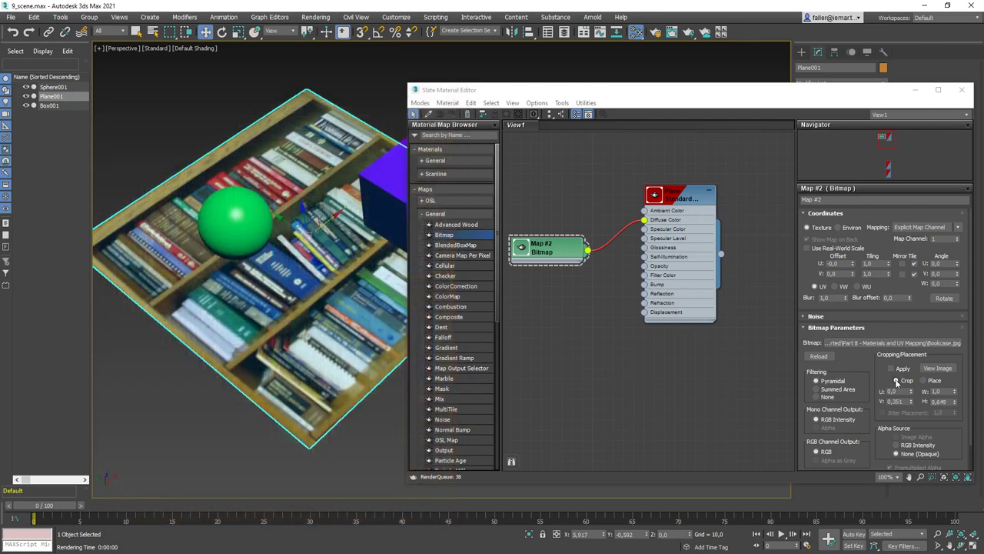
pyautogui.click(818, 357)
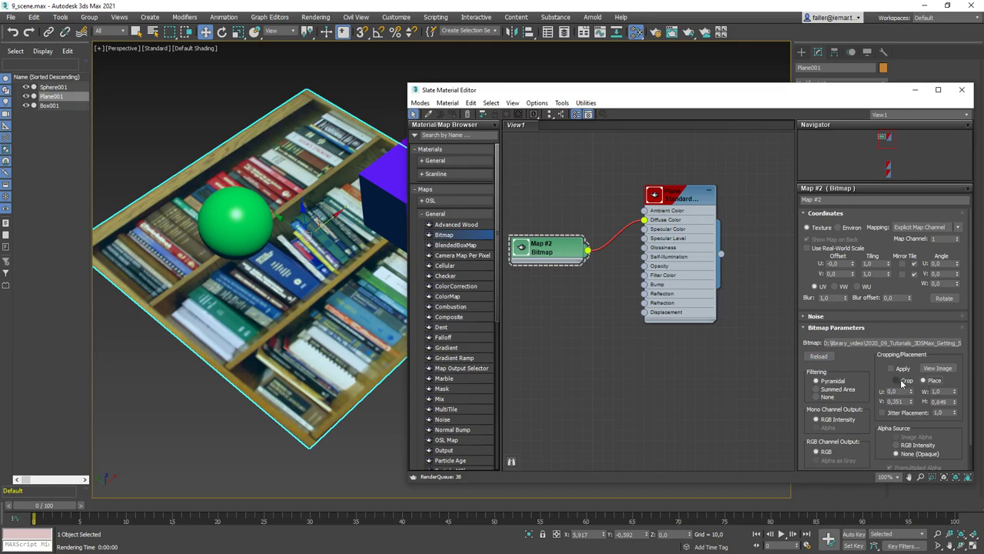
pyautogui.click(891, 369)
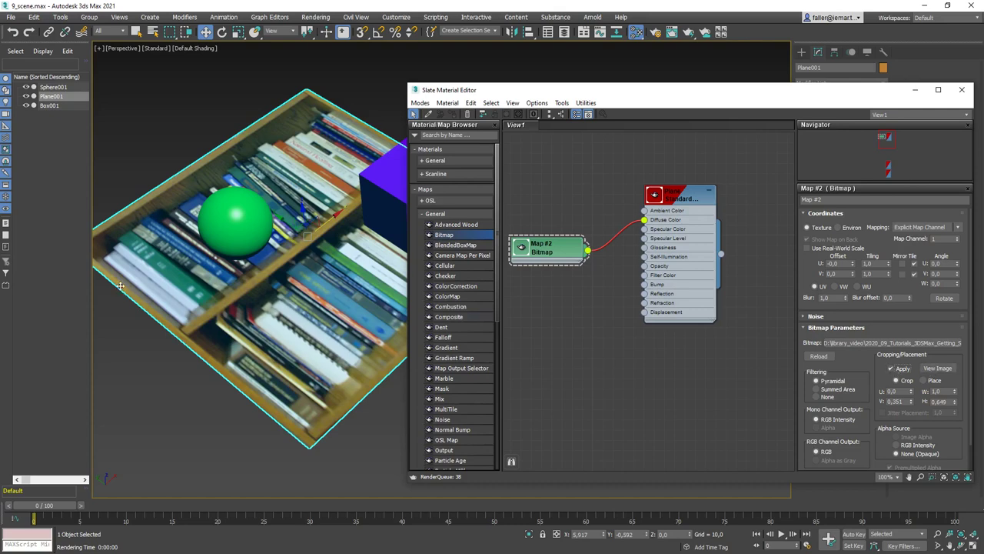
# Extend the bookcase bitmap's crop region back to the full image, V 0,0 and H 1,0, and turn off the applied cropping
pyautogui.click(936, 368)
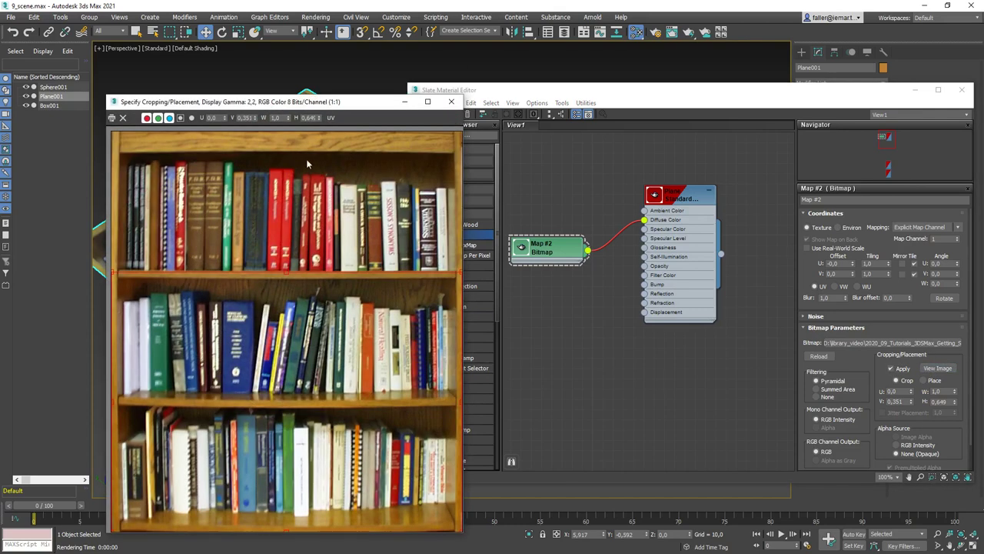
pyautogui.moveTo(285, 270); pyautogui.dragTo(286, 132)
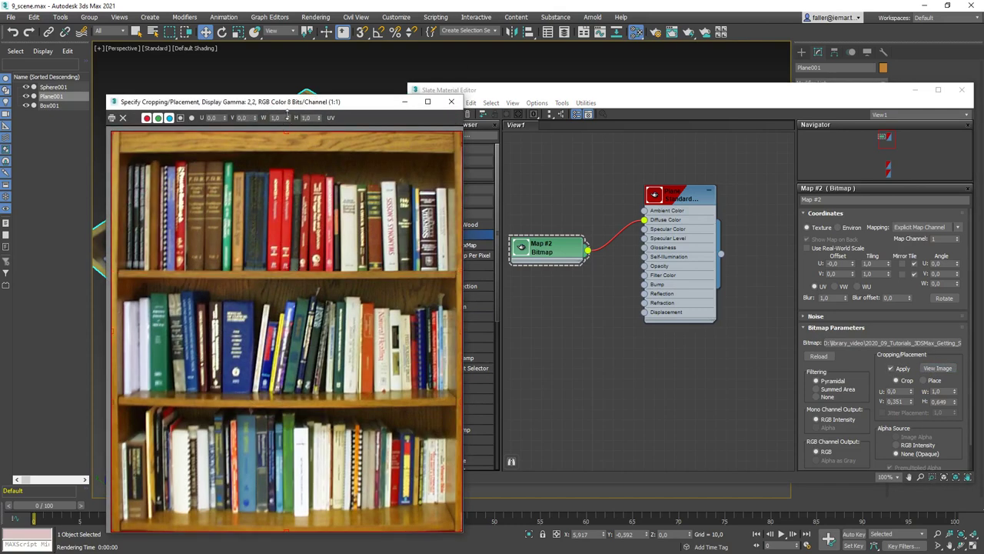
pyautogui.click(452, 103)
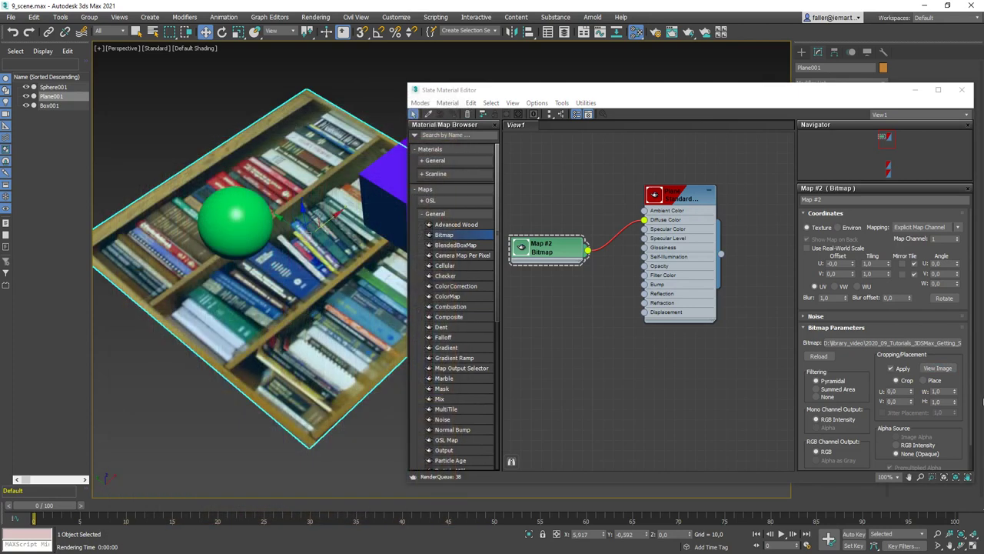
pyautogui.click(893, 369)
# Deselect the plane, open the parameters of the box's purple Material #27 and move its node higher
pyautogui.click(376, 439)
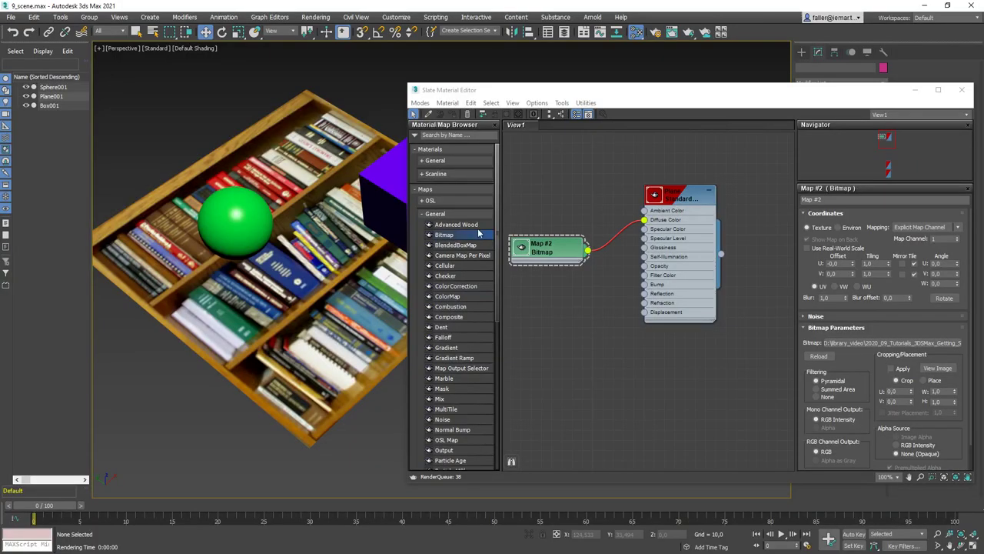
pyautogui.moveTo(478, 233); pyautogui.dragTo(262, 266)
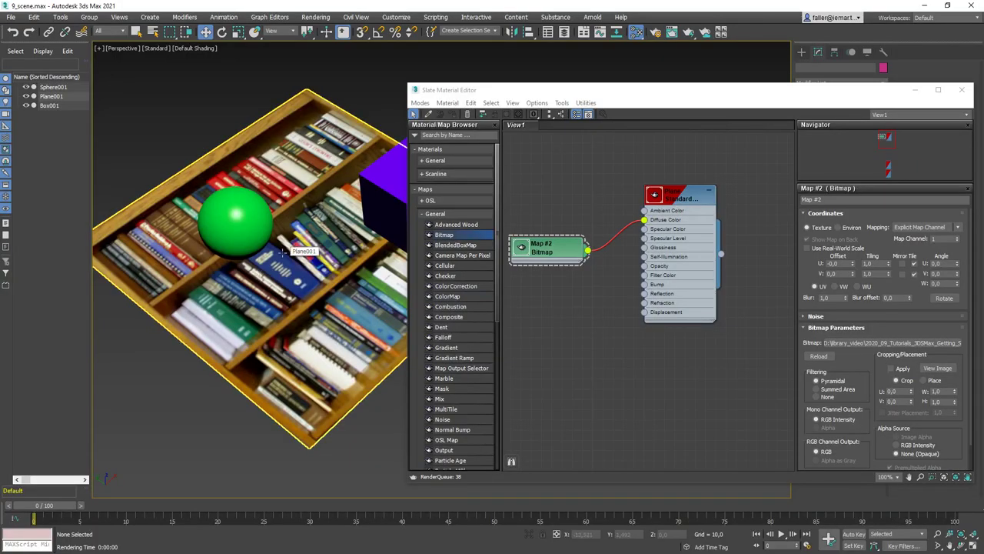
pyautogui.moveTo(292, 249); pyautogui.dragTo(292, 250)
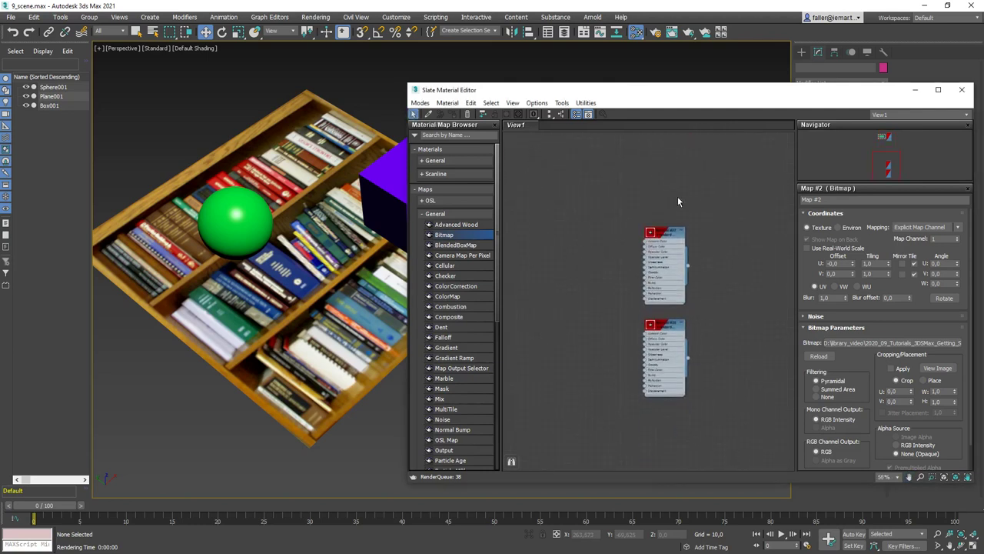
pyautogui.doubleClick(667, 242)
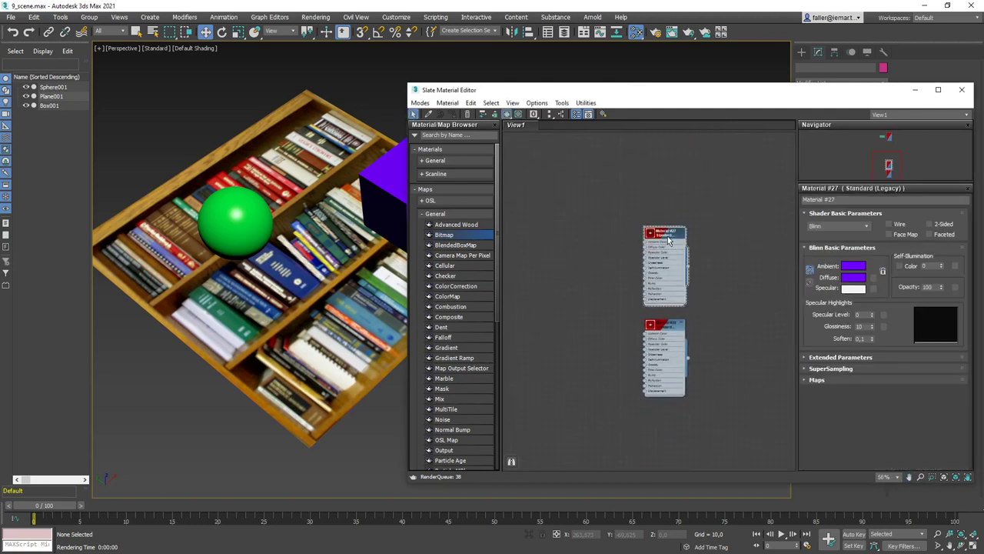
pyautogui.keyDown('alt'); pyautogui.moveTo(331, 253); pyautogui.dragTo(246, 253, button='middle'); pyautogui.keyUp('alt')
pyautogui.moveTo(677, 241); pyautogui.dragTo(677, 188)
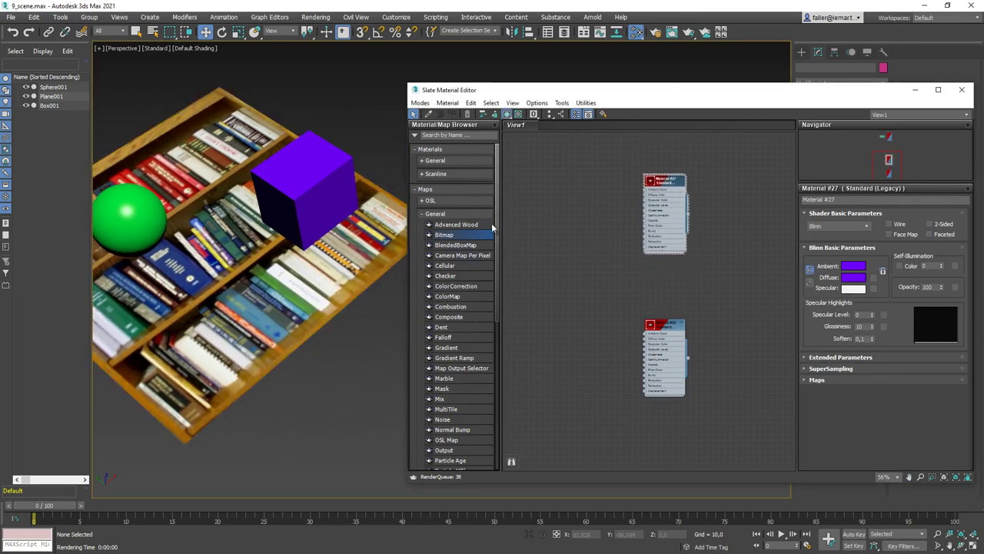
# Add a Bitmap map with Windows3.jpg and connect it to the Diffuse Color of Material #27
pyautogui.moveTo(444, 235); pyautogui.dragTo(539, 210)
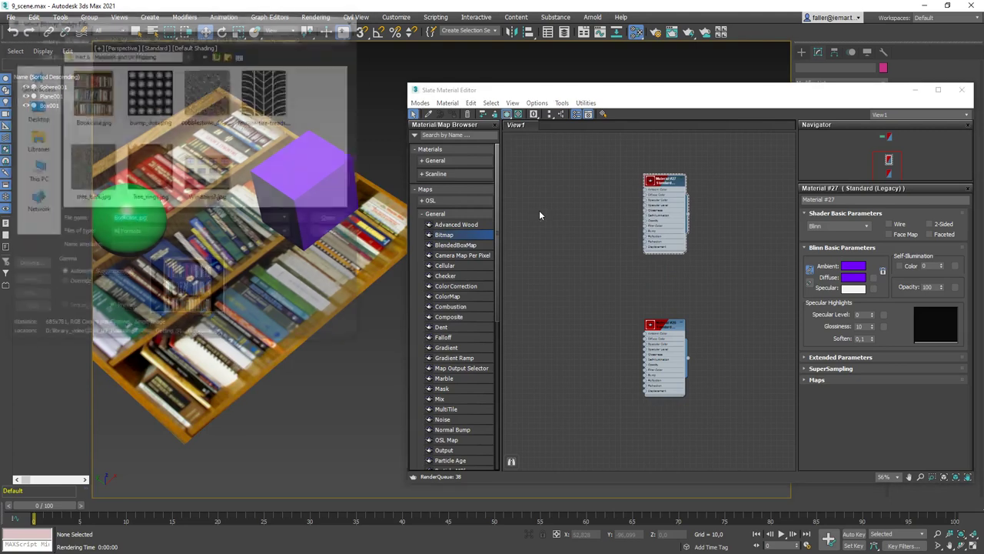
pyautogui.doubleClick(208, 169)
pyautogui.moveTo(558, 215); pyautogui.dragTo(640, 196)
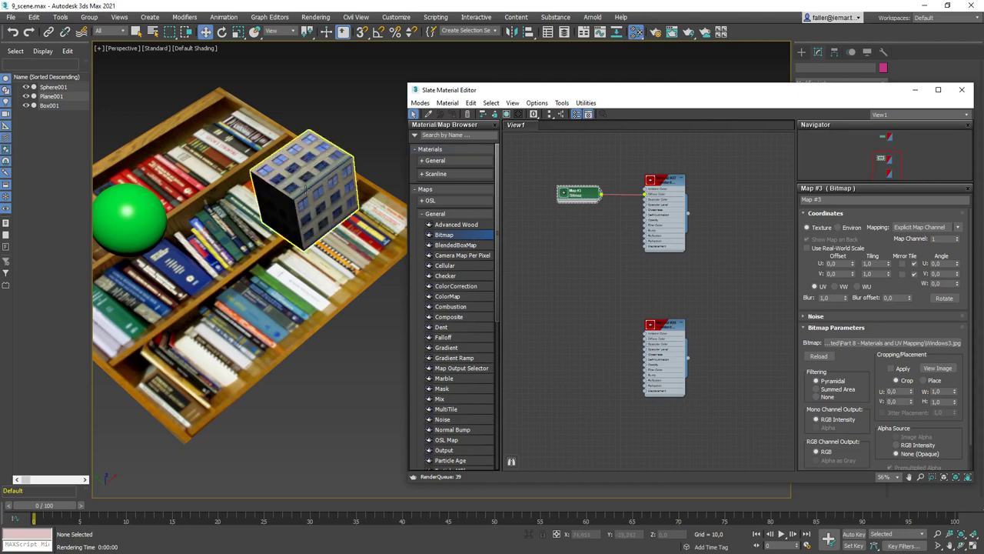
# Lengthen the windowed box to a Length of 70,385, close the material editor and deselect the box
pyautogui.keyDown('alt'); pyautogui.moveTo(306, 219); pyautogui.dragTo(312, 183, button='middle'); pyautogui.keyUp('alt')
pyautogui.scroll(3, 289, 208)
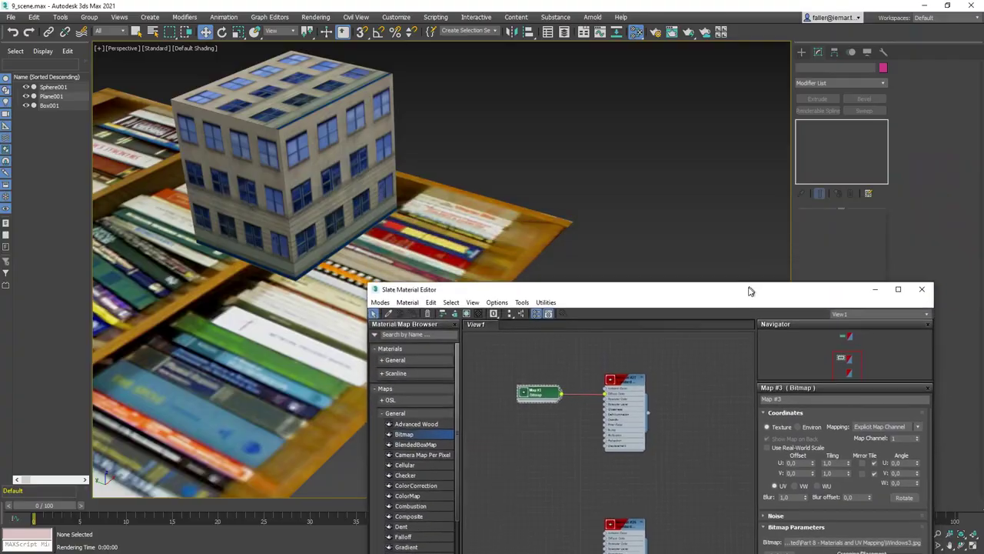
pyautogui.click(353, 74)
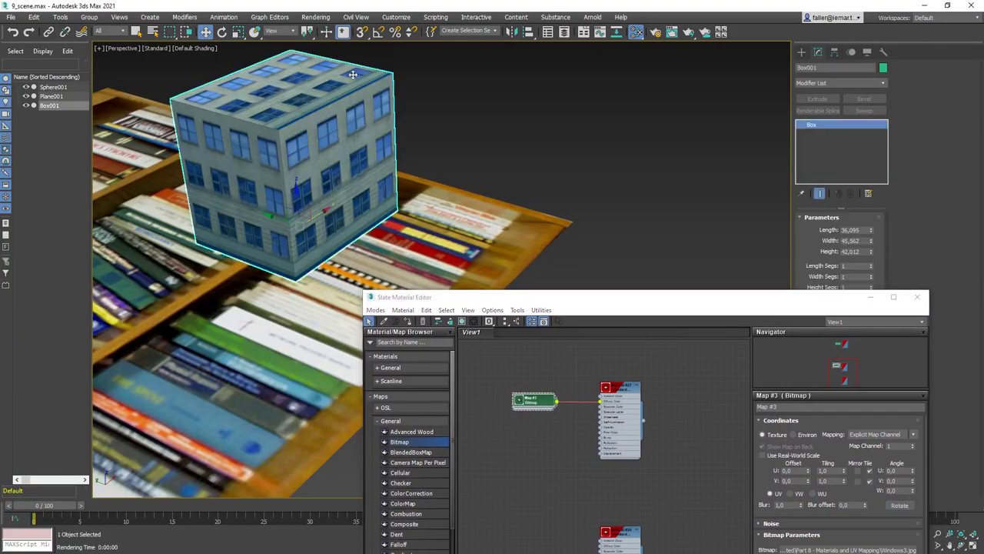
pyautogui.moveTo(872, 230); pyautogui.dragTo(871, 176)
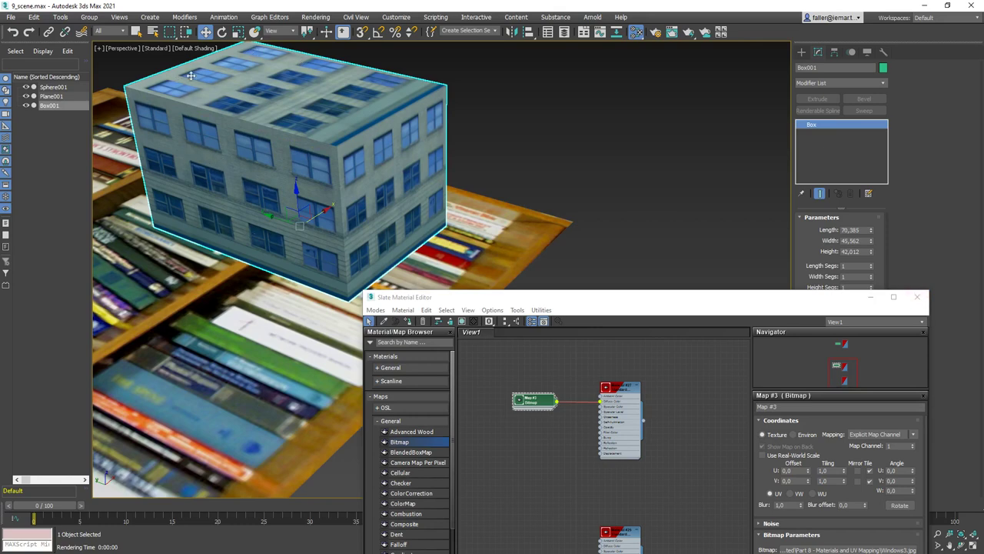
pyautogui.click(917, 297)
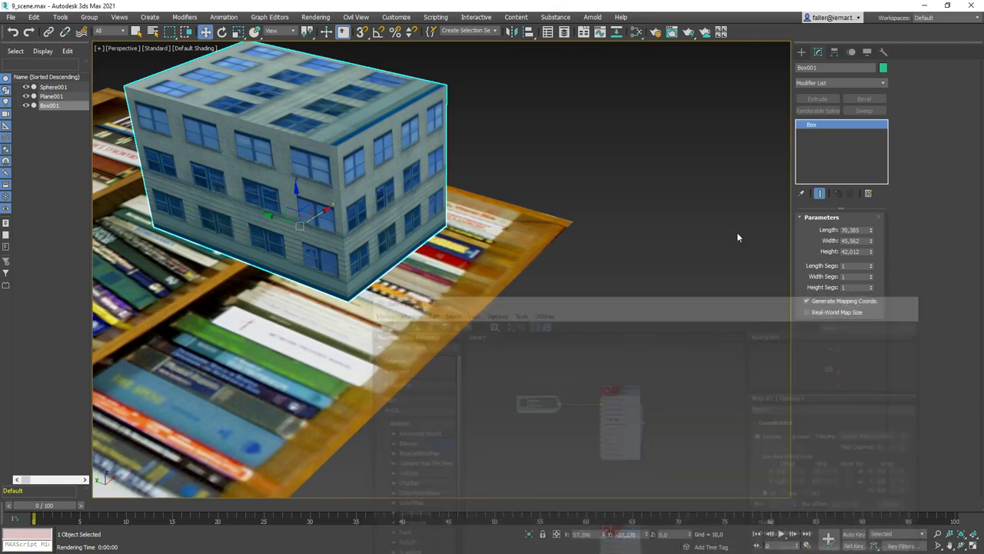
pyautogui.click(646, 190)
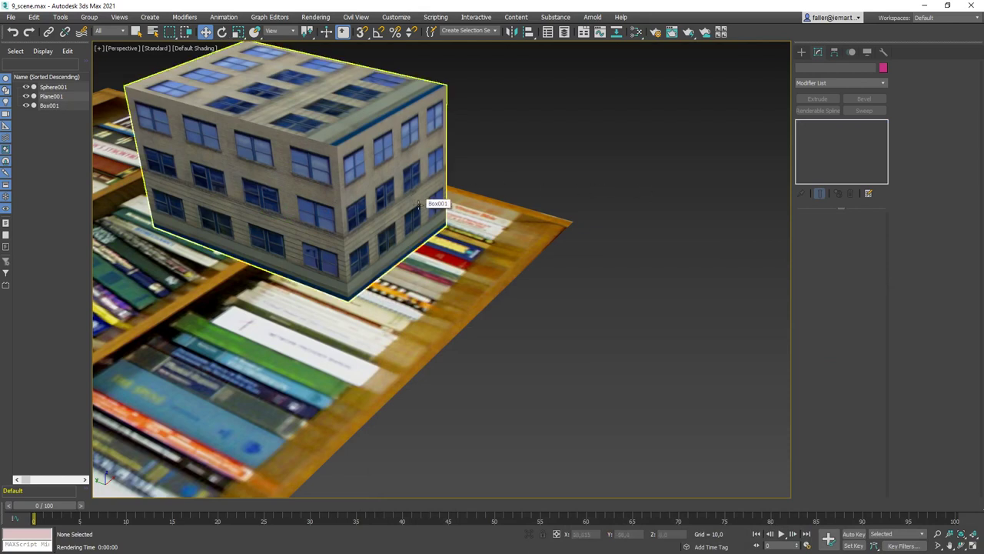
# Select the green sphere, bring the material editor back up and open the parameters of Material #26
pyautogui.moveTo(376, 230); pyautogui.dragTo(526, 212, button='middle')
pyautogui.scroll(-3, 515, 233)
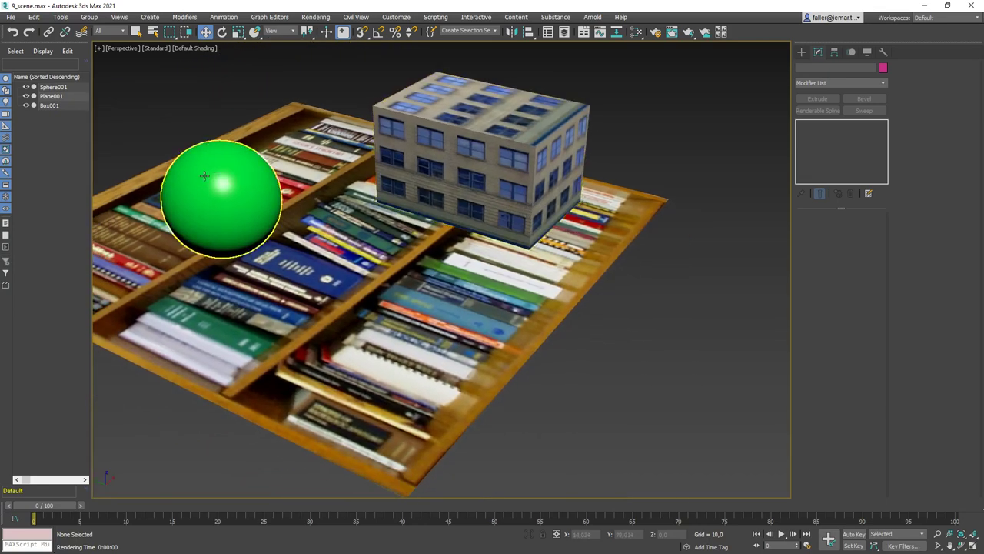
pyautogui.click(197, 153)
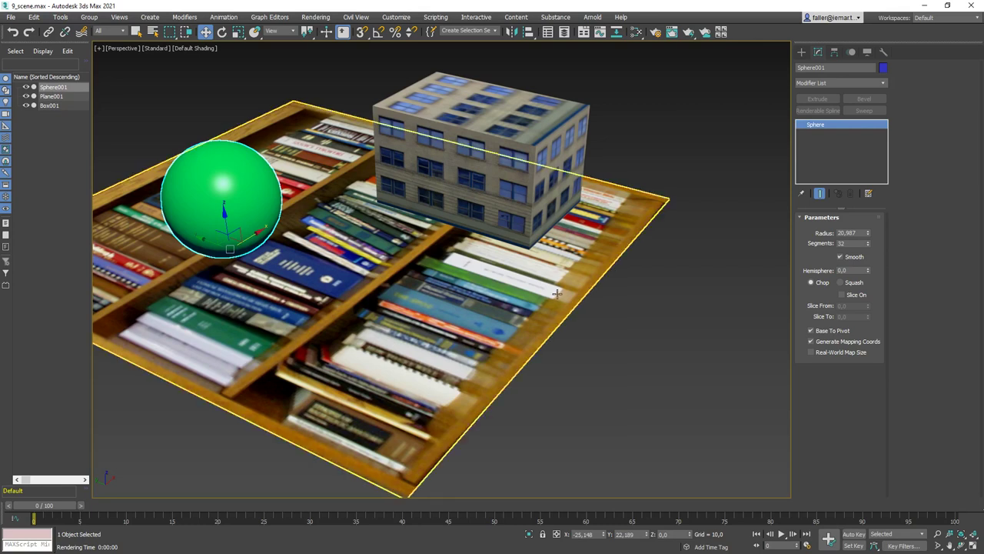
pyautogui.press('m')
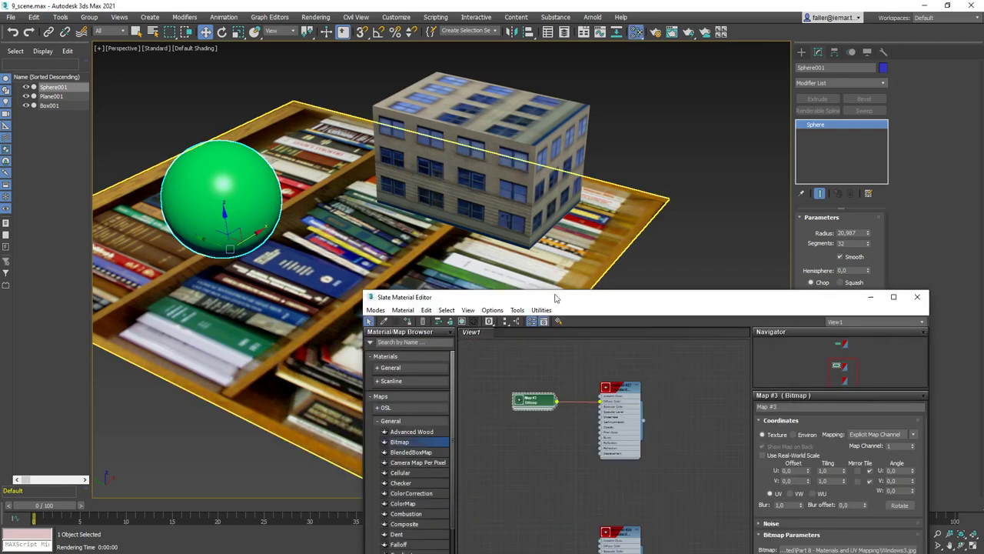
pyautogui.moveTo(625, 300); pyautogui.dragTo(430, 72)
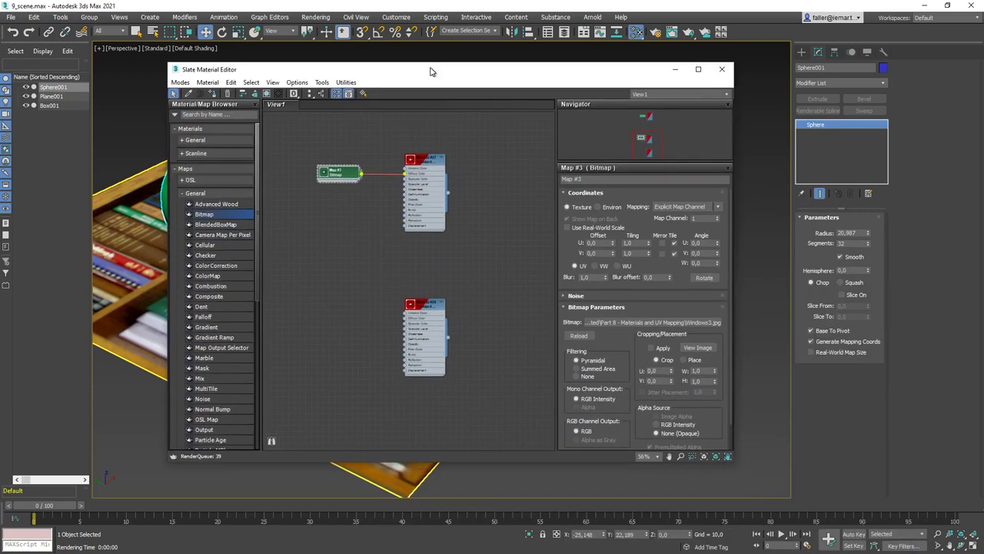
pyautogui.moveTo(435, 286); pyautogui.dragTo(439, 263, button='middle')
pyautogui.click(435, 267)
pyautogui.scroll(5, 435, 267)
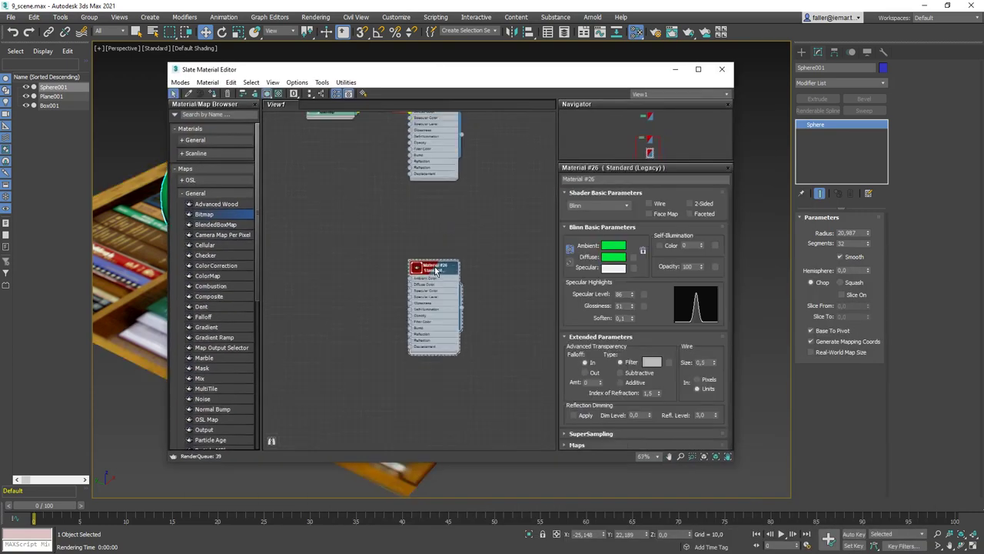
pyautogui.moveTo(436, 269); pyautogui.dragTo(458, 206, button='middle')
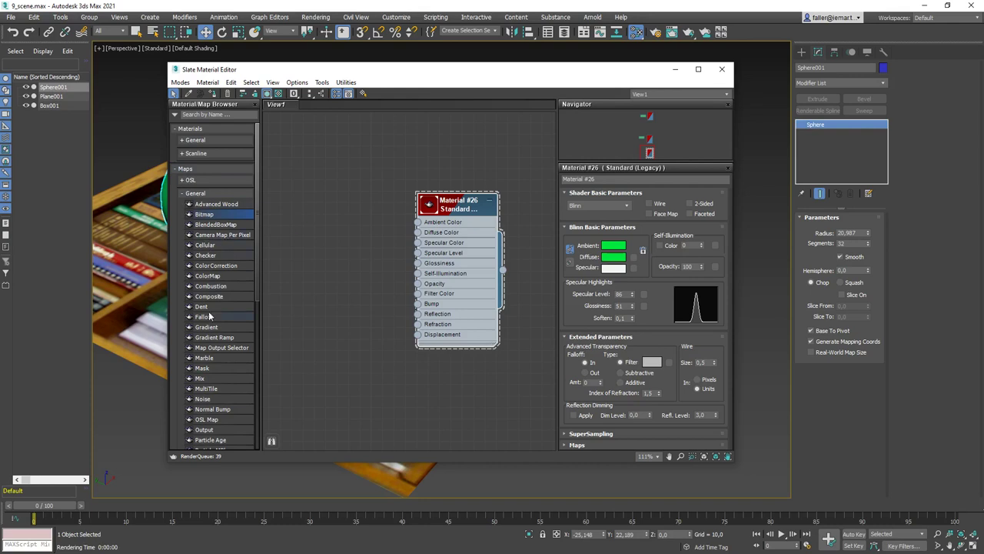
# Add a Checker map and connect it to the Diffuse Color of the sphere's Material #26
pyautogui.moveTo(255, 258); pyautogui.dragTo(257, 284)
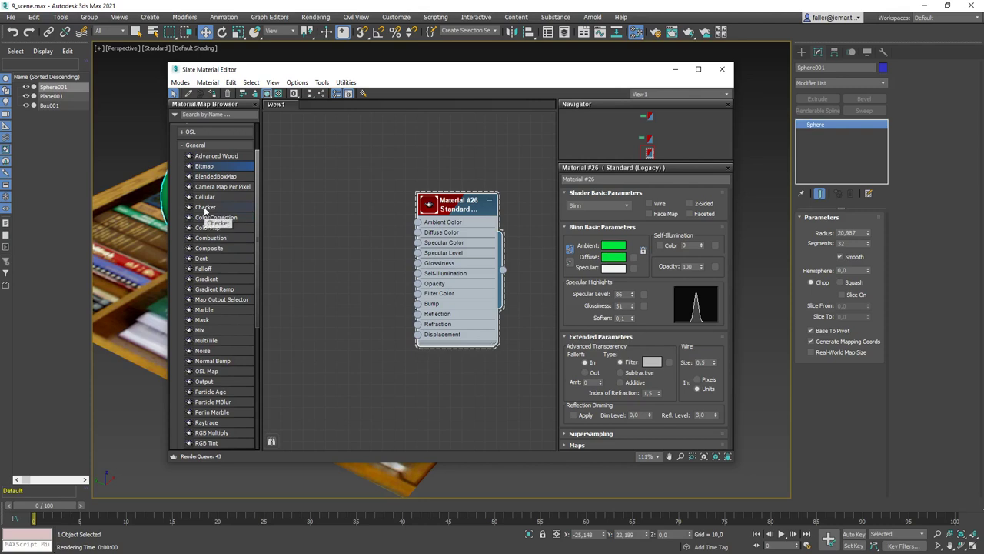
pyautogui.moveTo(206, 211); pyautogui.dragTo(329, 233)
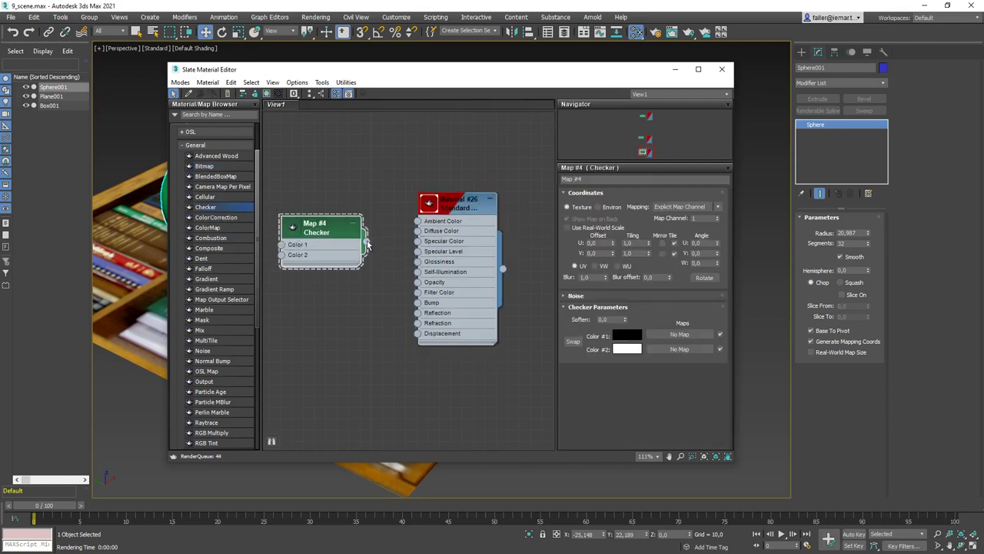
pyautogui.moveTo(368, 244); pyautogui.dragTo(418, 231)
pyautogui.moveTo(417, 74); pyautogui.dragTo(606, 86)
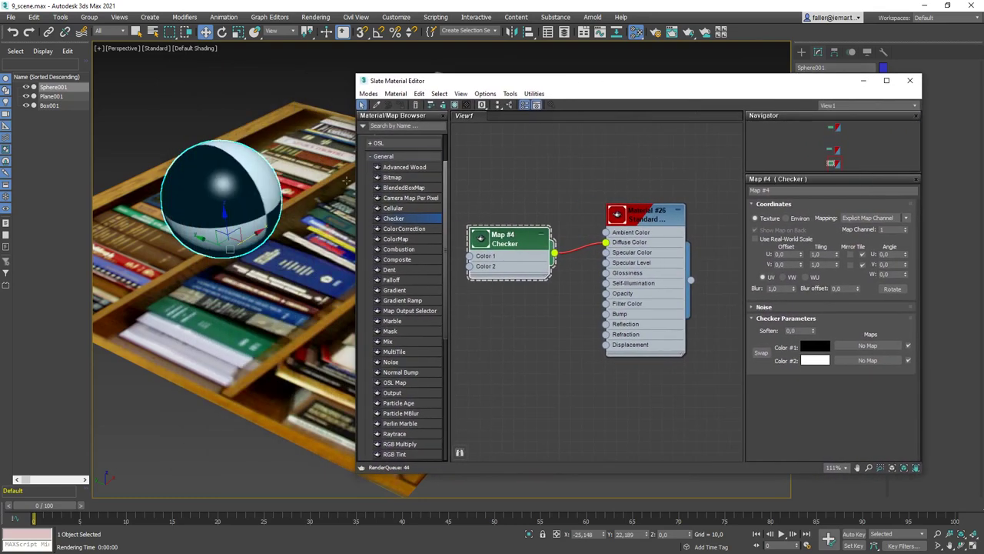
pyautogui.keyDown('alt'); pyautogui.moveTo(305, 201); pyautogui.dragTo(387, 176, button='middle'); pyautogui.keyUp('alt')
pyautogui.keyDown('alt'); pyautogui.moveTo(216, 236); pyautogui.dragTo(257, 195, button='middle'); pyautogui.keyUp('alt')
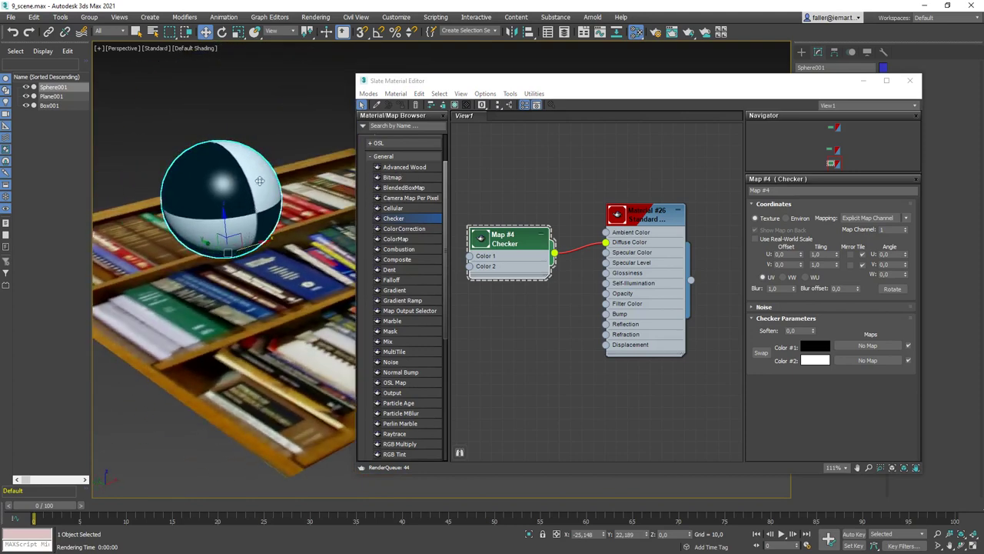
# Set Color #1 of the sphere's Checker map to a bright blue
pyautogui.click(513, 241)
pyautogui.moveTo(612, 82); pyautogui.dragTo(559, 66)
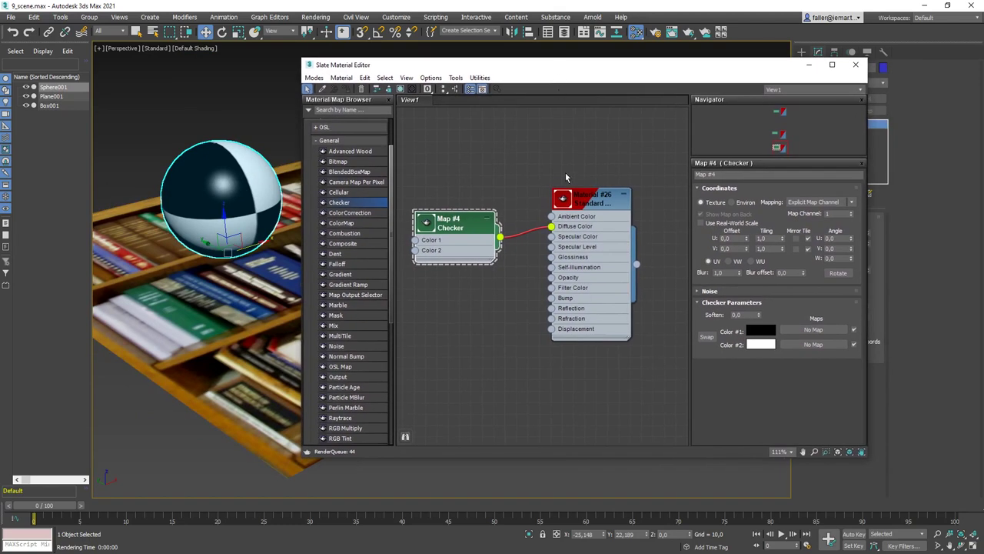
pyautogui.click(760, 331)
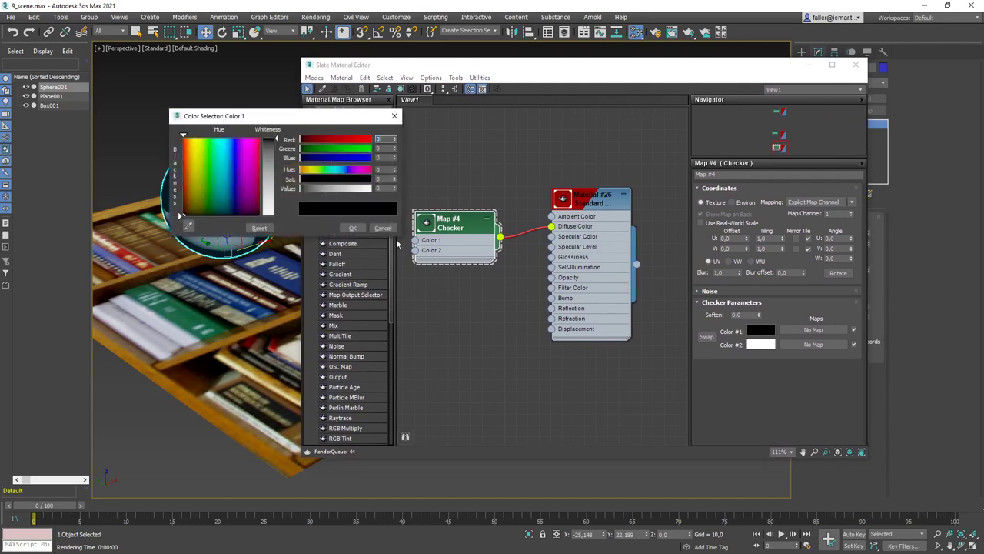
pyautogui.click(237, 174)
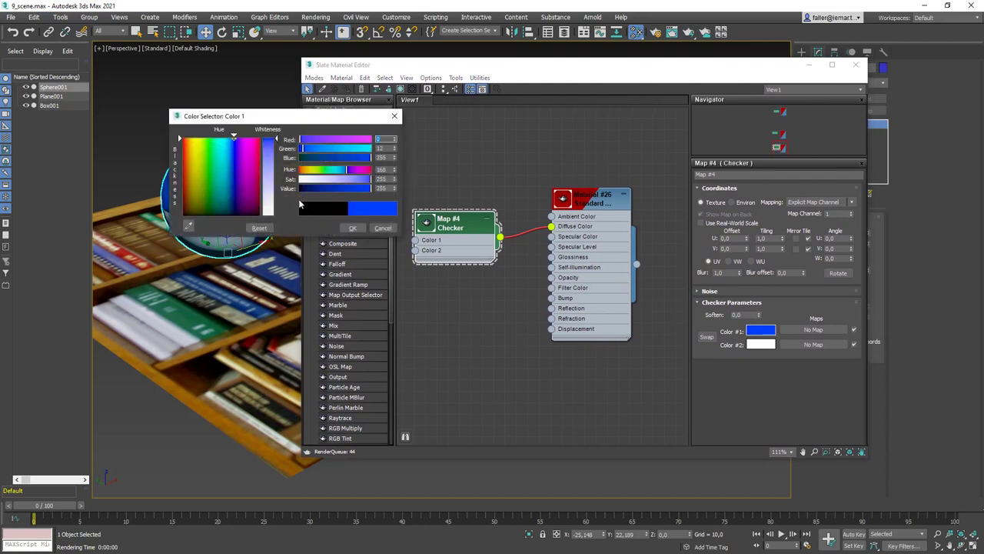
pyautogui.click(352, 227)
# Set Color #2 of the Checker map to a golden yellow
pyautogui.click(760, 344)
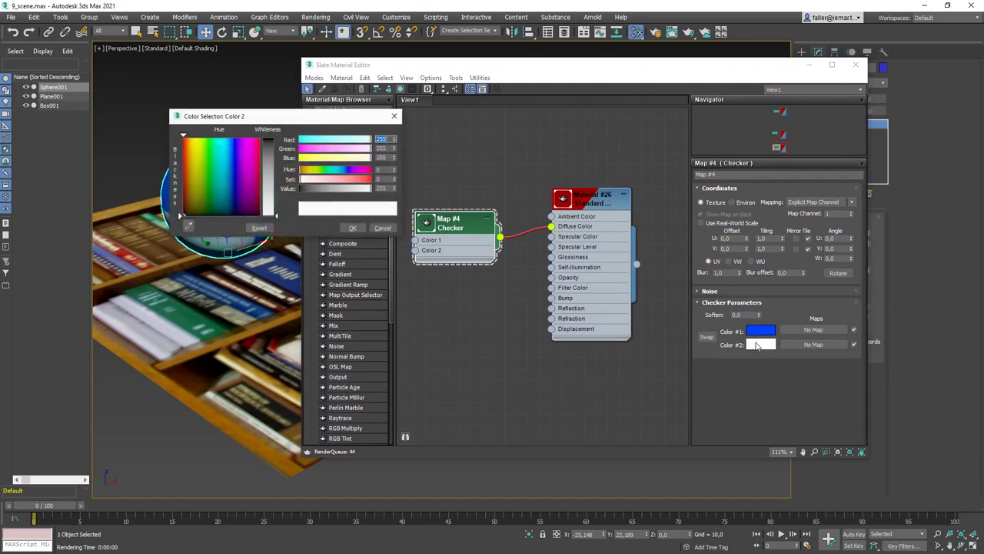
pyautogui.click(194, 136)
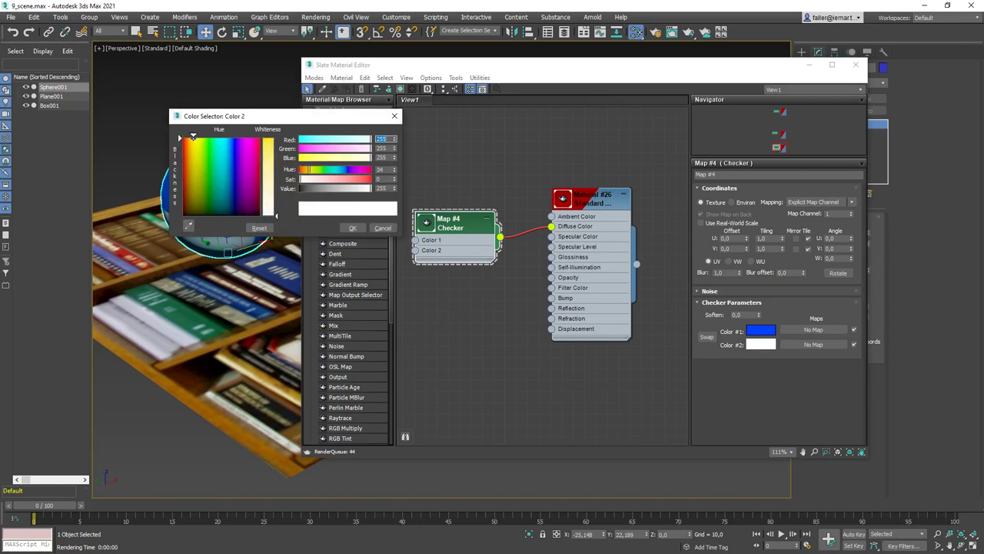
pyautogui.moveTo(268, 213); pyautogui.dragTo(269, 138)
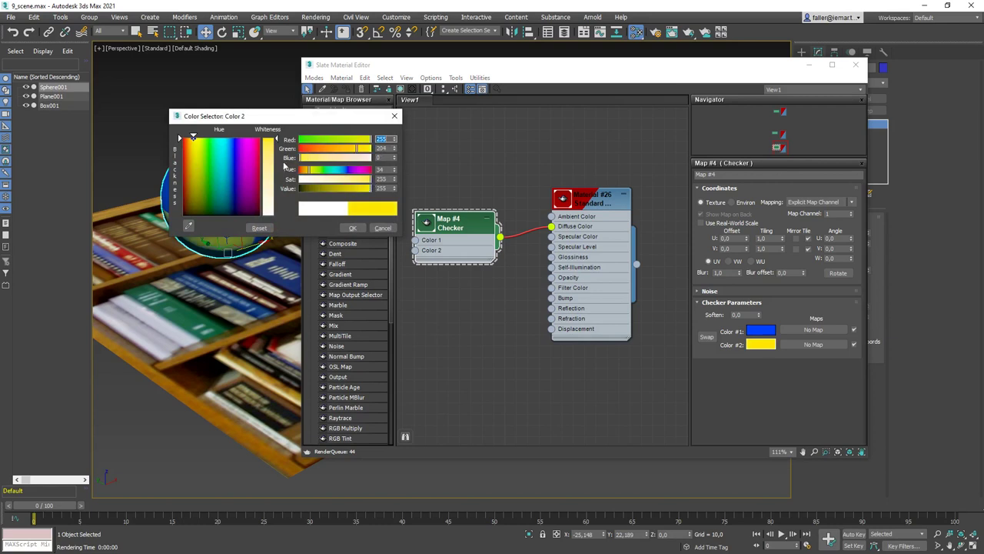
pyautogui.click(347, 148)
pyautogui.click(353, 227)
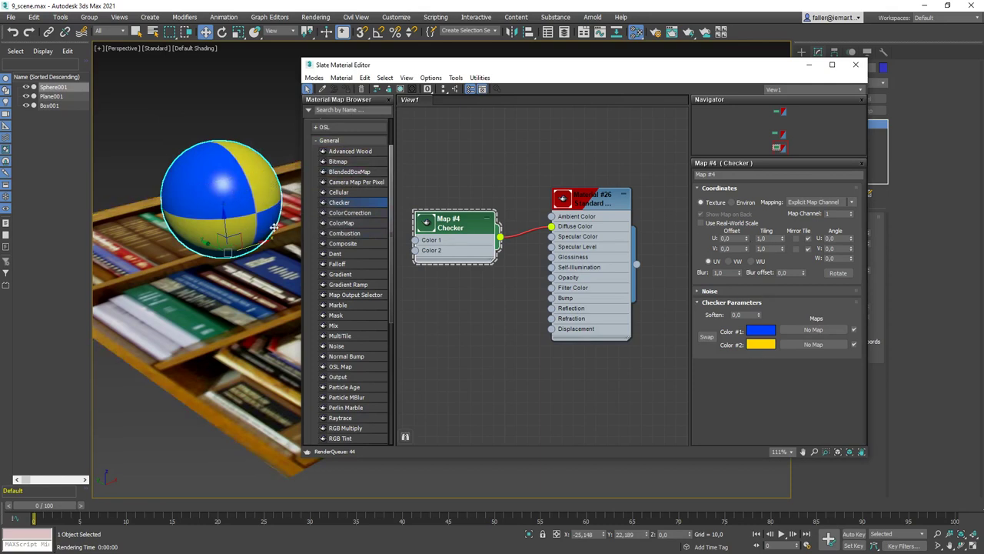
# Set the Checker map's U and V Tiling to 4,0
pyautogui.click(768, 238)
pyautogui.write('4')
pyautogui.press('Tab')
pyautogui.press('Return')
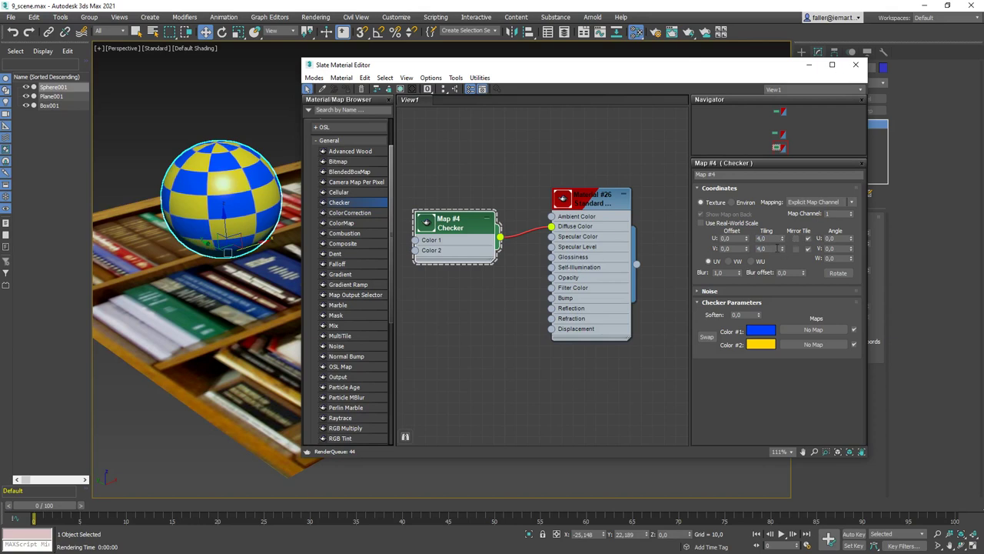
# Raise the Checker map's U Tiling to 8,0 and check the squares around the sphere
pyautogui.click(769, 239)
pyautogui.keyDown('alt'); pyautogui.moveTo(231, 223); pyautogui.dragTo(203, 210, button='middle'); pyautogui.keyUp('alt')
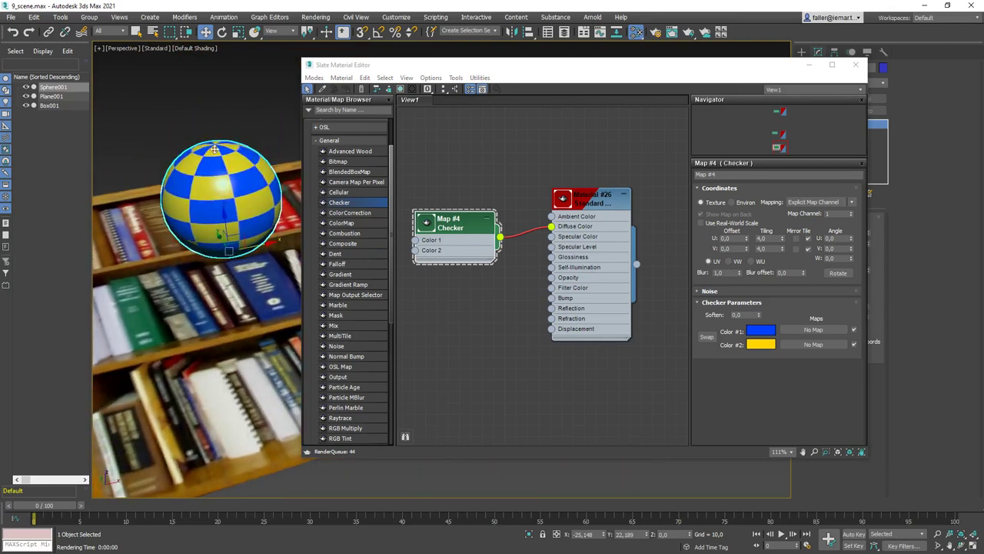
pyautogui.moveTo(784, 239)
pyautogui.mouseDown()
pyautogui.moveTo(777, 210)
pyautogui.moveTo(775, 229)
pyautogui.mouseUp()
pyautogui.click(769, 238)
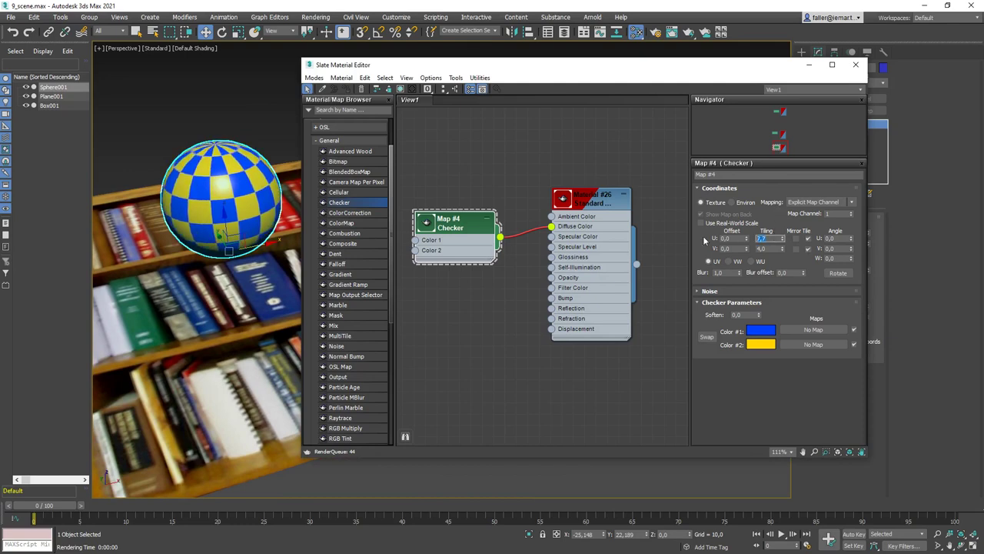
pyautogui.write('6')
pyautogui.press('Return')
pyautogui.keyDown('alt'); pyautogui.moveTo(230, 231); pyautogui.dragTo(242, 204, button='middle'); pyautogui.keyUp('alt')
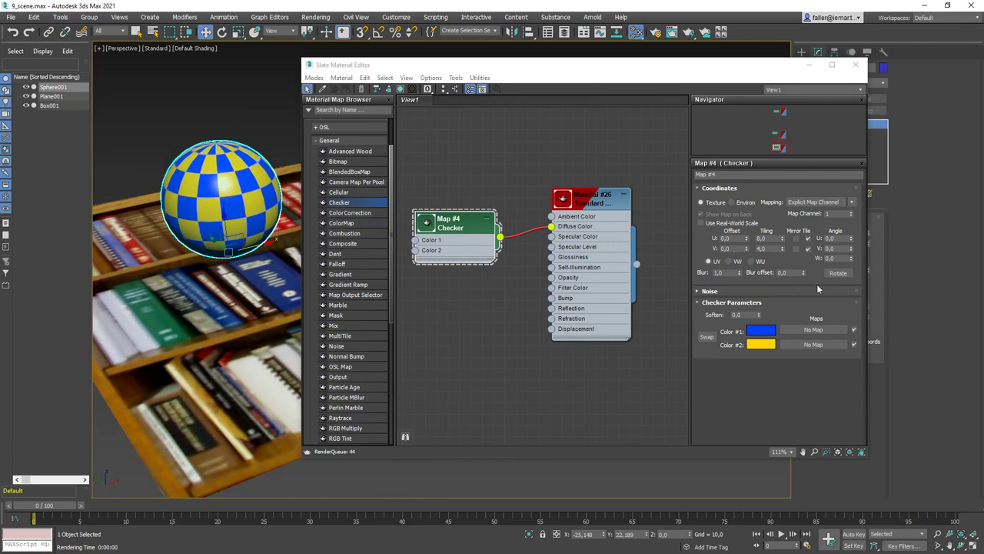
# Disconnect the Checker map from Material #26 and connect a new Tiles map to its Diffuse Color
pyautogui.moveTo(473, 228); pyautogui.dragTo(473, 181)
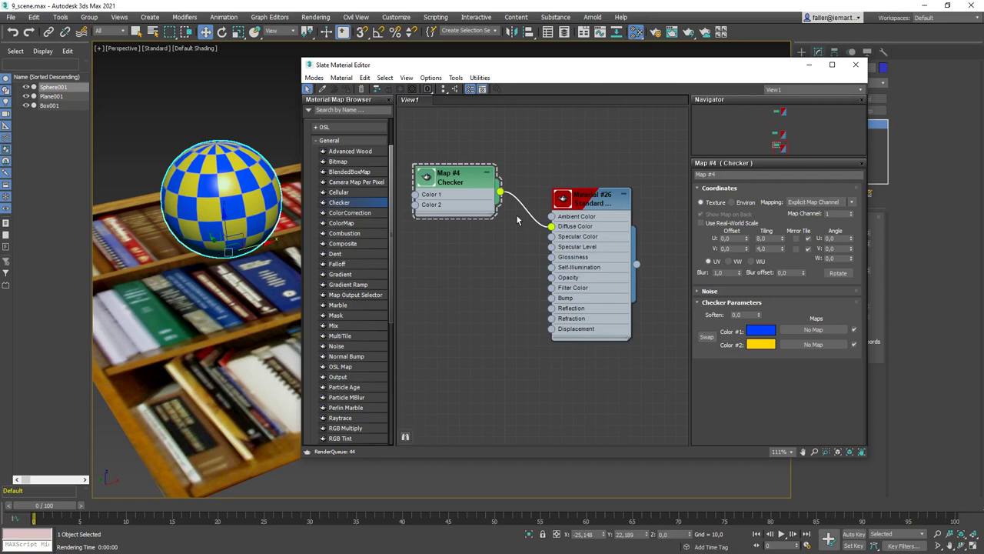
pyautogui.press('Delete')
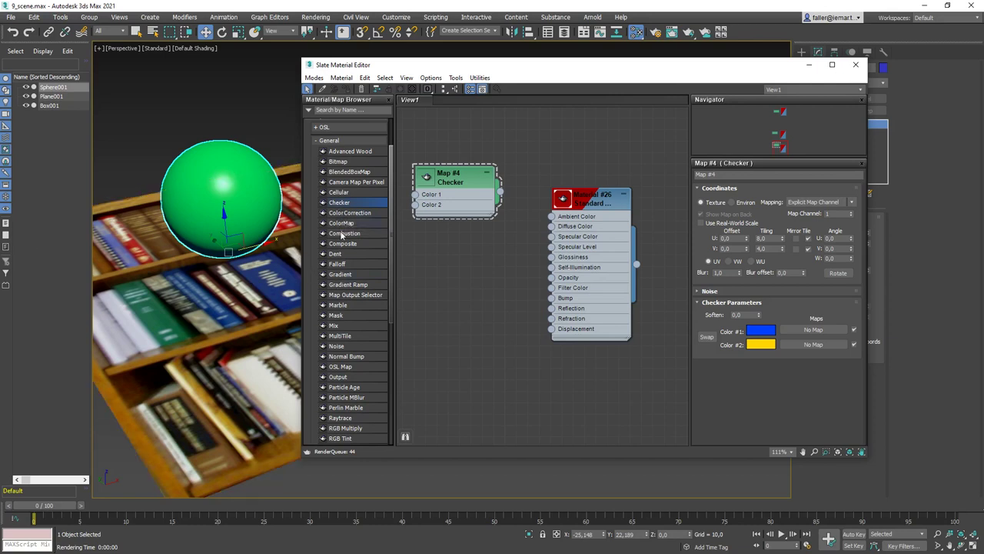
pyautogui.scroll(-1, 346, 312)
pyautogui.scroll(-2, 346, 315)
pyautogui.scroll(-1, 346, 314)
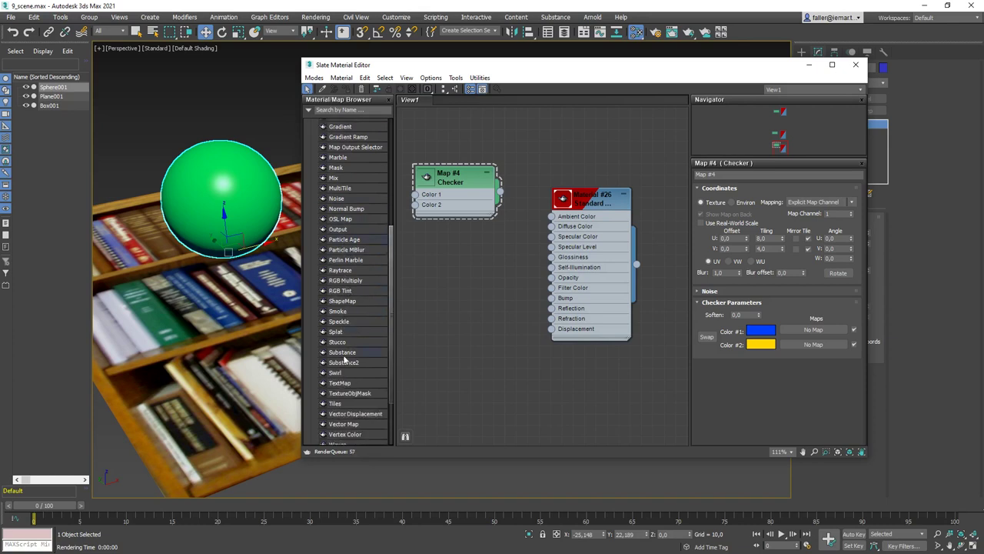
pyautogui.click(333, 405)
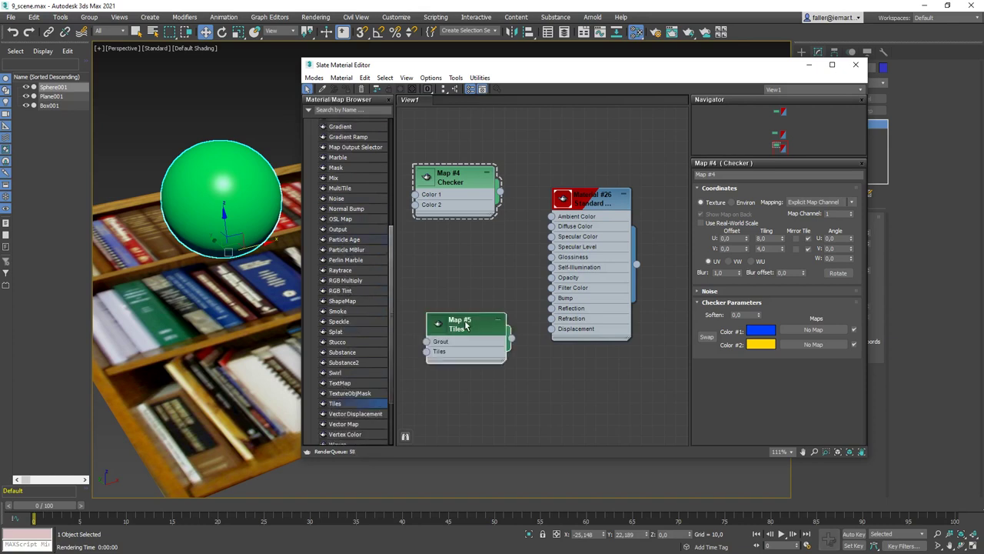
pyautogui.click(466, 326)
pyautogui.moveTo(465, 326); pyautogui.dragTo(551, 227)
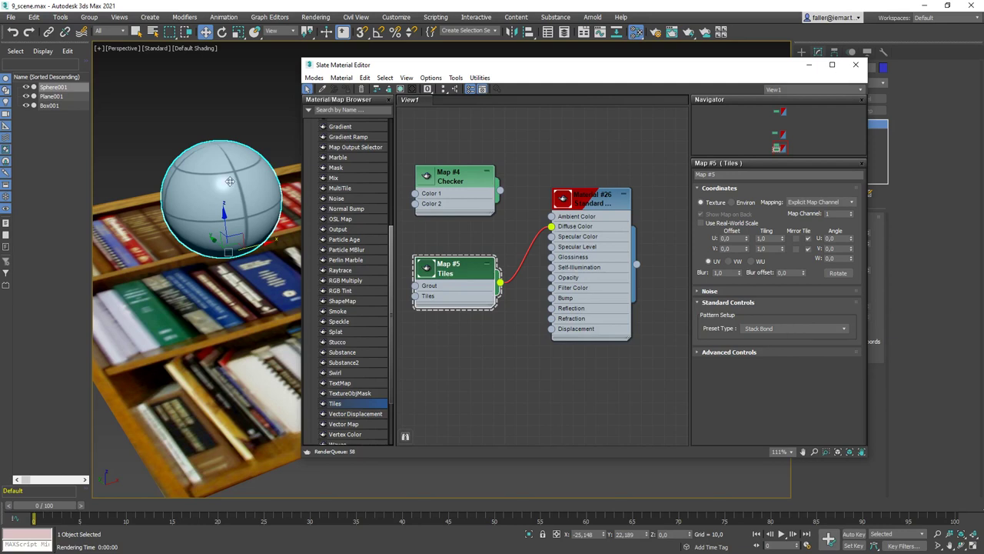
# In the Tiles map's Advanced Controls, set the grout's Horizontal and Vertical Gap to 0,1
pyautogui.click(700, 353)
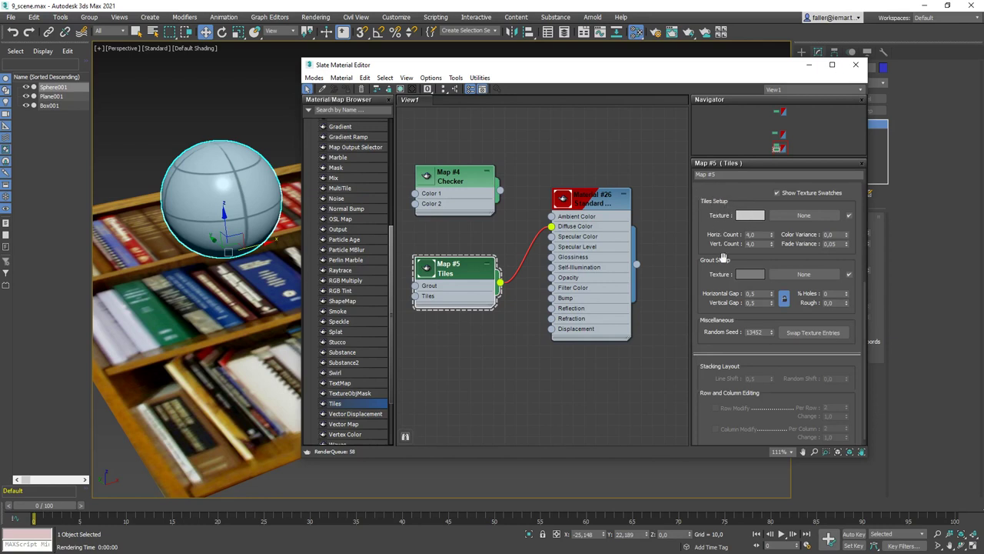
pyautogui.click(758, 294)
pyautogui.write('0,1')
pyautogui.press('Return')
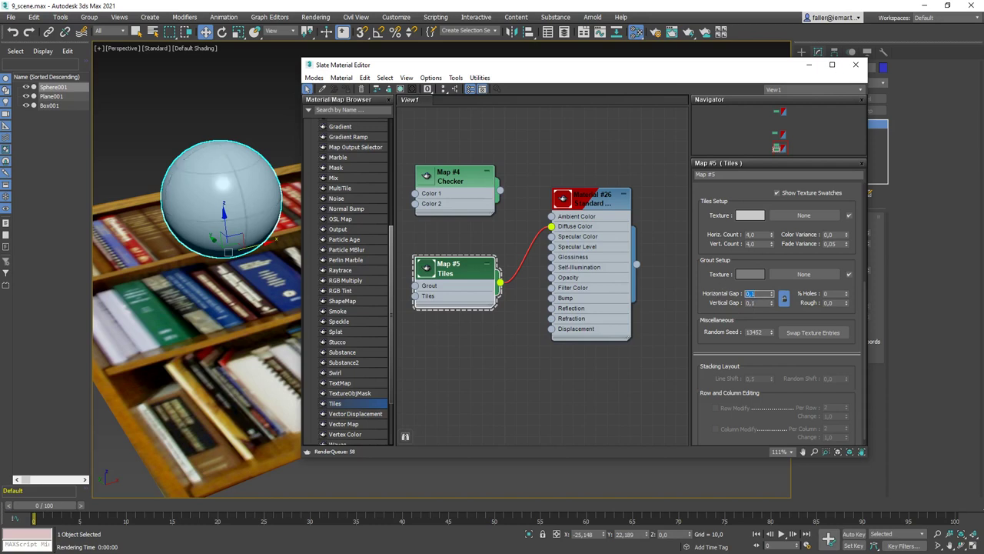
# Set the Tiles map's Horiz. Count to 10,0 and Vert. Count to 20,0
pyautogui.click(758, 235)
pyautogui.write('10,0')
pyautogui.press('Tab')
pyautogui.doubleClick(757, 243)
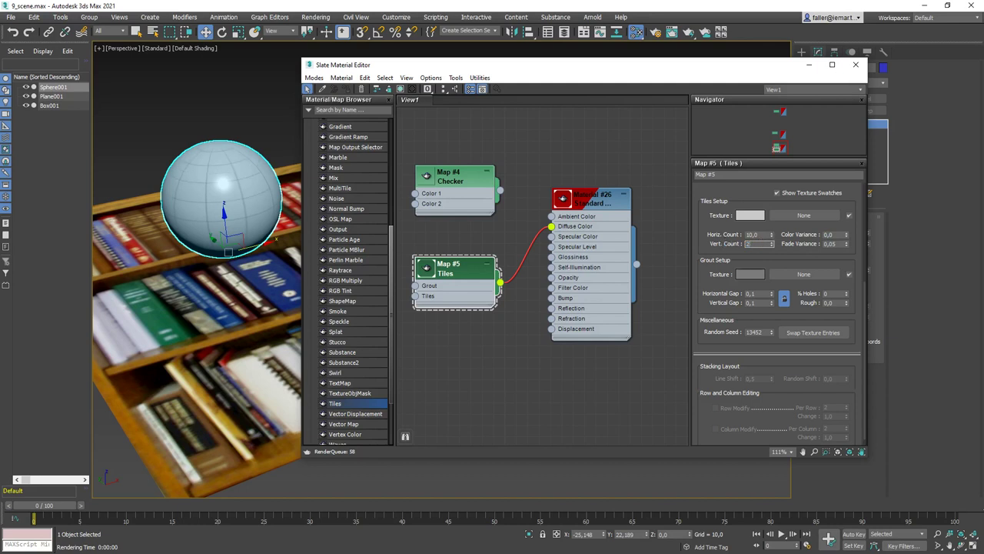
pyautogui.press('Return')
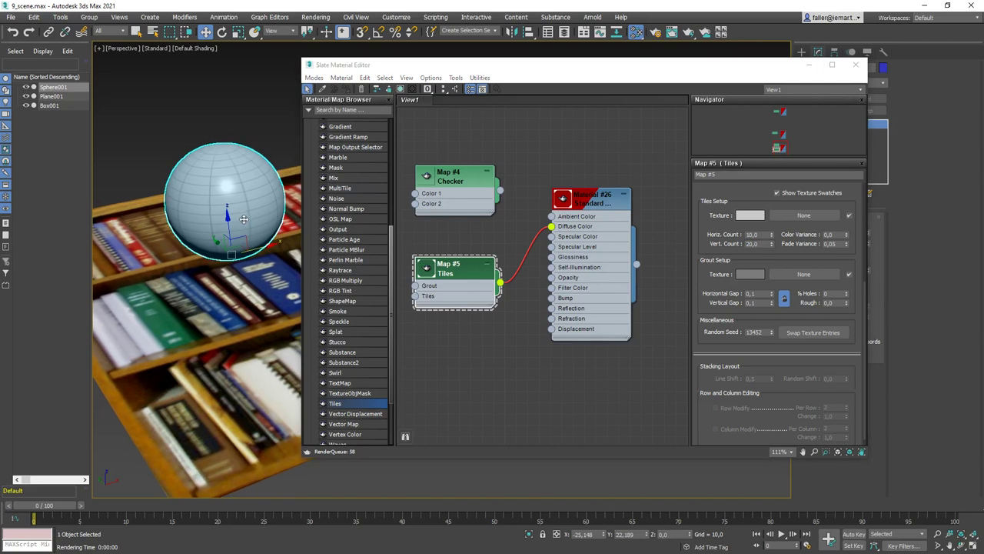
# Set the tiles' Color Variance to 0,5 and Horiz. Count to 20,0, and inspect the sphere up close
pyautogui.click(846, 234)
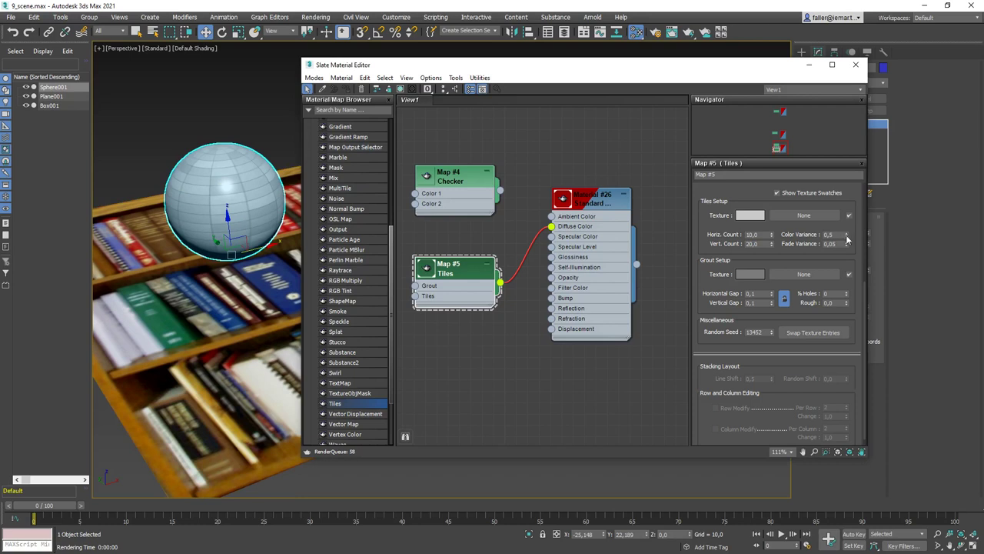
pyautogui.doubleClick(757, 234)
pyautogui.write('20')
pyautogui.press('Return')
pyautogui.keyDown('alt'); pyautogui.moveTo(229, 240); pyautogui.dragTo(236, 202, button='middle'); pyautogui.keyUp('alt')
pyautogui.scroll(4, 241, 183)
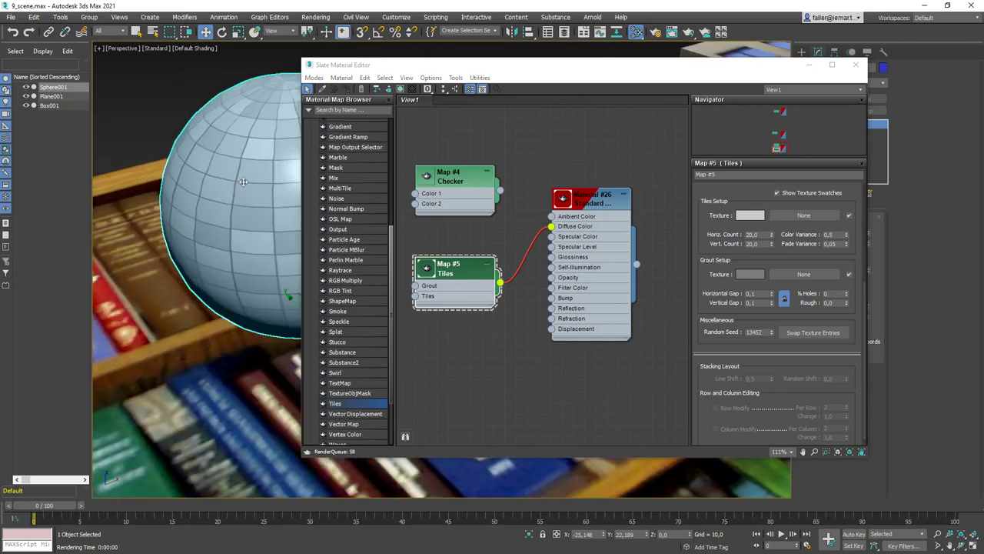
pyautogui.scroll(2, 241, 182)
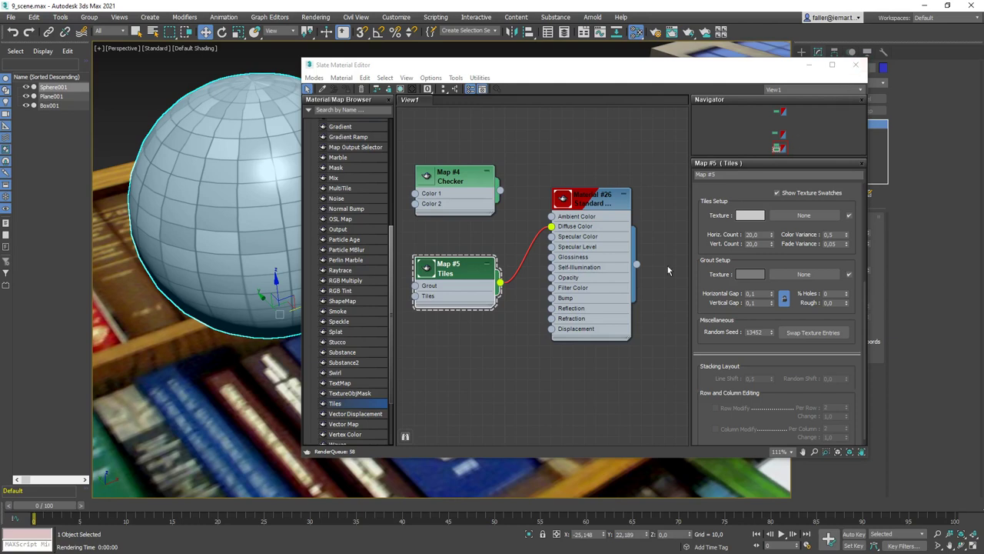
# Disconnect the Tiles map and reconnect the Checker map to the Diffuse Color of Material #26
pyautogui.click(522, 246)
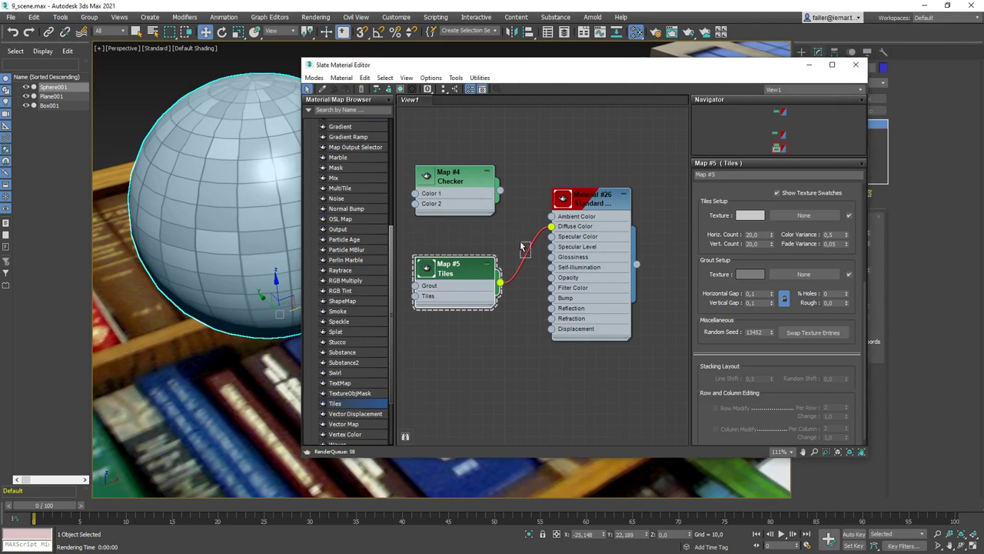
pyautogui.press('Delete')
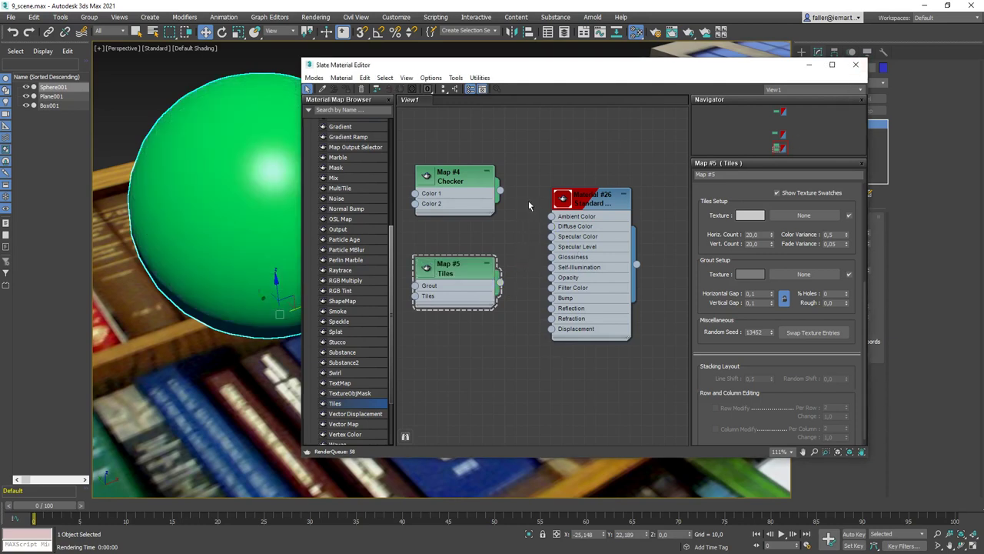
pyautogui.moveTo(500, 190); pyautogui.dragTo(551, 227)
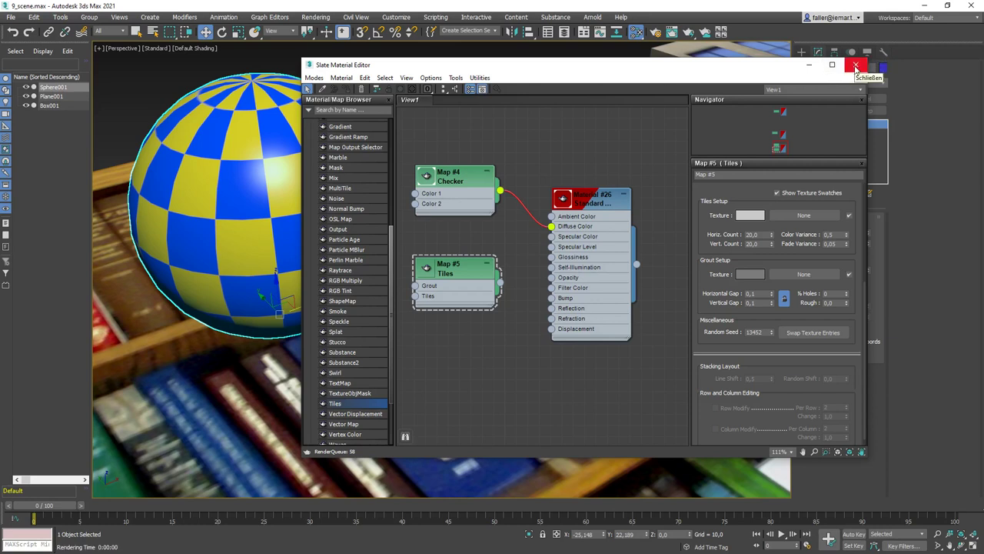
# Close the material editor, bring the whole scene into view and deselect the sphere
pyautogui.click(856, 65)
pyautogui.scroll(-6, 507, 348)
pyautogui.scroll(1, 508, 348)
pyautogui.moveTo(507, 348); pyautogui.dragTo(446, 258, button='middle')
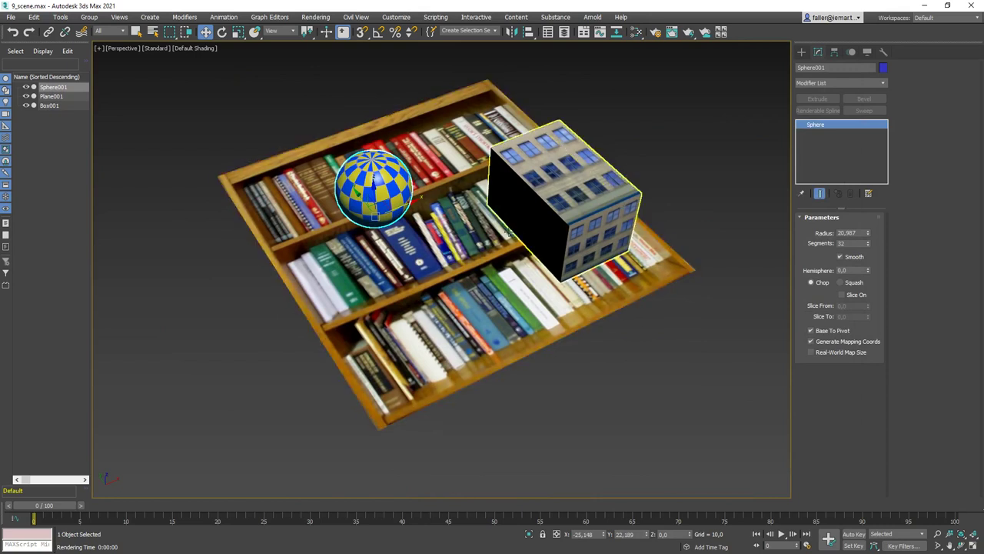
pyautogui.click(784, 246)
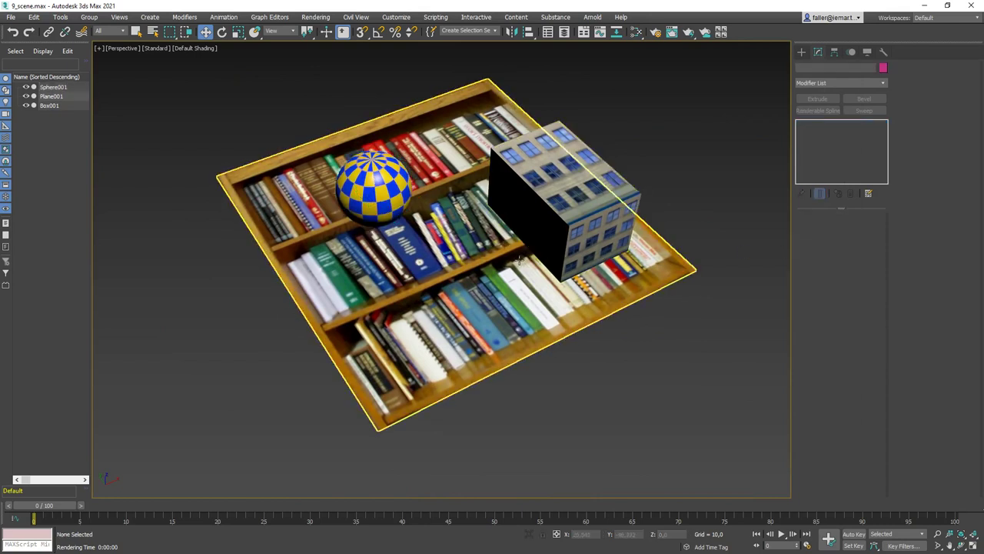
# Select the bookcase plane and add a UVW Map modifier to it
pyautogui.click(425, 295)
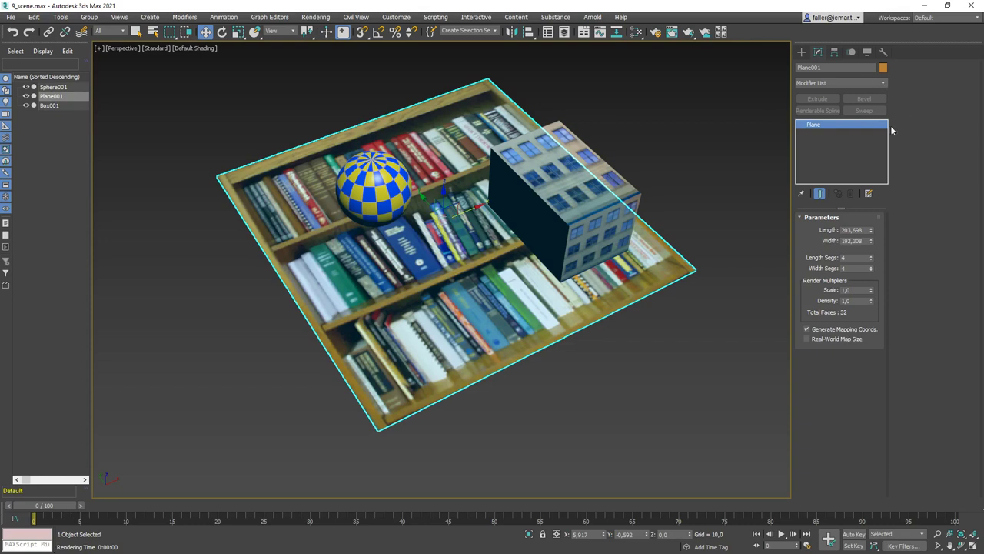
pyautogui.click(884, 82)
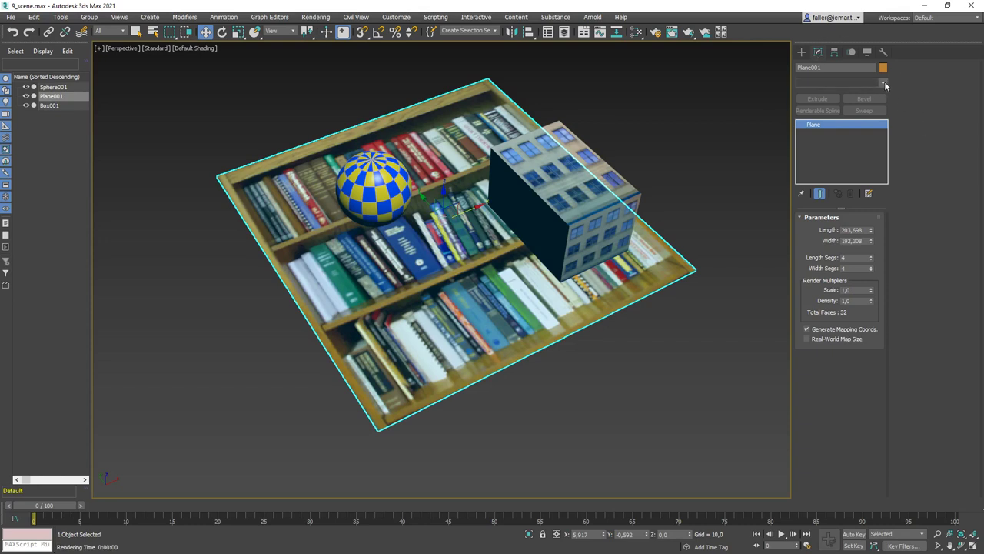
pyautogui.moveTo(884, 218); pyautogui.dragTo(885, 449)
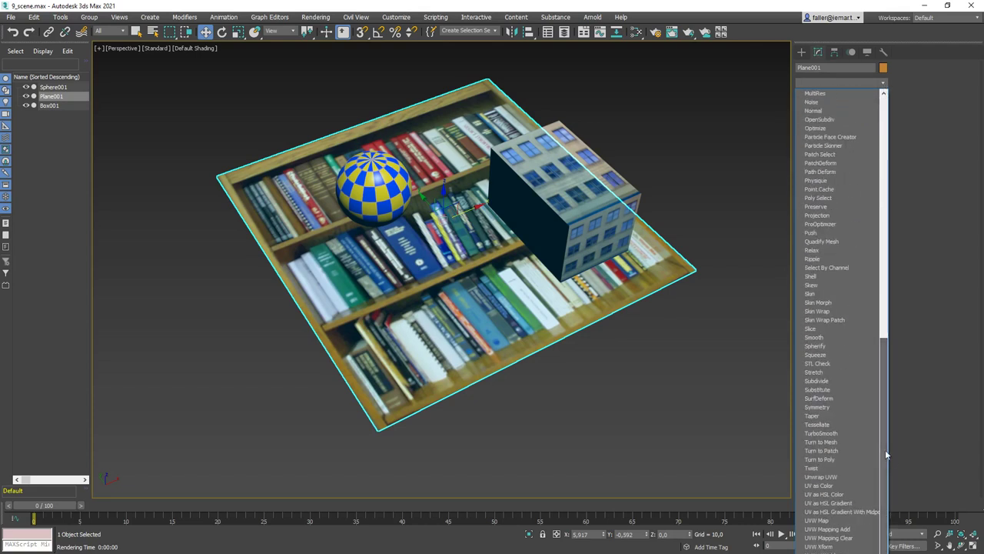
pyautogui.click(816, 520)
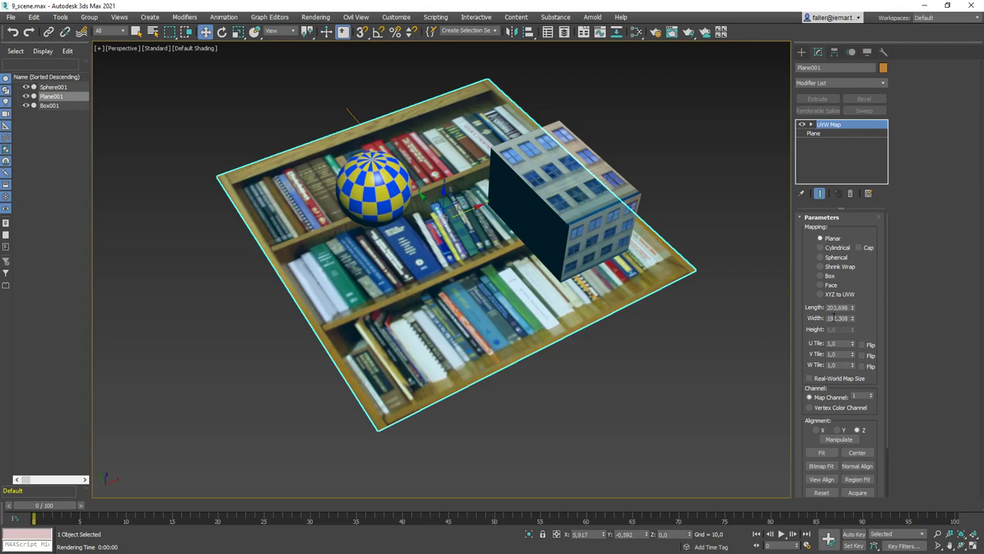
# Enlarge the plane's UVW mapping to a Length of 266,845 and a Width of 248,077
pyautogui.moveTo(538, 279); pyautogui.dragTo(510, 277, button='middle')
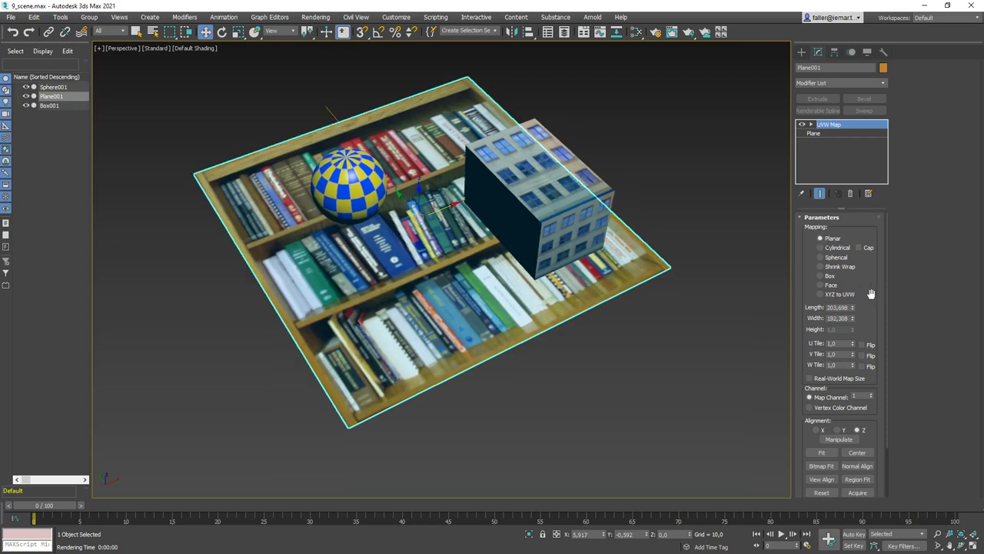
pyautogui.moveTo(851, 308); pyautogui.dragTo(857, 290)
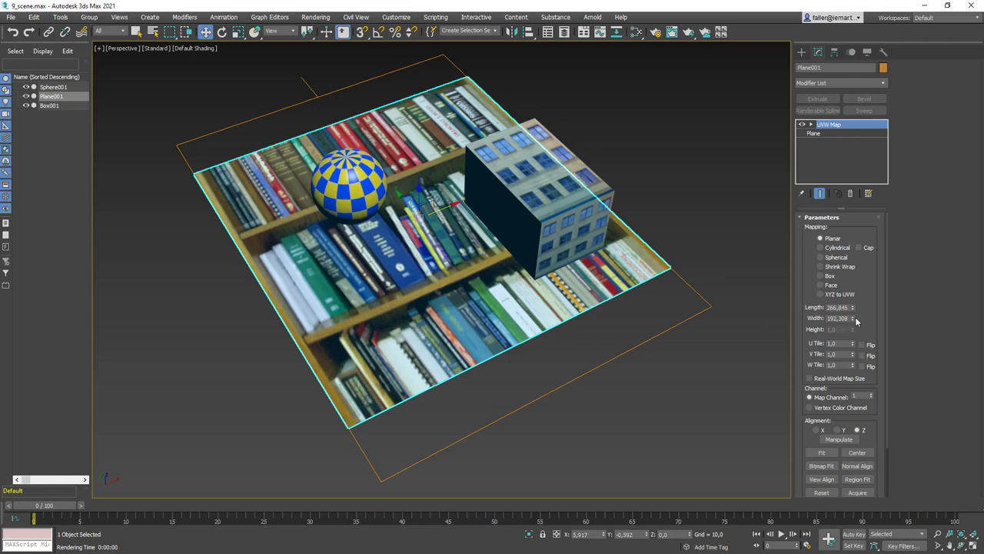
pyautogui.moveTo(852, 319); pyautogui.dragTo(849, 297)
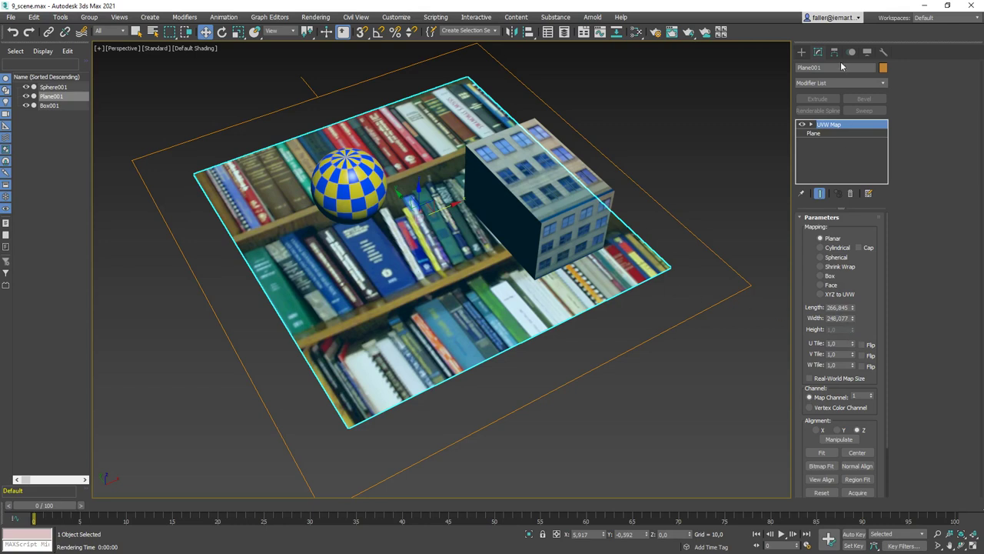
# Activate the gizmo of the bookcase plane's UVW Map and move it around to shift the texture across the plane
pyautogui.click(812, 125)
pyautogui.click(830, 135)
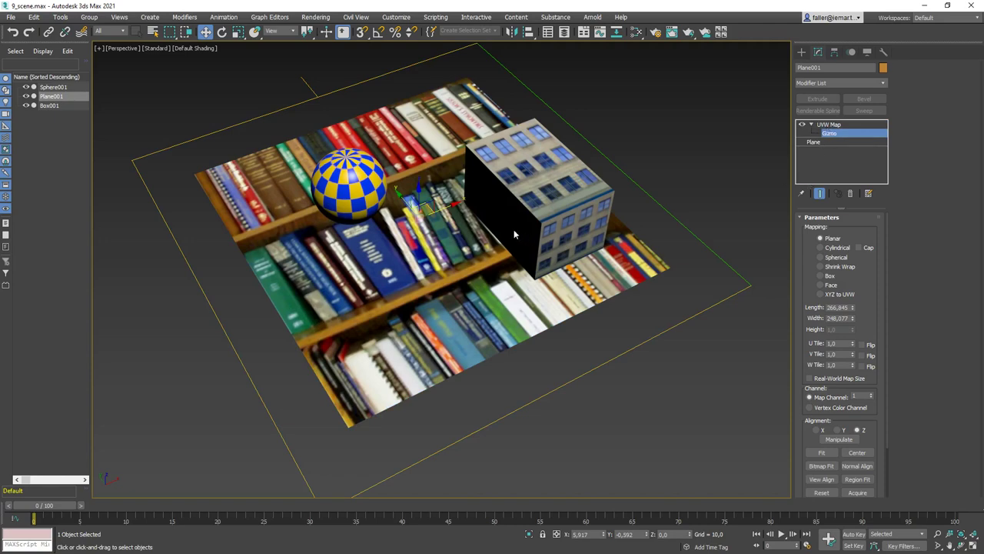
pyautogui.moveTo(452, 206); pyautogui.dragTo(402, 202)
pyautogui.moveTo(472, 199); pyautogui.dragTo(508, 176)
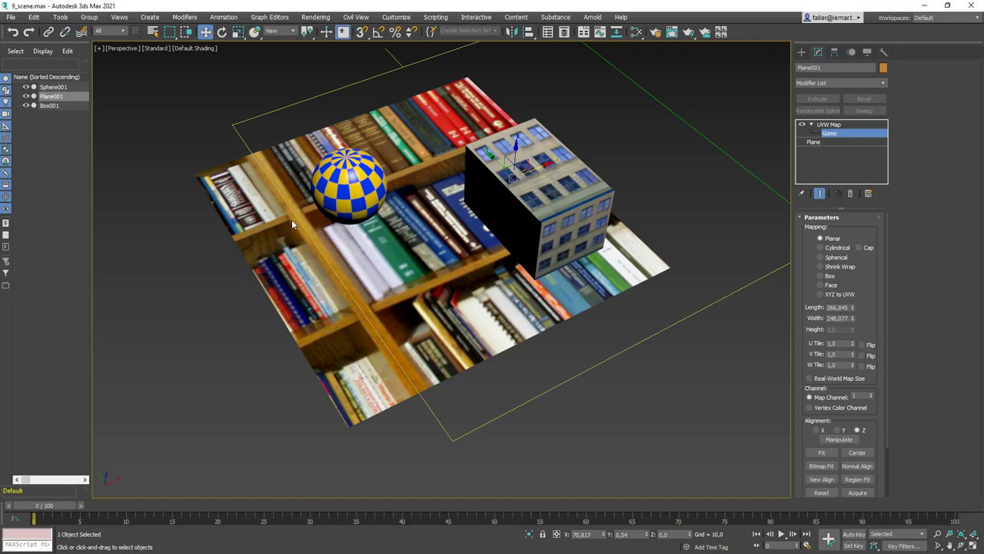
pyautogui.moveTo(542, 164); pyautogui.dragTo(469, 215)
# Rotate the UVW Map gizmo about its vertical axis to turn the book texture on the plane
pyautogui.click(221, 31)
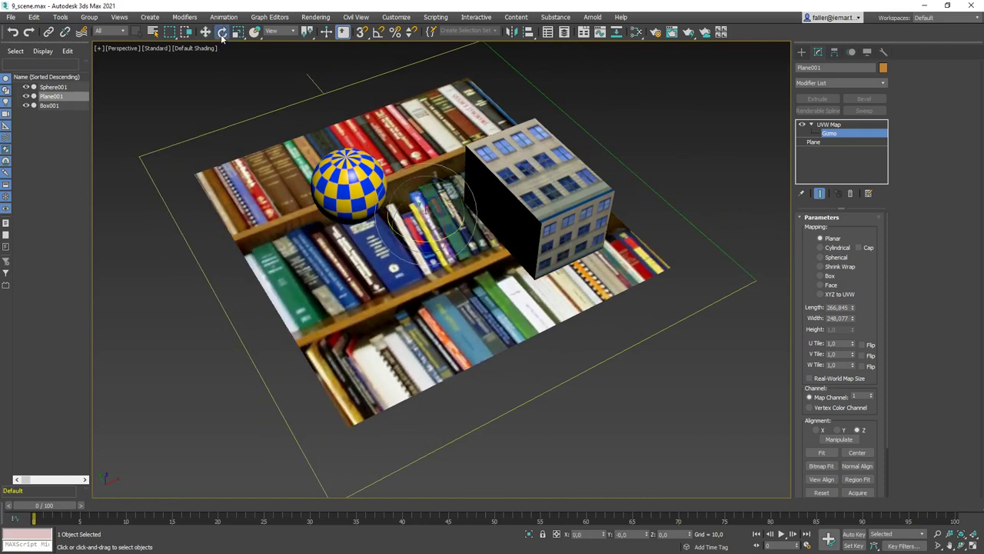
pyautogui.moveTo(435, 241); pyautogui.dragTo(456, 287)
pyautogui.rightClick(456, 288)
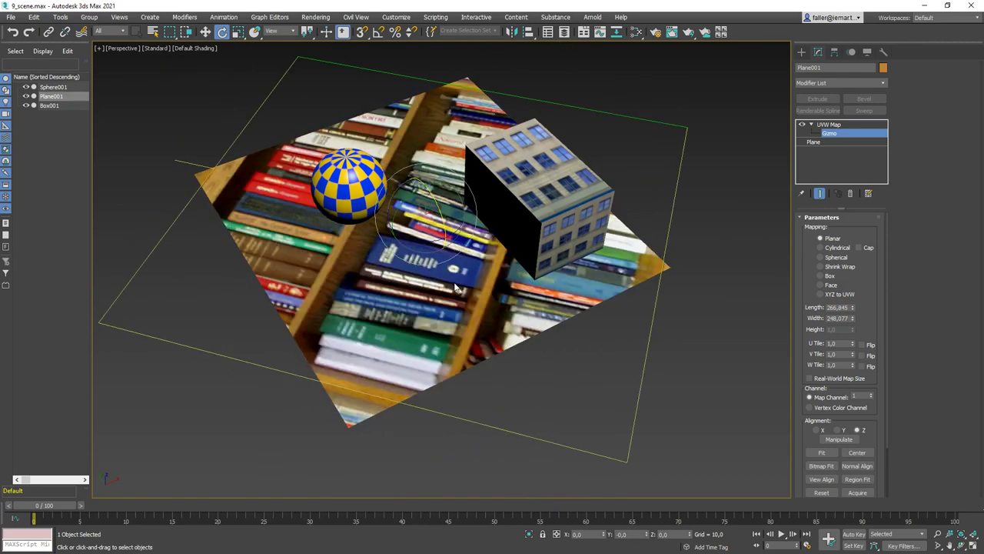
pyautogui.moveTo(432, 242); pyautogui.dragTo(401, 200)
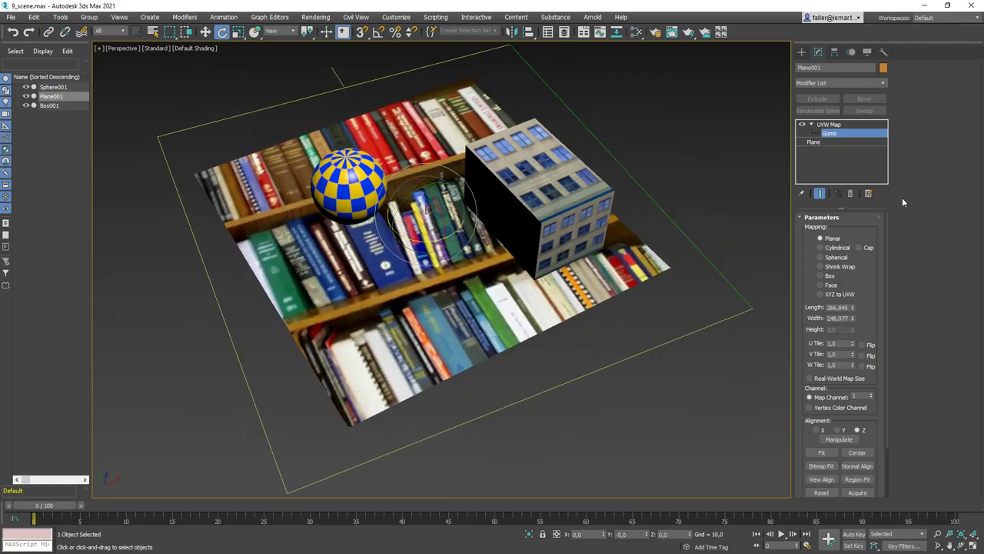
# Set both the U Tile and V Tile of the bookcase plane's mapping to 2
pyautogui.doubleClick(843, 344)
pyautogui.write('2')
pyautogui.press('Return')
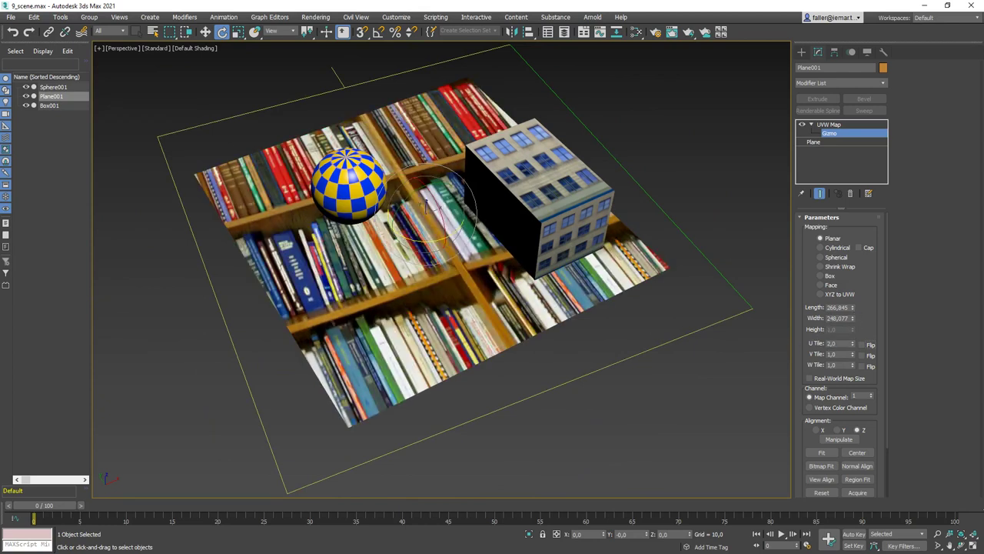
pyautogui.doubleClick(838, 354)
pyautogui.write('2')
pyautogui.press('Return')
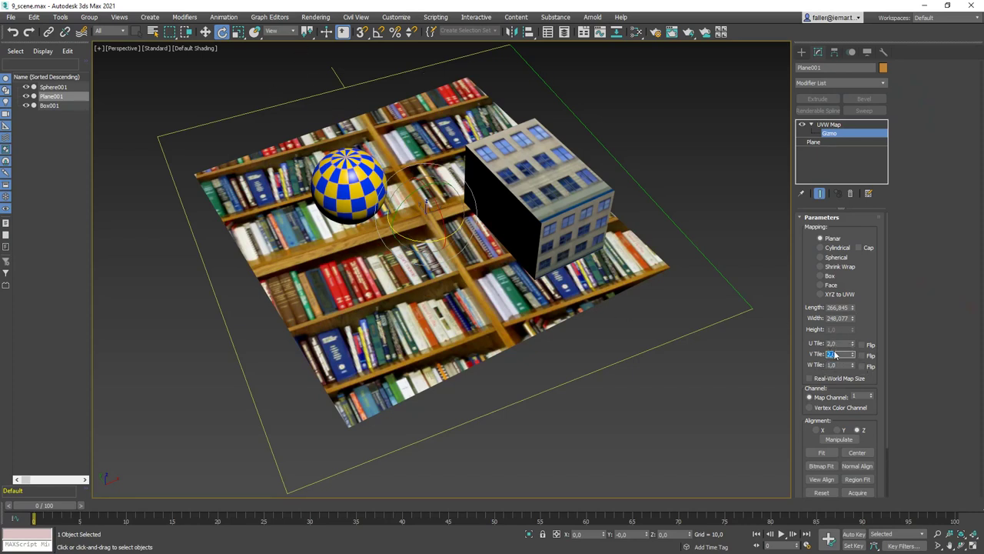
pyautogui.moveTo(852, 366); pyautogui.dragTo(852, 347)
# Rotate the gizmo so the tiled shelves run diagonally across the plane, leave gizmo editing and deselect the plane
pyautogui.moveTo(420, 240); pyautogui.dragTo(389, 239)
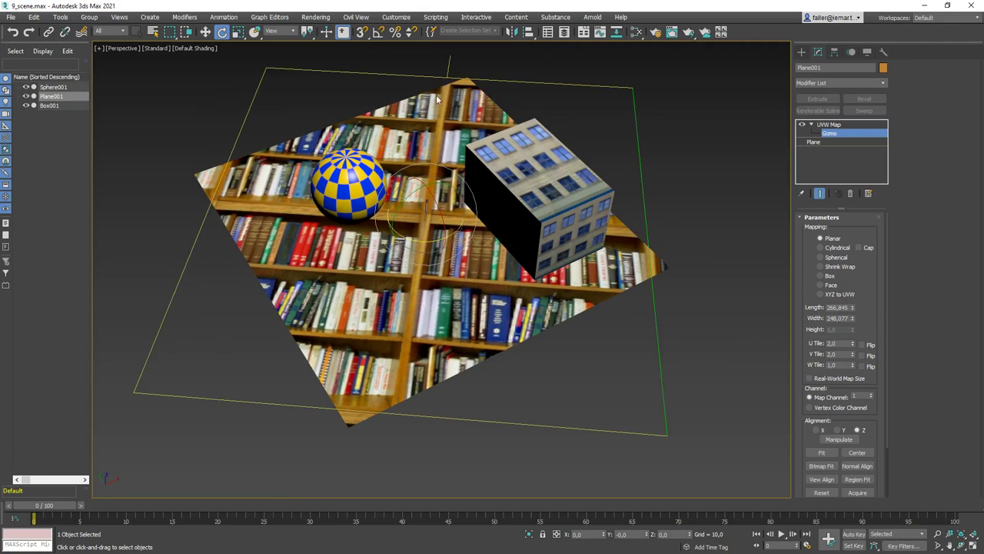
pyautogui.click(831, 125)
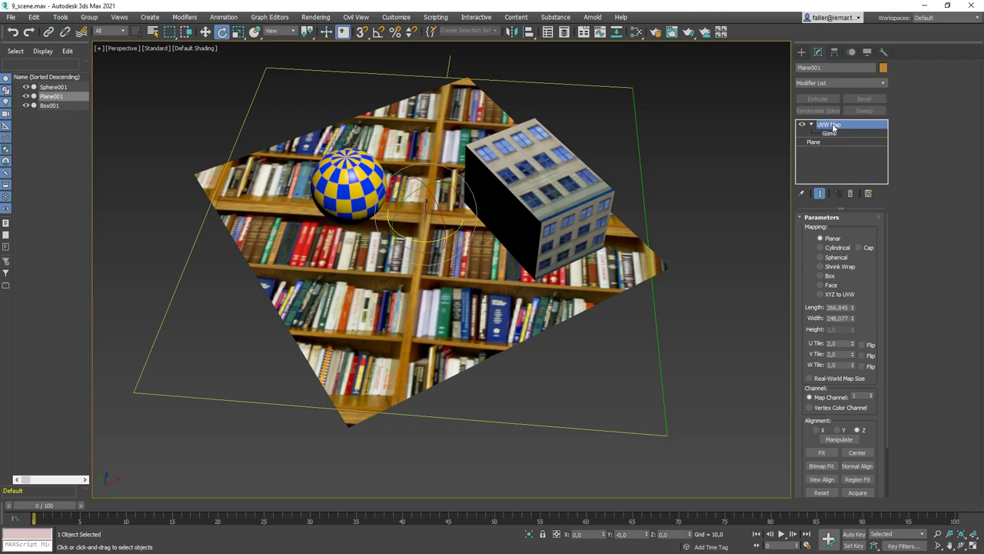
pyautogui.click(763, 290)
# Create a second plane about 105 by 115 in the empty area beside the bookcase plane and rotate it about its vertical axis
pyautogui.scroll(-3, 757, 289)
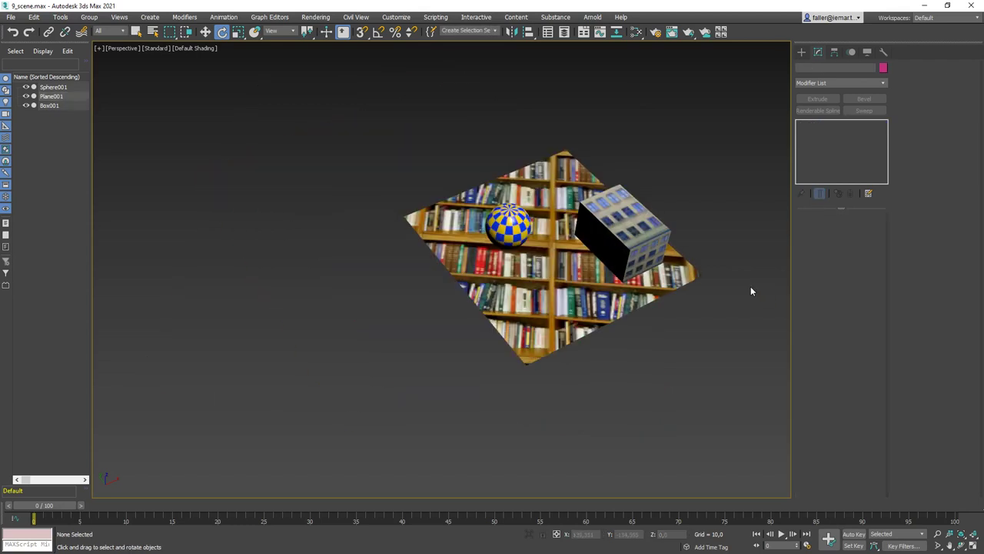
pyautogui.moveTo(752, 291); pyautogui.dragTo(563, 276, button='middle')
pyautogui.click(803, 53)
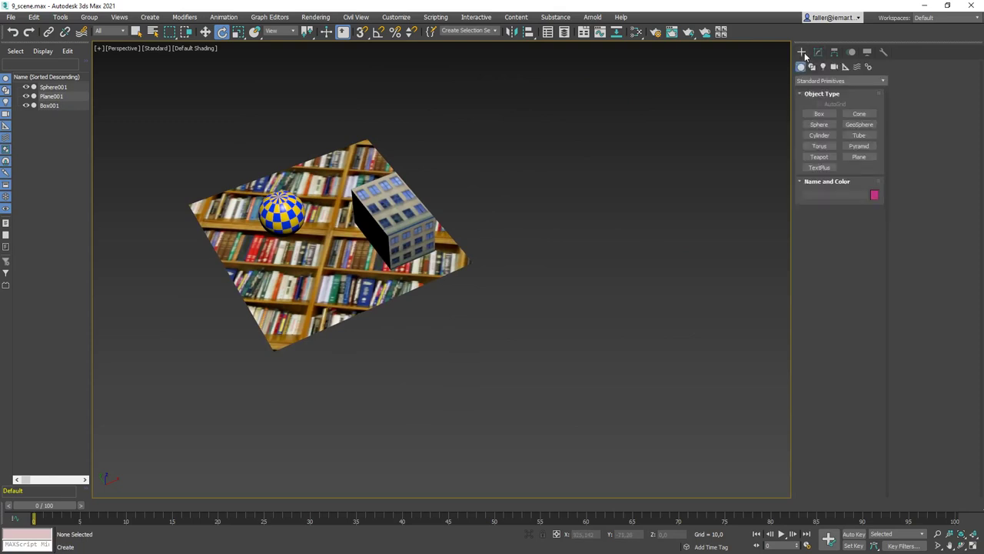
pyautogui.click(855, 157)
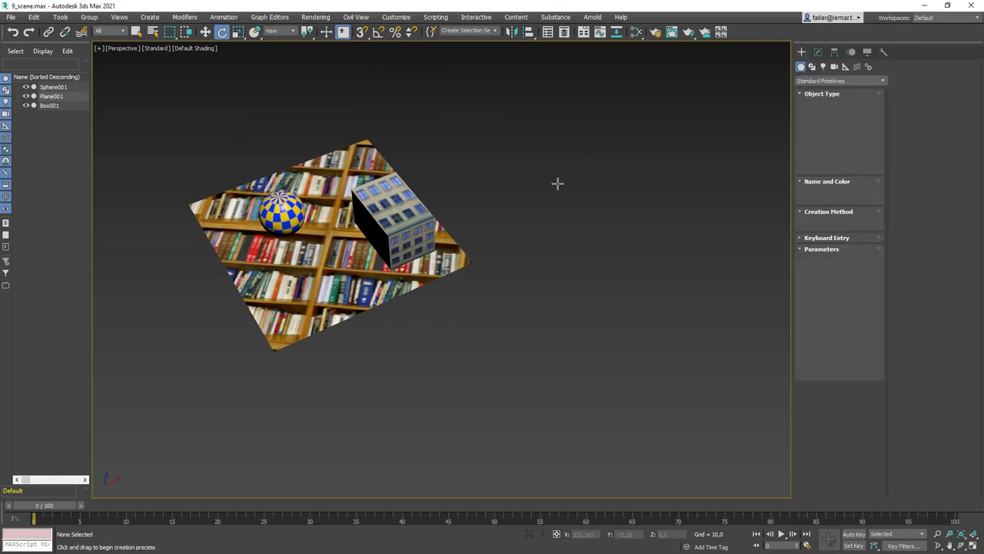
pyautogui.moveTo(494, 154); pyautogui.dragTo(649, 174)
pyautogui.click(221, 31)
pyautogui.moveTo(567, 189); pyautogui.dragTo(581, 212)
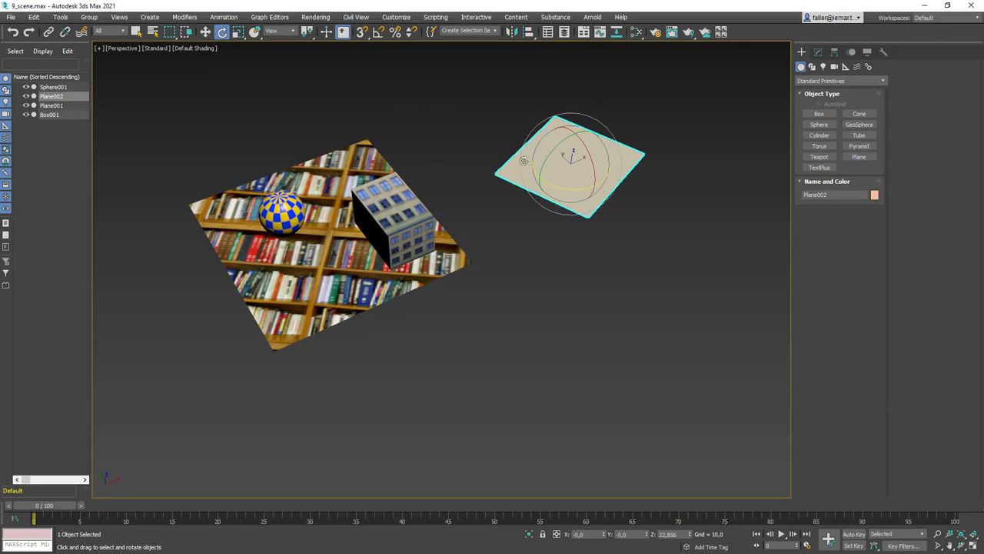
# Open the Slate Material Editor and select the new untextured plane as the object for the material assignment
pyautogui.click(384, 291)
pyautogui.moveTo(333, 260)
pyautogui.mouseDown()
pyautogui.moveTo(326, 217)
pyautogui.moveTo(332, 254)
pyautogui.mouseUp()
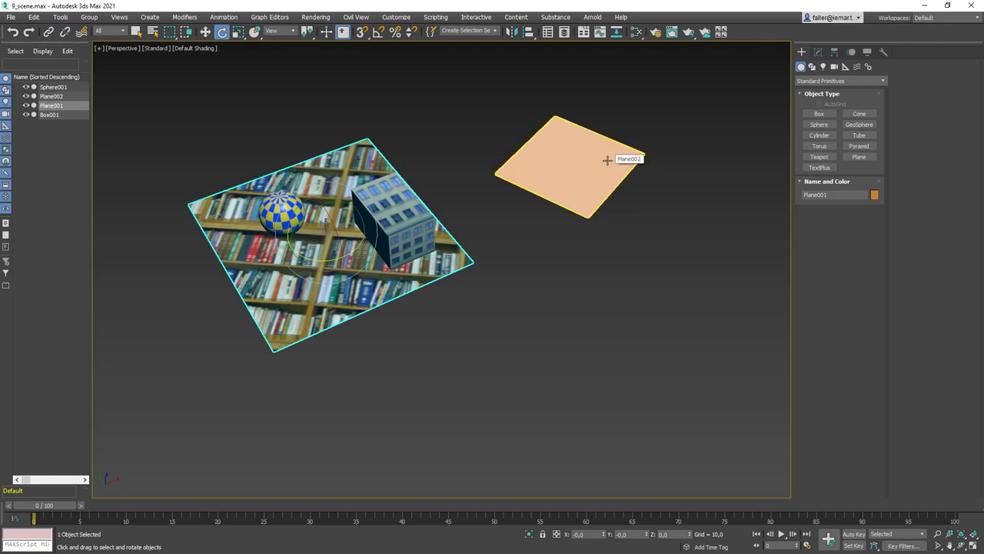
pyautogui.press('m')
pyautogui.moveTo(586, 70); pyautogui.dragTo(495, 266)
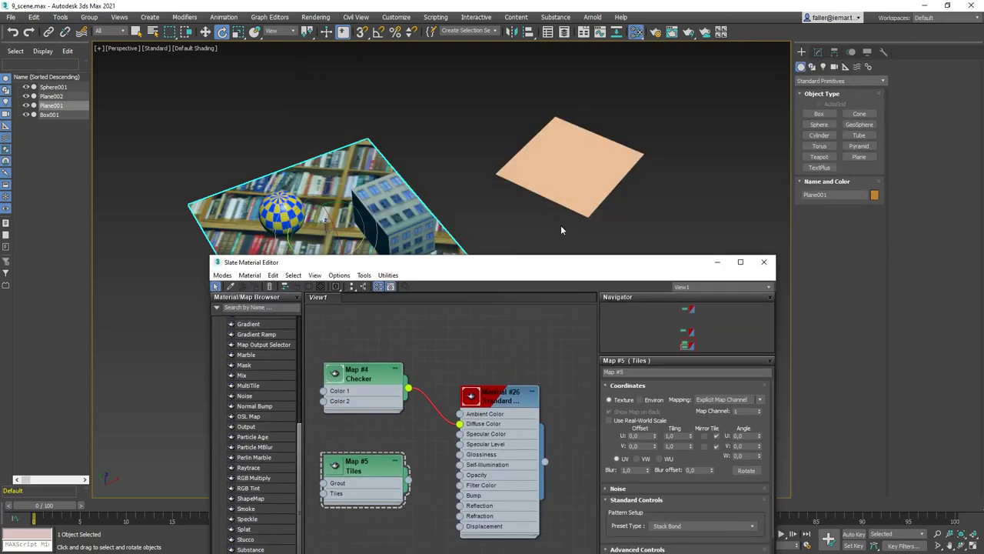
pyautogui.click(604, 163)
pyautogui.click(205, 32)
pyautogui.doubleClick(498, 396)
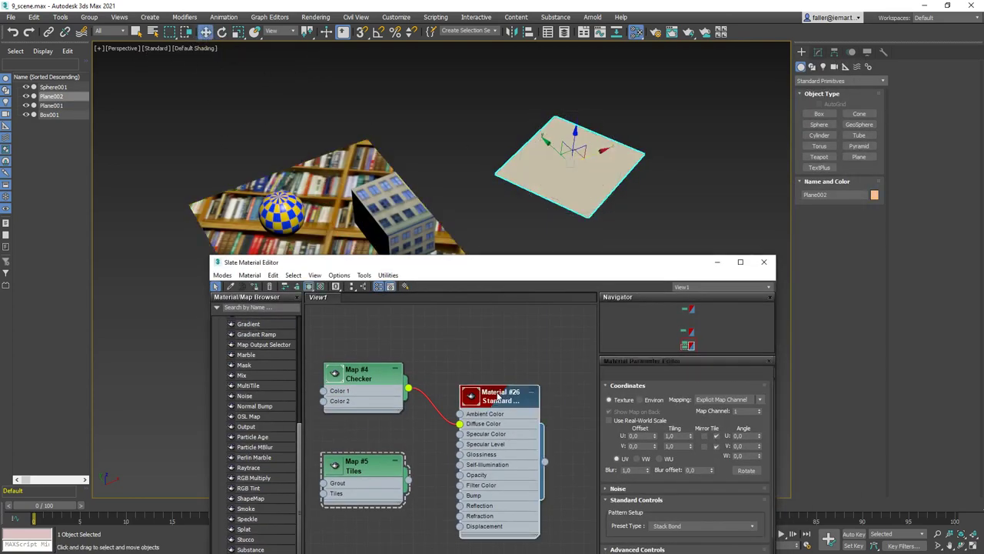
pyautogui.moveTo(492, 262); pyautogui.dragTo(452, 126)
# Find the material named Plane in the node view, assign it to the new plane and close the material editor
pyautogui.scroll(-4, 452, 354)
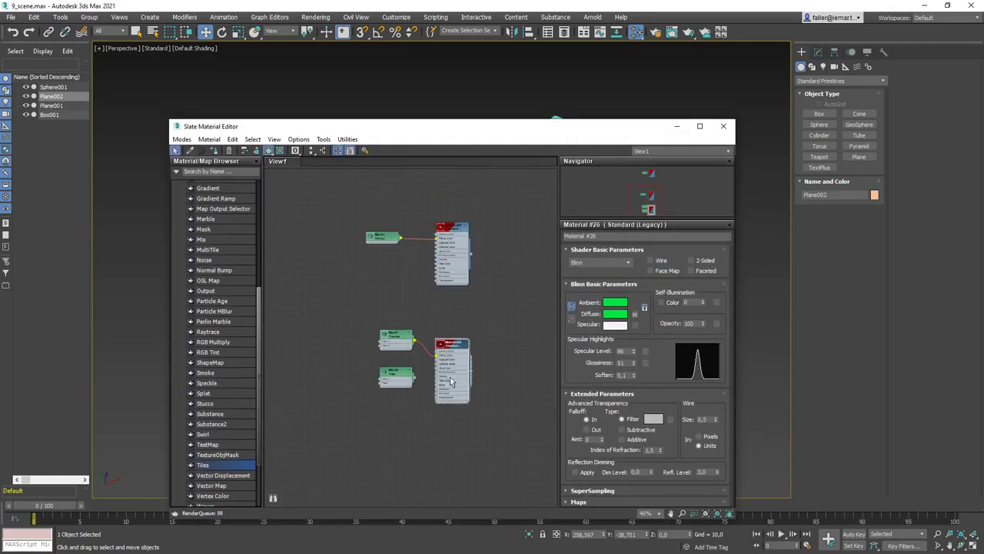
pyautogui.scroll(4, 397, 291)
pyautogui.scroll(-6, 397, 290)
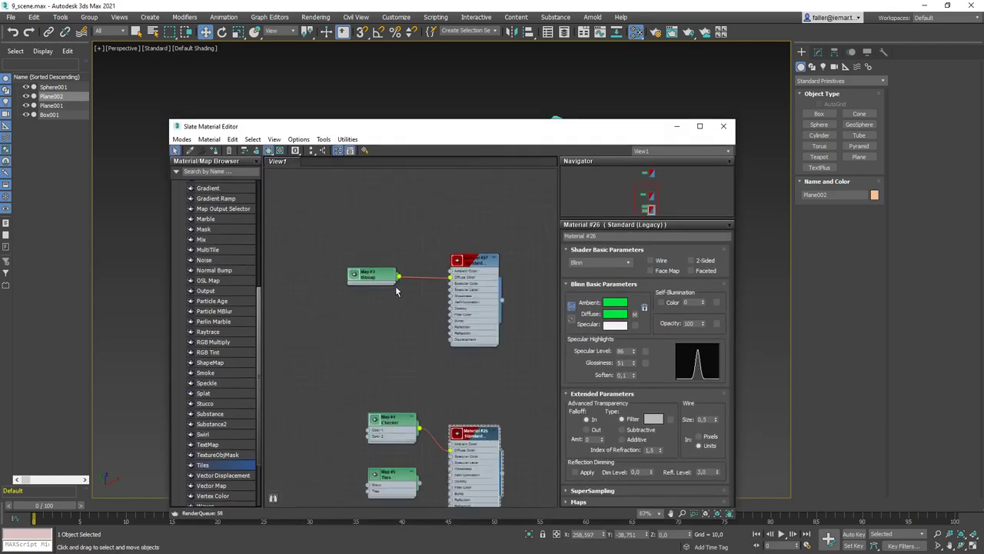
pyautogui.scroll(5, 421, 209)
pyautogui.doubleClick(462, 306)
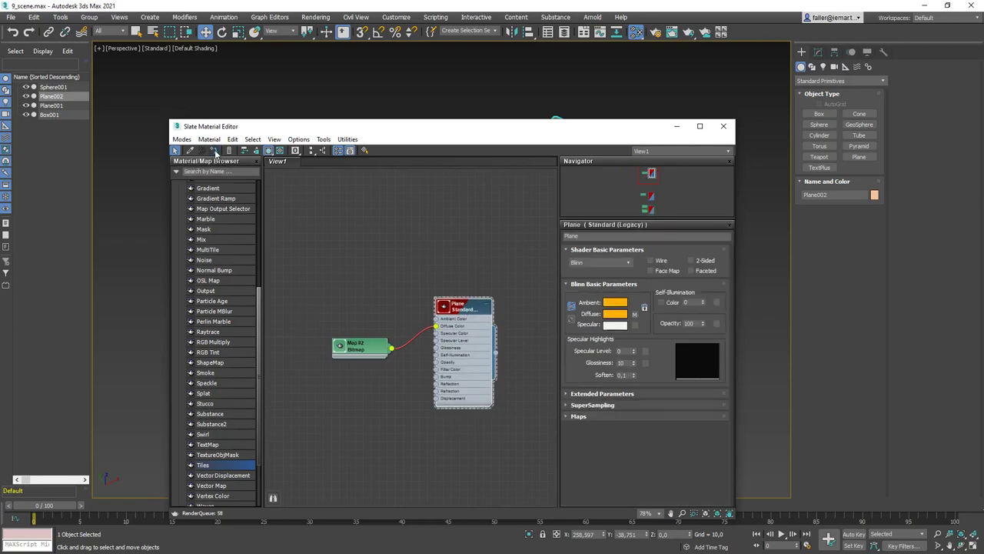
pyautogui.click(724, 127)
# Add a UVW Map modifier to the new smaller bookcase-textured plane
pyautogui.scroll(4, 542, 213)
pyautogui.moveTo(534, 217); pyautogui.dragTo(672, 219, button='middle')
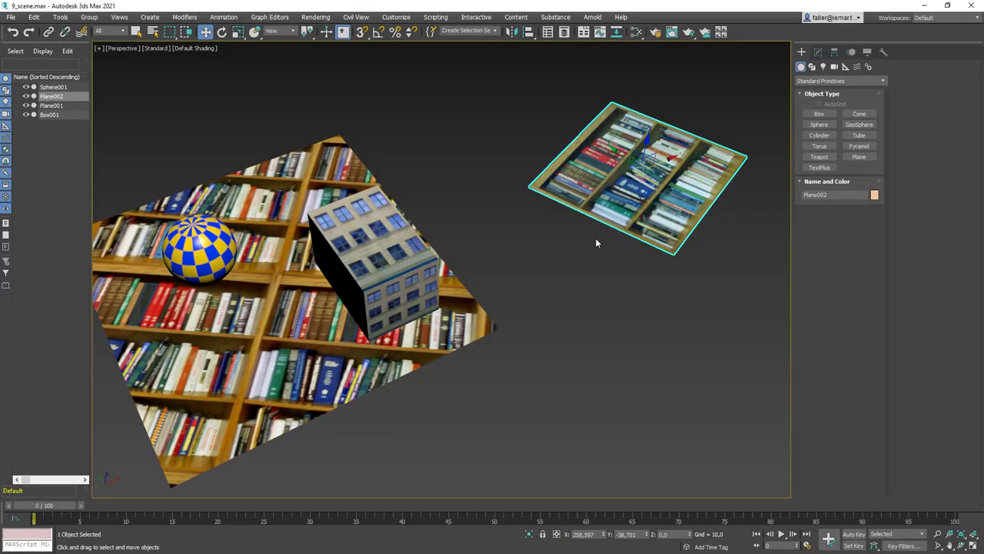
pyautogui.click(596, 230)
pyautogui.click(819, 52)
pyautogui.click(881, 84)
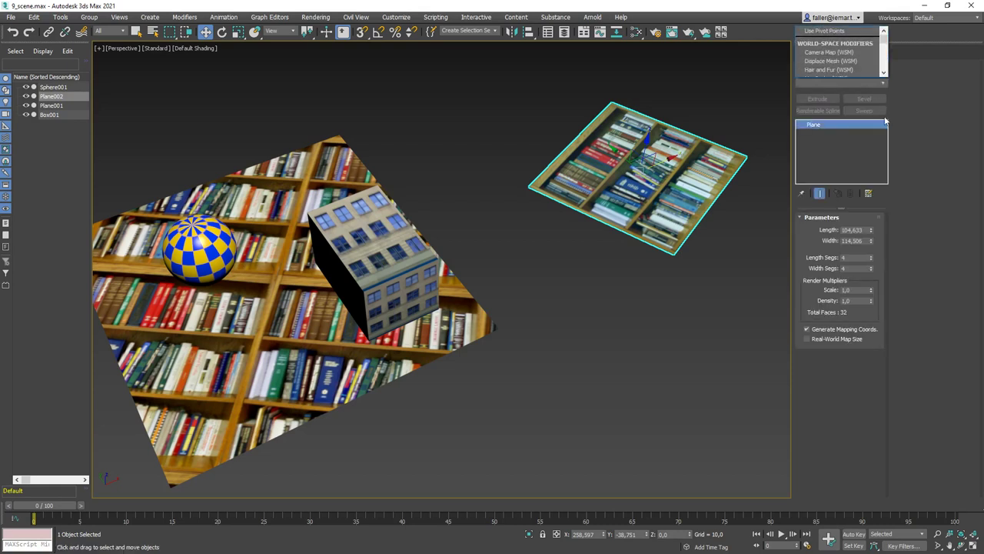
pyautogui.click(883, 83)
pyautogui.click(883, 82)
pyautogui.moveTo(883, 100); pyautogui.dragTo(878, 307)
pyautogui.scroll(-5, 841, 449)
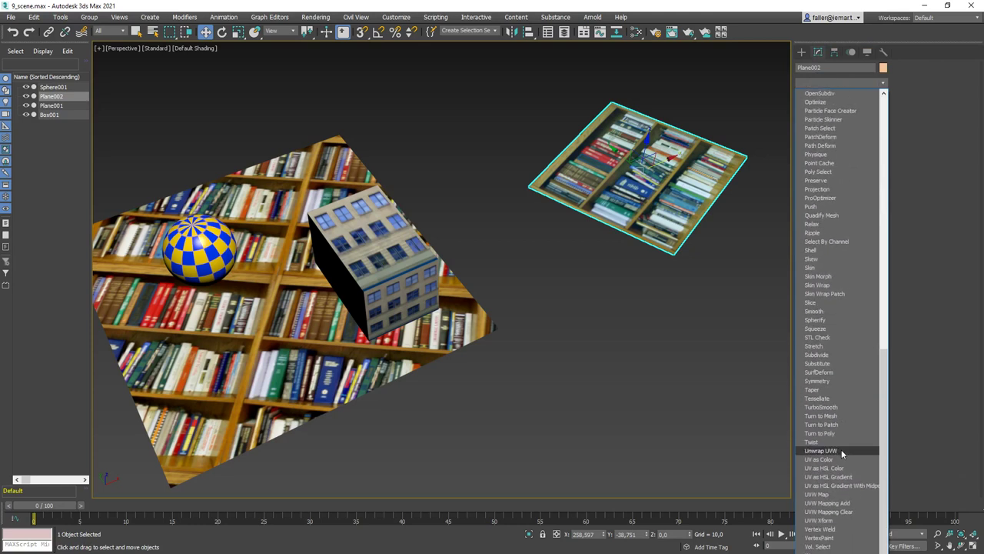
pyautogui.click(820, 492)
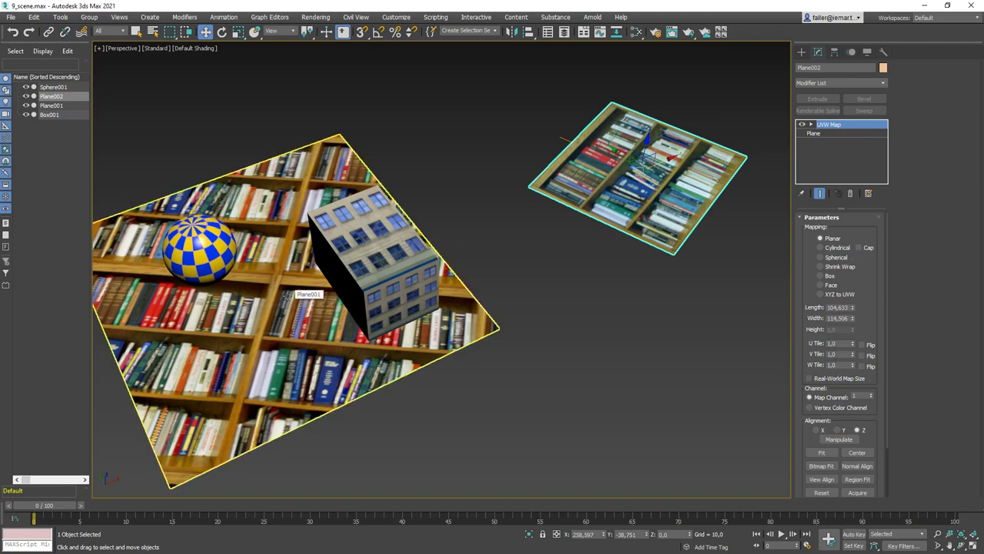
# Acquire the large bookcase plane's UVW mapping for the smaller plane using Acquire Absolute
pyautogui.click(855, 491)
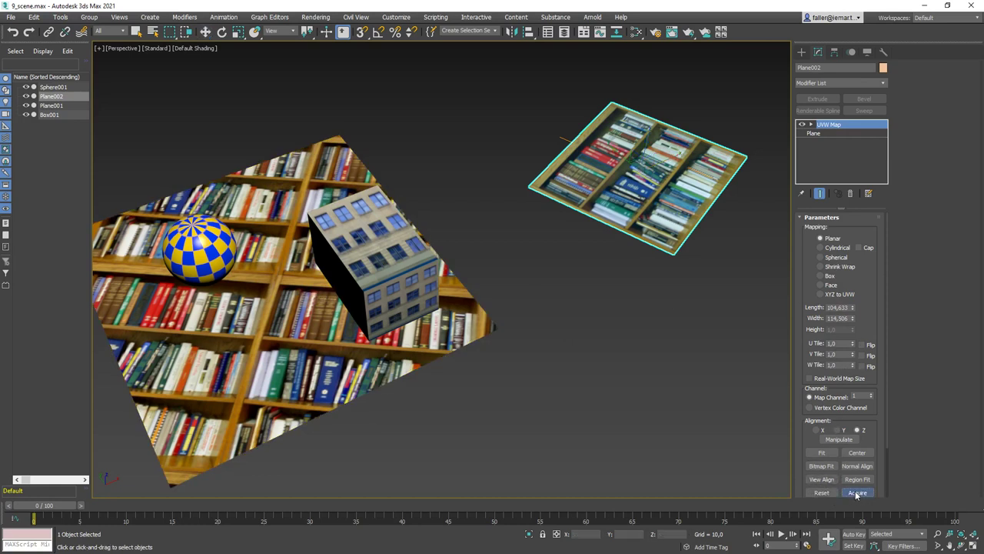
pyautogui.click(291, 183)
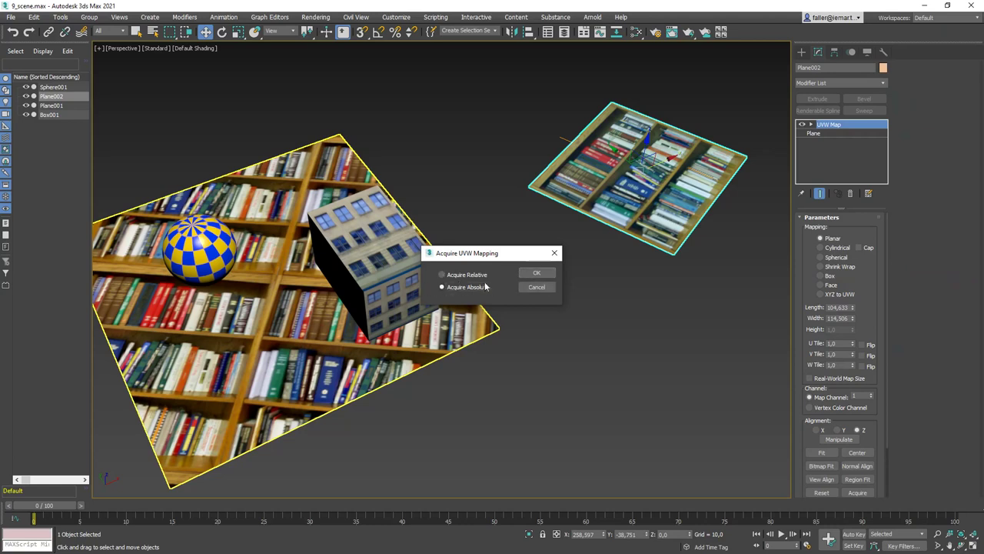
pyautogui.click(534, 273)
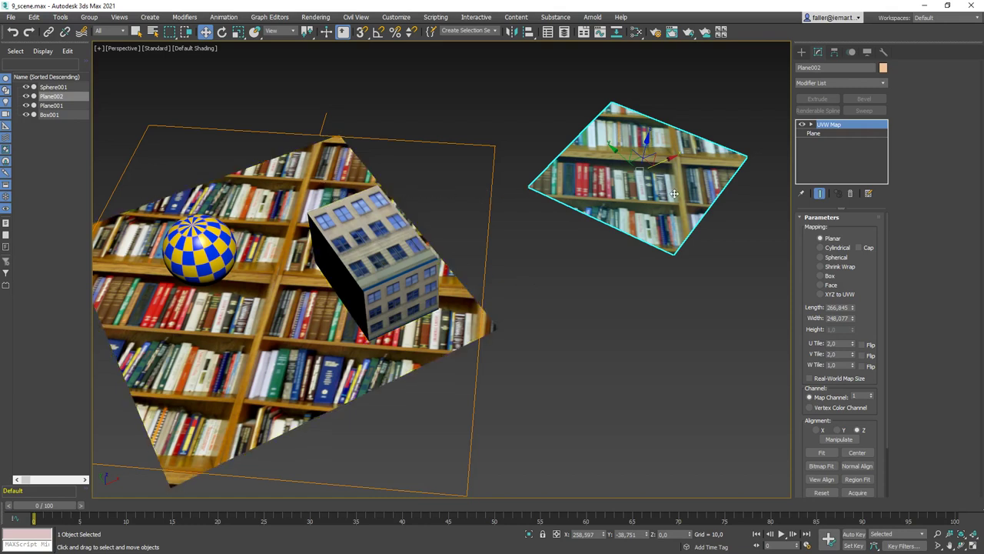
# Move the smaller plane close to the front edge of the large one and reacquire the large plane's mapping with Acquire Absolute
pyautogui.moveTo(648, 167); pyautogui.dragTo(591, 368)
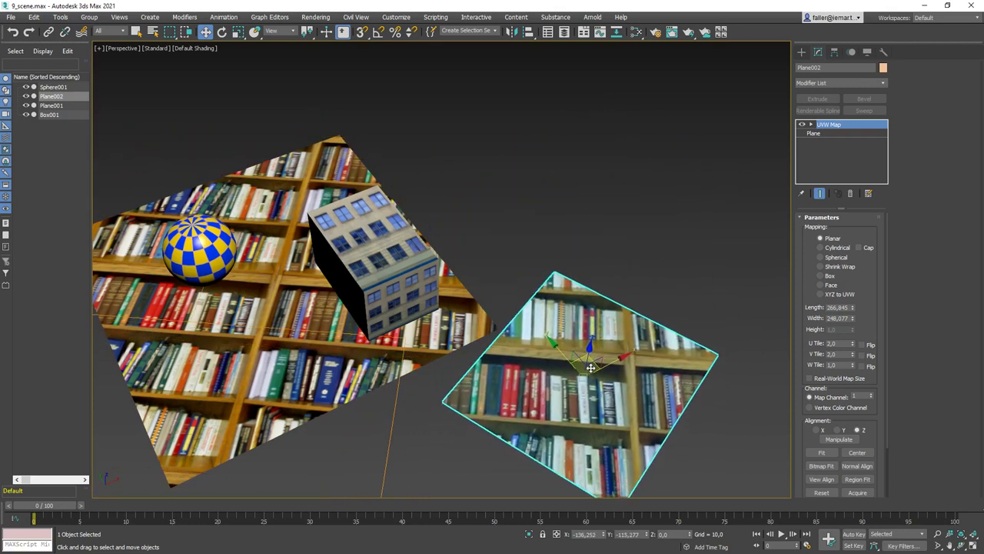
pyautogui.click(857, 492)
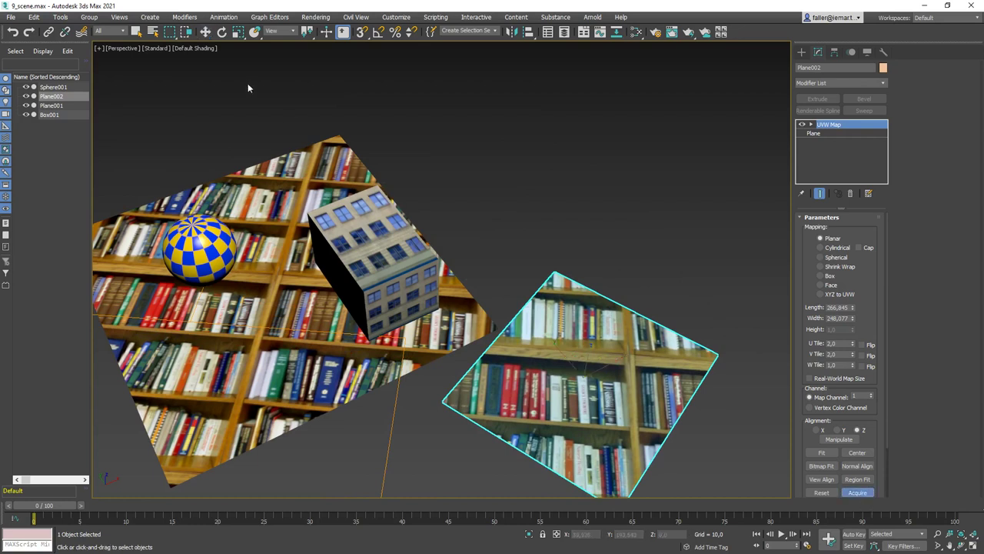
pyautogui.click(296, 178)
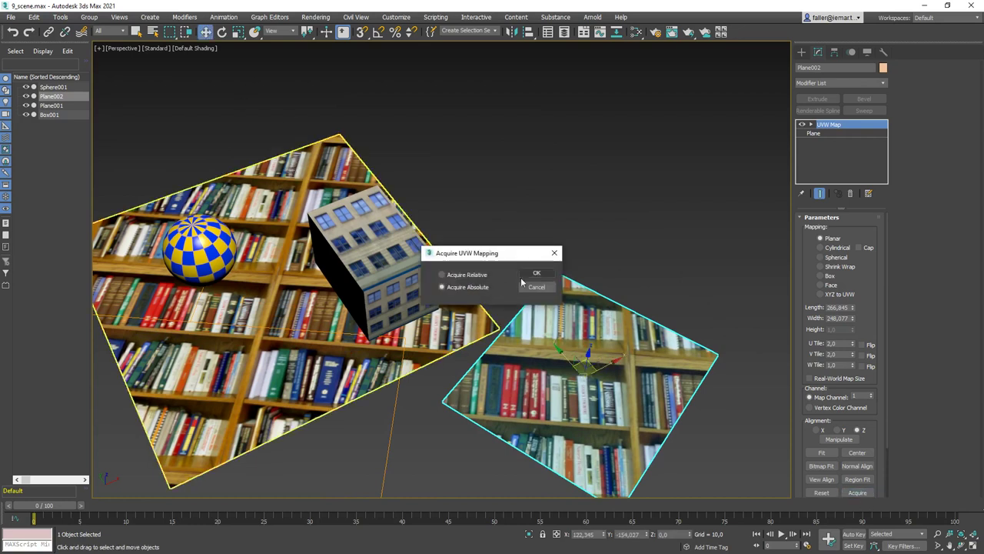
pyautogui.click(531, 274)
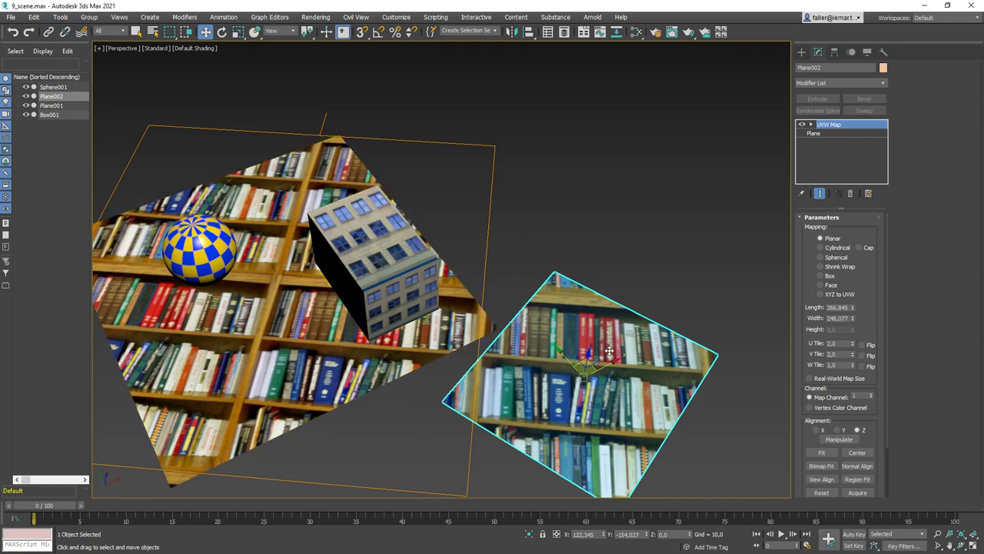
pyautogui.click(644, 220)
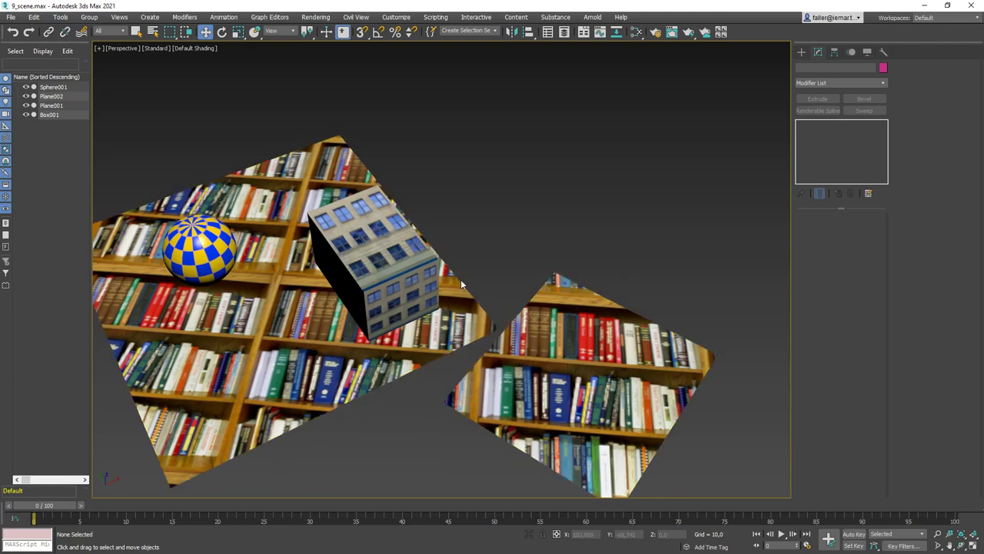
# Select the building-textured box and add a UVW Map modifier to it
pyautogui.keyDown('alt'); pyautogui.moveTo(495, 274); pyautogui.dragTo(512, 250, button='middle'); pyautogui.keyUp('alt')
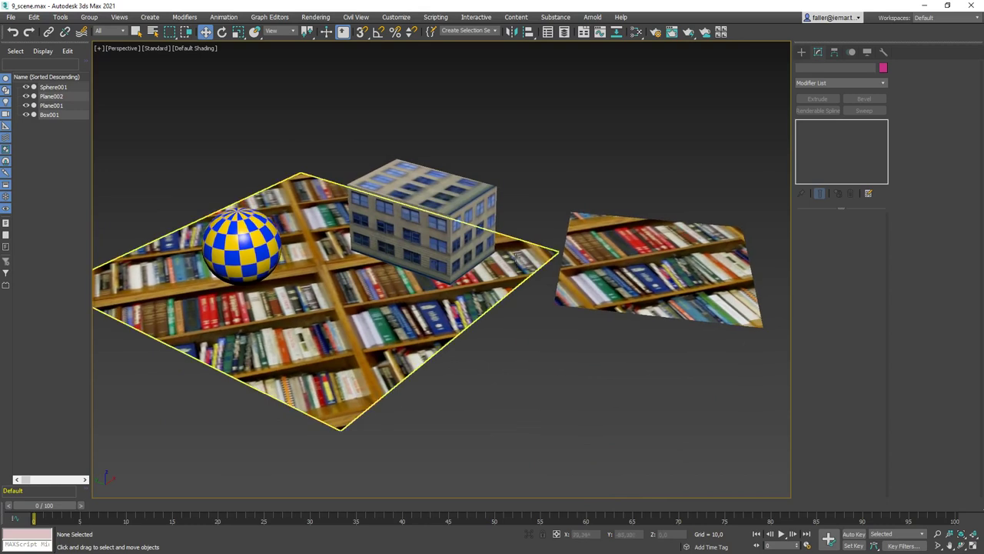
pyautogui.click(413, 176)
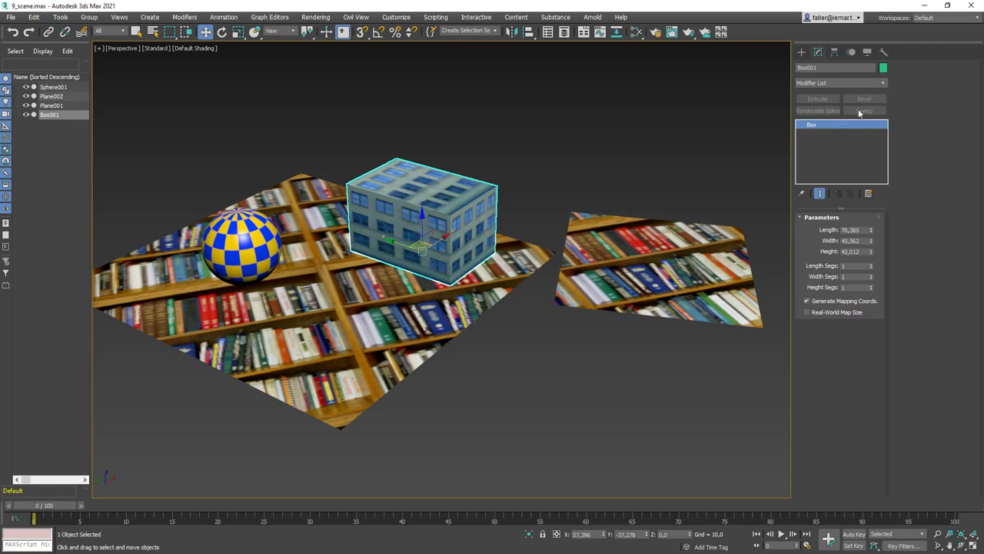
pyautogui.click(882, 82)
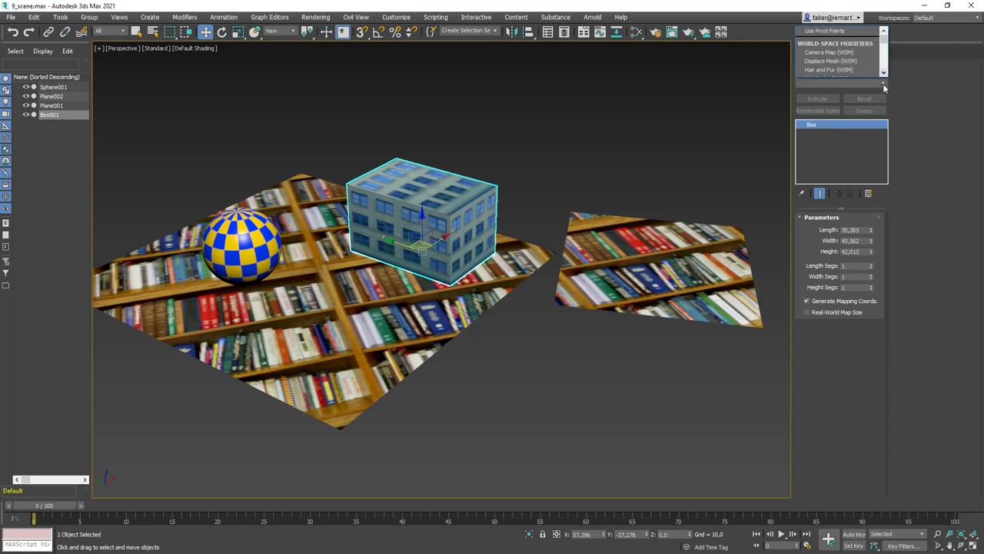
pyautogui.click(883, 82)
pyautogui.moveTo(884, 297); pyautogui.dragTo(884, 376)
pyautogui.click(823, 503)
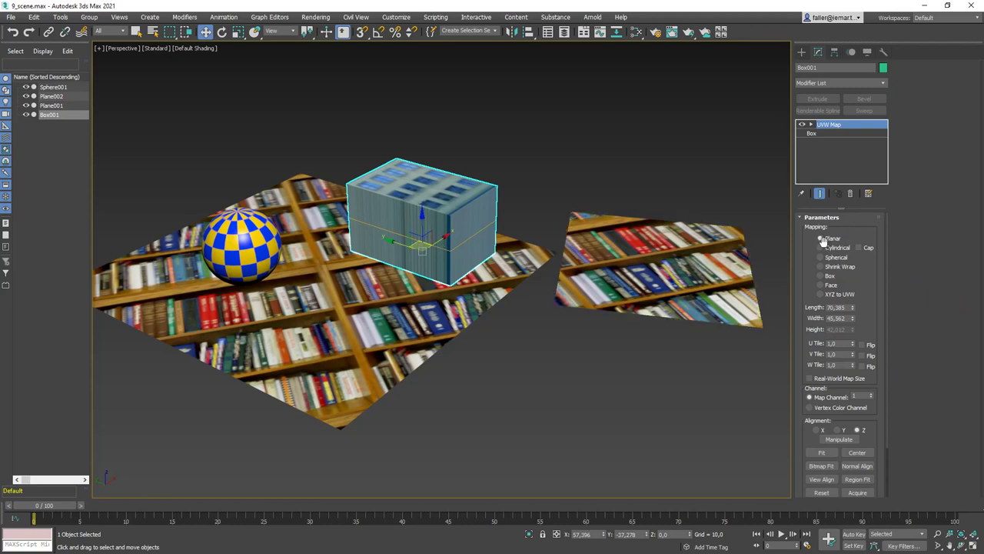
# Set the building-textured box's UVW mapping type to Box
pyautogui.click(820, 276)
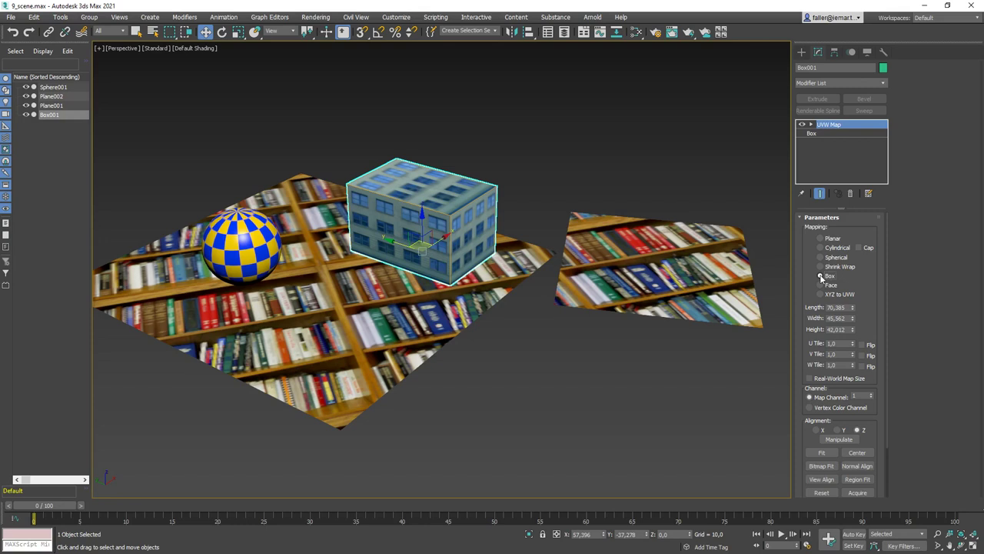
# Move the box's UVW mapping gizmo upward, tilt it by rotation, and reset the mapping
pyautogui.click(811, 124)
pyautogui.click(827, 134)
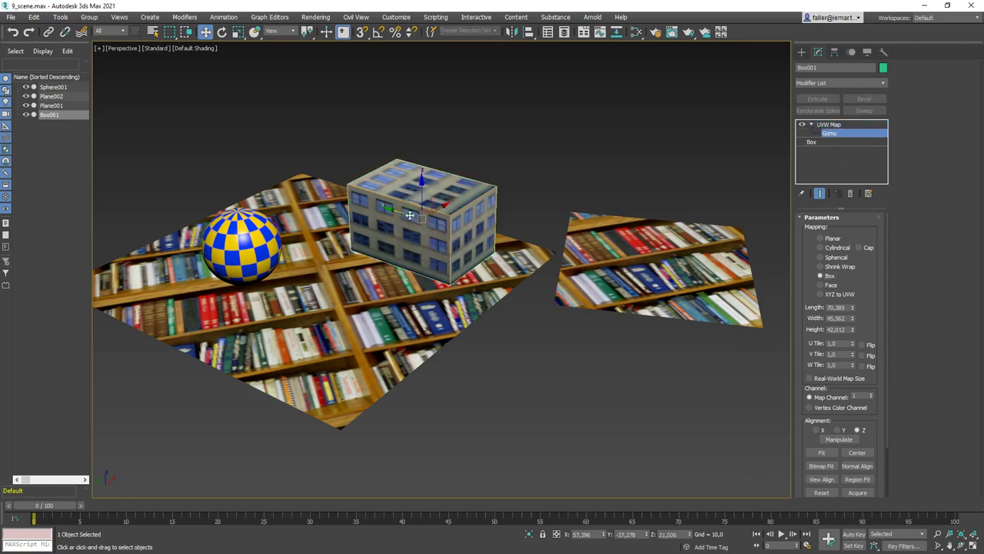
pyautogui.moveTo(404, 214); pyautogui.dragTo(405, 187)
pyautogui.click(221, 32)
pyautogui.rightClick(399, 186)
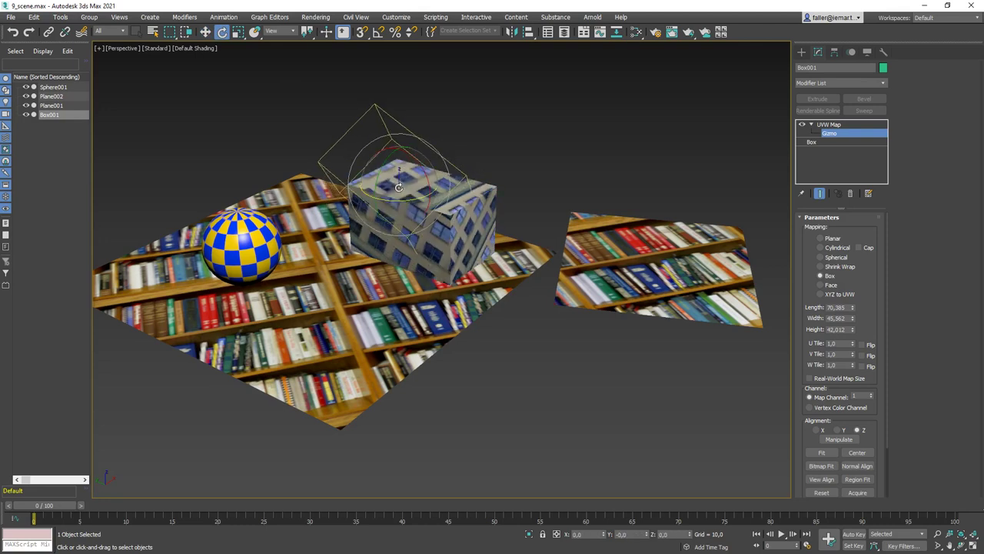
pyautogui.click(829, 124)
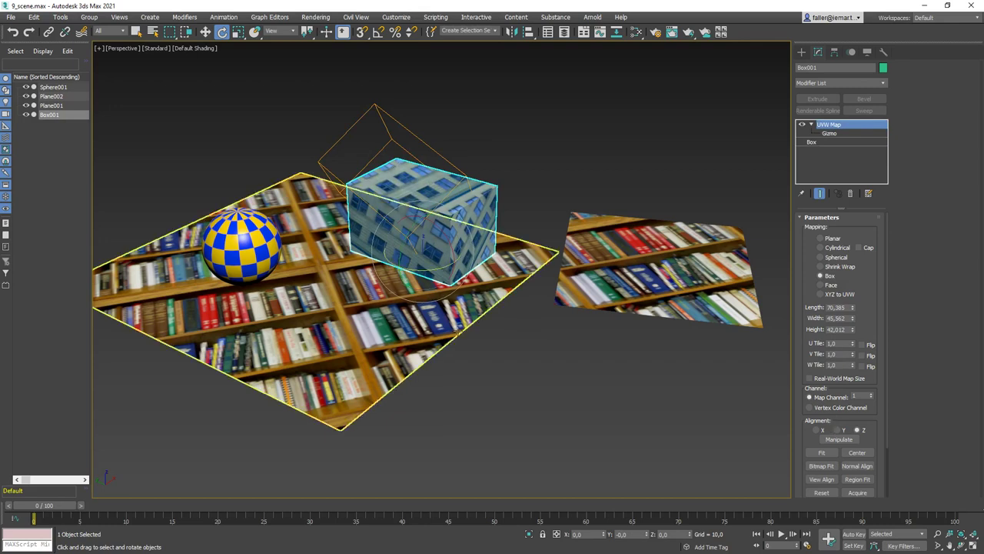
pyautogui.click(822, 493)
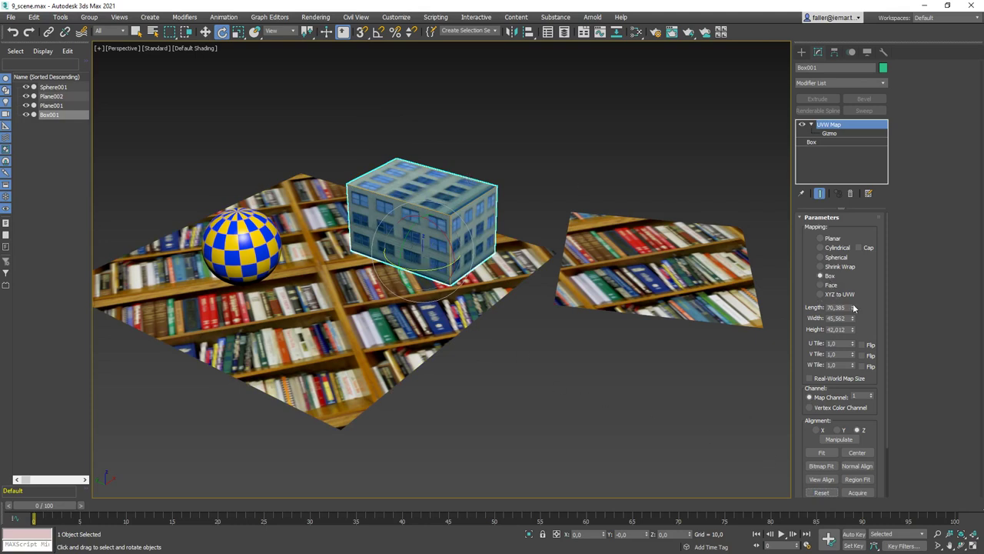
# Enlarge the box's mapping gizmo, fit it back to the box, and resize it to about 105 long by 83 wide
pyautogui.moveTo(852, 308)
pyautogui.mouseDown()
pyautogui.moveTo(855, 296)
pyautogui.moveTo(853, 318)
pyautogui.mouseUp()
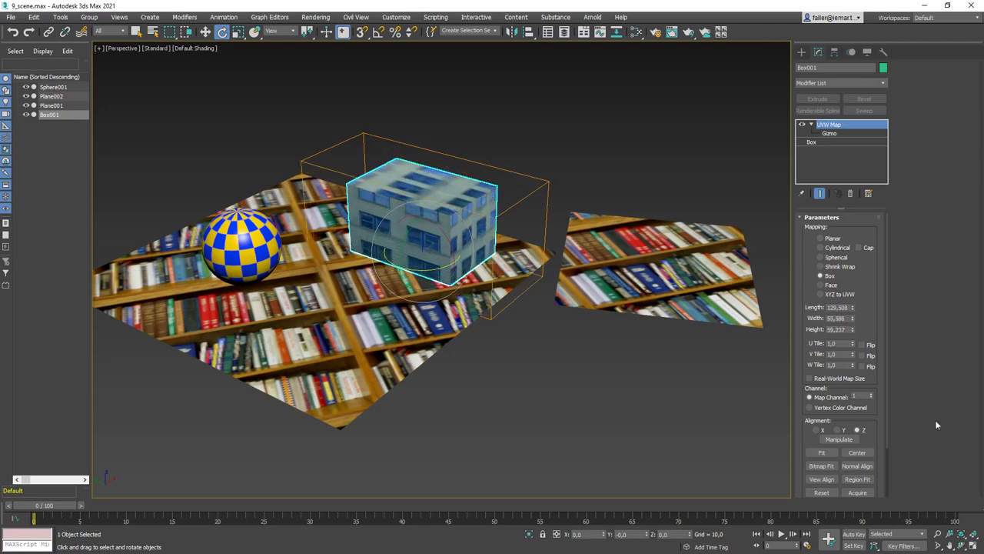
pyautogui.click(823, 453)
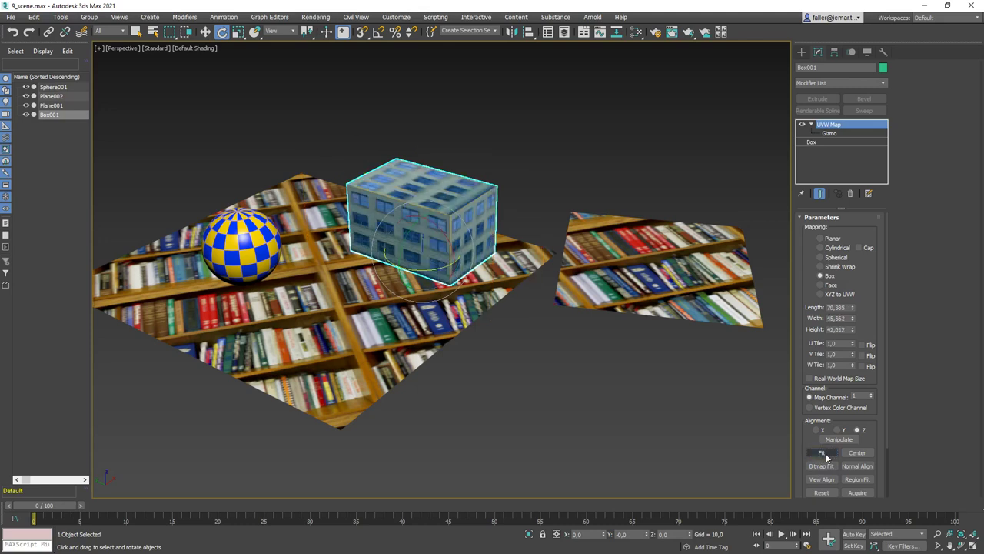
pyautogui.moveTo(853, 308); pyautogui.dragTo(852, 254)
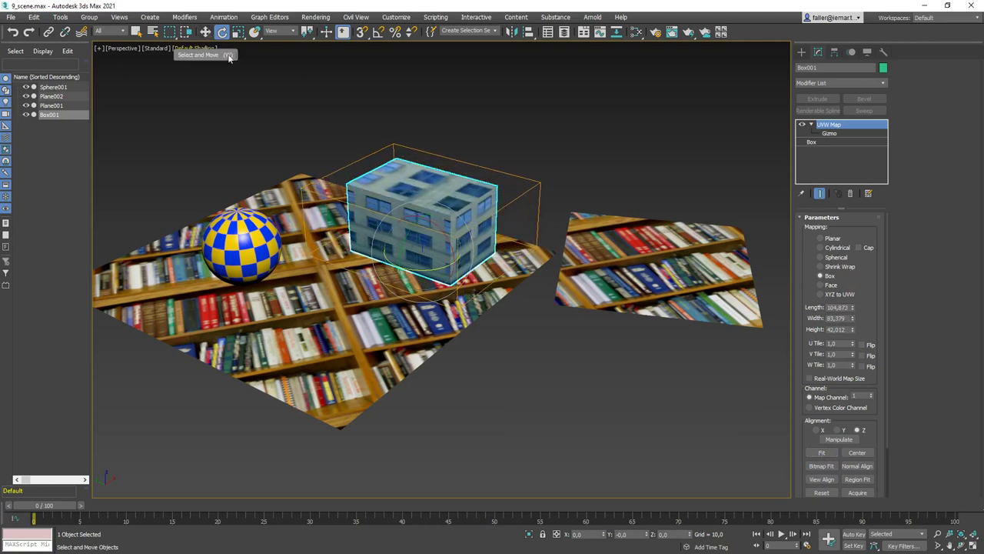
# Rotate the enlarged mapping gizmo about the vertical axis, fit it to the box, and reset the mapping
pyautogui.click(838, 135)
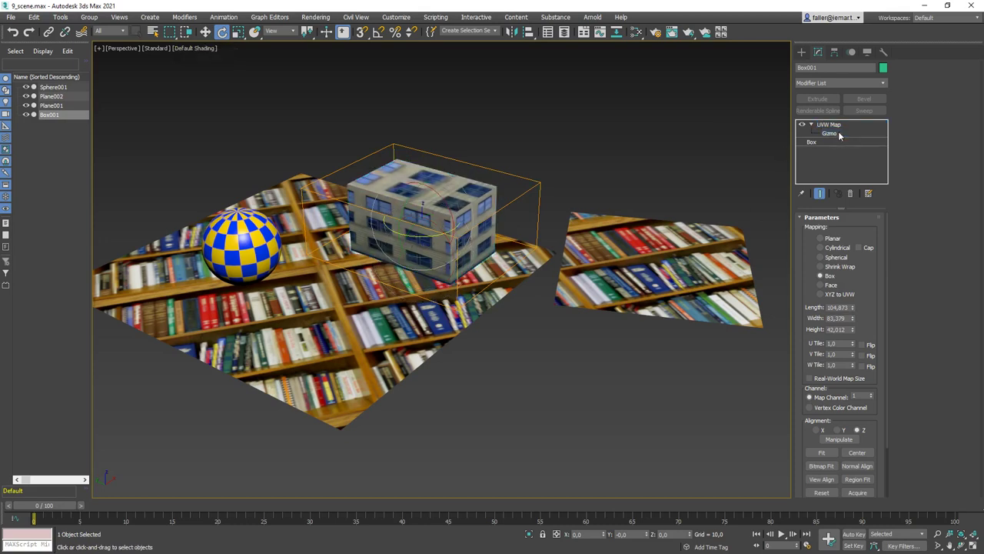
pyautogui.moveTo(425, 233); pyautogui.dragTo(396, 254)
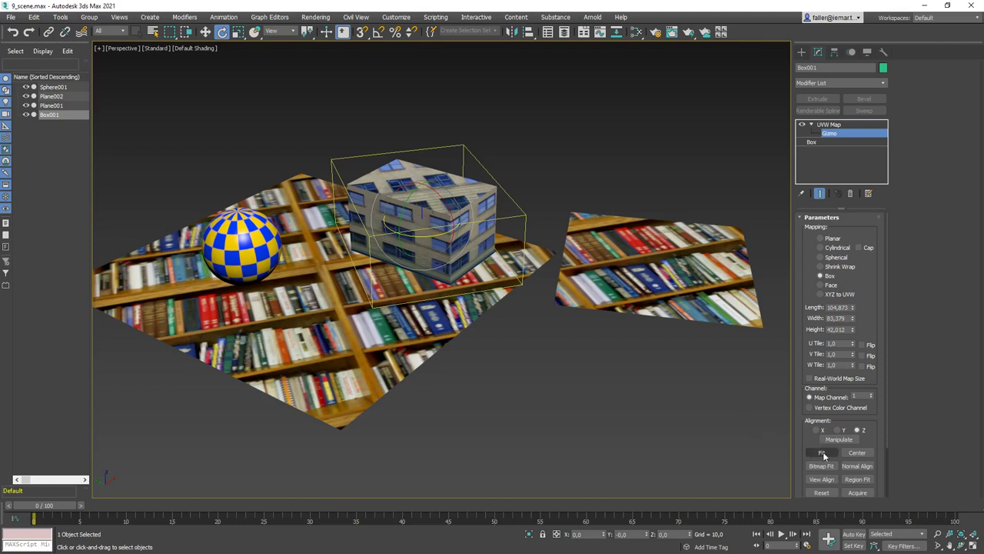
pyautogui.click(822, 453)
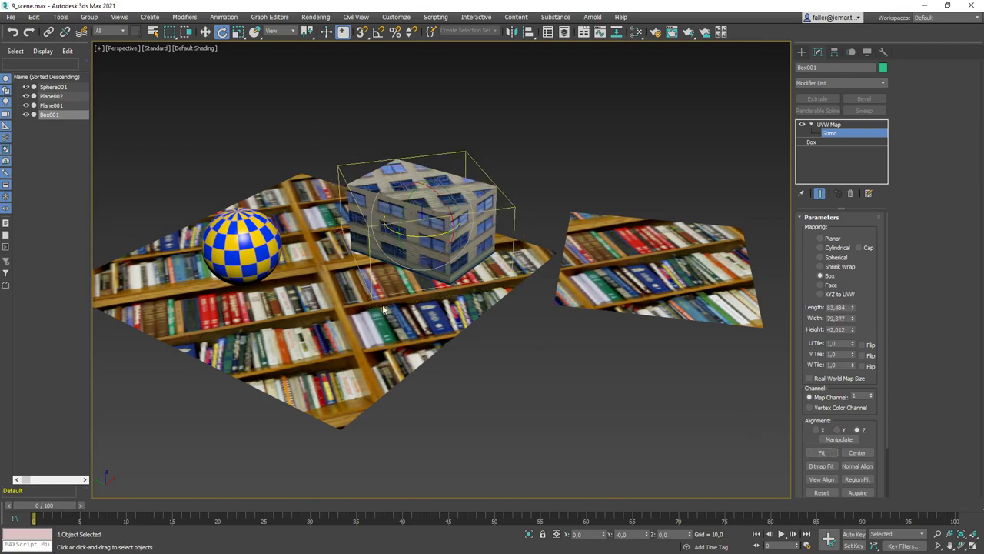
pyautogui.click(828, 124)
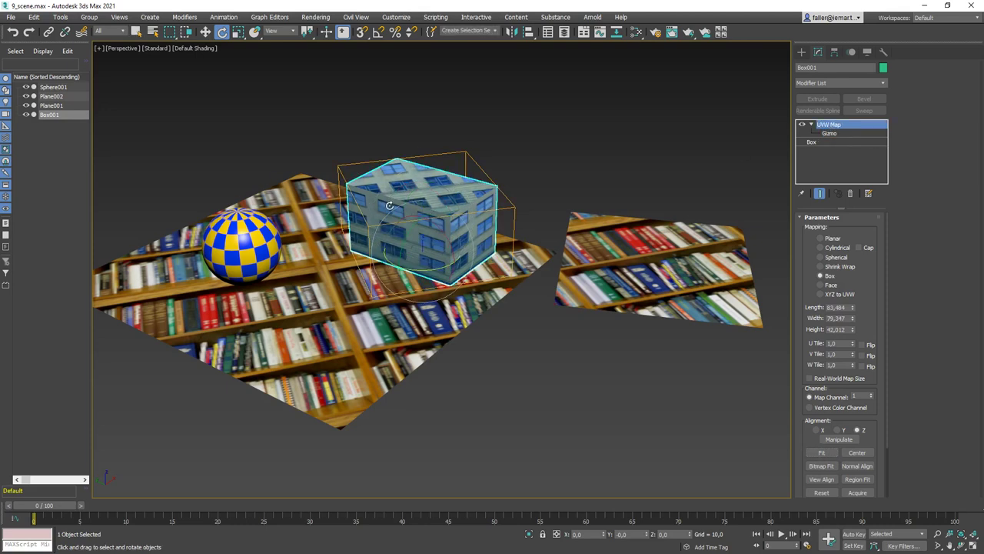
pyautogui.click(821, 492)
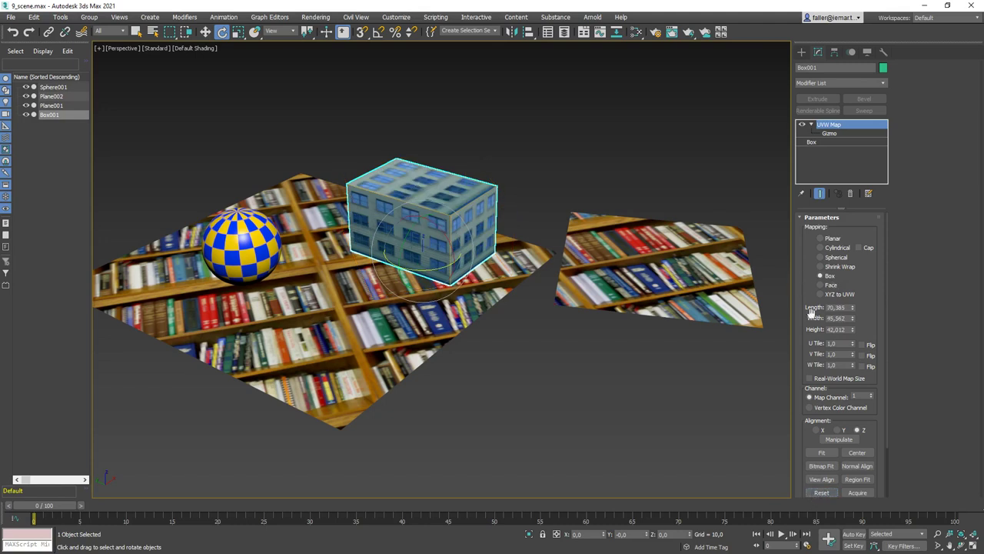
# Set the box's texture tiling to U 2, V 4 and W 1 and deselect the box
pyautogui.click(839, 344)
pyautogui.write('2')
pyautogui.press('Tab')
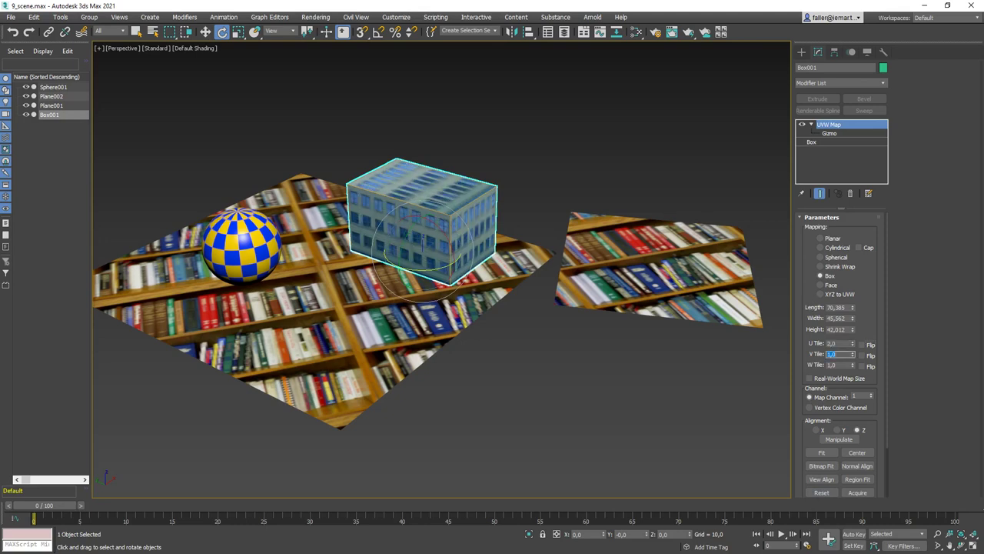
pyautogui.write('4')
pyautogui.press('Tab')
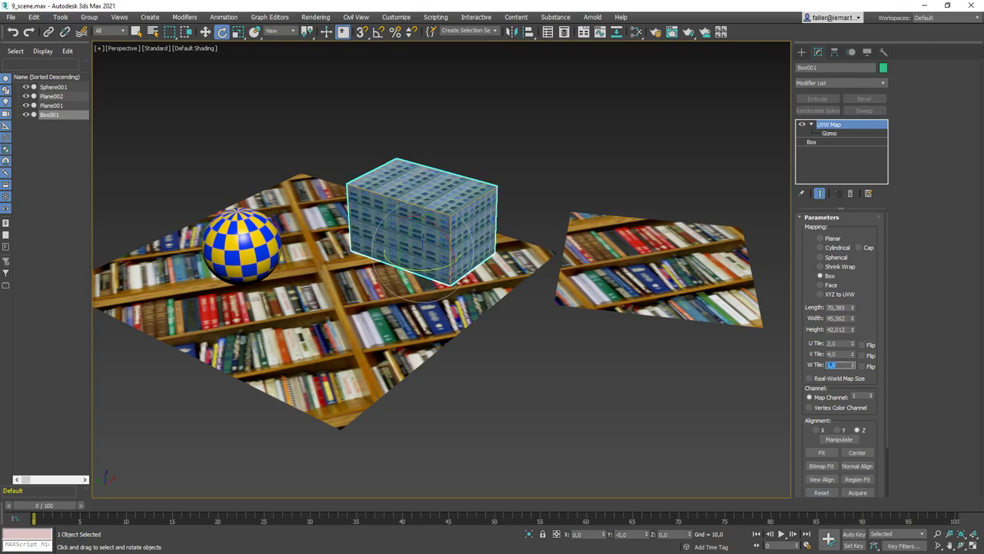
pyautogui.press('Return')
pyautogui.moveTo(501, 321)
pyautogui.keyDown('alt'); pyautogui.mouseDown(button='middle')
pyautogui.moveTo(503, 276)
pyautogui.moveTo(492, 309)
pyautogui.mouseUp(button='middle'); pyautogui.keyUp('alt')
pyautogui.doubleClick(839, 366)
pyautogui.write('1')
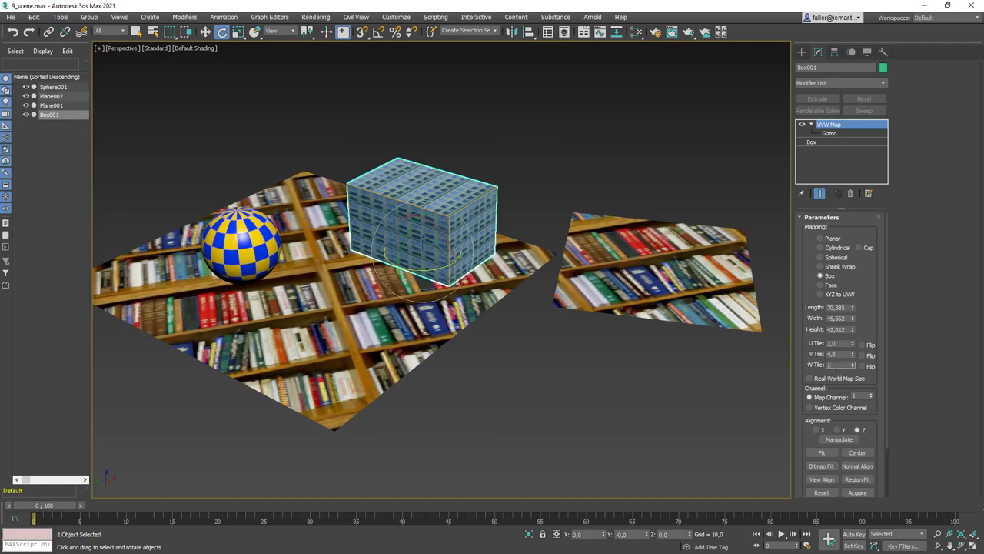
pyautogui.click(655, 386)
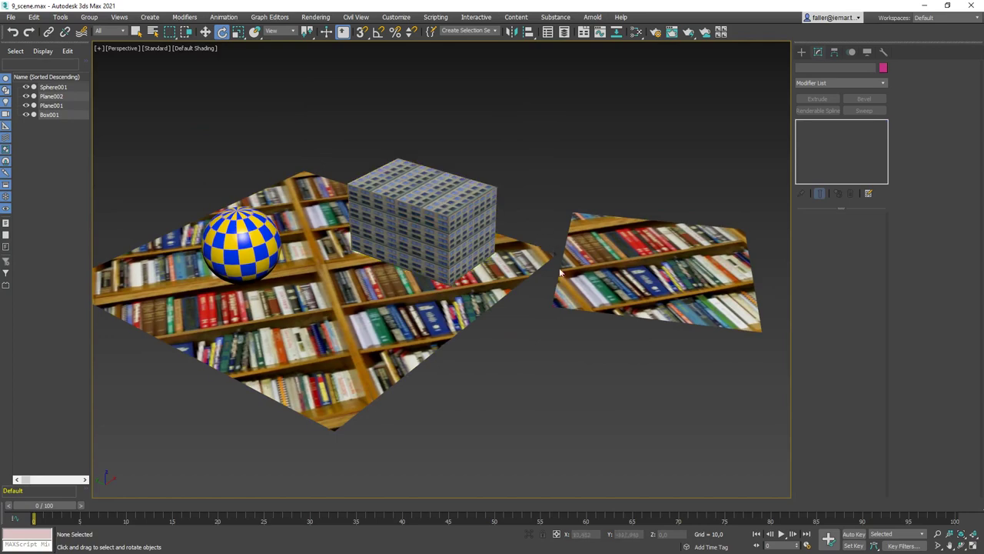
pyautogui.scroll(5, 465, 186)
pyautogui.scroll(-3, 450, 215)
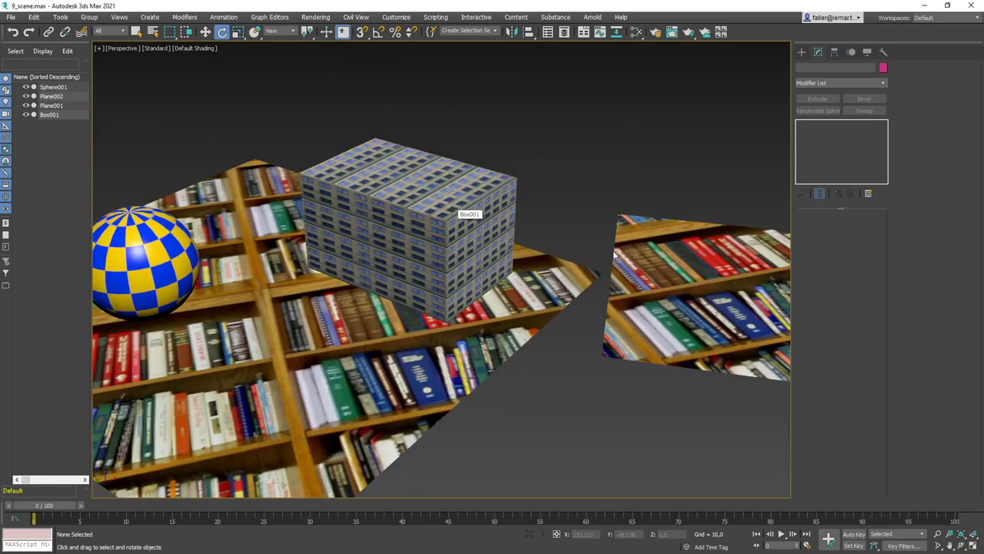
pyautogui.click(511, 224)
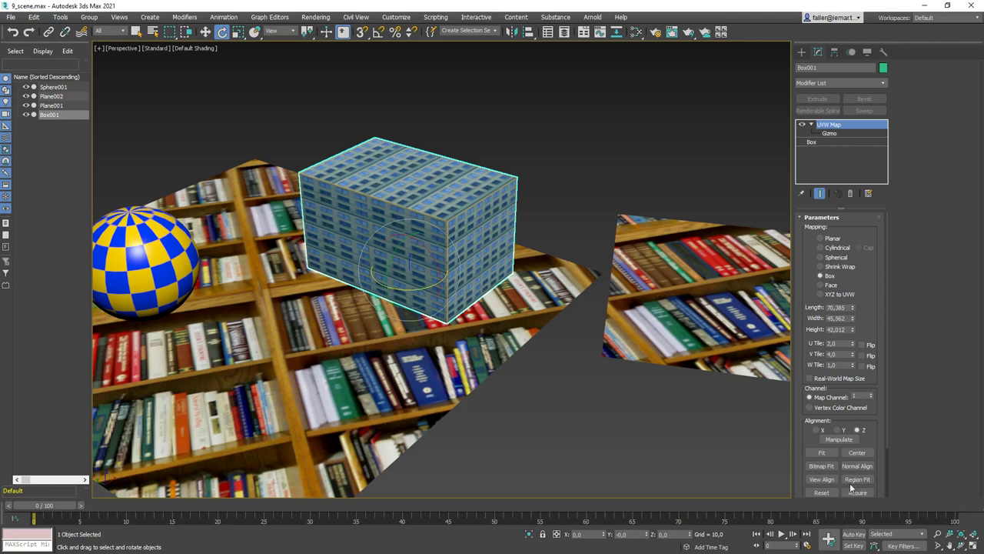
pyautogui.click(822, 479)
pyautogui.click(556, 150)
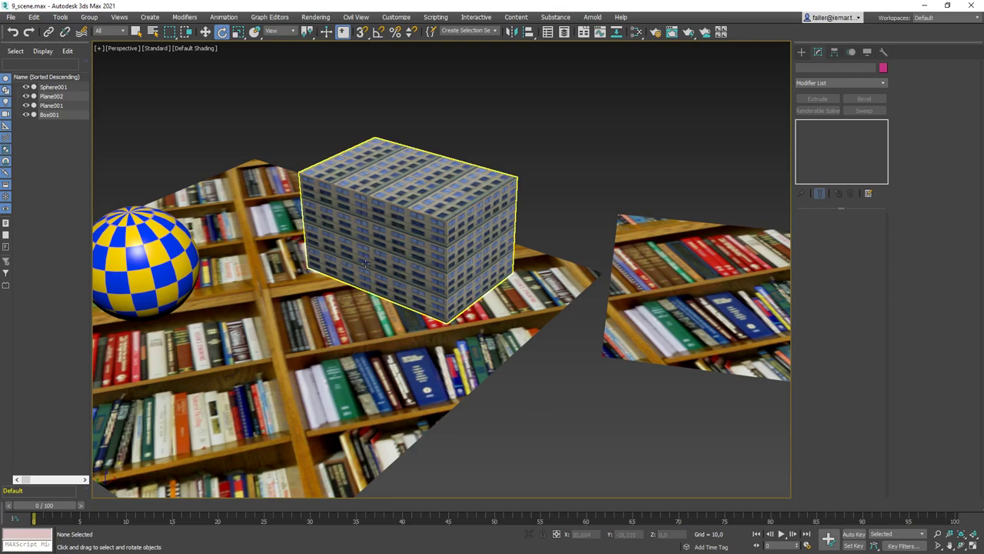
# Open the Slate Material Editor for the large bookcase plane and line up its bitmap node with the material's Diffuse Color input
pyautogui.keyDown('alt'); pyautogui.moveTo(332, 312); pyautogui.dragTo(381, 255, button='middle'); pyautogui.keyUp('alt')
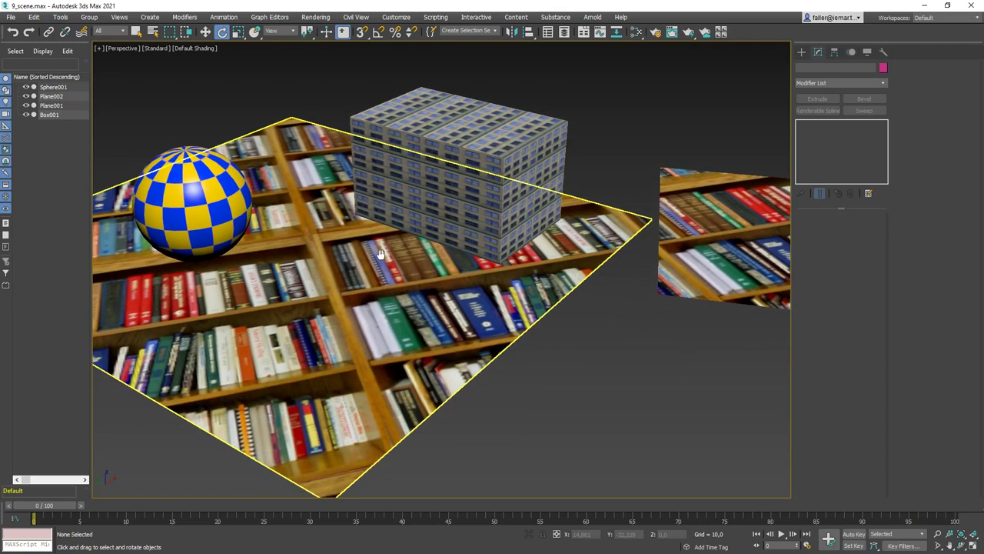
pyautogui.click(358, 307)
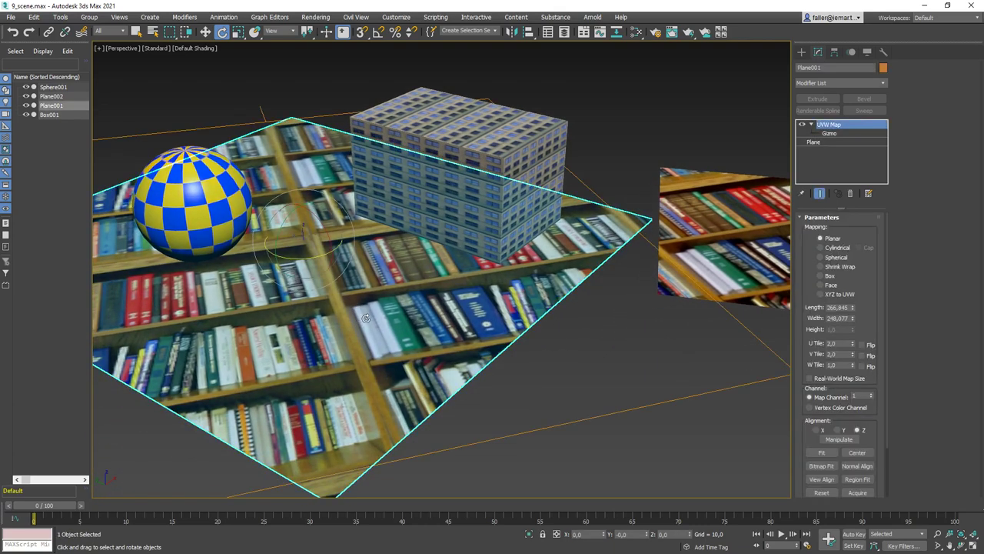
pyautogui.press('m')
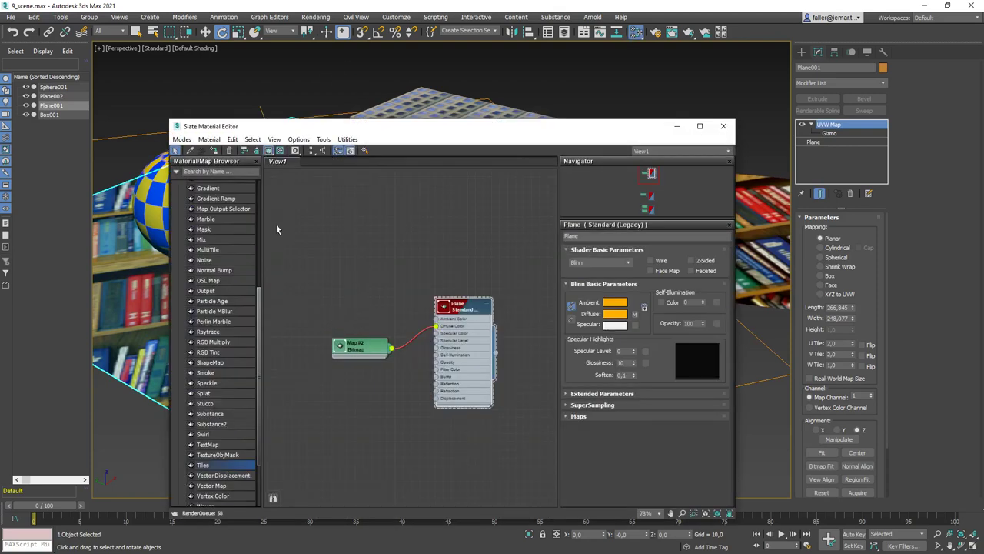
pyautogui.moveTo(442, 134); pyautogui.dragTo(491, 84)
pyautogui.scroll(3, 433, 301)
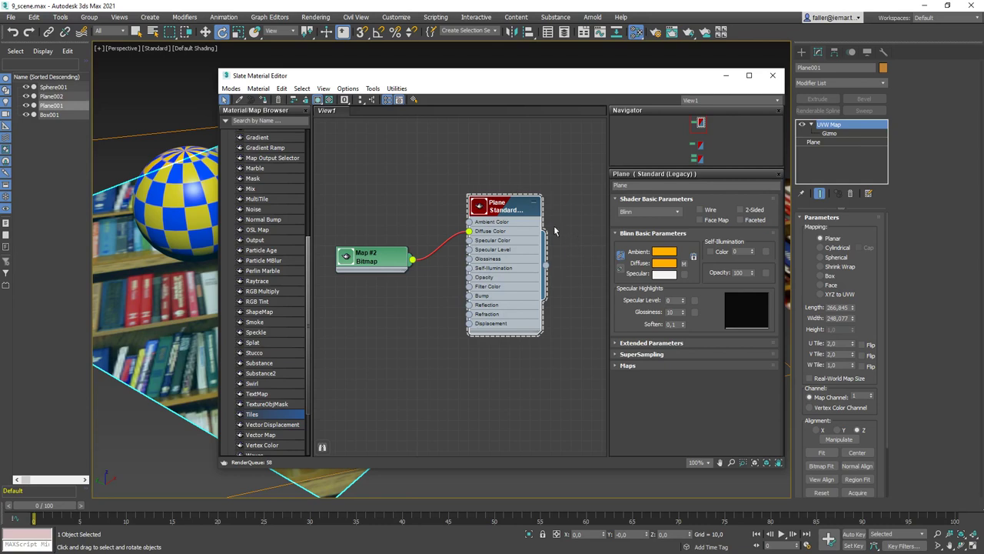
pyautogui.moveTo(517, 207); pyautogui.dragTo(527, 187)
pyautogui.moveTo(395, 260); pyautogui.dragTo(415, 208)
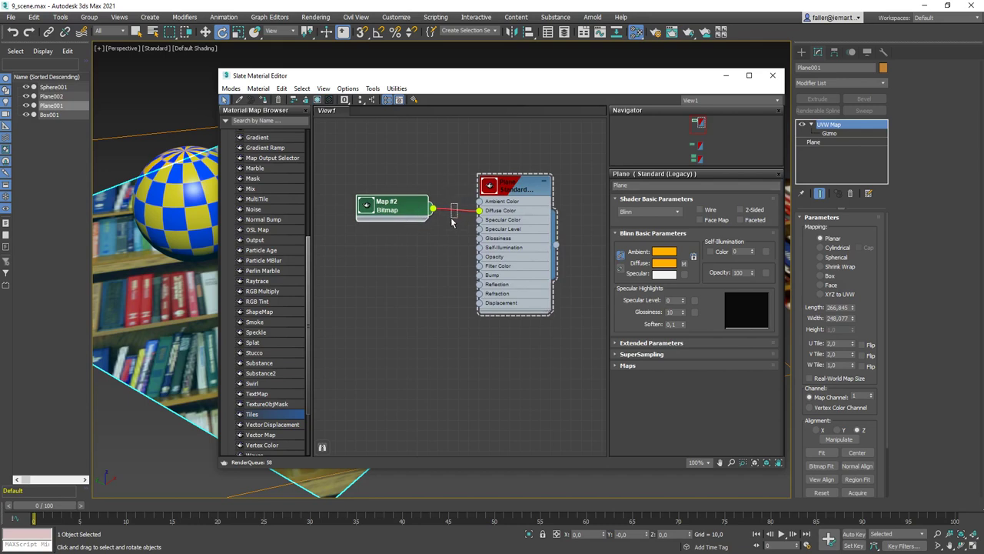
pyautogui.click(451, 223)
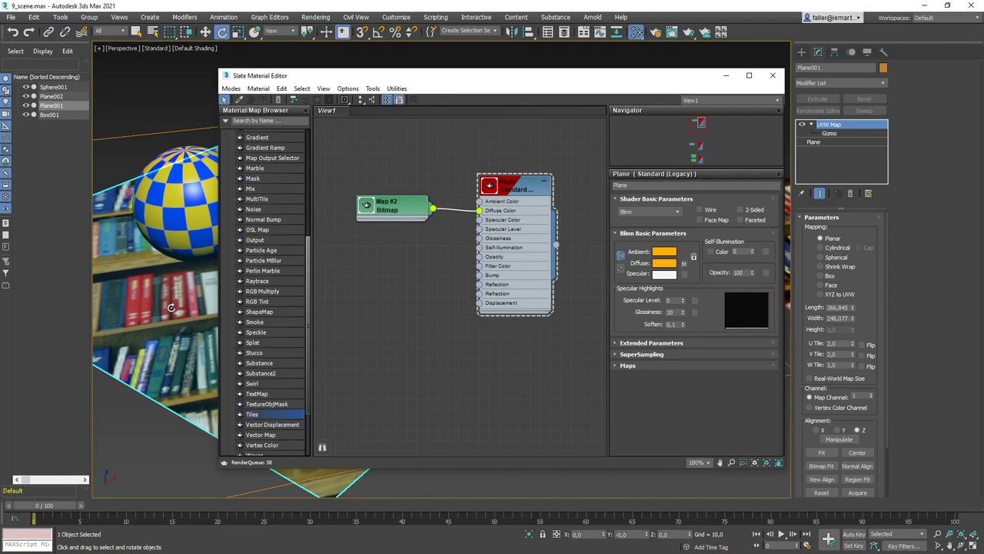
# Disconnect the Map #2 bitmap from the Plane material's Diffuse Color slot
pyautogui.moveTo(479, 209); pyautogui.dragTo(462, 222)
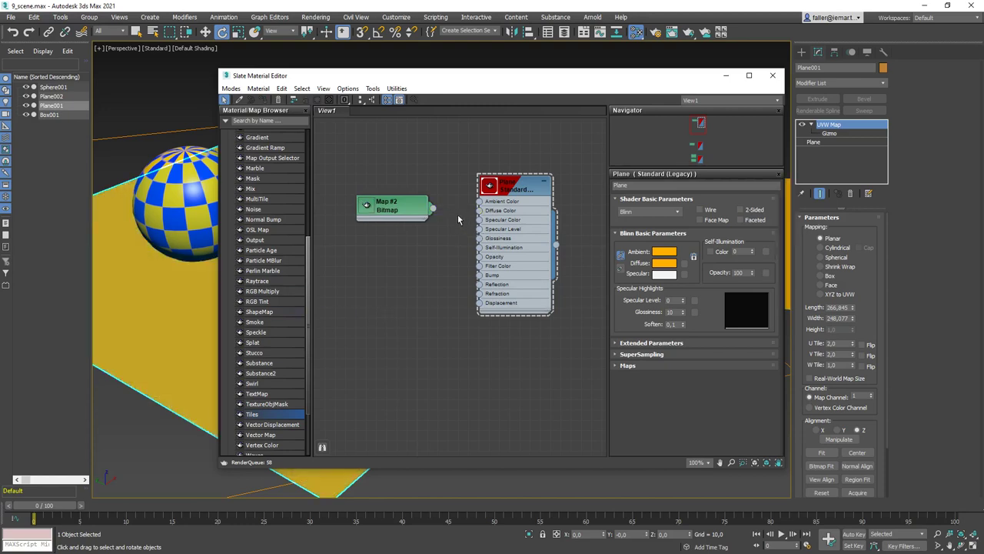
pyautogui.moveTo(461, 77); pyautogui.dragTo(642, 81)
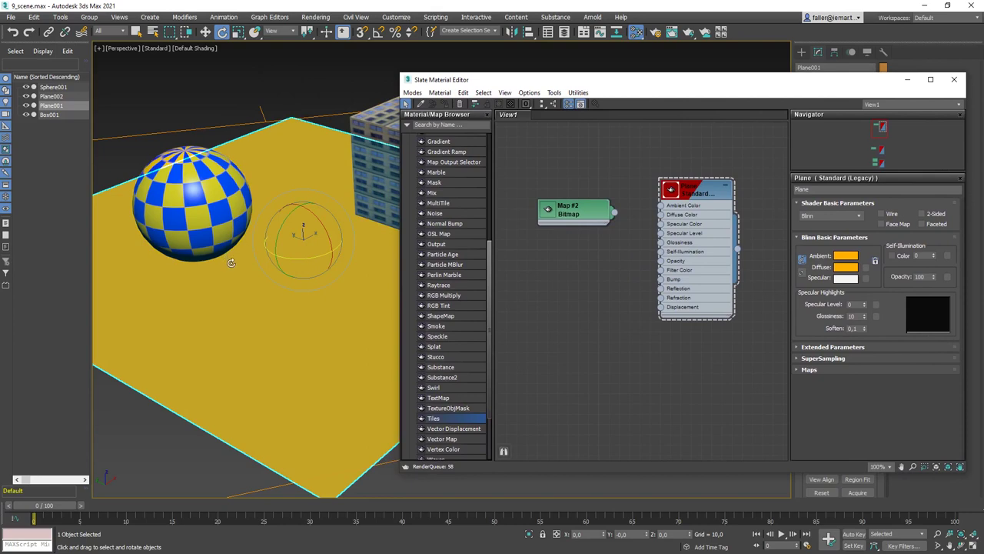
pyautogui.click(277, 173)
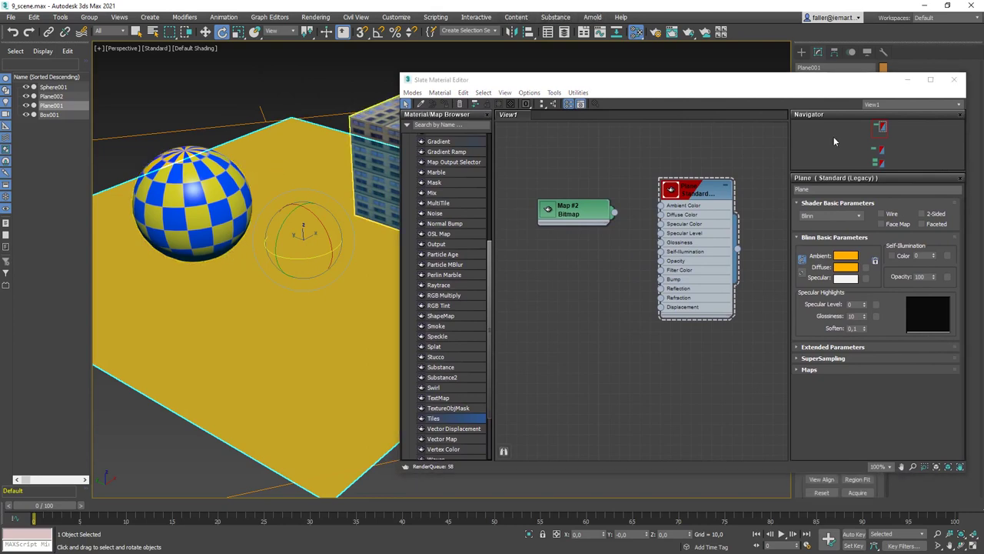
# Select the UVW Map gizmo of Plane001 and reset its mapping
pyautogui.moveTo(818, 80); pyautogui.dragTo(563, 302)
pyautogui.click(830, 133)
pyautogui.click(824, 493)
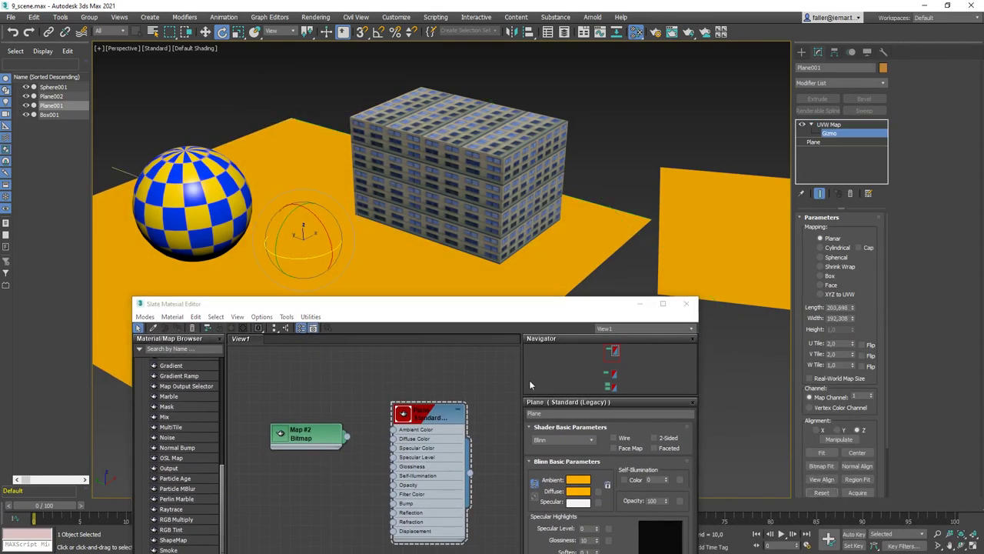
pyautogui.click(515, 305)
pyautogui.moveTo(784, 74); pyautogui.dragTo(776, 79)
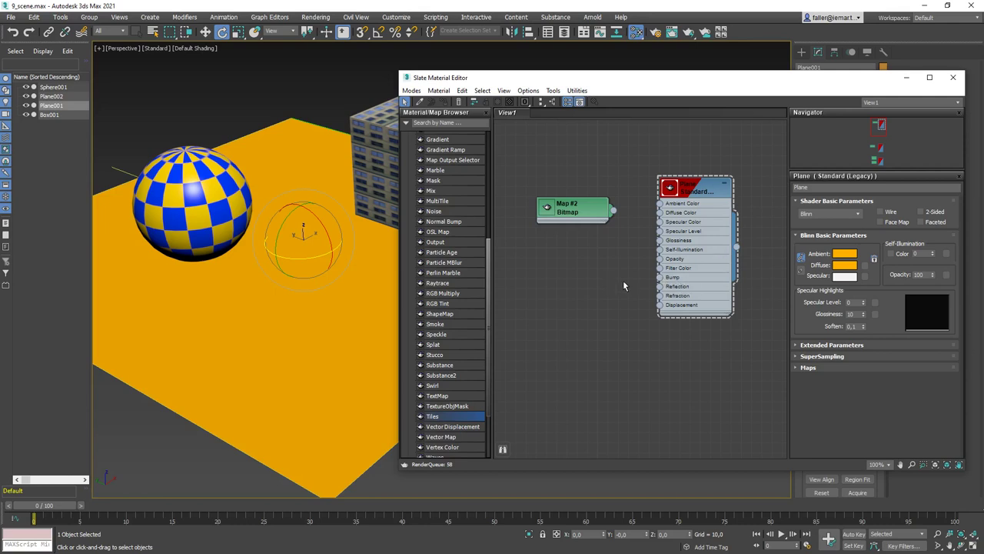
# Connect a new Bitmap map using texture-tire-treads.png to the Plane material's Bump slot and render the perspective view
pyautogui.moveTo(489, 256); pyautogui.dragTo(487, 142)
pyautogui.moveTo(436, 225); pyautogui.dragTo(586, 285)
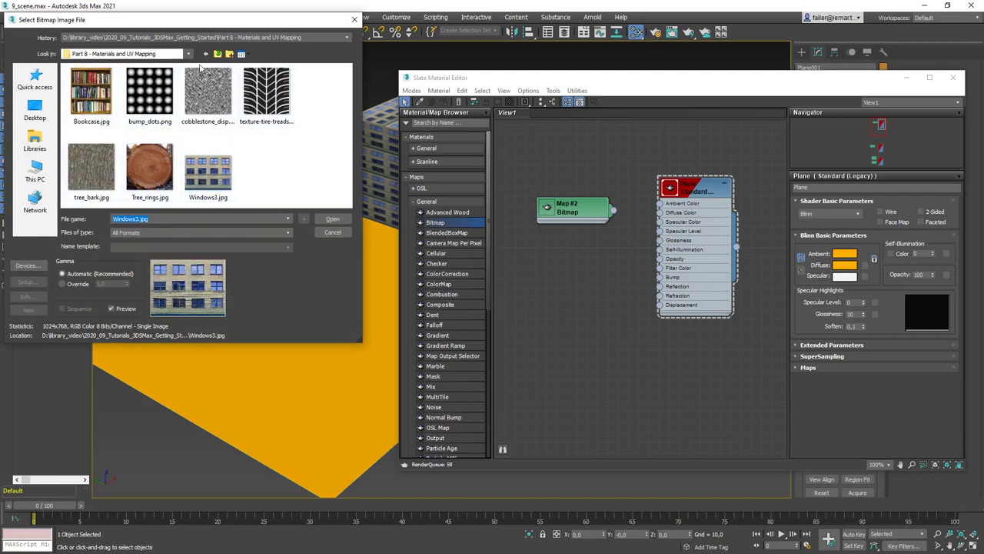
pyautogui.doubleClick(273, 90)
pyautogui.click(583, 281)
pyautogui.moveTo(583, 281); pyautogui.dragTo(659, 276)
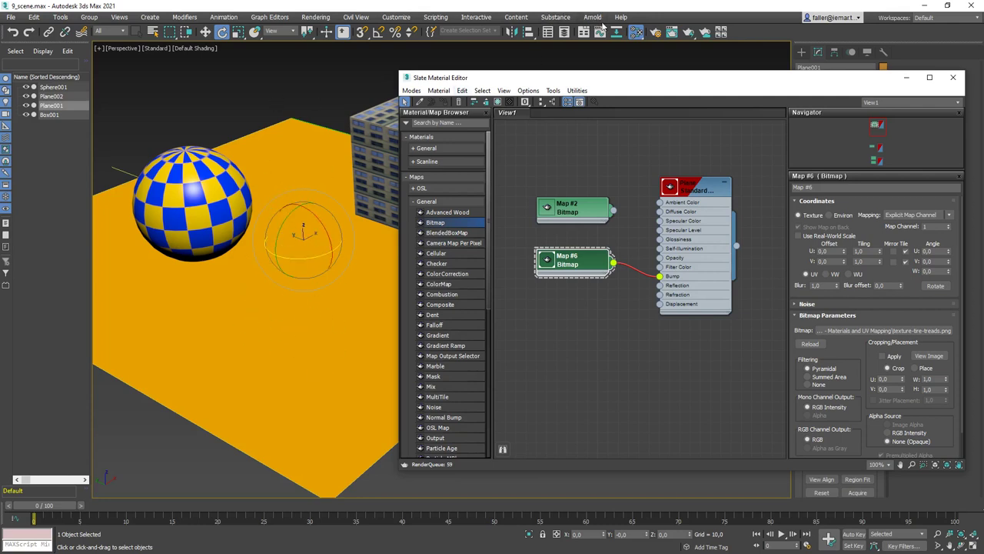
pyautogui.click(688, 32)
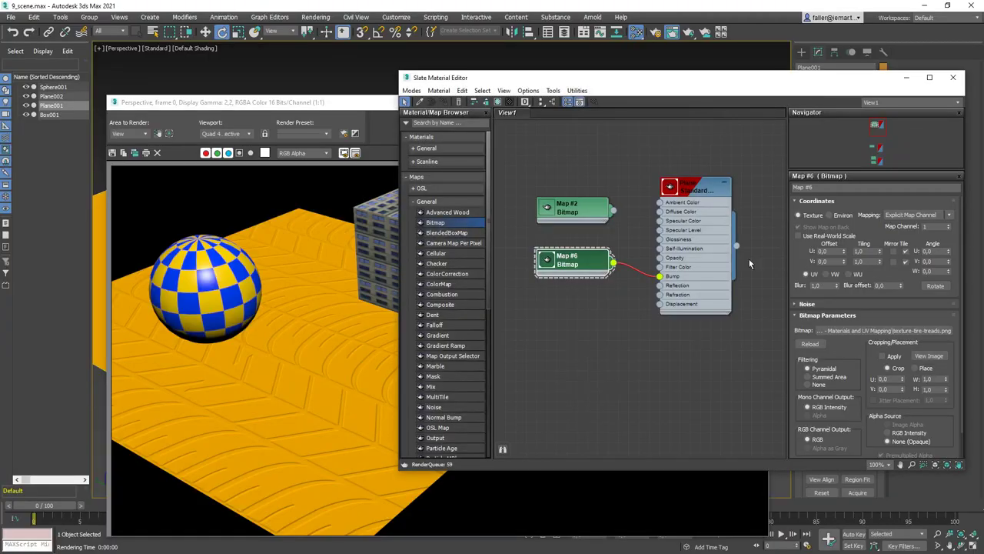
# Raise the Plane material's bump amount to 76 in its map settings and render the perspective view
pyautogui.doubleClick(689, 182)
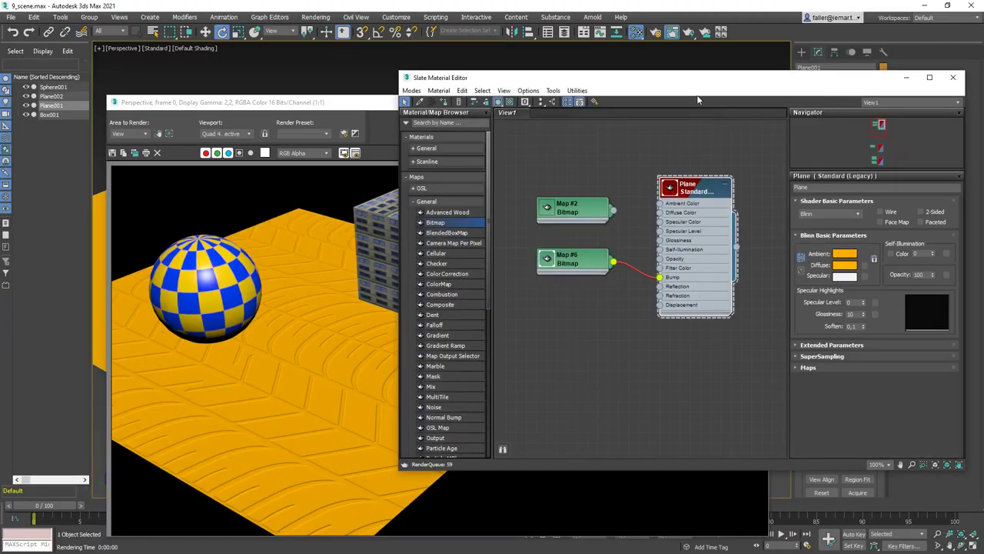
pyautogui.moveTo(697, 81); pyautogui.dragTo(477, 65)
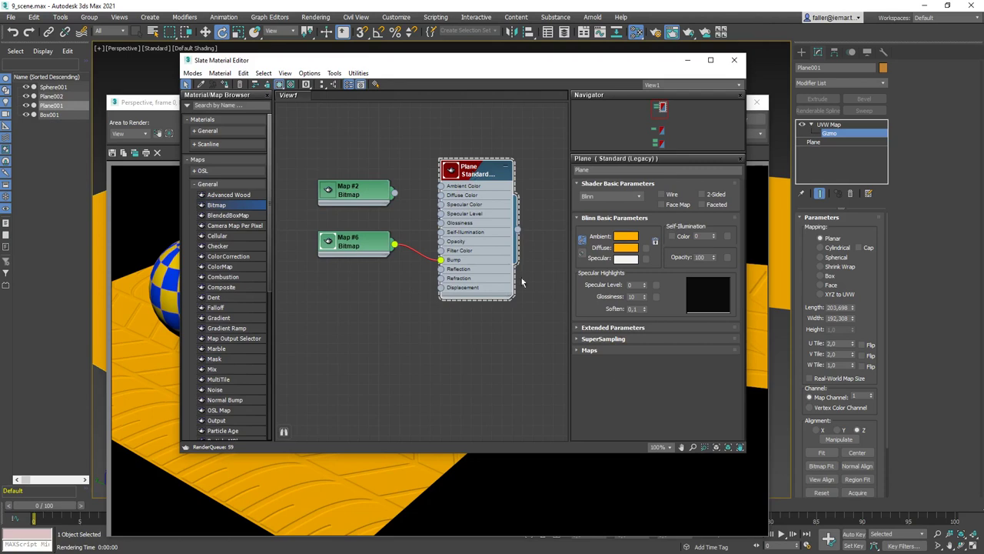
pyautogui.click(578, 351)
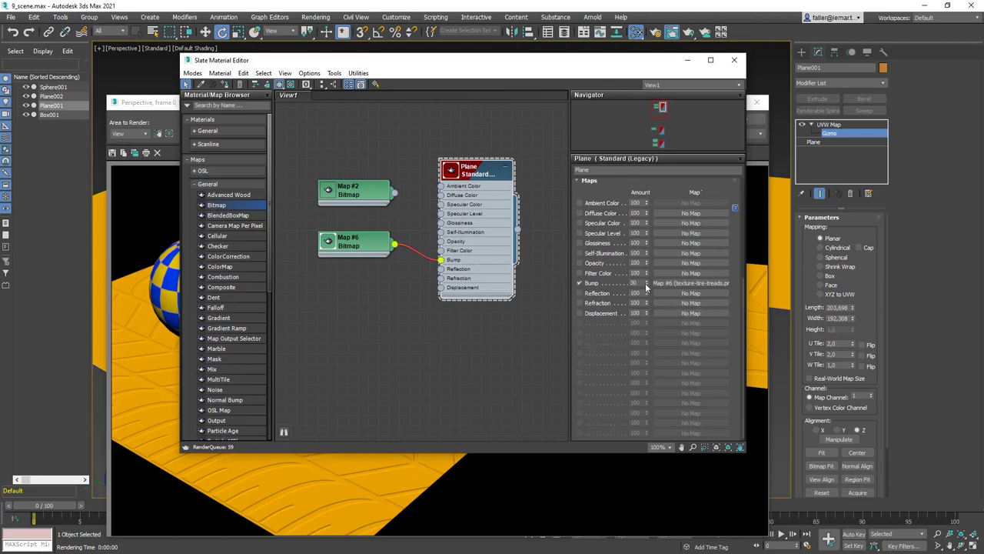
pyautogui.moveTo(473, 60); pyautogui.dragTo(580, 52)
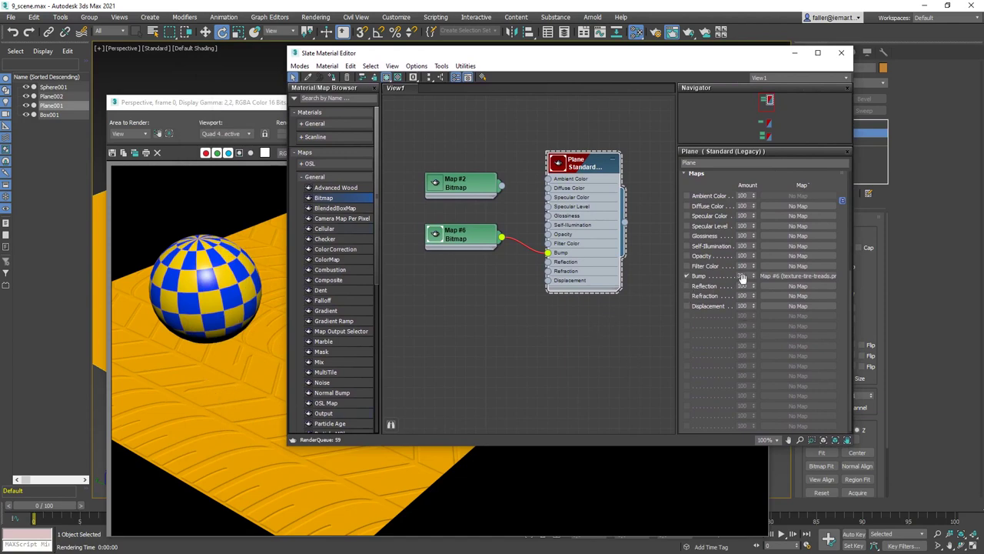
pyautogui.moveTo(753, 278); pyautogui.dragTo(751, 249)
pyautogui.click(688, 34)
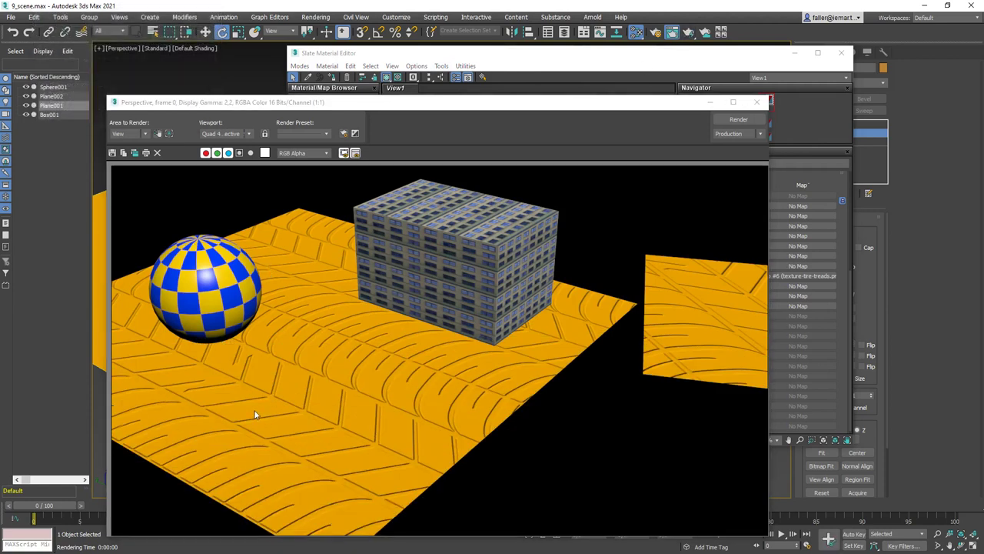
# Increase the bump amount further for a test render, and set it to 50 after the render
pyautogui.click(768, 55)
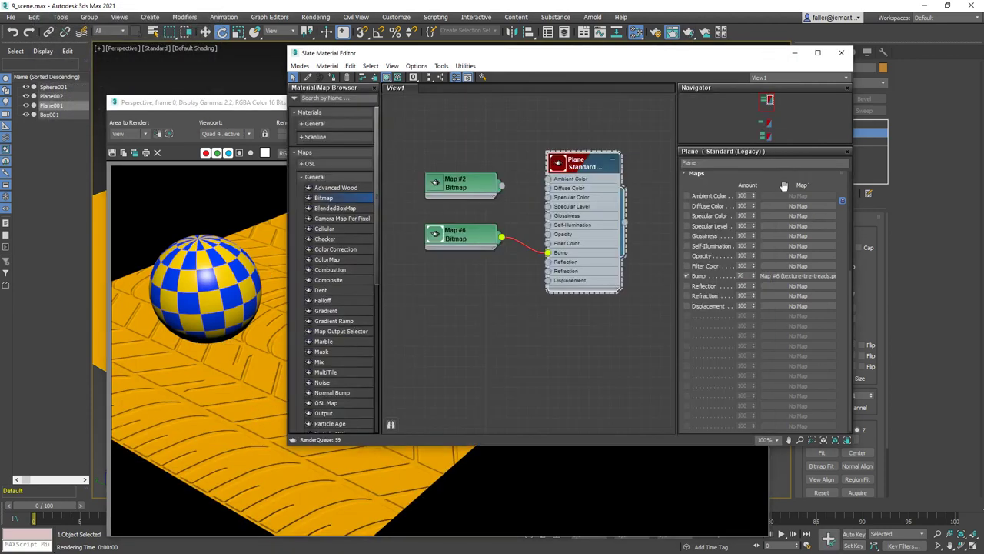
pyautogui.doubleClick(742, 275)
pyautogui.moveTo(753, 277); pyautogui.dragTo(761, 132)
pyautogui.click(689, 33)
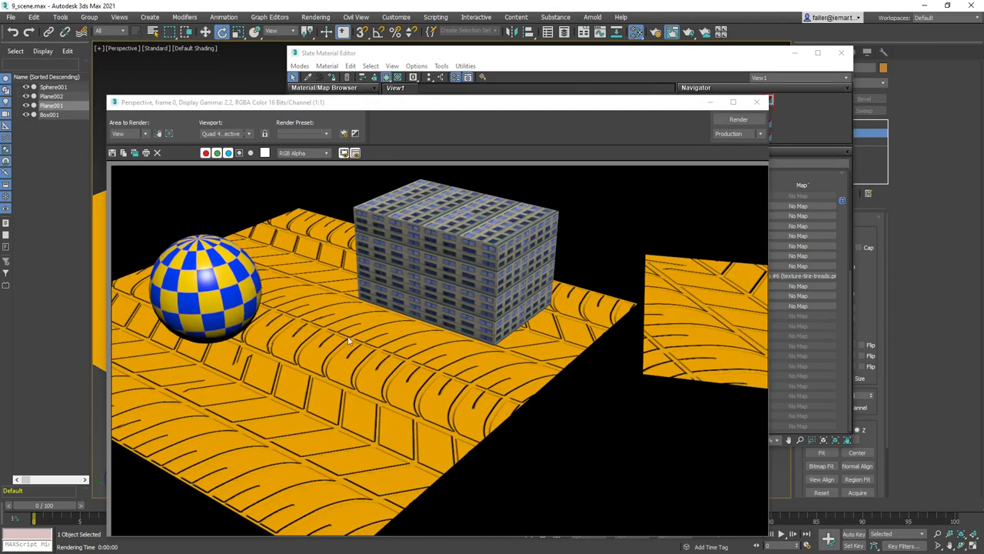
pyautogui.click(675, 66)
pyautogui.doubleClick(742, 275)
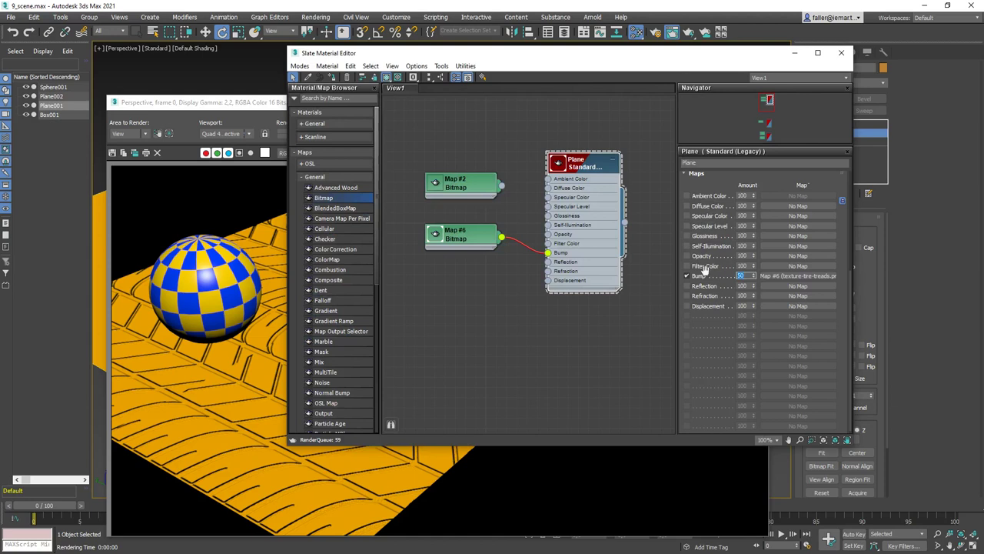
# Replace the Map #6 bitmap's image with bump_dots.png and render the perspective view
pyautogui.doubleClick(462, 241)
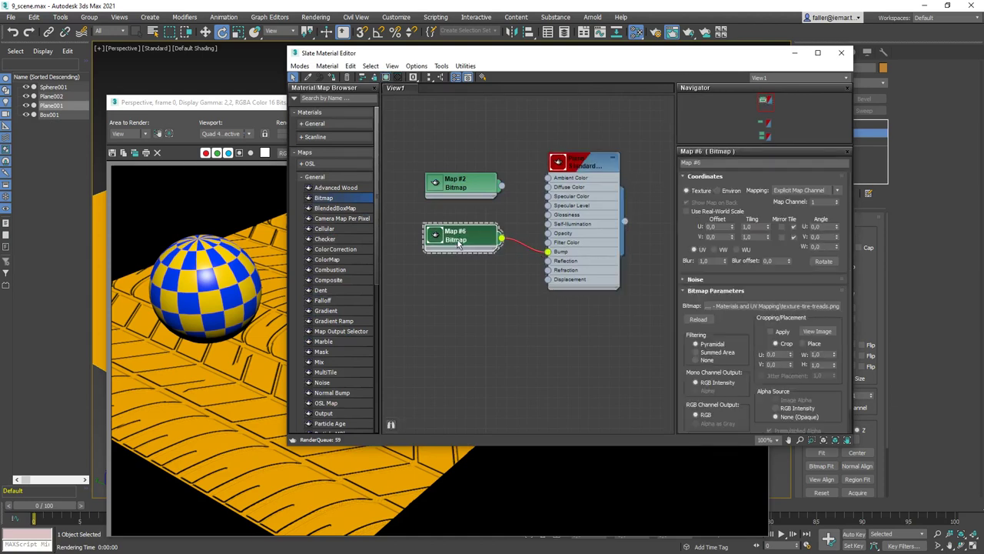
pyautogui.click(781, 306)
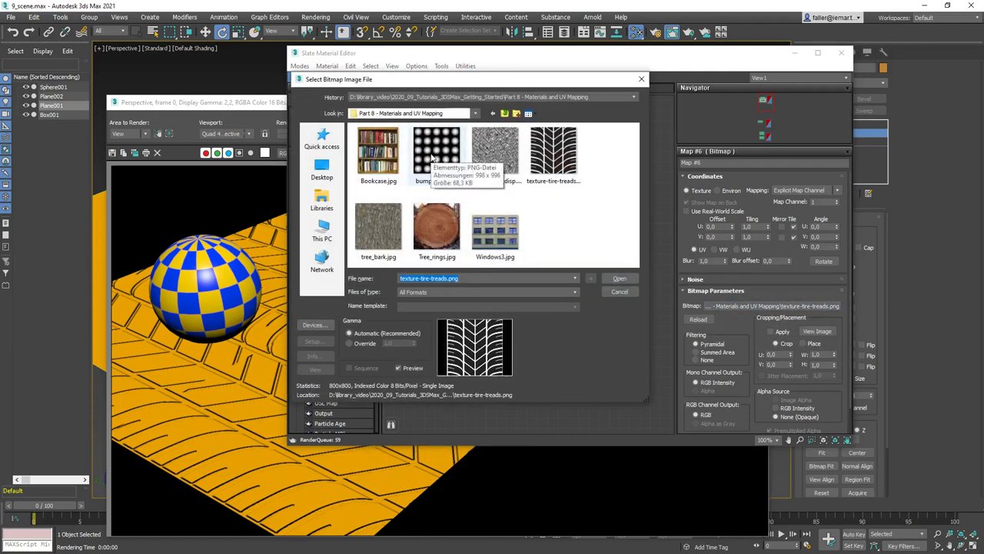
pyautogui.doubleClick(432, 154)
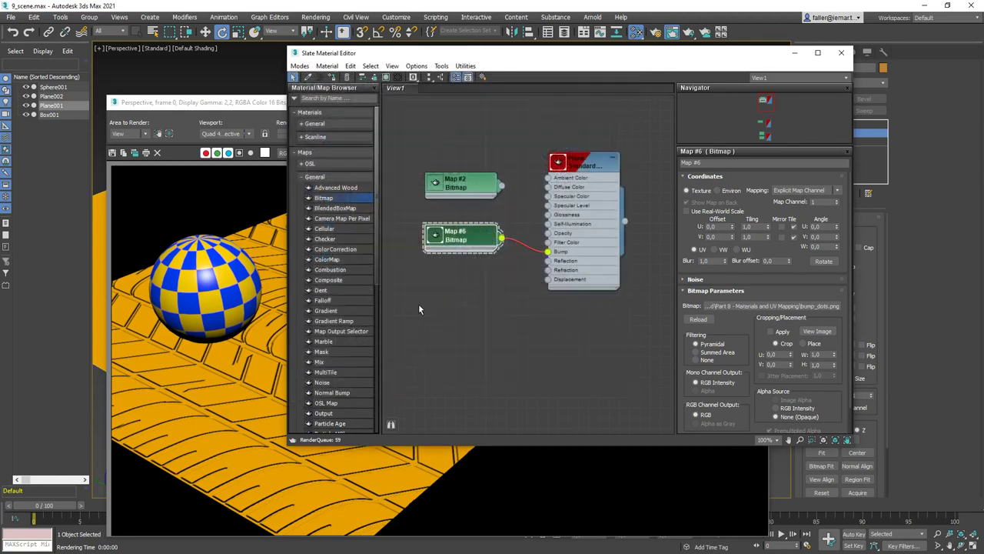
pyautogui.click(689, 33)
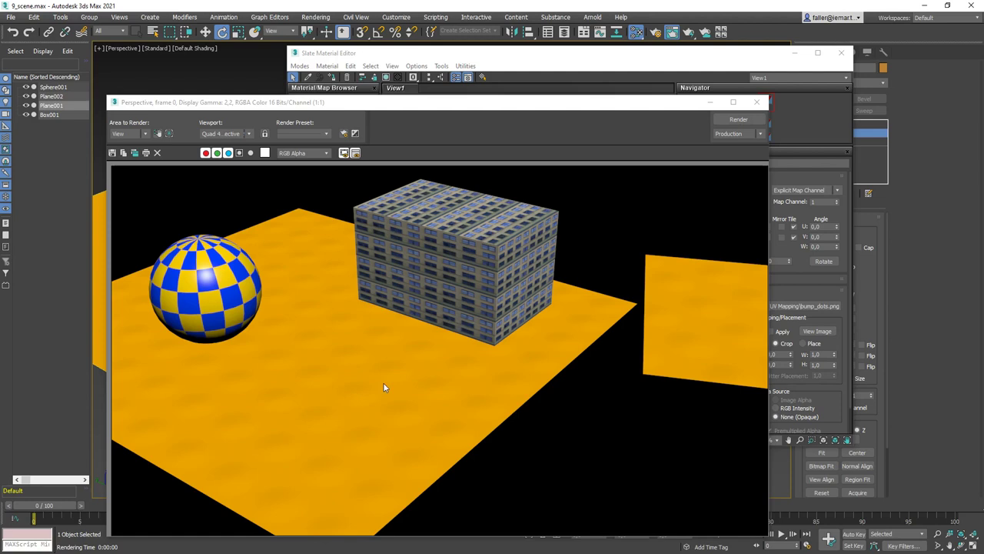
# View the bump_dots.png image at full size and close the preview
pyautogui.click(644, 57)
pyautogui.click(824, 333)
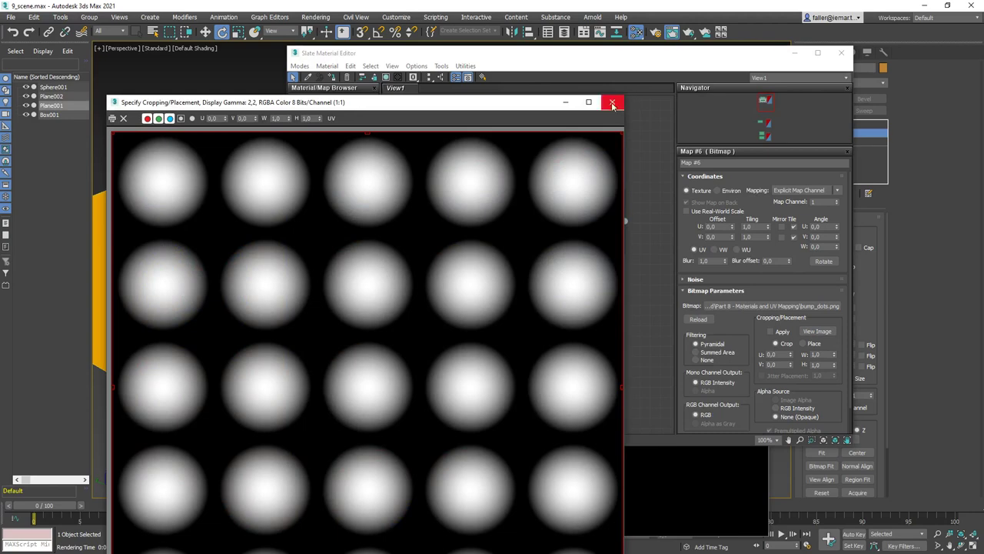
pyautogui.click(612, 103)
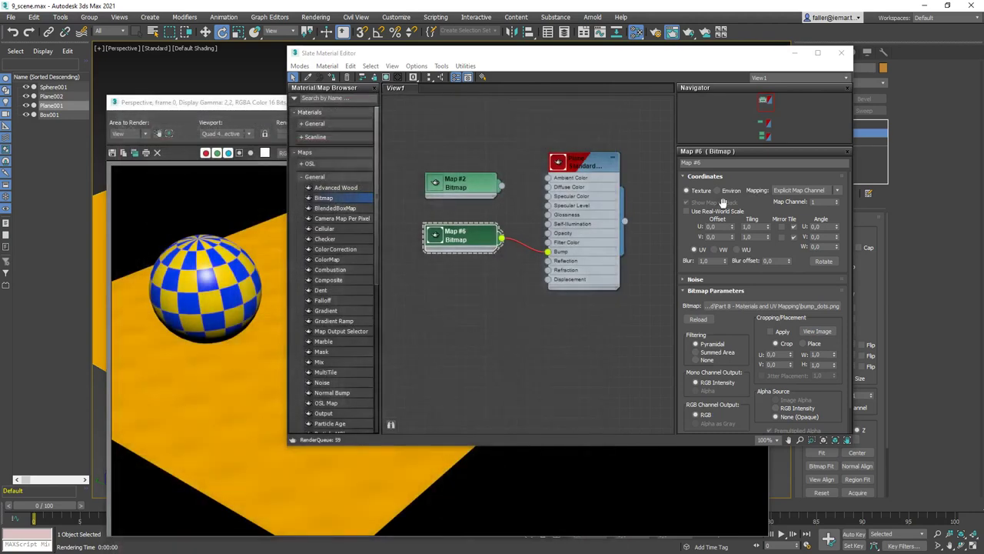
# Set the Plane material's bump amount to -100 and render the perspective view
pyautogui.doubleClick(586, 163)
pyautogui.scroll(-3, 734, 351)
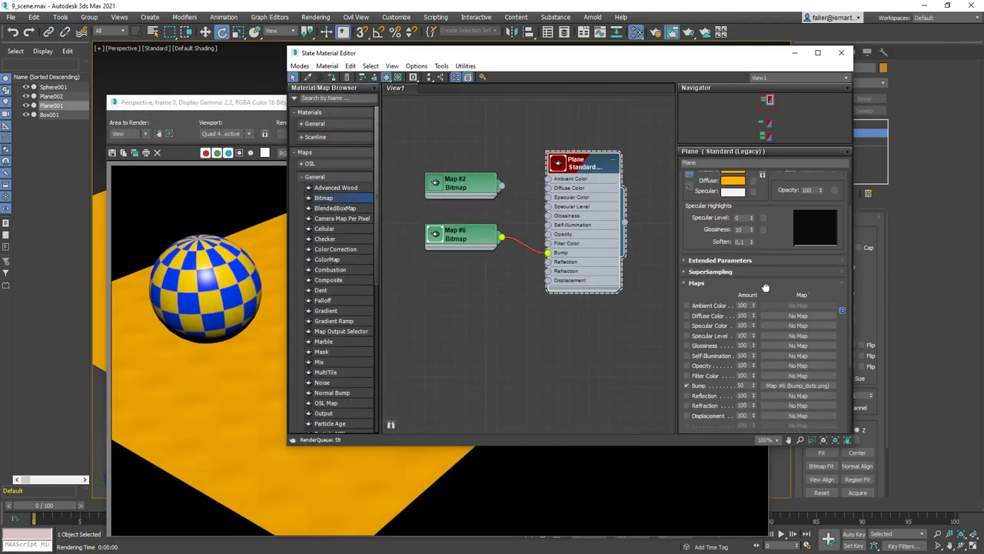
pyautogui.doubleClick(740, 361)
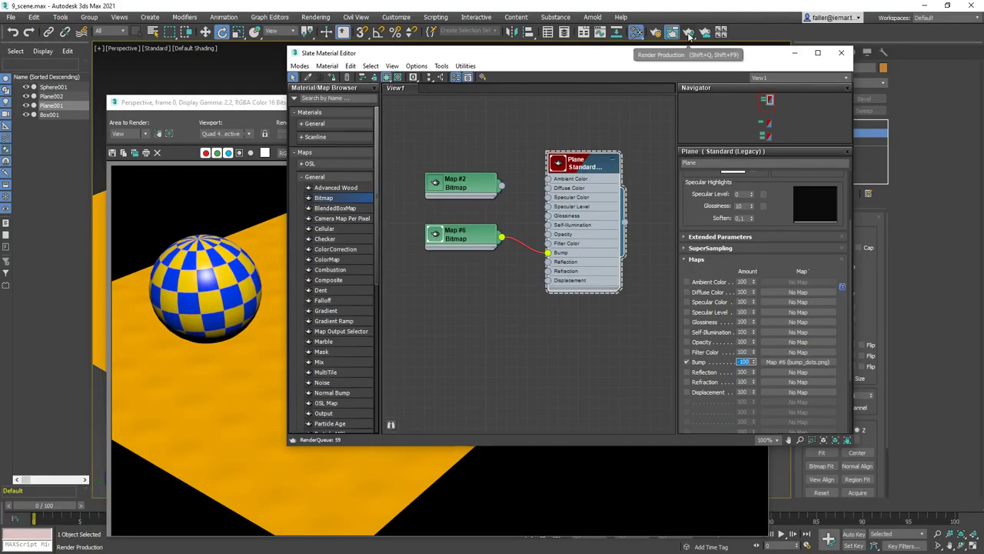
pyautogui.click(690, 36)
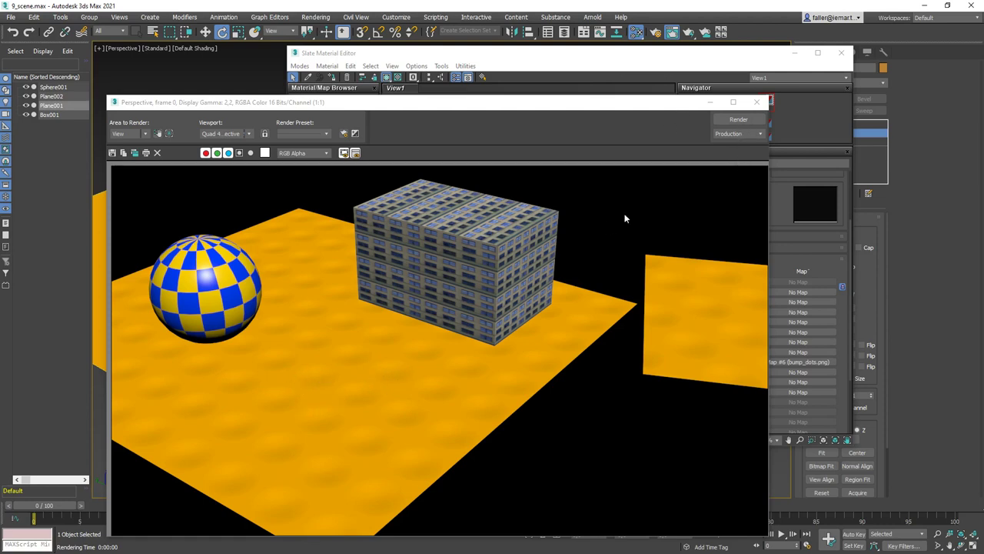
# Invert the output of the Map #6 bitmap and render the perspective view
pyautogui.click(750, 56)
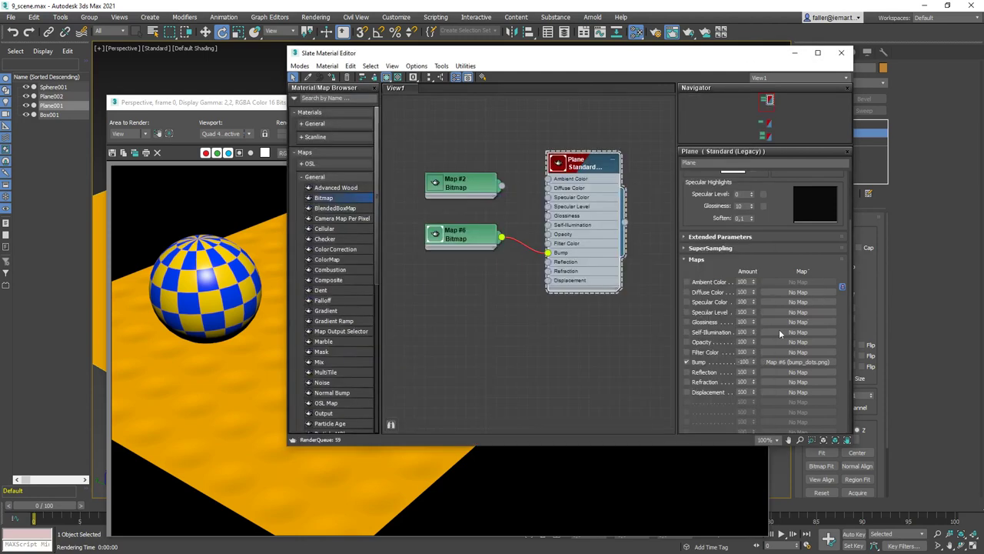
pyautogui.click(743, 361)
pyautogui.doubleClick(457, 235)
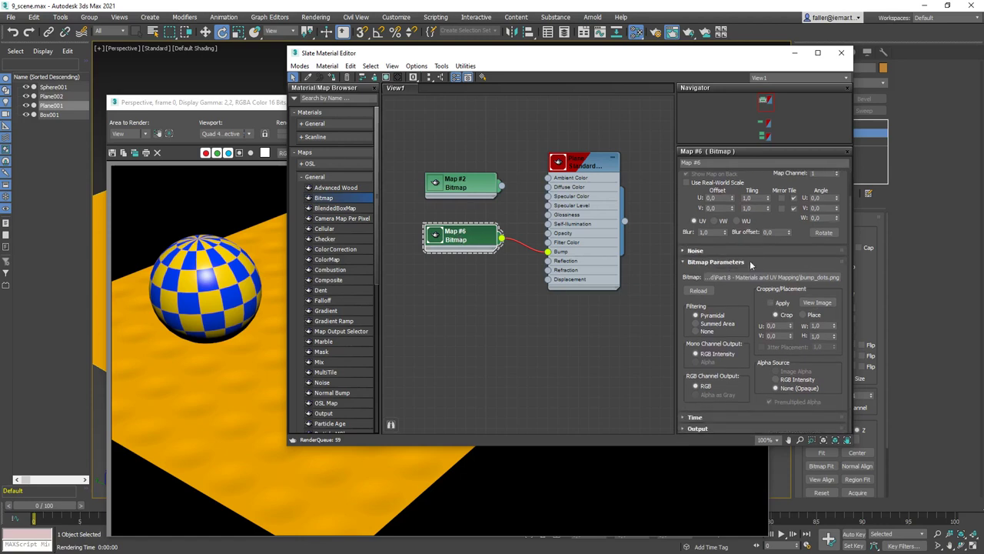
pyautogui.click(683, 428)
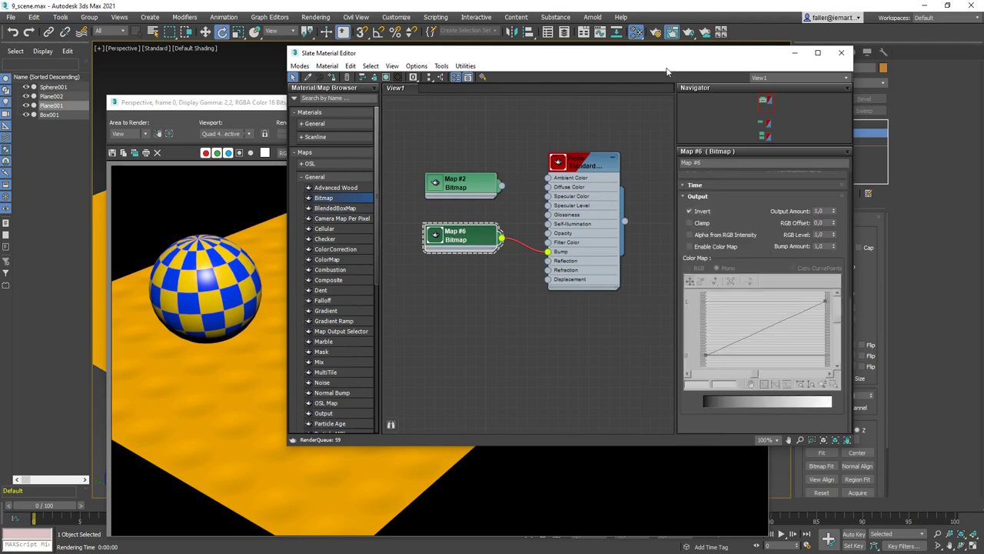
pyautogui.moveTo(667, 53); pyautogui.dragTo(676, 112)
pyautogui.click(688, 33)
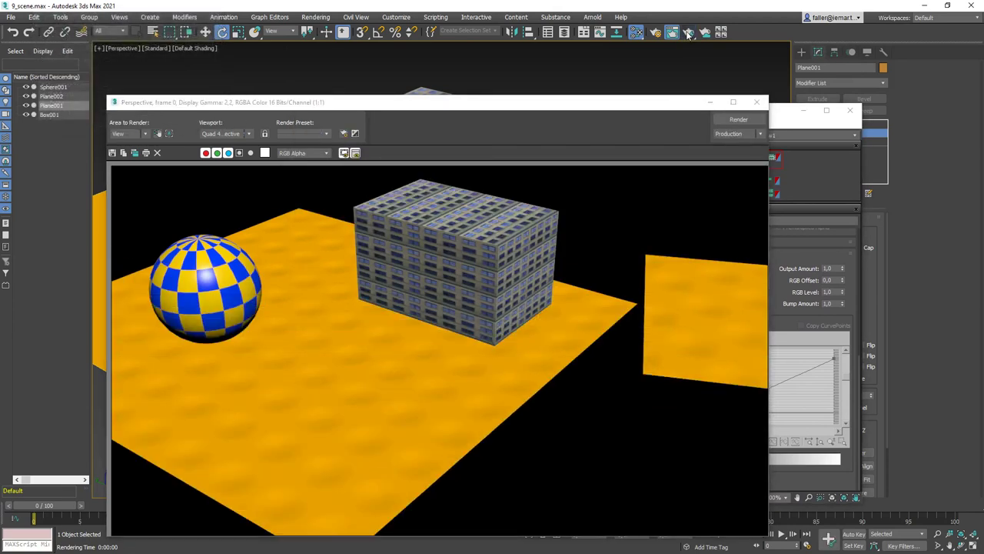
# Close the rendered image and turn off the inversion of the Map #6 bitmap's output
pyautogui.click(758, 104)
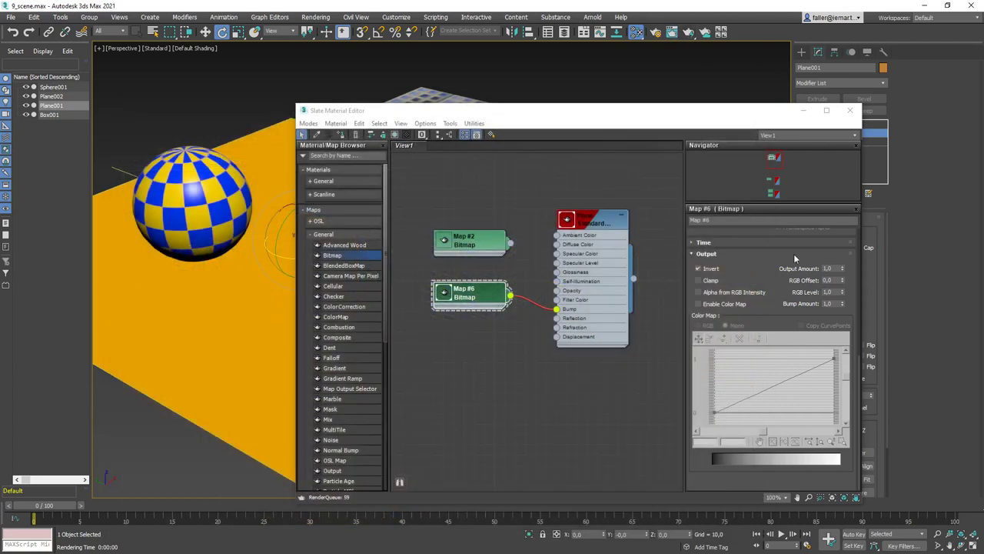
pyautogui.click(698, 268)
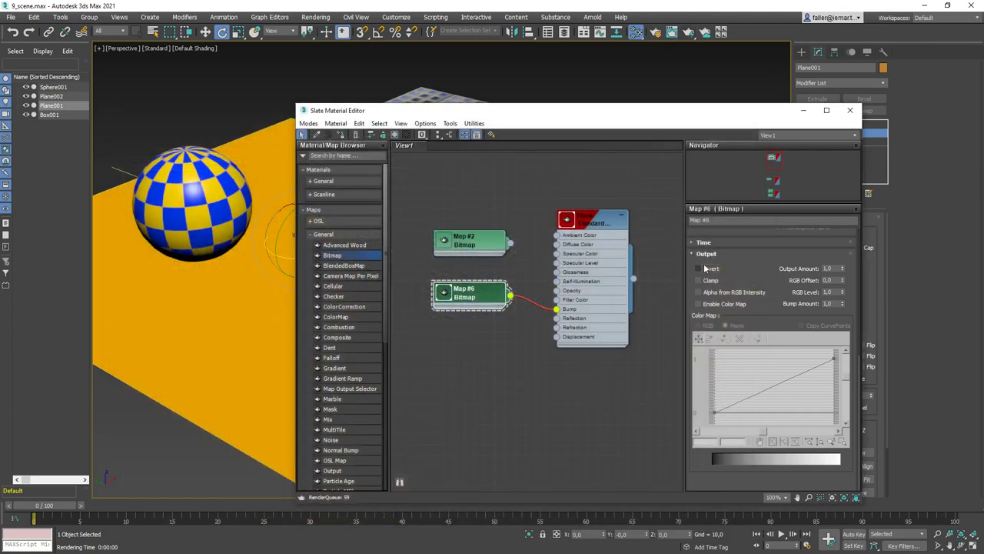
pyautogui.click(704, 254)
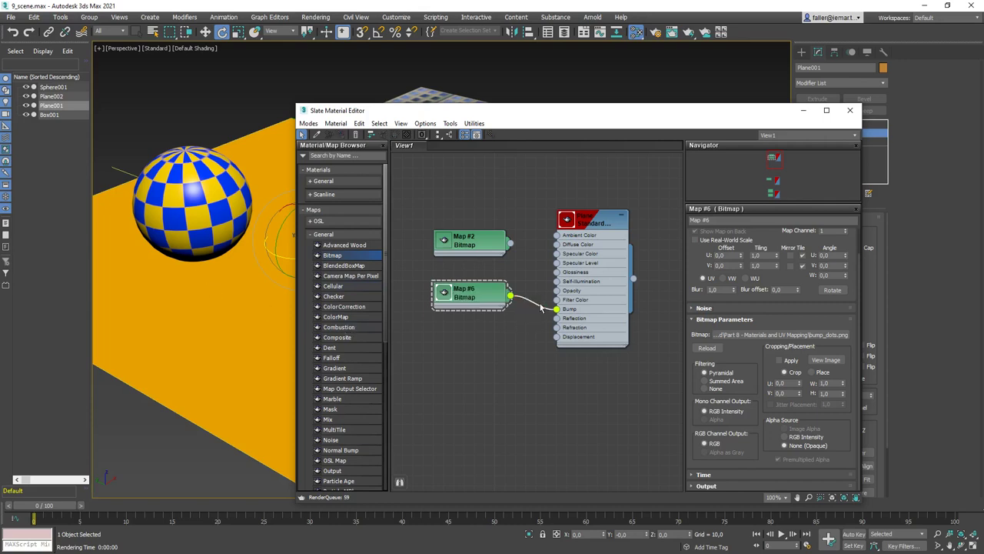
# Move the Map #6 bitmap's connection from the Plane material's Bump slot to Opacity and close the material editor
pyautogui.press('Delete')
pyautogui.moveTo(479, 294); pyautogui.dragTo(478, 325)
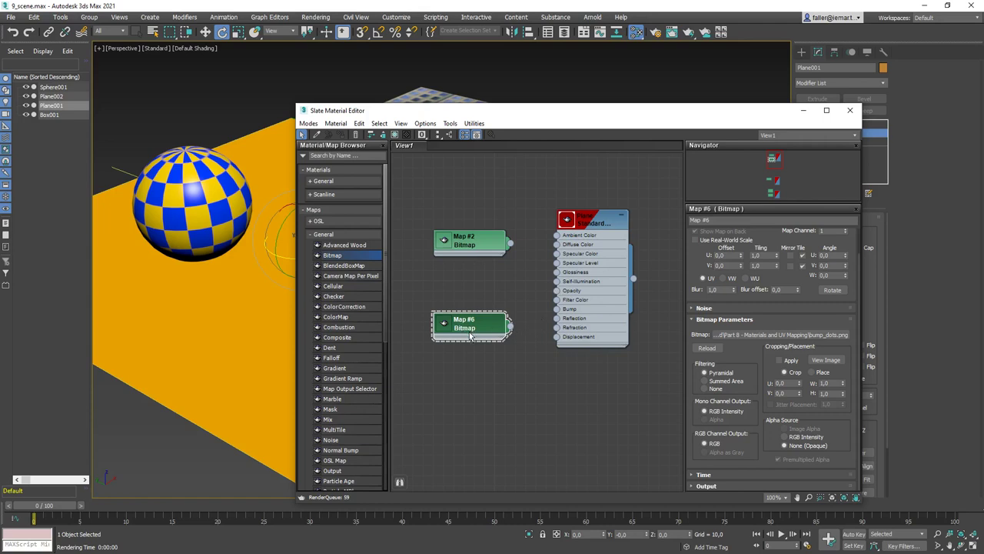
pyautogui.moveTo(510, 326); pyautogui.dragTo(556, 290)
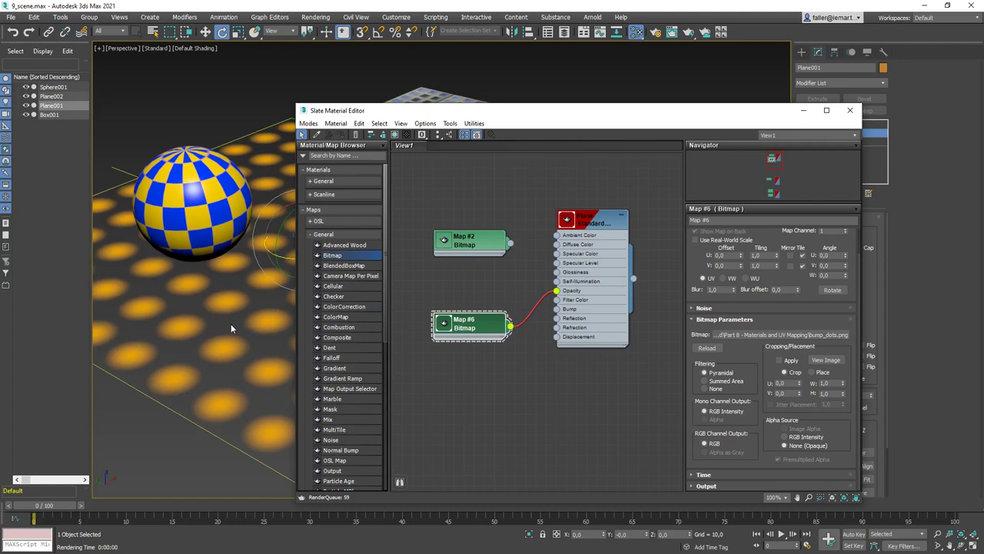
pyautogui.click(849, 112)
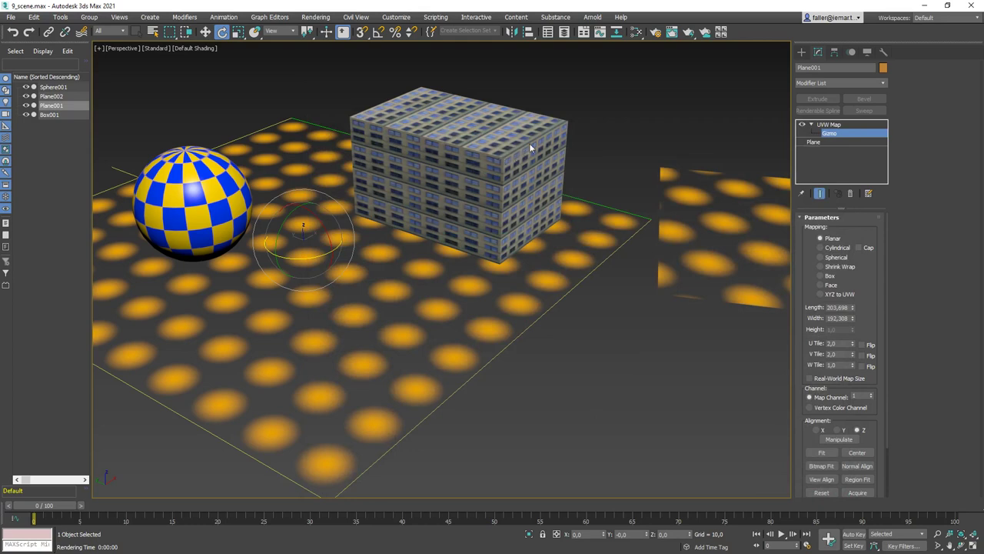
# Leave the UVW Map gizmo level of Plane001 and lower the textured box beneath the dotted plane
pyautogui.click(829, 124)
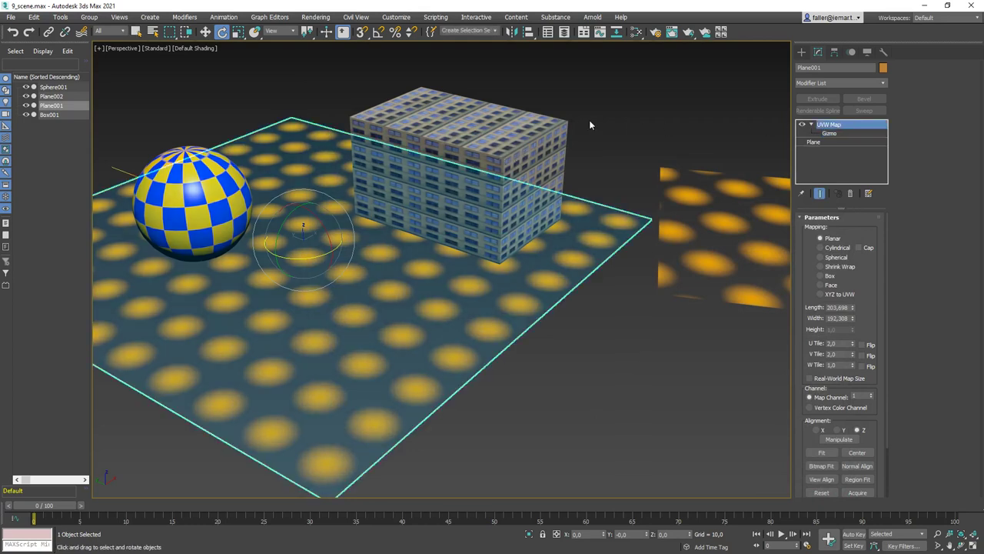
pyautogui.click(589, 120)
pyautogui.click(474, 172)
pyautogui.press('w')
pyautogui.moveTo(460, 189); pyautogui.dragTo(468, 366)
# Reposition only the box beneath the middle of the dotted plane and render the perspective view
pyautogui.click(408, 331)
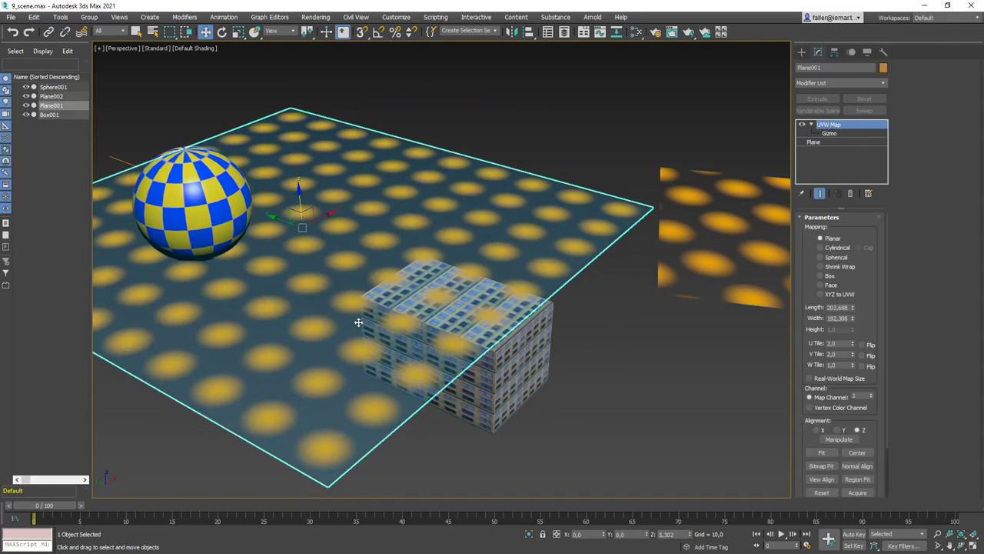
pyautogui.click(13, 32)
pyautogui.click(486, 356)
pyautogui.moveTo(486, 356); pyautogui.dragTo(370, 294)
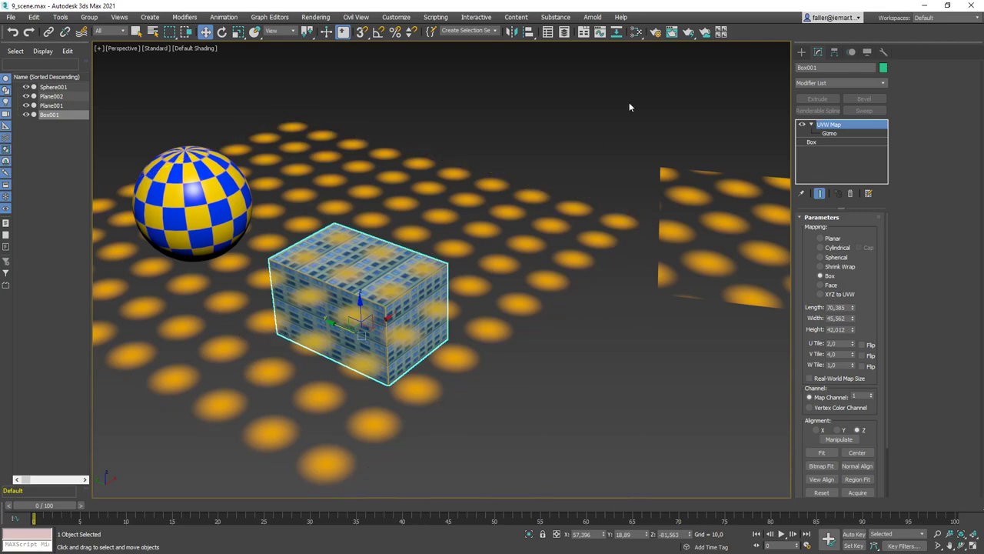
pyautogui.click(688, 33)
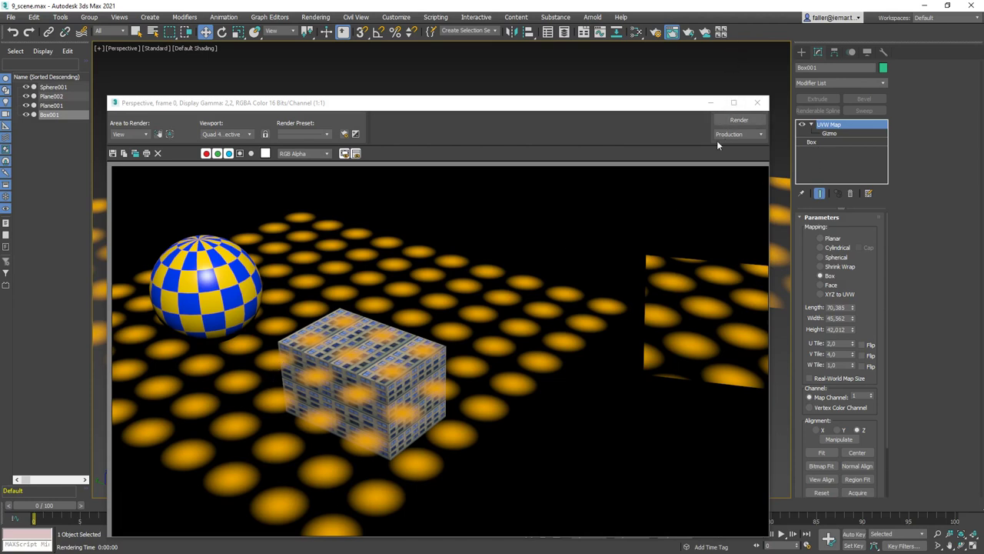
# Open the material editor and examine the Opacity entry among the Plane material's maps
pyautogui.press('m')
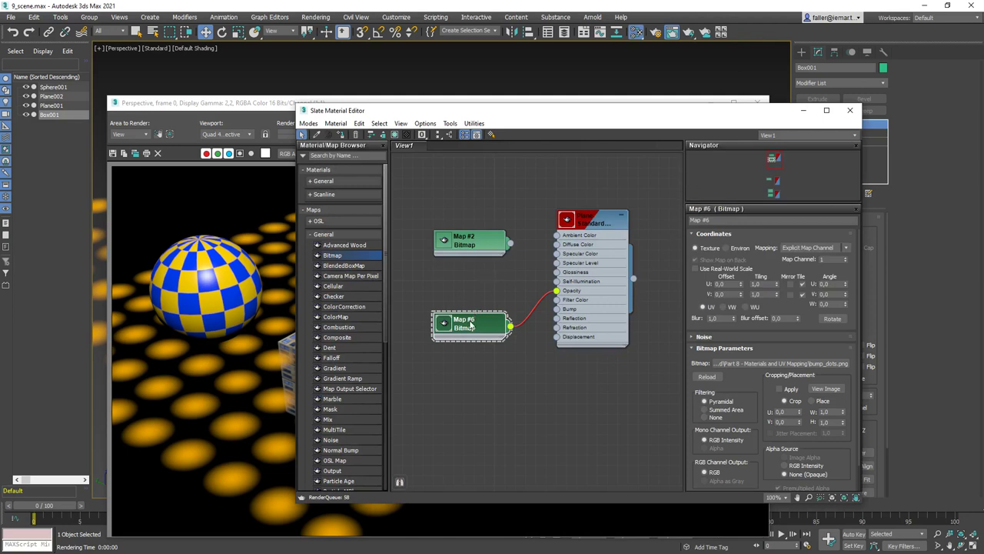
pyautogui.doubleClick(590, 222)
pyautogui.scroll(-2, 733, 395)
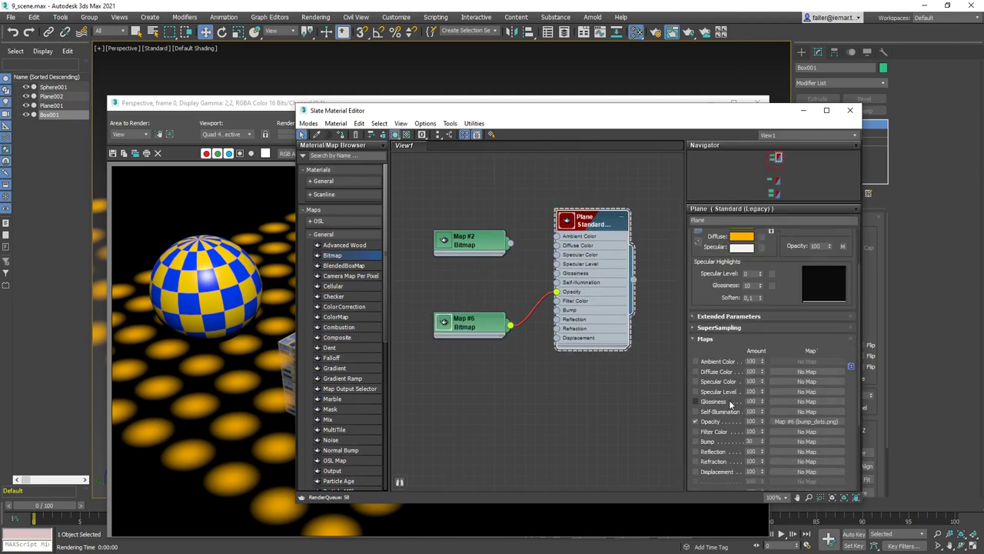
pyautogui.click(696, 422)
pyautogui.rightClick(762, 422)
# Invert the output of the Map #6 opacity bitmap and render the perspective view
pyautogui.click(476, 325)
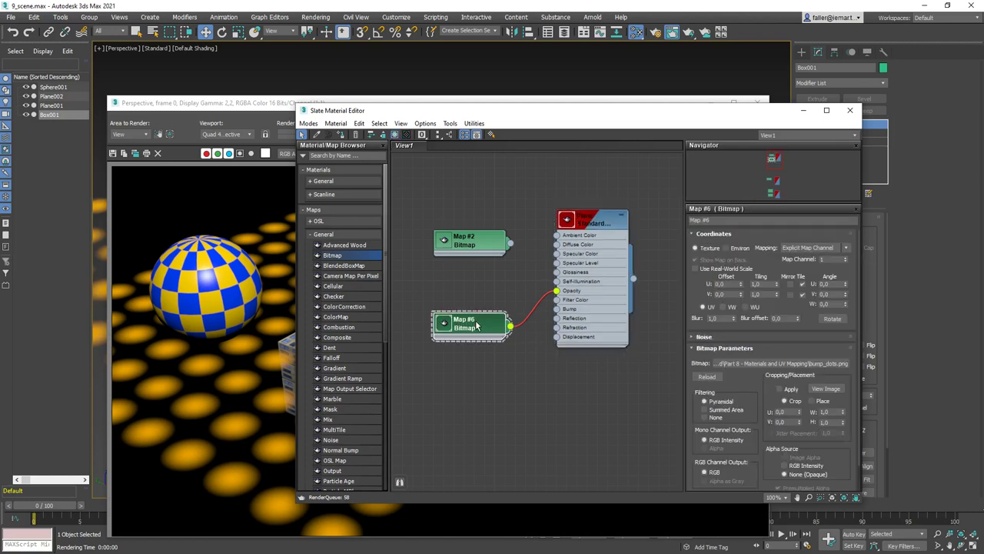
pyautogui.scroll(-2, 758, 377)
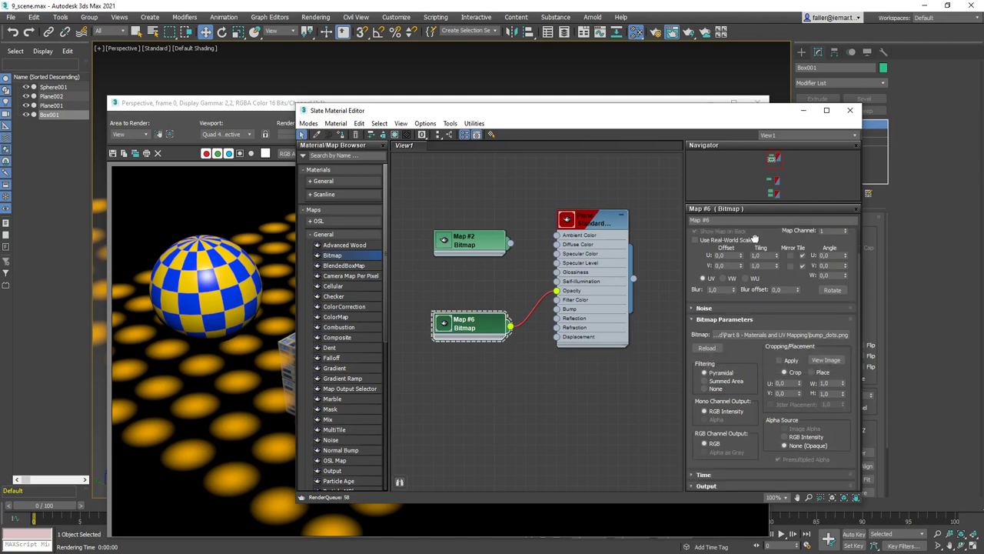
pyautogui.click(715, 486)
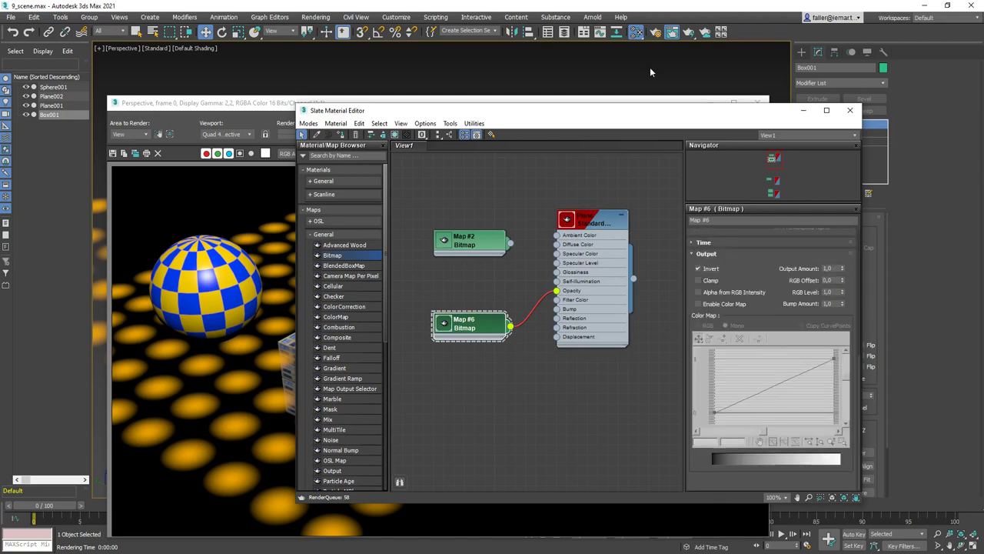
pyautogui.click(688, 32)
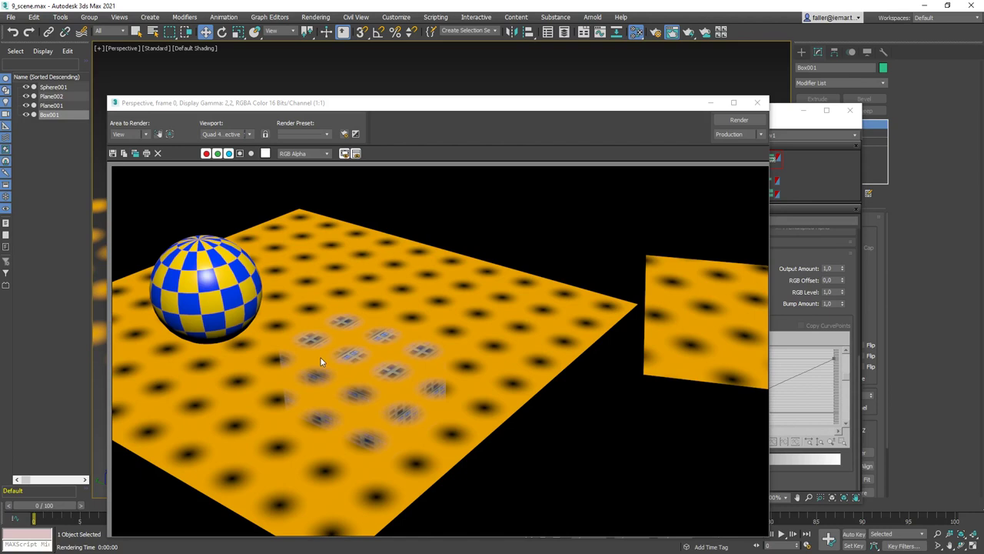
# Close the material editor and the rendered image
pyautogui.click(782, 113)
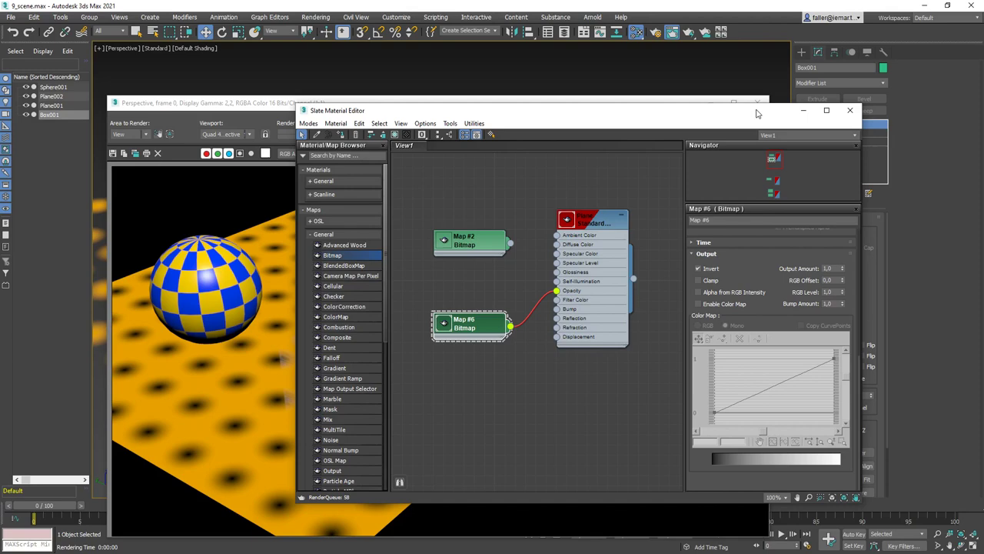
pyautogui.click(850, 112)
pyautogui.click(759, 102)
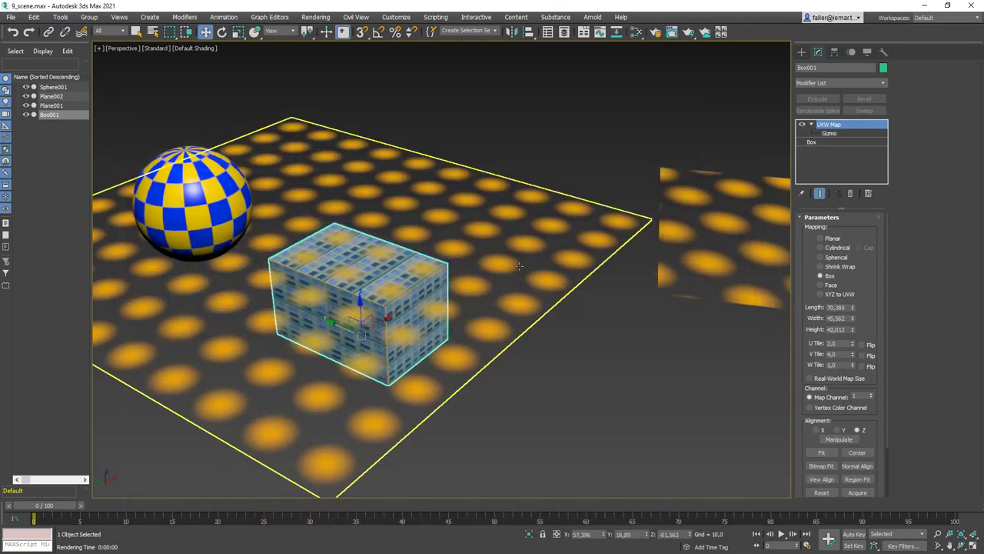
# Hide the large dotted plane, Plane001, that covers the box
pyautogui.click(528, 154)
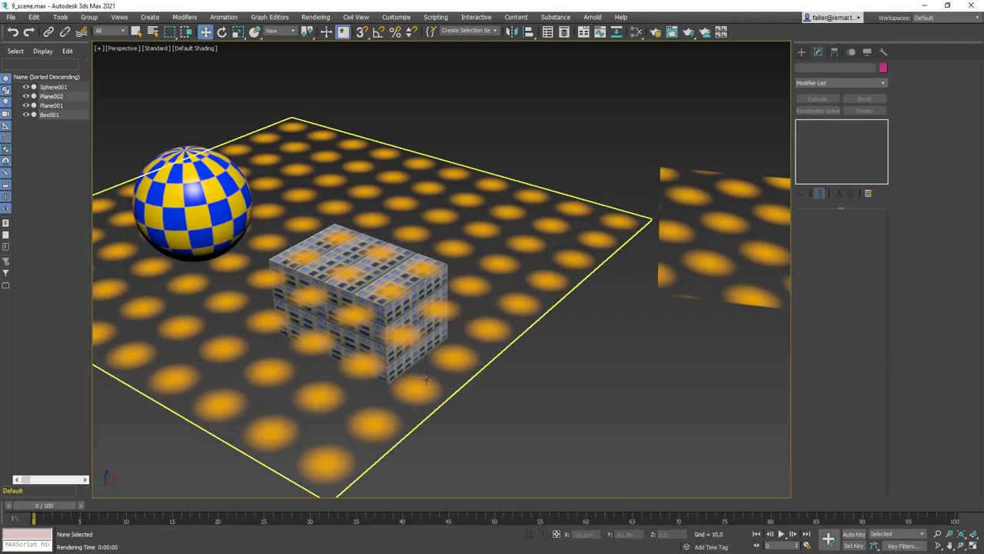
pyautogui.click(405, 364)
pyautogui.rightClick(362, 253)
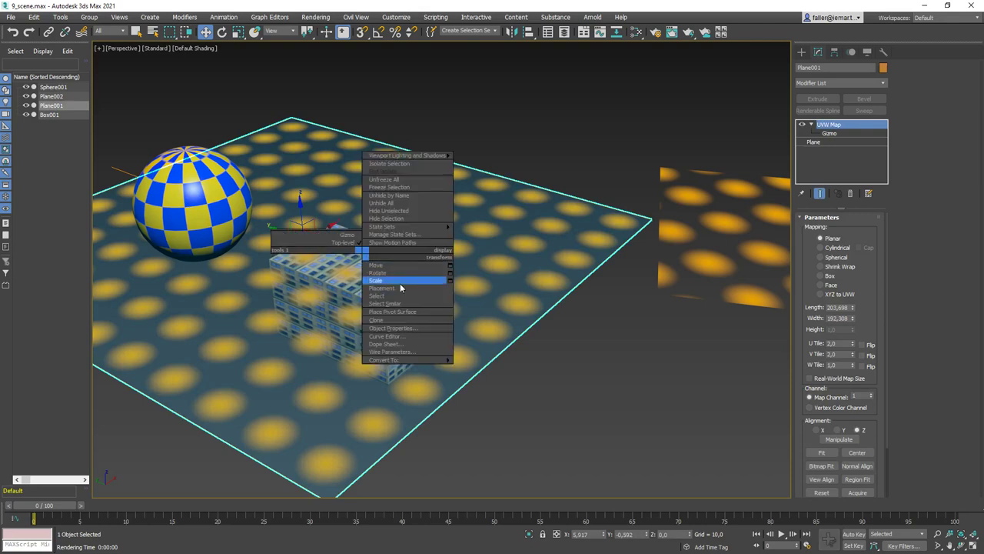
pyautogui.click(513, 160)
pyautogui.rightClick(486, 203)
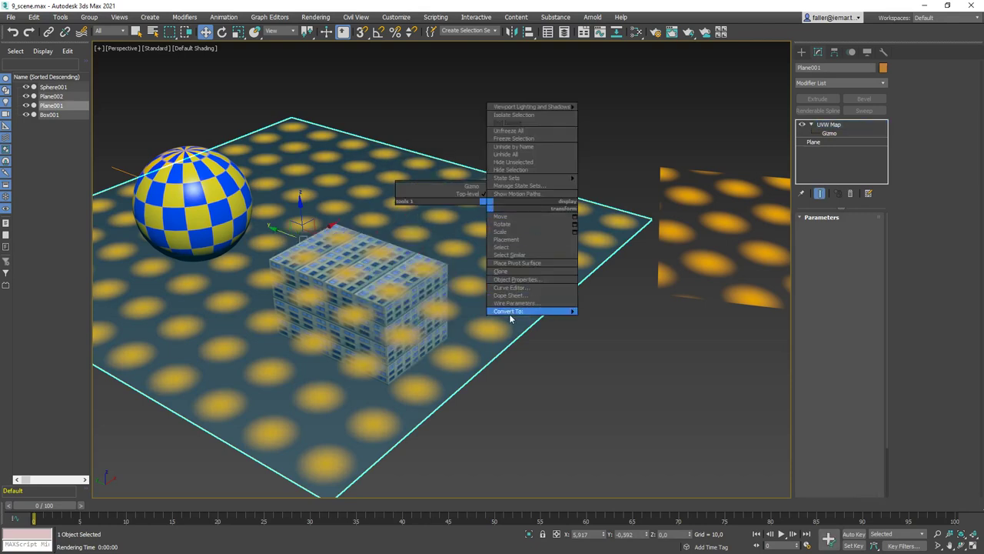
pyautogui.click(514, 162)
# Delete the second dotted plane, Plane002, and hide the checkered sphere
pyautogui.click(659, 193)
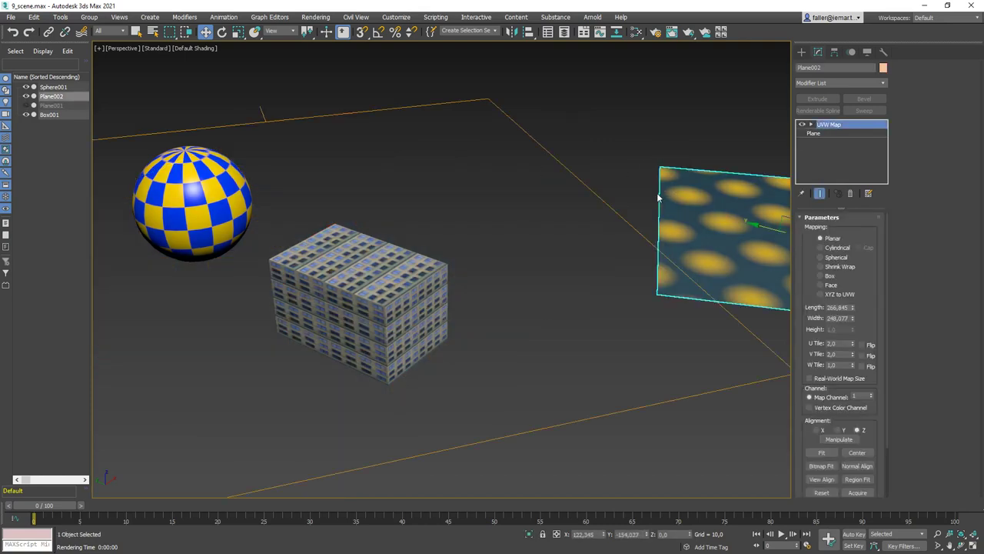
pyautogui.hotkey('alt', 'h')
pyautogui.click(220, 212)
pyautogui.rightClick(198, 198)
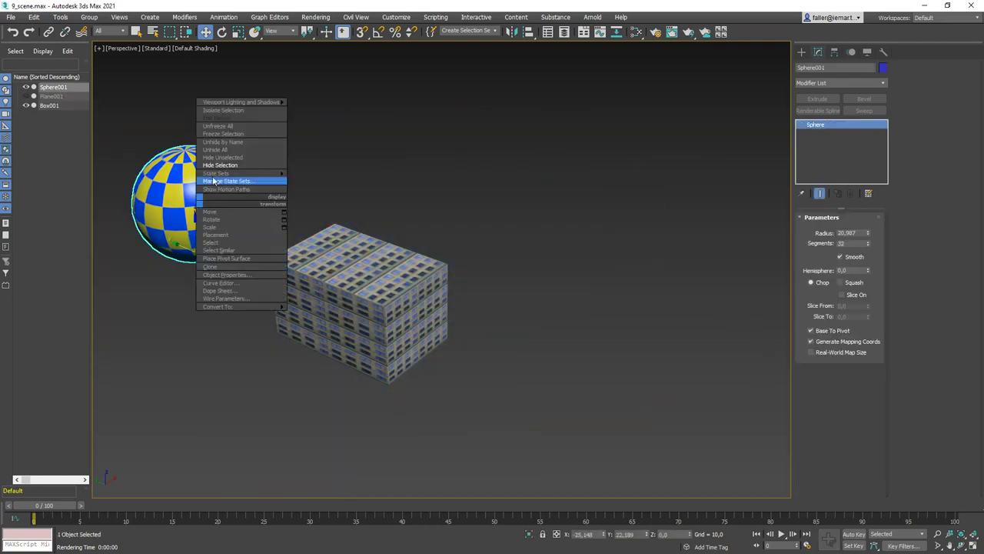
pyautogui.click(221, 164)
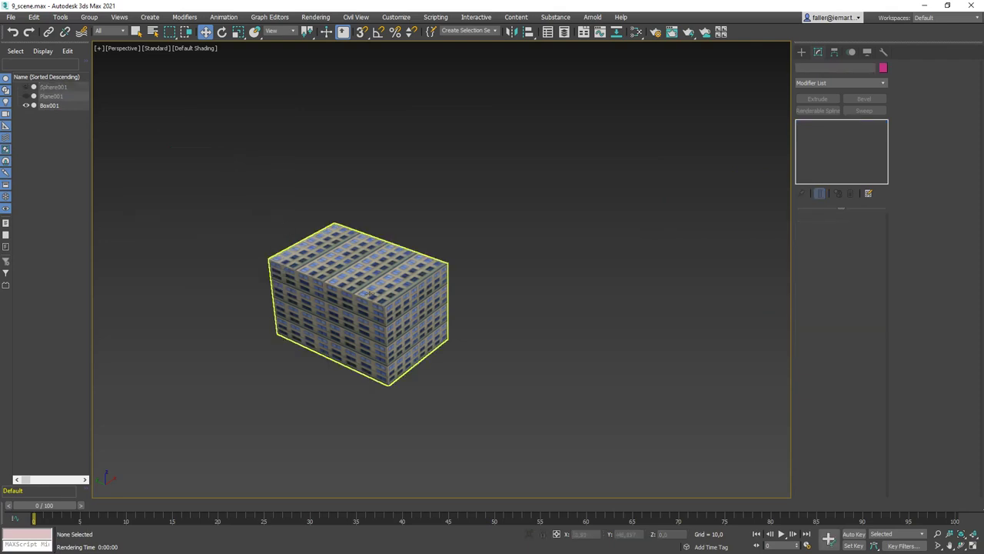
# Raise the box to about Z -20 and remove its UVW Map modifier
pyautogui.click(361, 287)
pyautogui.moveTo(358, 315); pyautogui.dragTo(352, 193)
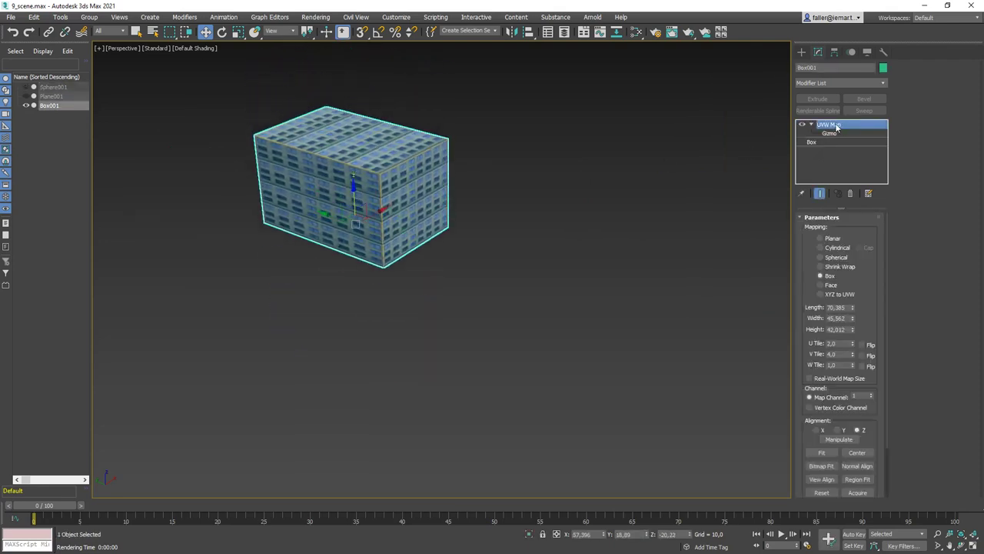
pyautogui.click(850, 195)
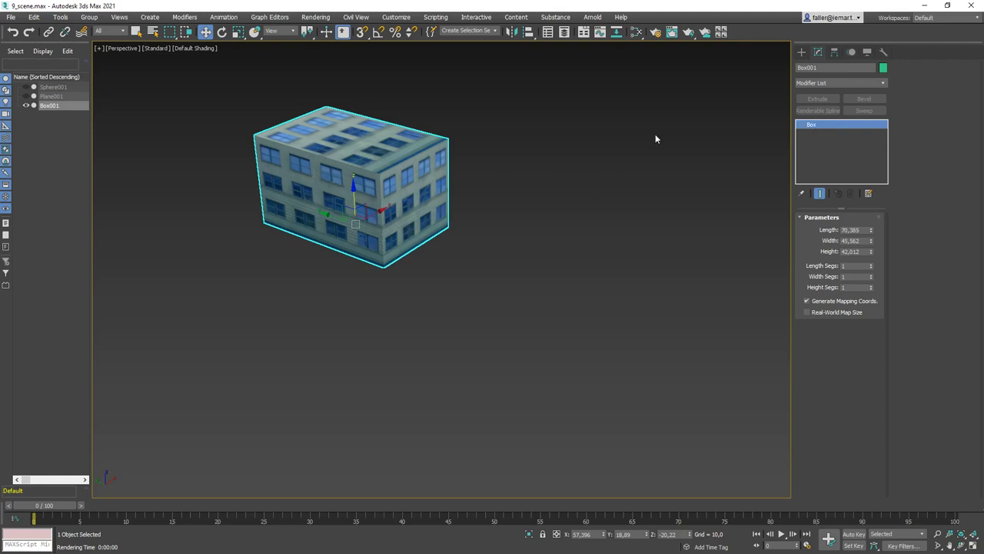
# Convert the box to an Editable Mesh and deselect it
pyautogui.rightClick(382, 163)
pyautogui.moveTo(400, 270)
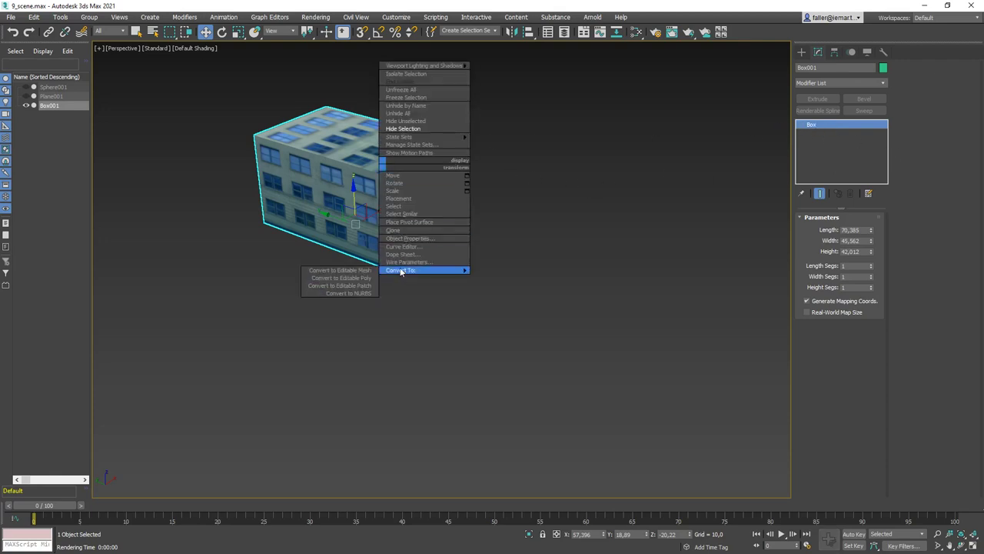
pyautogui.click(363, 270)
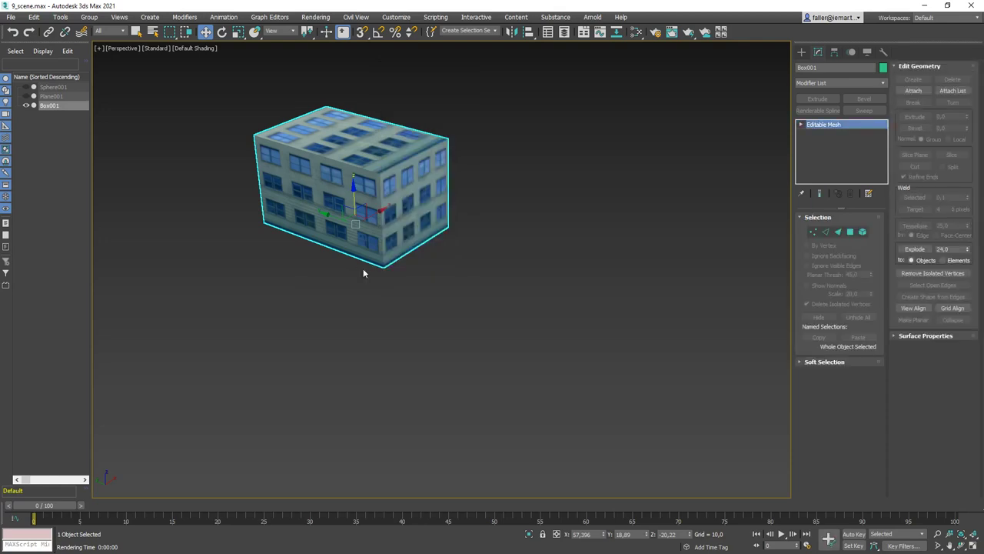
pyautogui.click(515, 334)
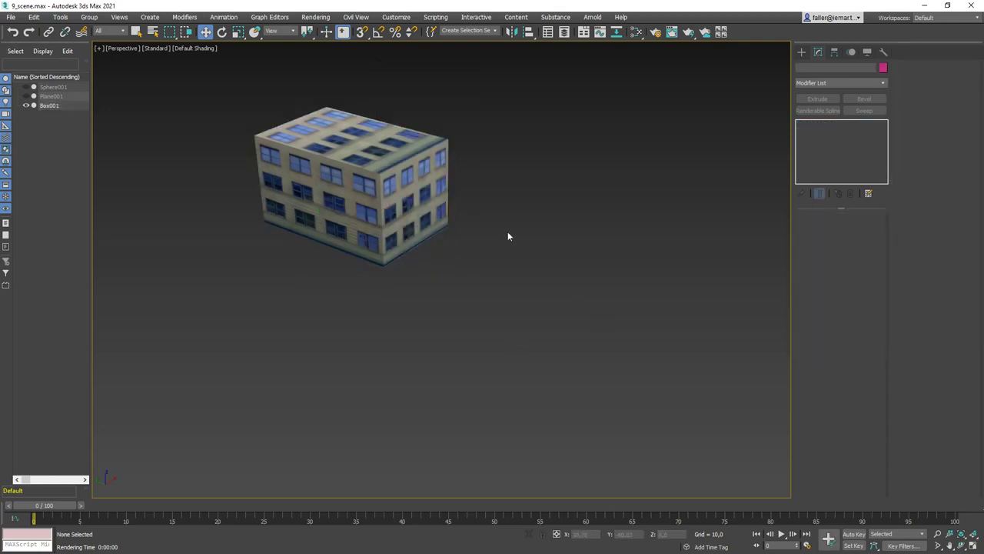
# Add a Mesh Select modifier to the box above its Editable Mesh
pyautogui.moveTo(508, 237); pyautogui.dragTo(573, 313, button='middle')
pyautogui.scroll(4, 573, 313)
pyautogui.scroll(-3, 499, 275)
pyautogui.moveTo(421, 267); pyautogui.dragTo(447, 270, button='middle')
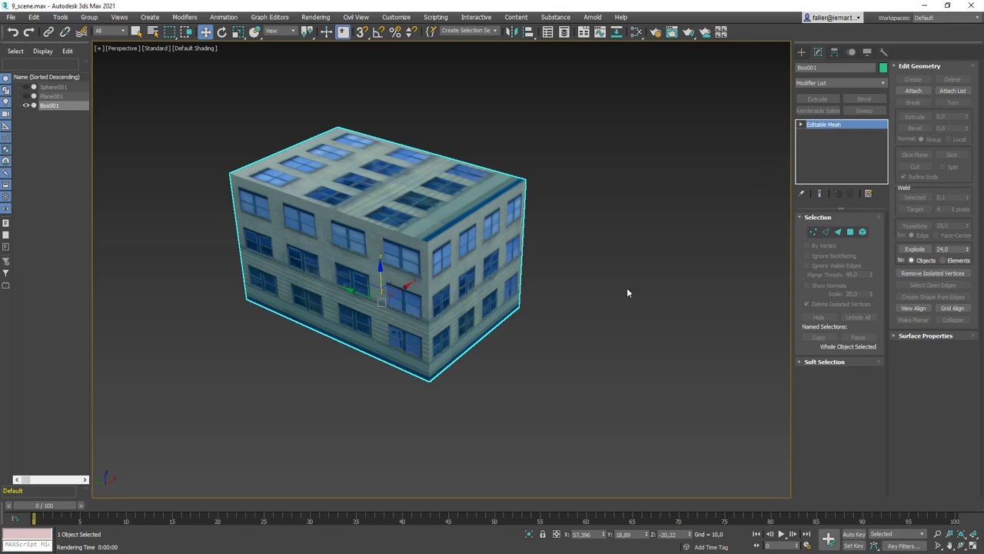
pyautogui.click(627, 288)
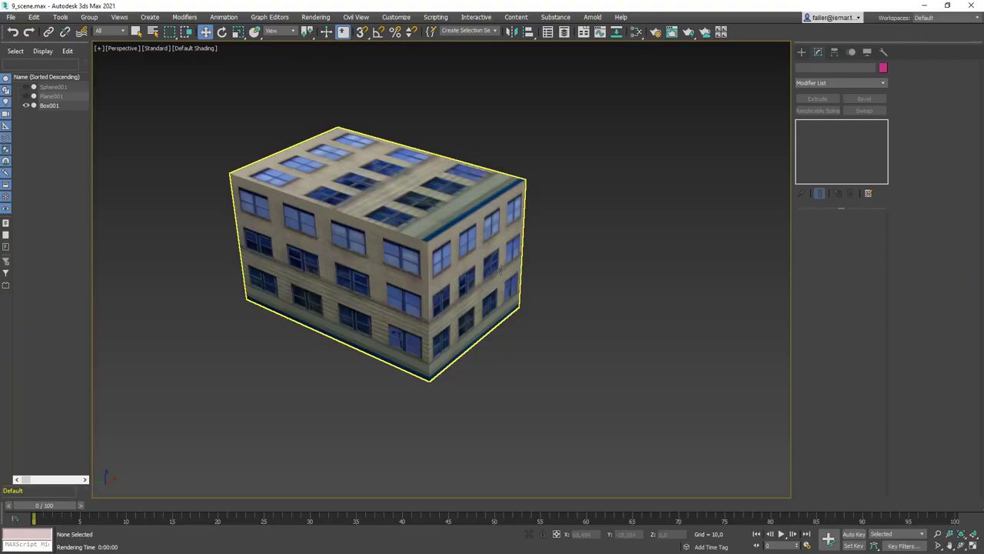
pyautogui.click(462, 223)
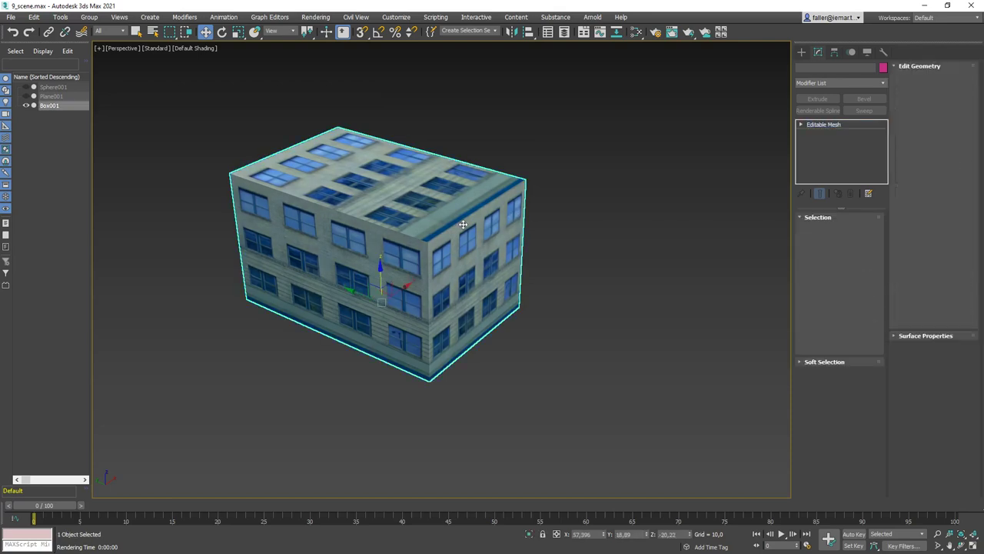
pyautogui.click(883, 83)
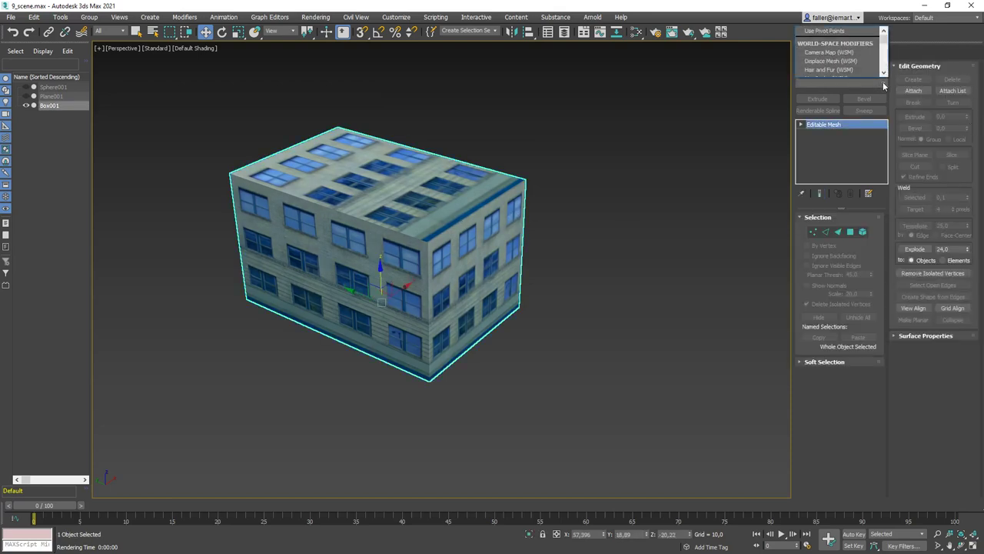
pyautogui.click(882, 84)
pyautogui.click(882, 83)
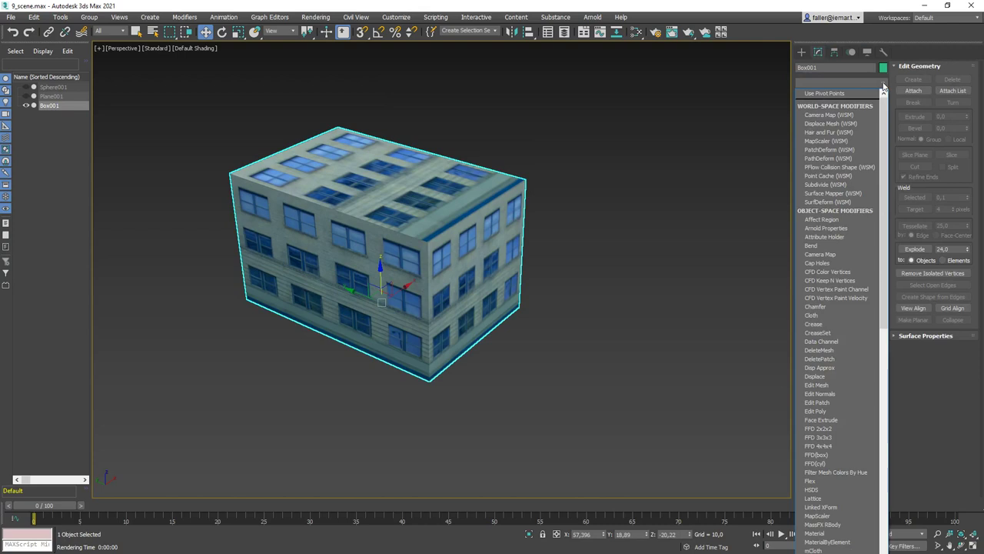
pyautogui.scroll(-3, 882, 149)
pyautogui.moveTo(883, 149); pyautogui.dragTo(880, 237)
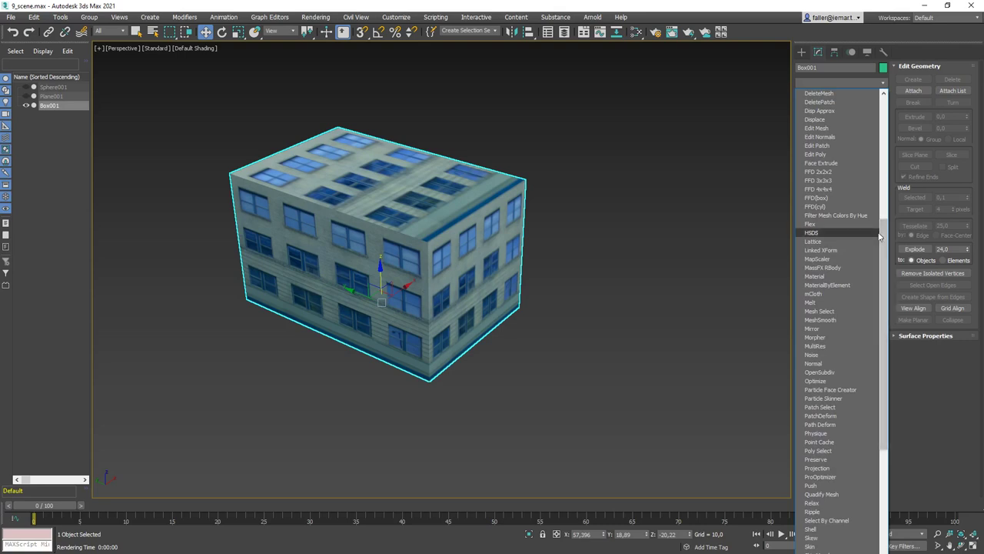
pyautogui.click(837, 312)
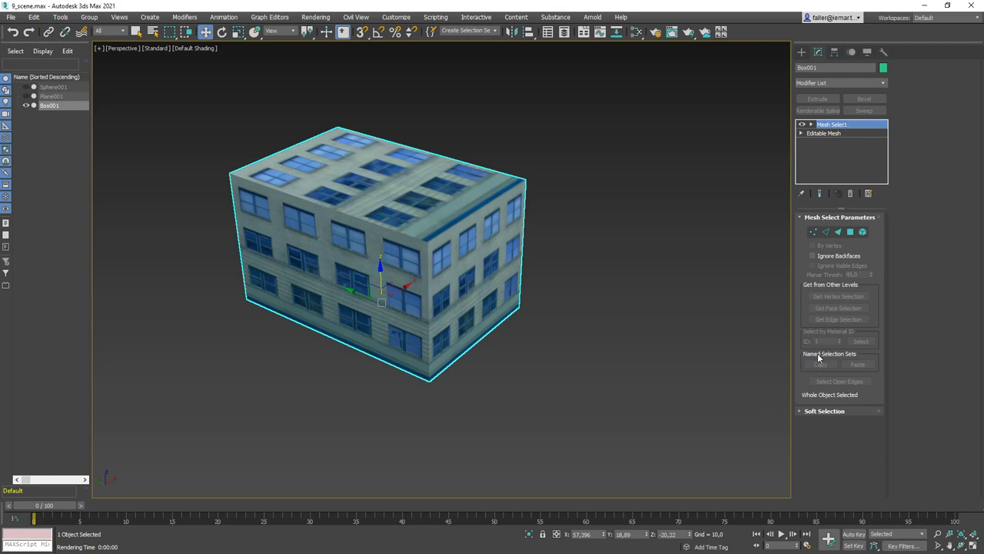
# Select the box's long front side at the polygon level of Mesh Select
pyautogui.click(850, 232)
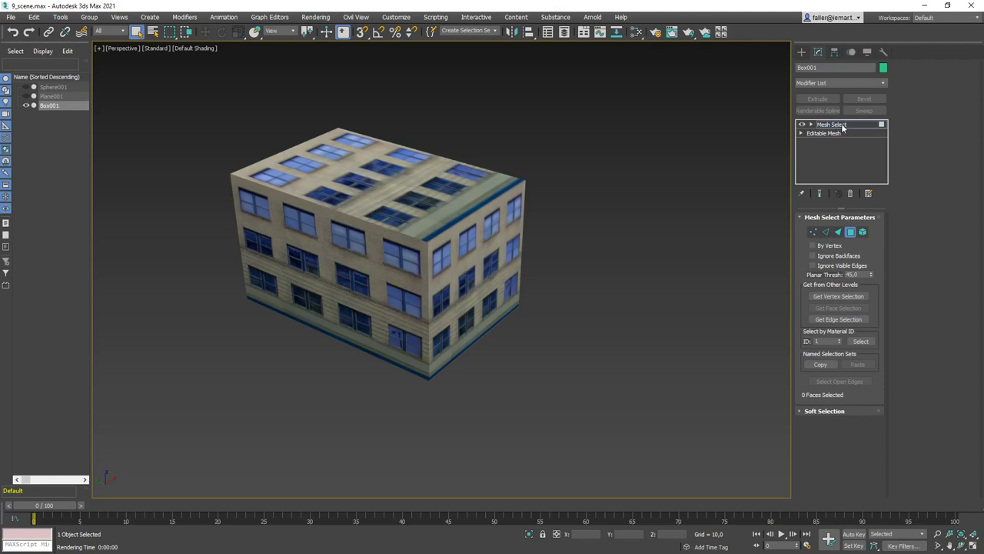
pyautogui.click(393, 292)
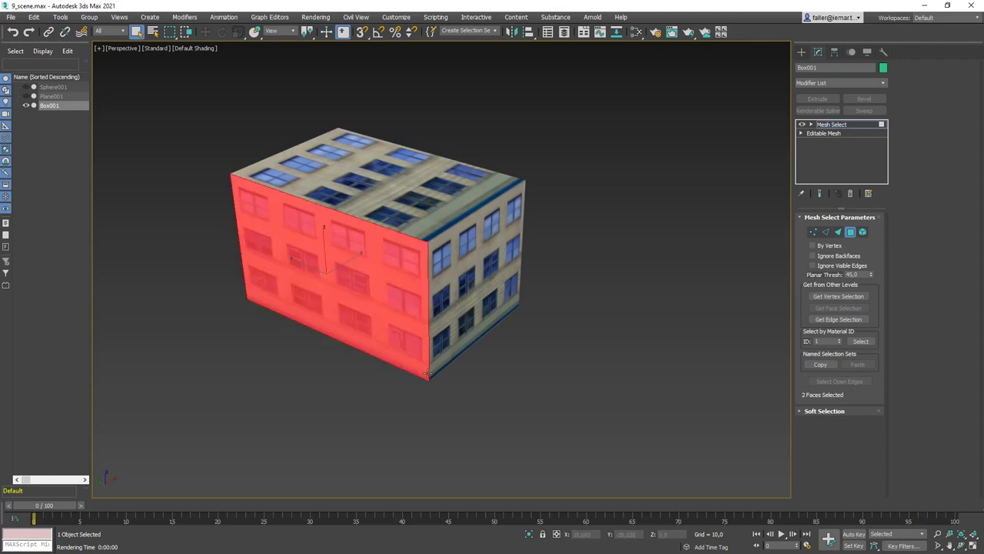
# Toggle the shading of selected faces to compare outlined and filled display, ending with the filled display
pyautogui.press('F2')
pyautogui.press('F2')
pyautogui.press('F2')
pyautogui.press('F2')
pyautogui.press('F2')
pyautogui.press('F2')
pyautogui.press('F2')
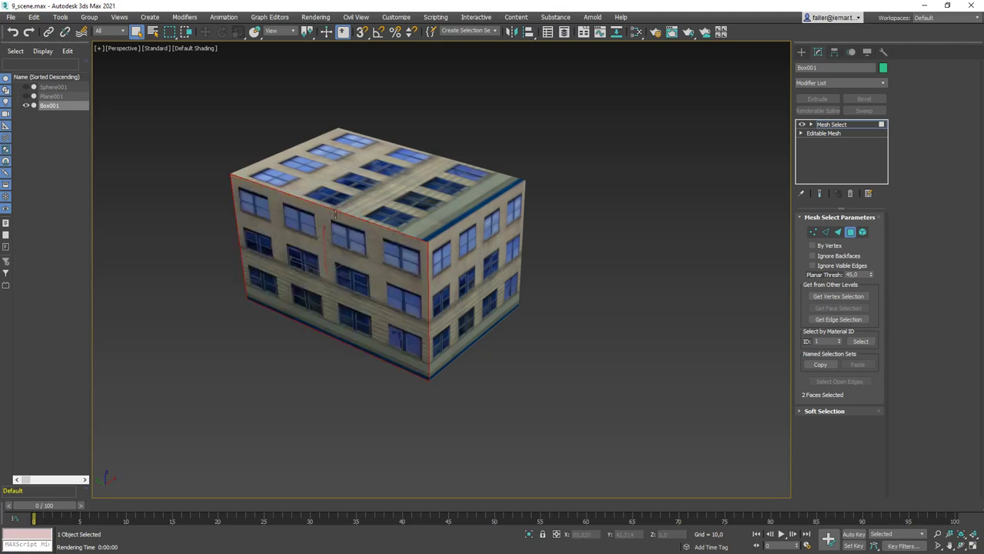
pyautogui.press('F2')
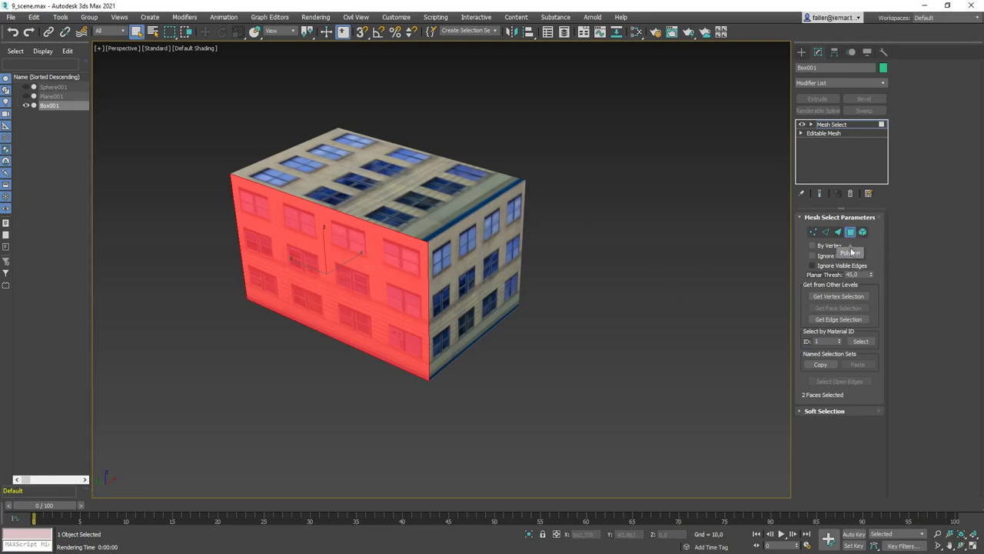
# Add a UVW Map modifier above Mesh Select so it affects only the box's selected long front side
pyautogui.click(883, 83)
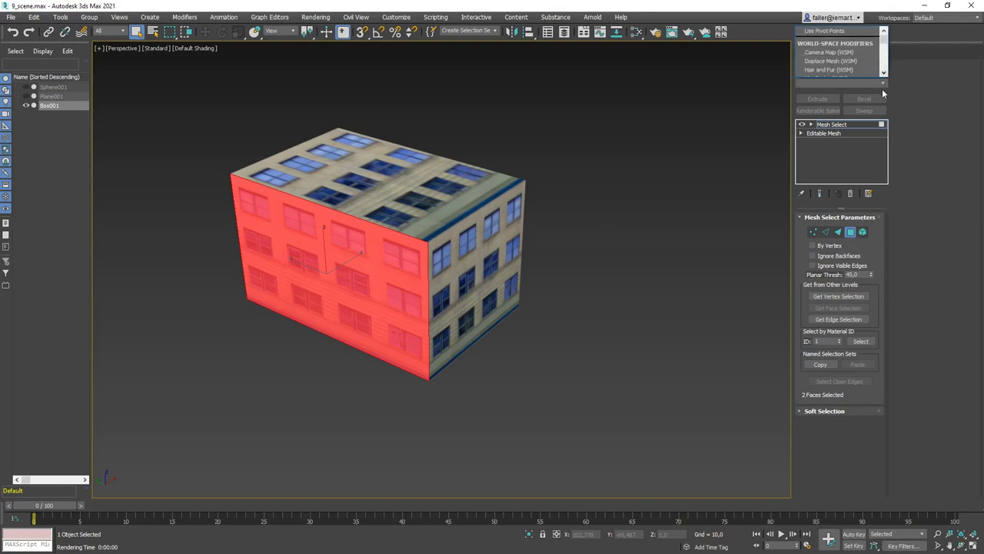
pyautogui.click(883, 85)
pyautogui.click(883, 86)
pyautogui.moveTo(884, 104); pyautogui.dragTo(886, 352)
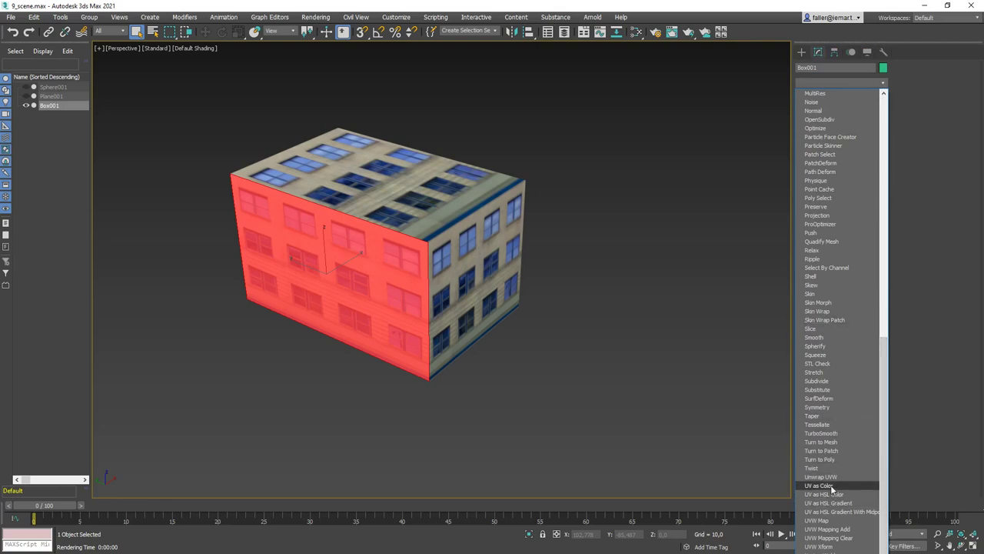
pyautogui.click(818, 520)
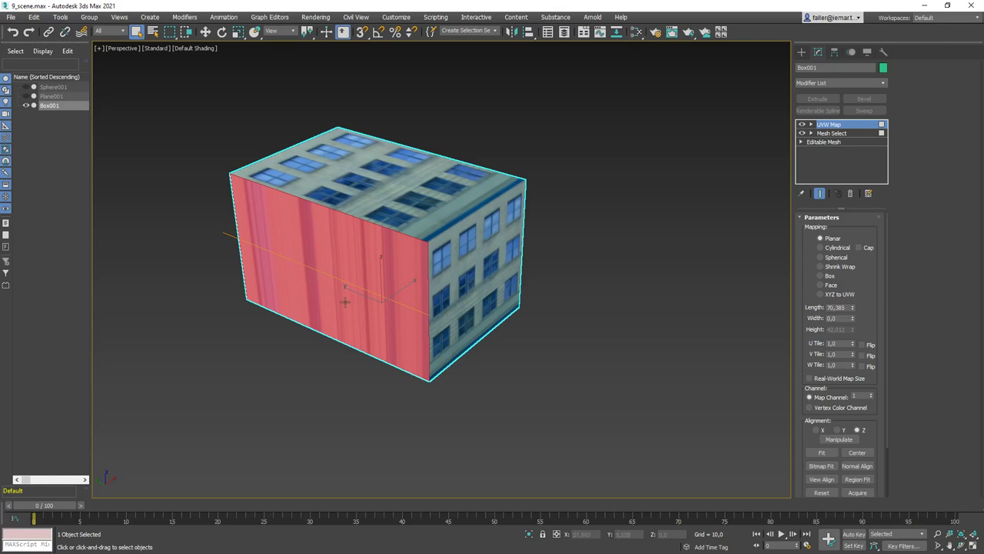
# Align the planar mapping to the normal of the box's long front side and fit it to that face
pyautogui.click(853, 466)
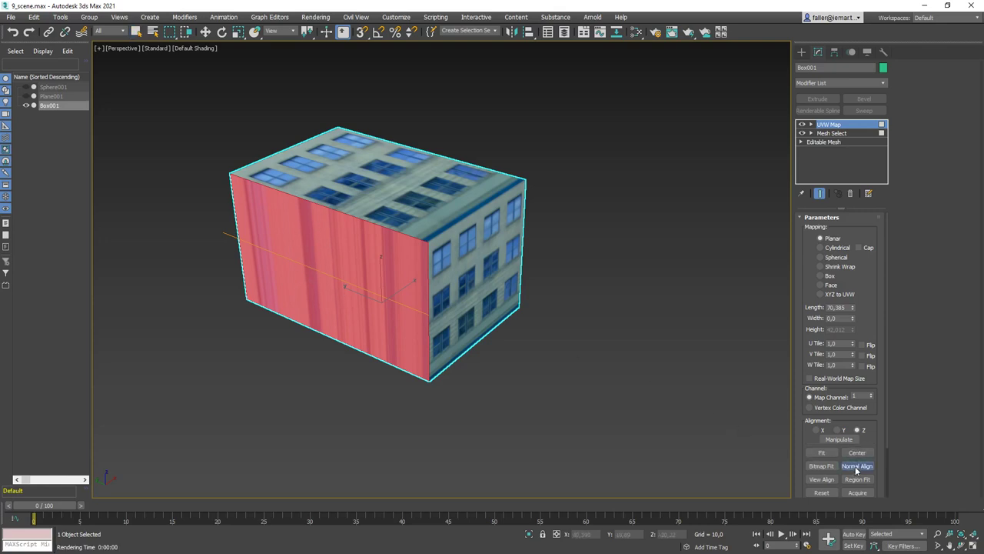
pyautogui.moveTo(354, 257); pyautogui.dragTo(322, 275)
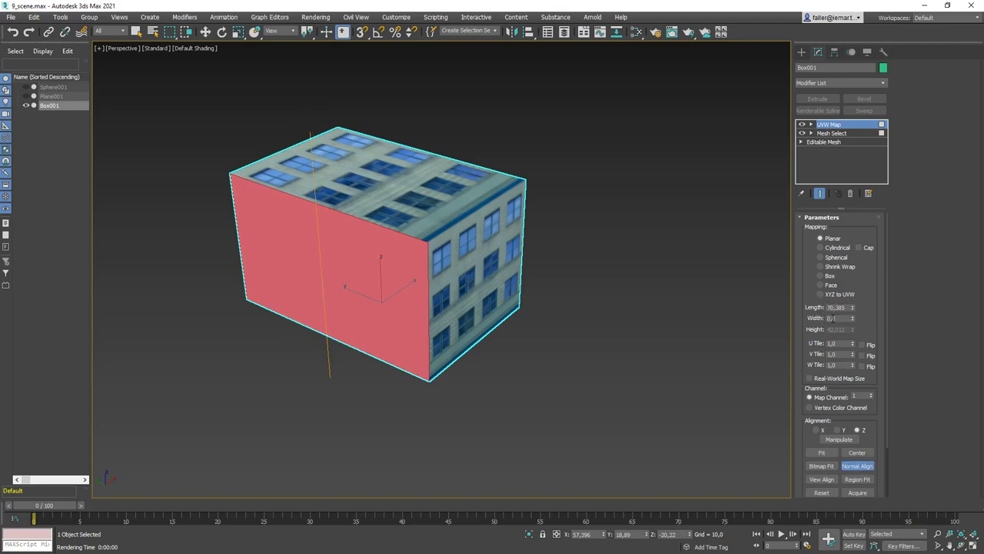
pyautogui.click(857, 466)
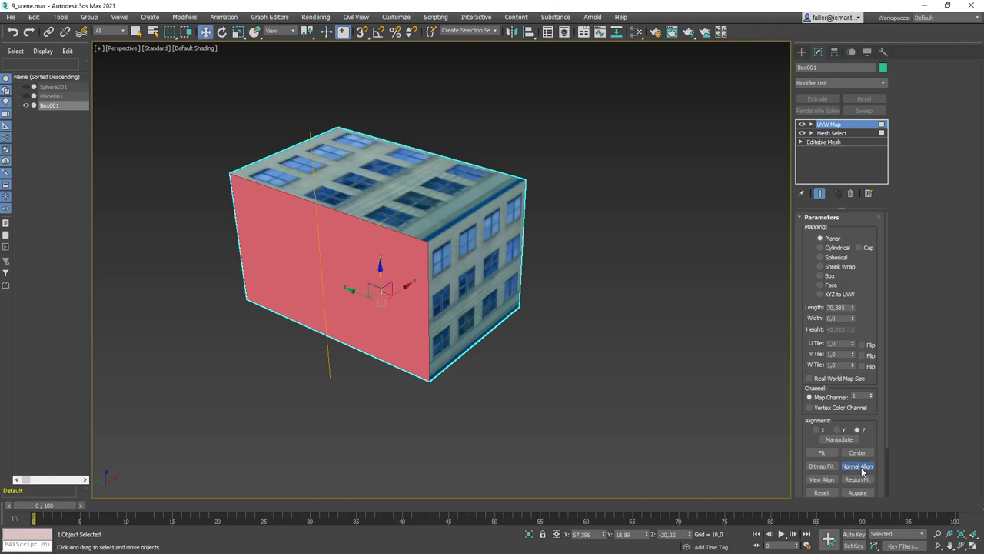
pyautogui.click(822, 455)
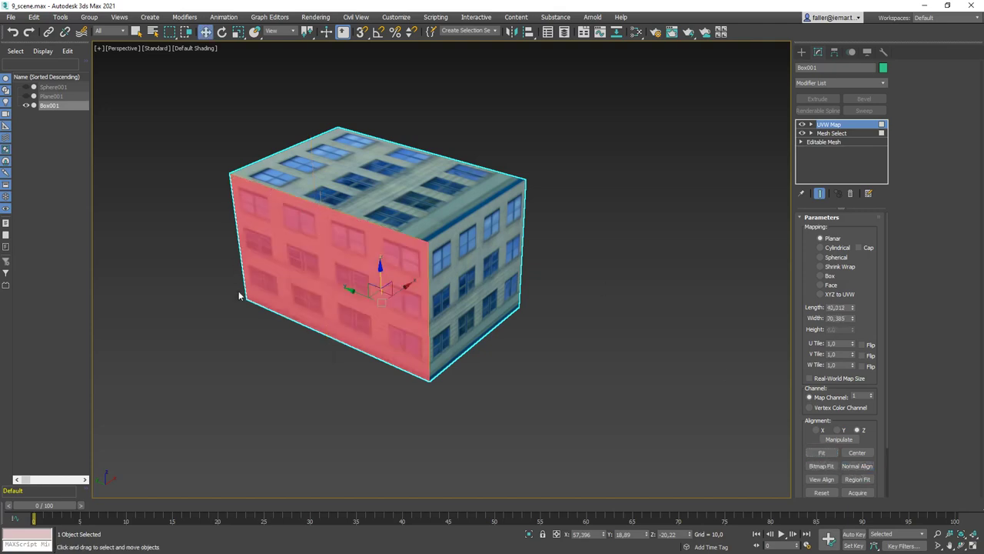
# Resize the long side's planar mapping to a length of 37.391 and a width of 23.227, and deselect the box
pyautogui.moveTo(853, 308); pyautogui.dragTo(854, 354)
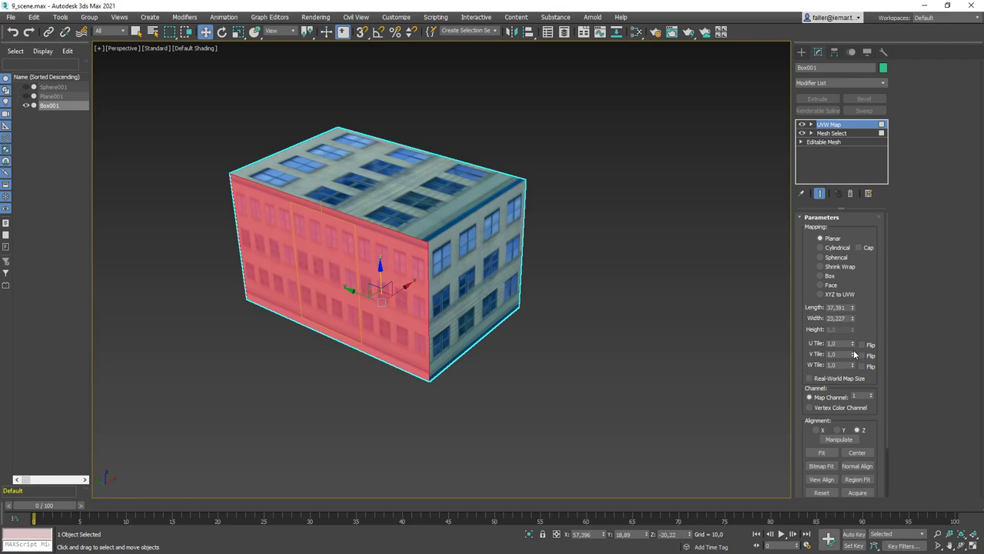
pyautogui.click(744, 277)
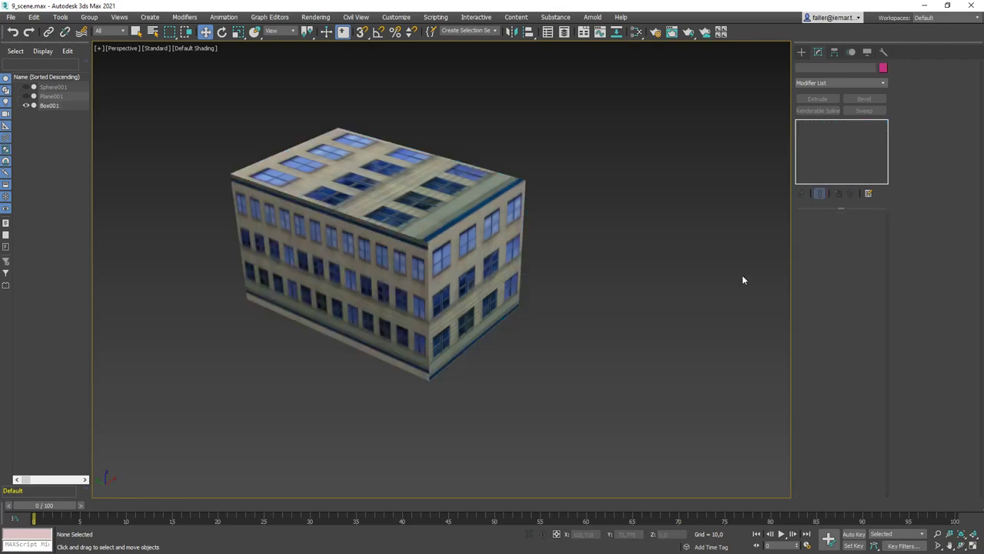
# Add a second Mesh Select modifier above UVW Map and select the box's visible short side at polygon level
pyautogui.click(476, 265)
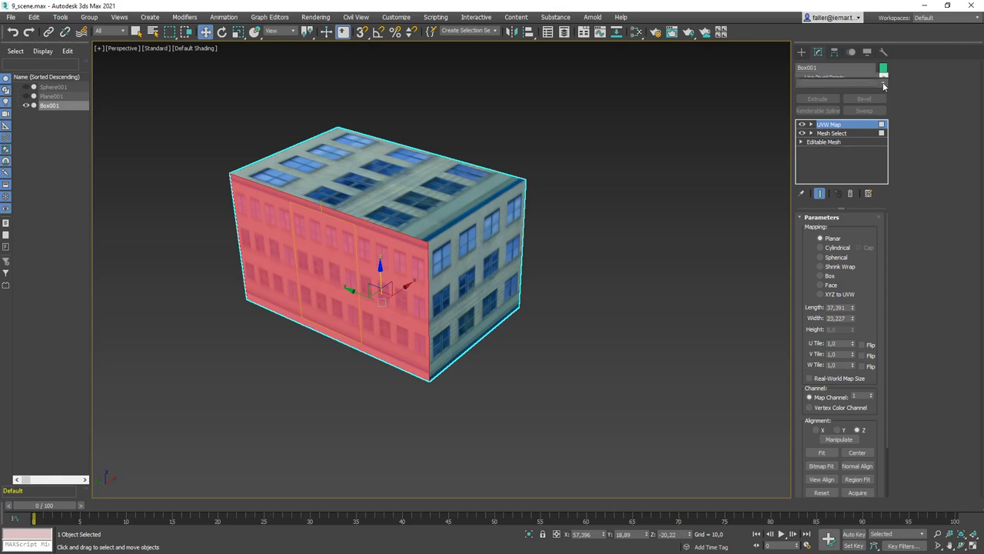
pyautogui.click(882, 83)
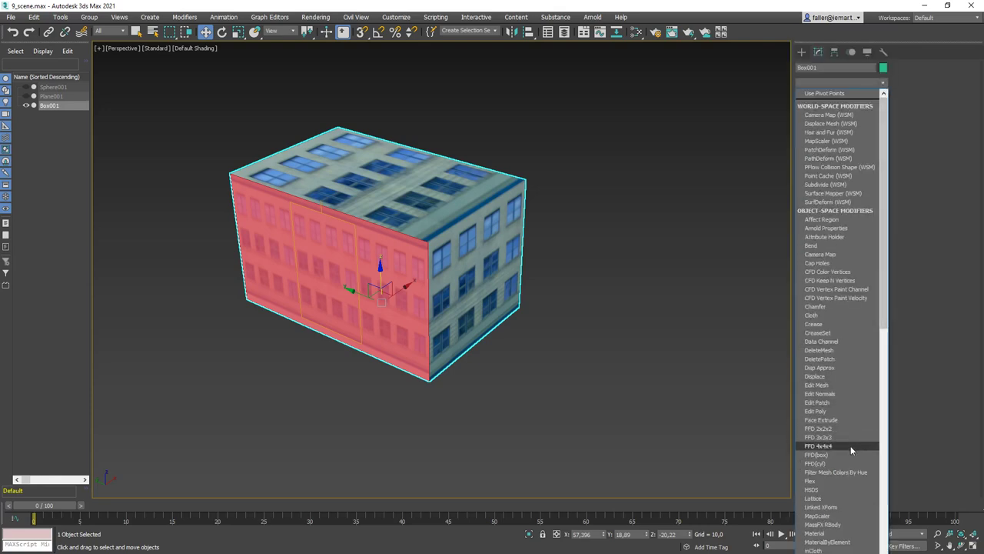
pyautogui.scroll(-1, 822, 492)
pyautogui.scroll(-2, 823, 492)
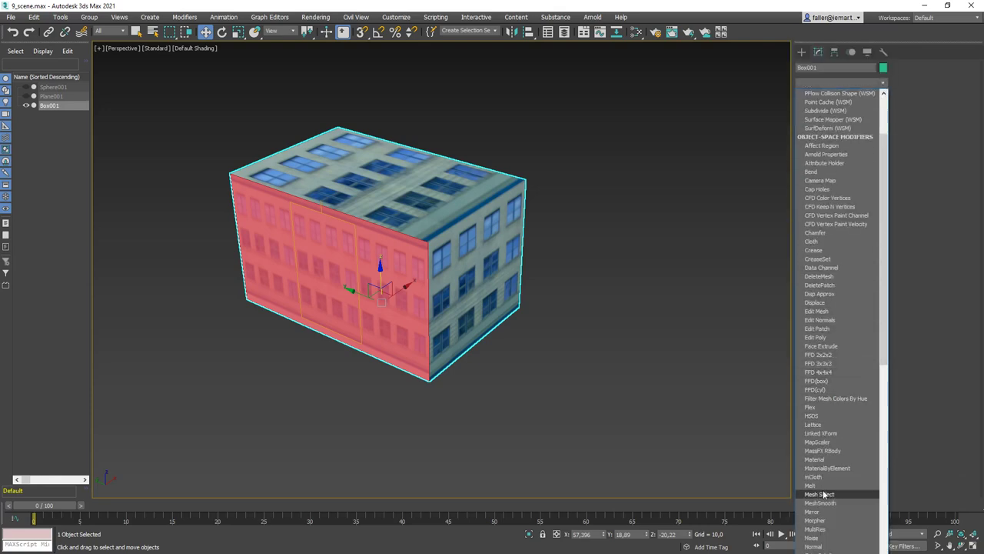
pyautogui.click(821, 506)
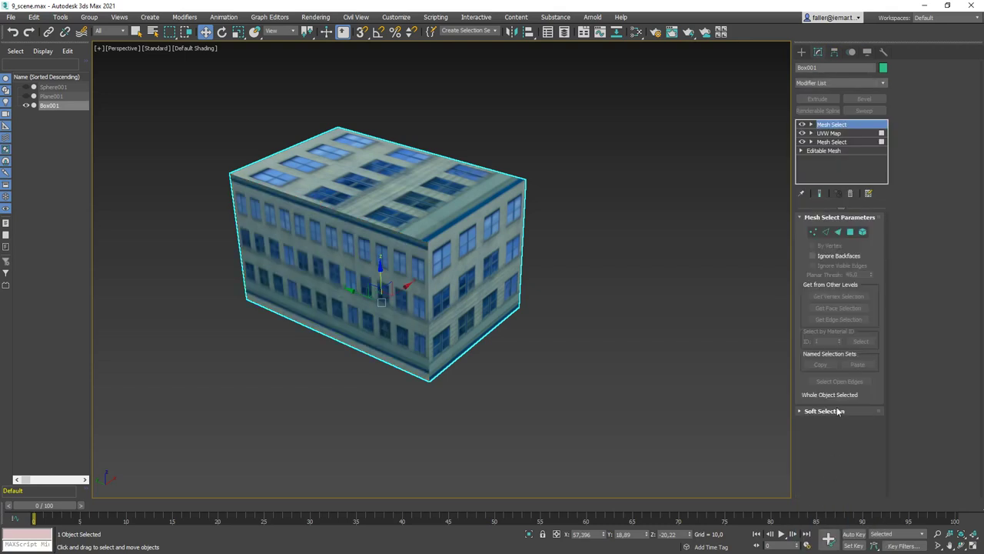
pyautogui.click(850, 232)
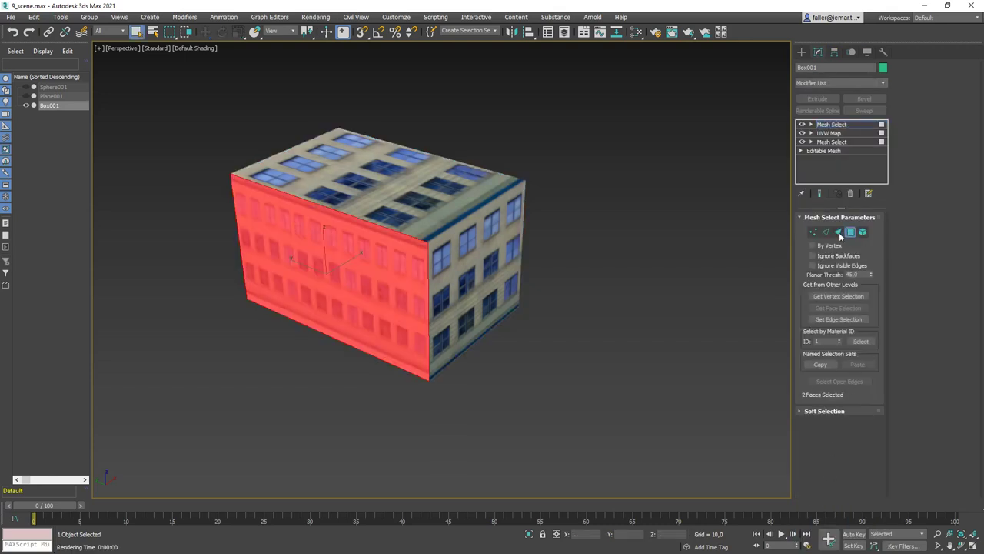
pyautogui.click(505, 246)
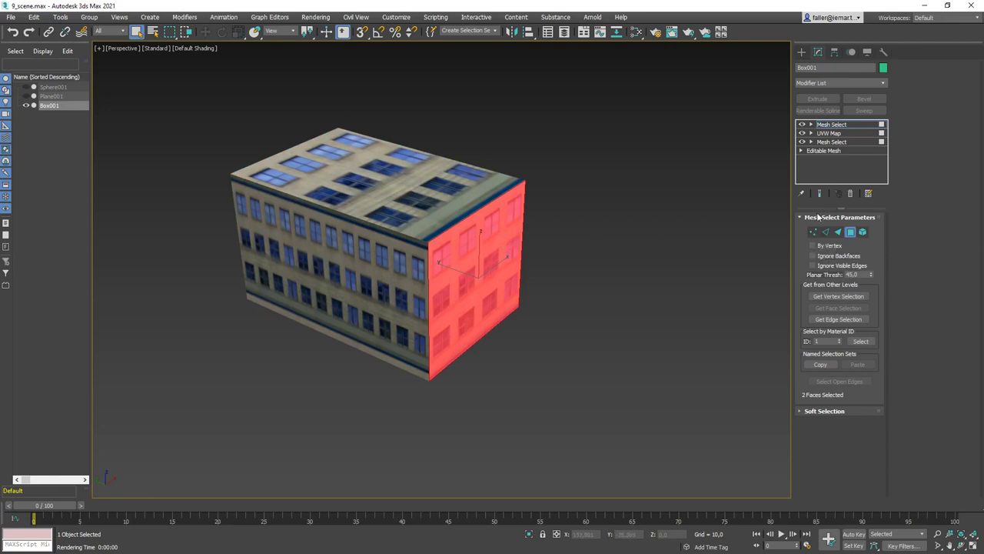
# Add a second UVW Map modifier on top of the stack for the selected short side
pyautogui.click(882, 82)
pyautogui.moveTo(883, 94); pyautogui.dragTo(883, 335)
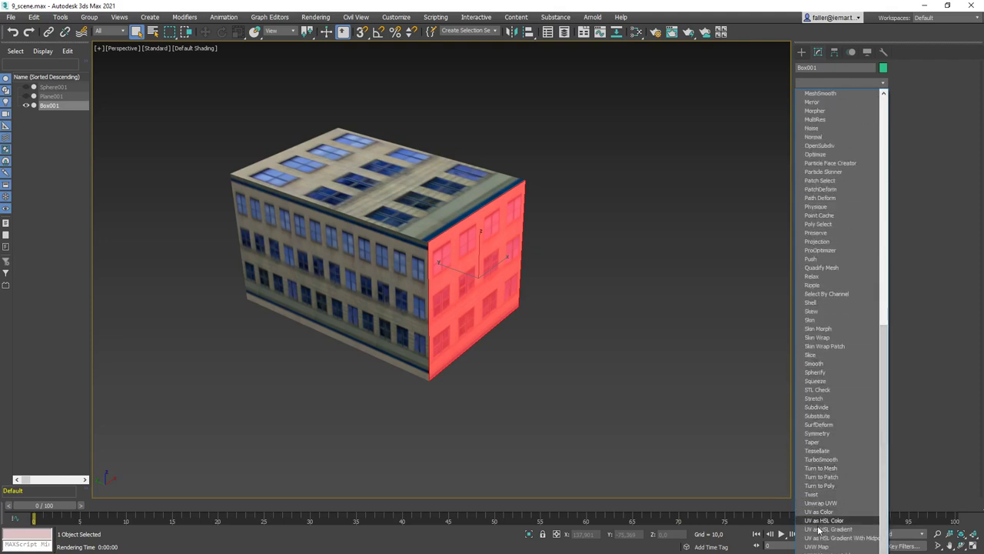
pyautogui.click(818, 547)
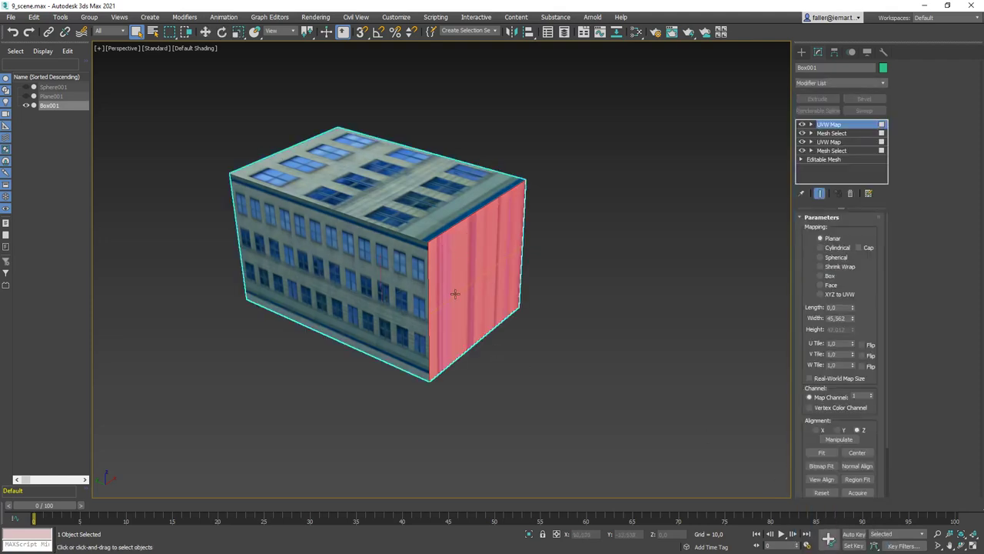
# Align the new planar mapping to the short side's normal and fit it to that face
pyautogui.click(866, 467)
pyautogui.moveTo(497, 251); pyautogui.dragTo(486, 251)
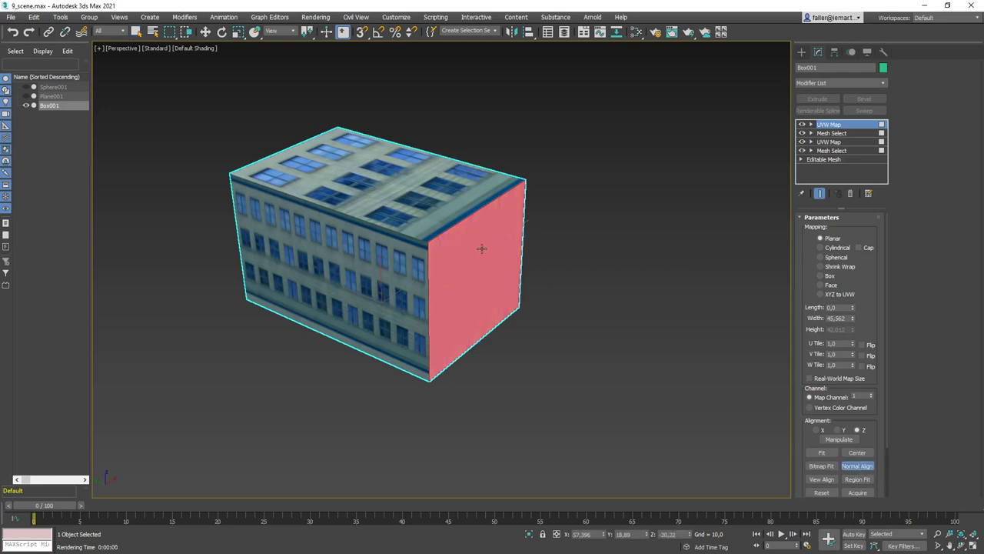
pyautogui.click(821, 452)
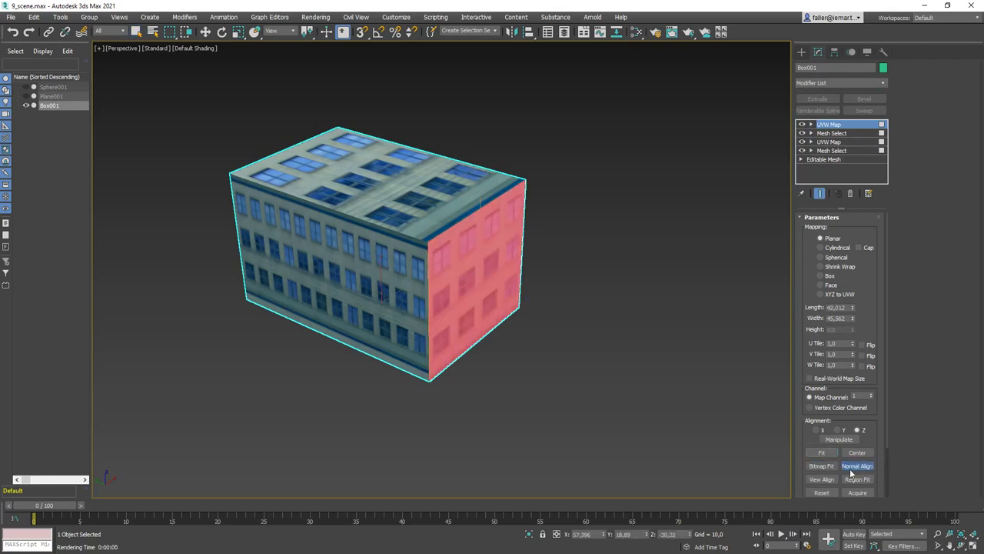
pyautogui.click(855, 466)
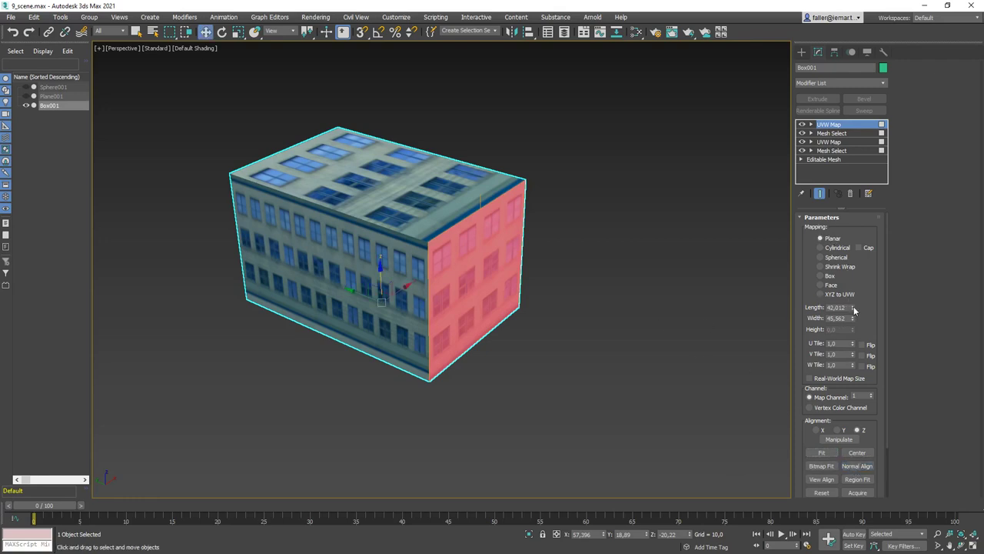
# Resize the short side's planar mapping to a length of 131.077 and a width of 27.337, and deselect the box
pyautogui.moveTo(852, 306); pyautogui.dragTo(848, 205)
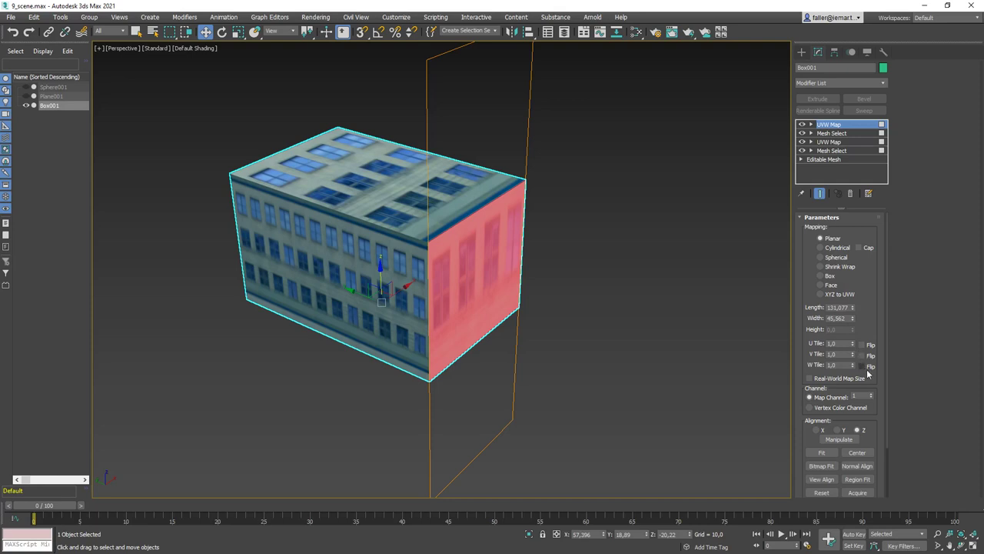
pyautogui.moveTo(852, 317)
pyautogui.mouseDown()
pyautogui.moveTo(851, 286)
pyautogui.moveTo(853, 336)
pyautogui.mouseUp()
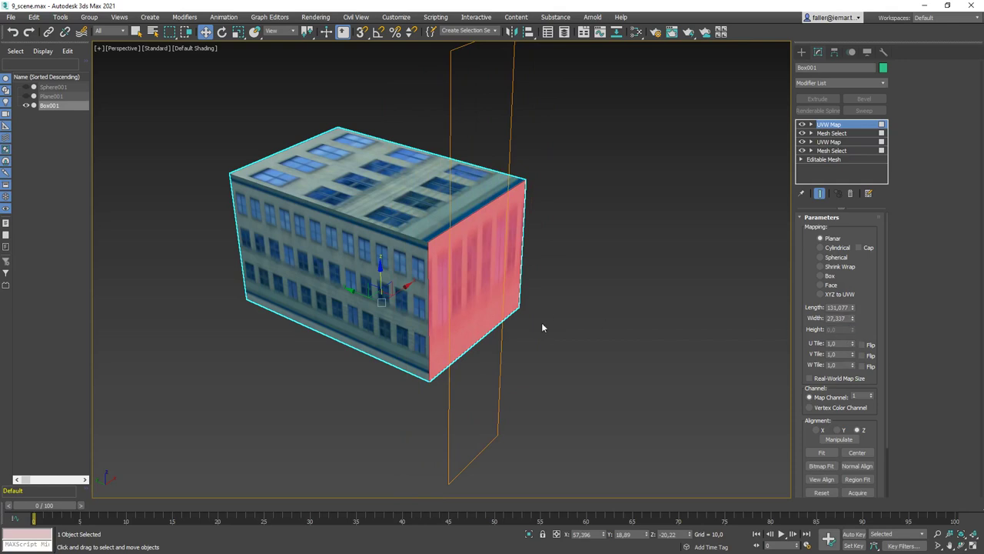
pyautogui.click(559, 312)
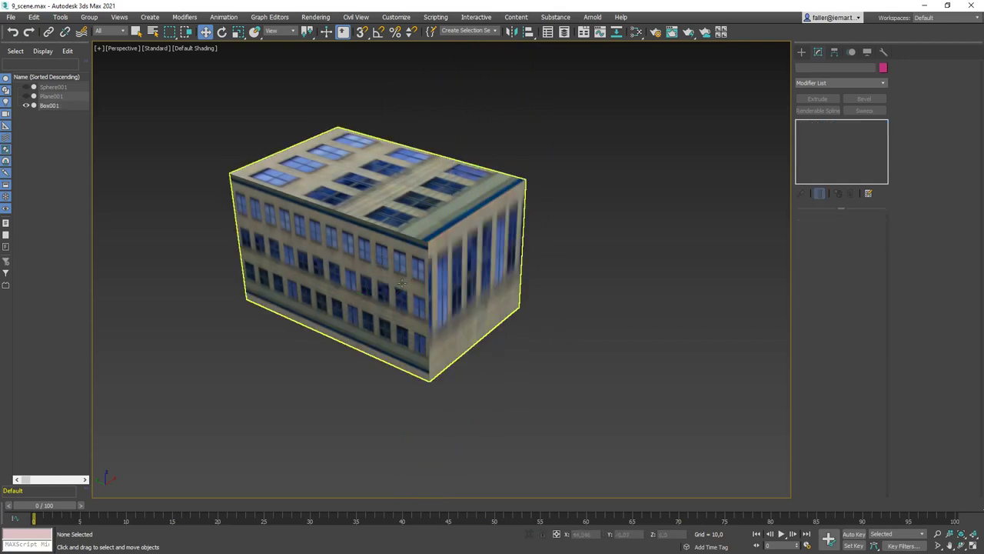
pyautogui.click(423, 223)
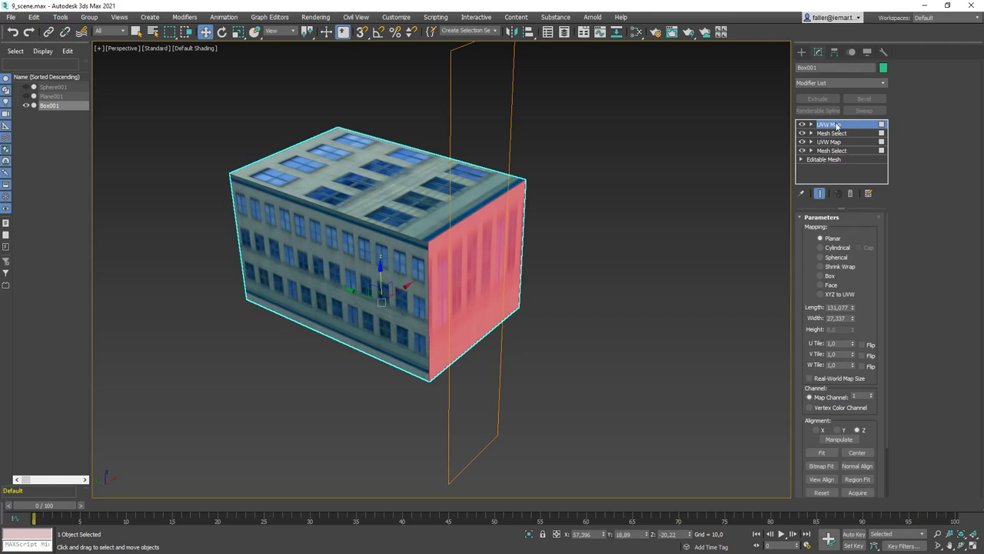
pyautogui.click(623, 219)
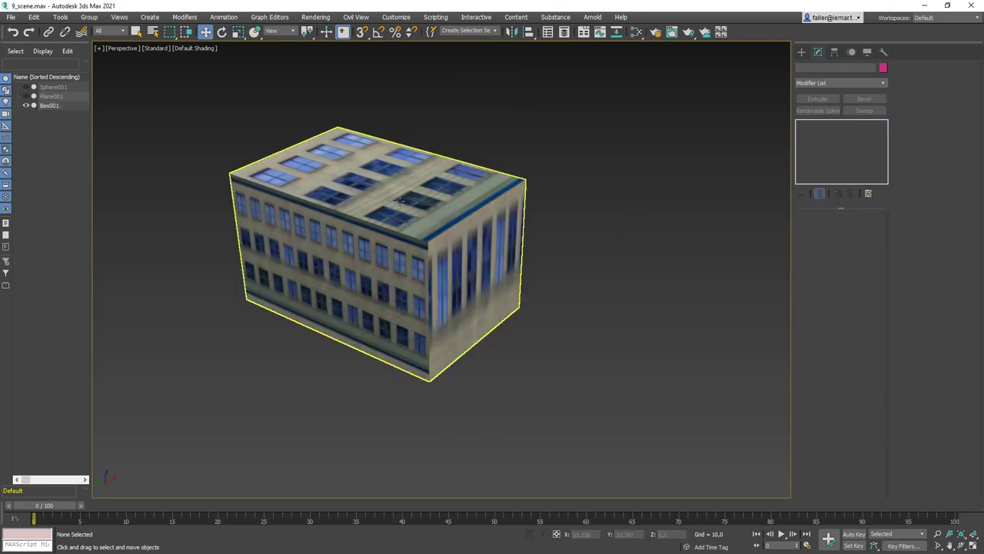
# Collapse the box's modifier stack by converting it to an Editable Mesh
pyautogui.click(416, 212)
pyautogui.rightClick(385, 206)
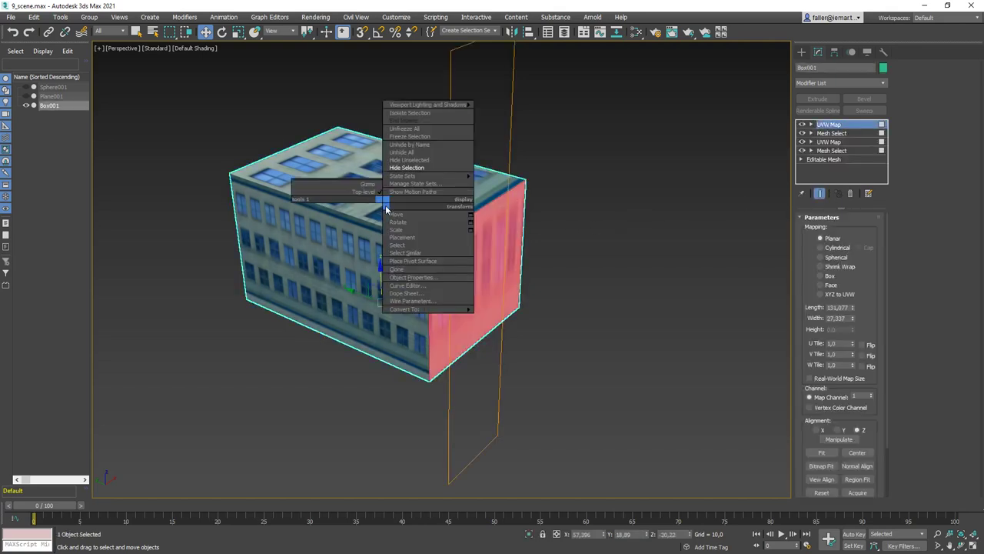
pyautogui.moveTo(395, 310)
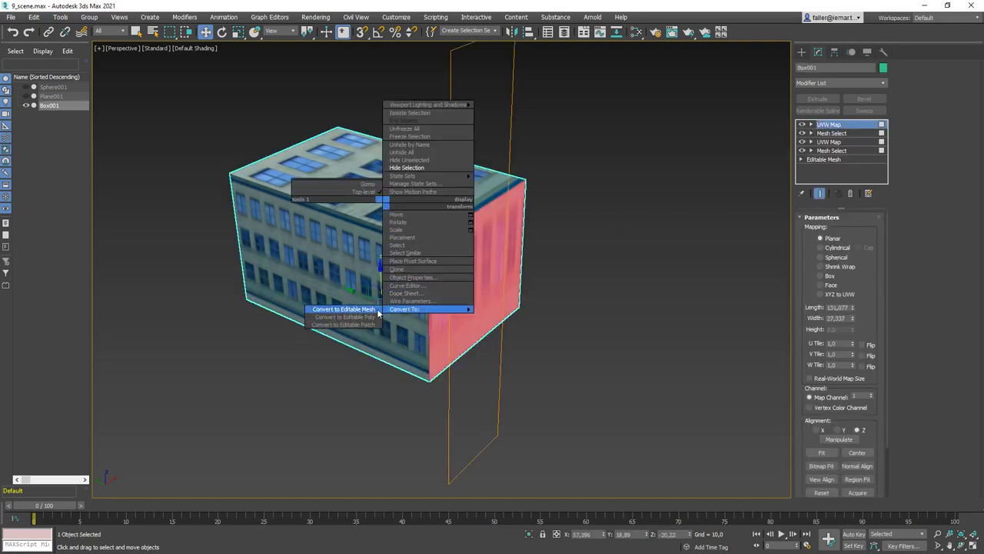
pyautogui.click(344, 308)
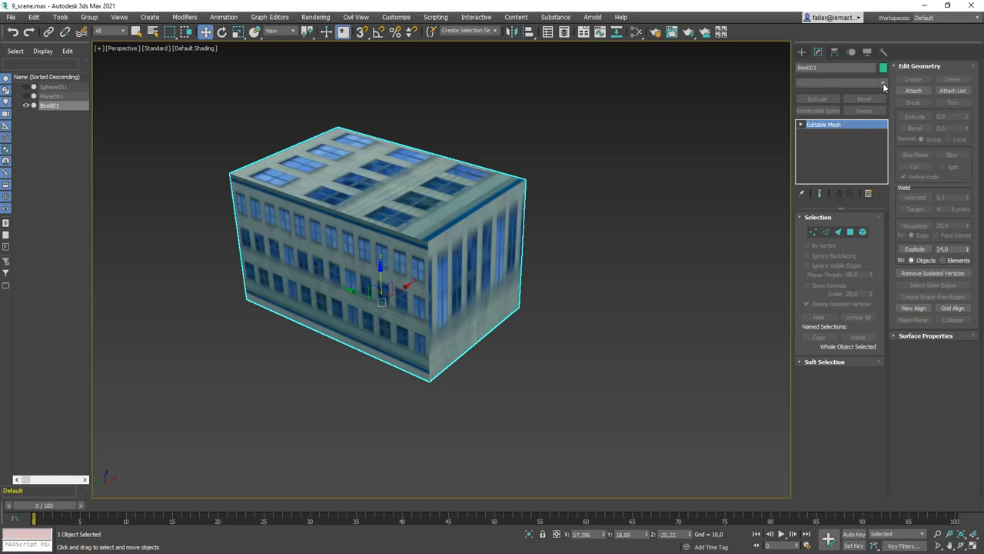
# Add a UVW Map modifier to the collapsed box and set its mapping type to Box
pyautogui.click(884, 82)
pyautogui.moveTo(884, 104); pyautogui.dragTo(886, 376)
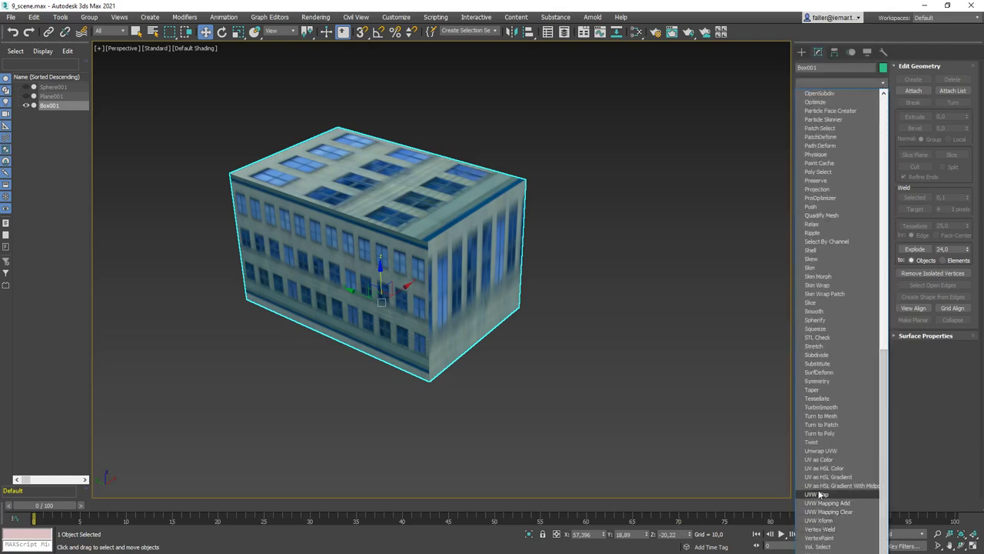
pyautogui.click(821, 494)
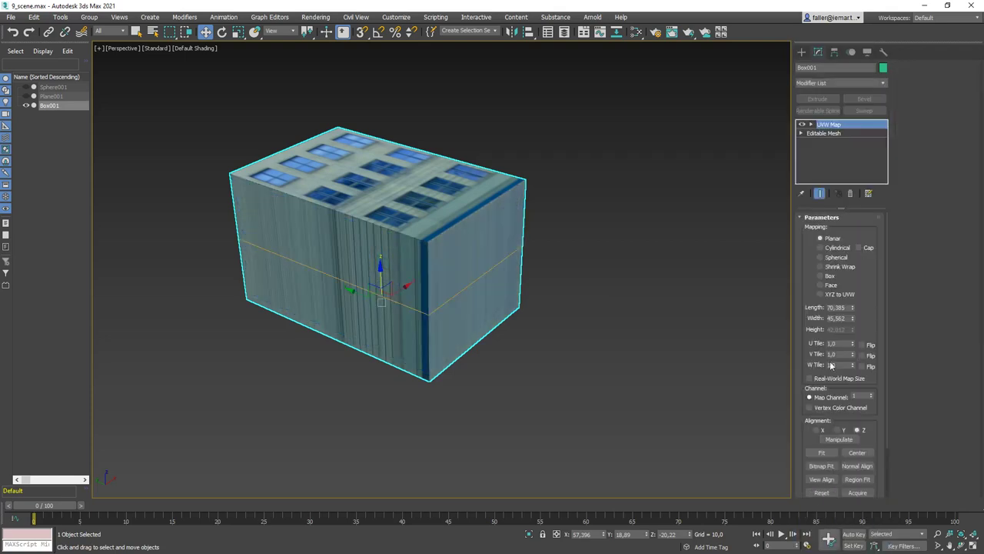
pyautogui.click(820, 276)
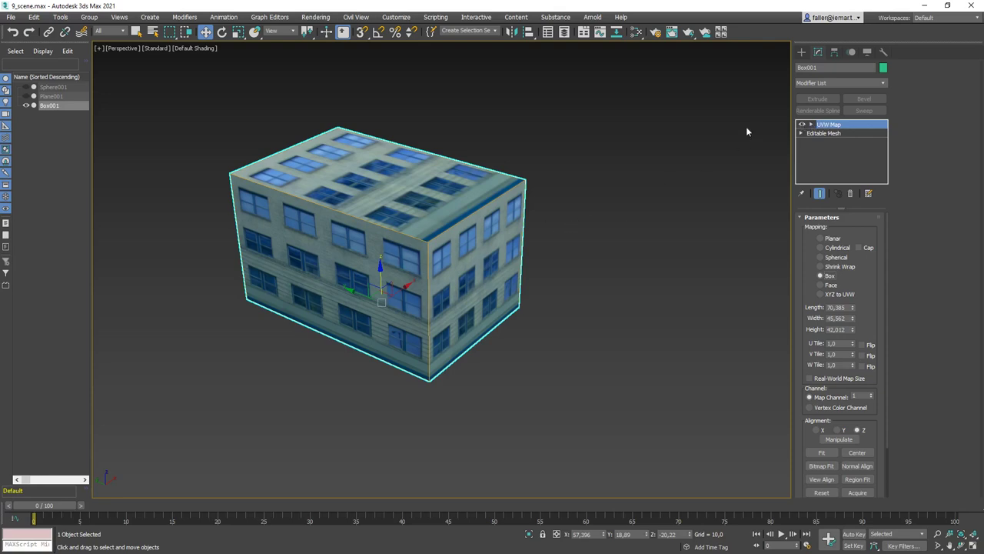
# Turn off the Box-type UVW Map, remove it from the modifier stack, and deselect the box
pyautogui.click(802, 124)
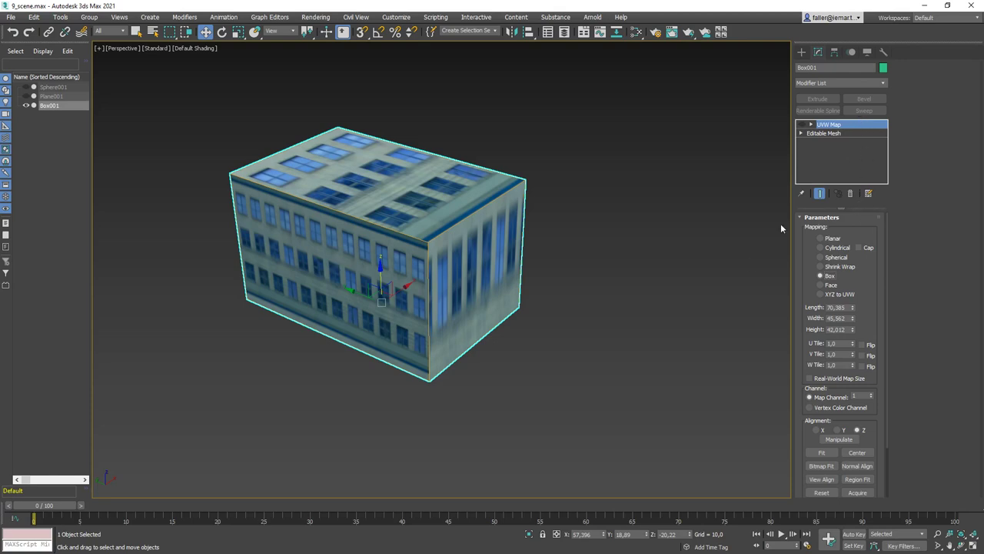
pyautogui.click(850, 193)
pyautogui.click(611, 370)
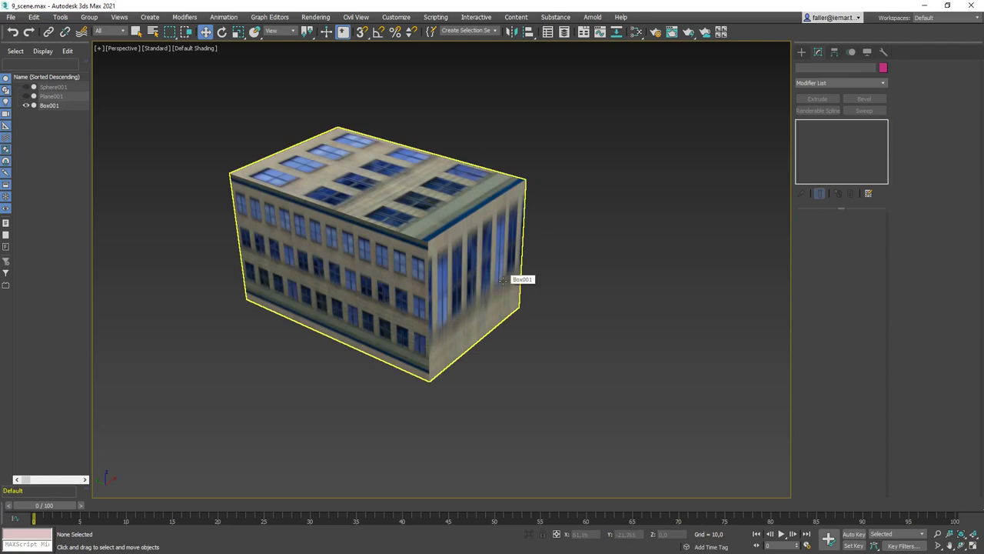
# Open the Slate Material Editor and add three Standard (Legacy) materials to an empty area of the node view
pyautogui.press('m')
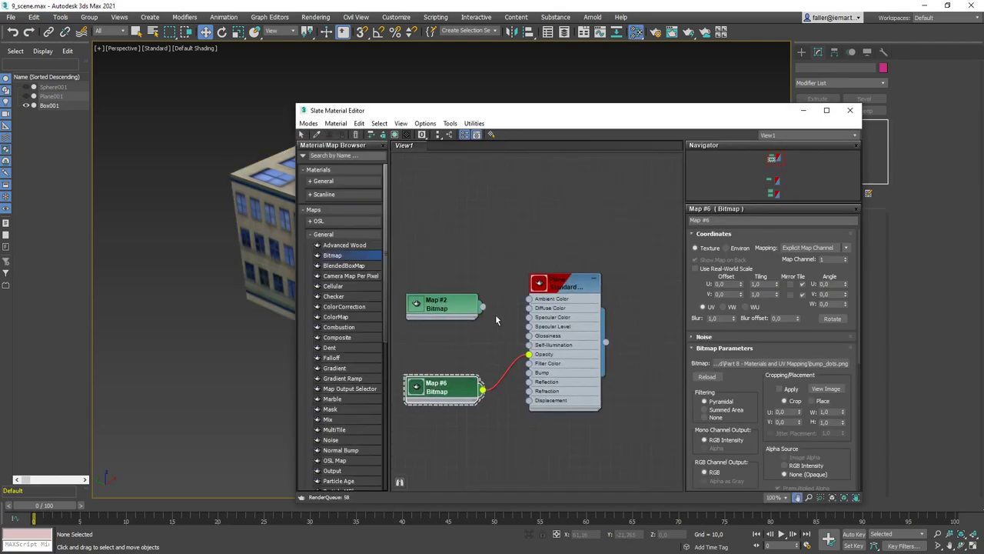
pyautogui.moveTo(495, 320); pyautogui.dragTo(545, 417, button='middle')
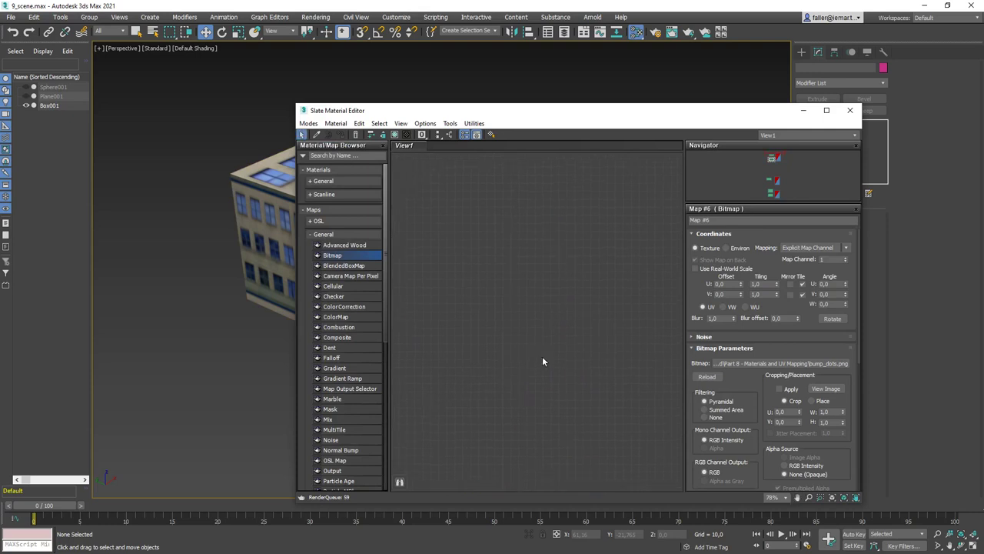
pyautogui.click(312, 234)
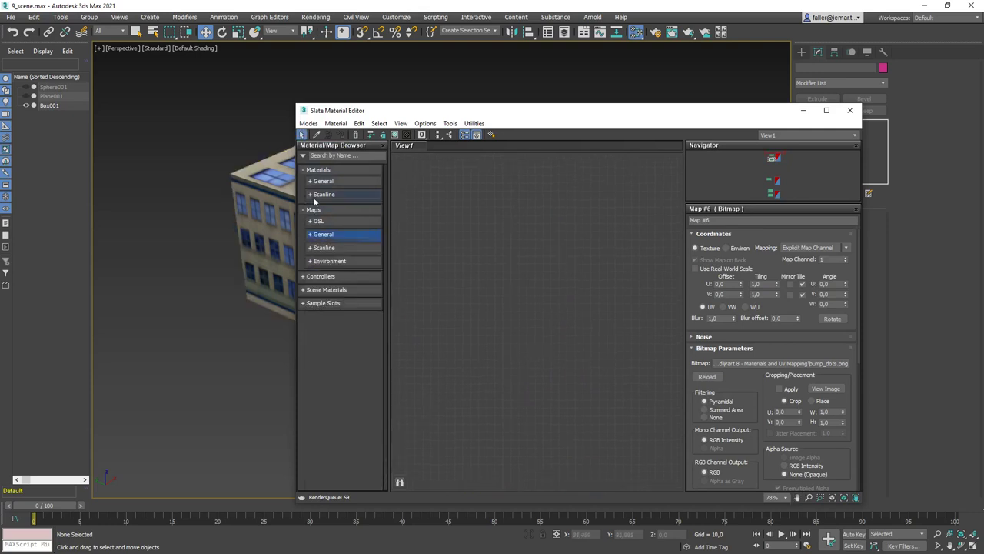
pyautogui.click(311, 194)
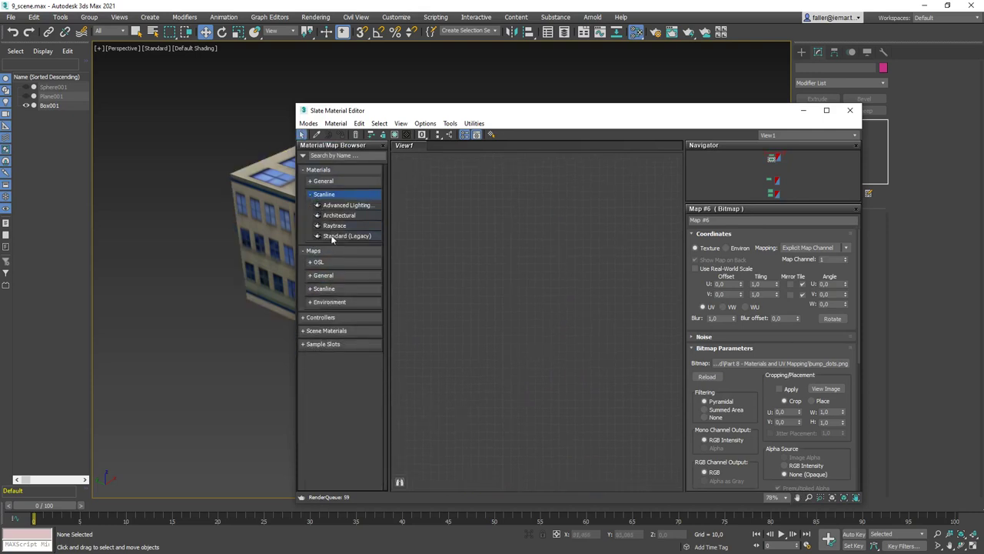
pyautogui.moveTo(472, 217); pyautogui.dragTo(471, 216)
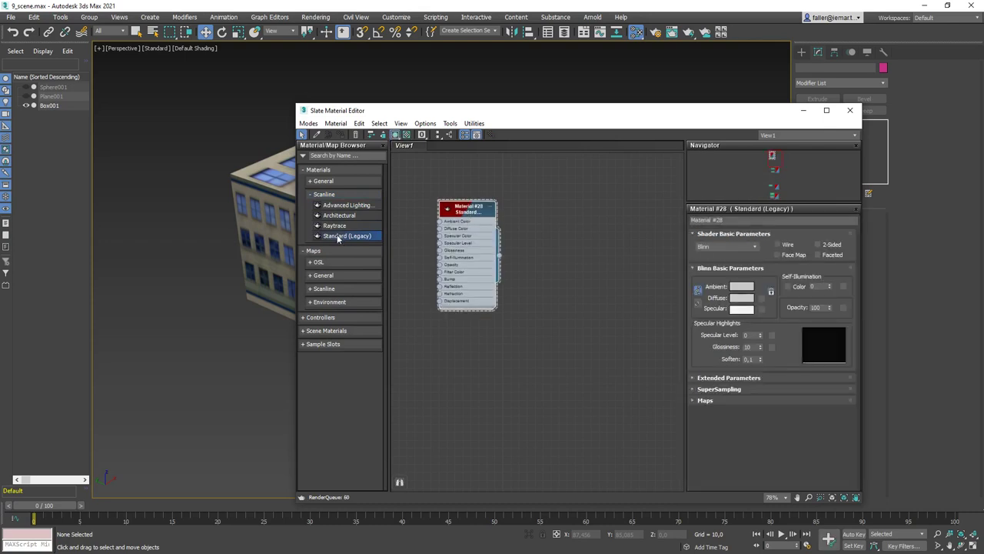
pyautogui.moveTo(563, 337); pyautogui.dragTo(563, 337)
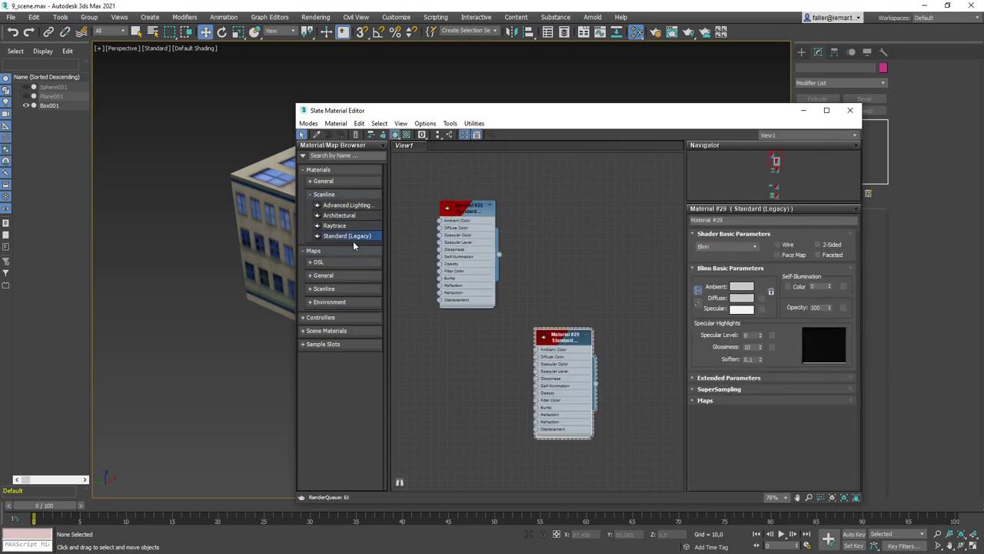
pyautogui.moveTo(340, 239); pyautogui.dragTo(632, 375)
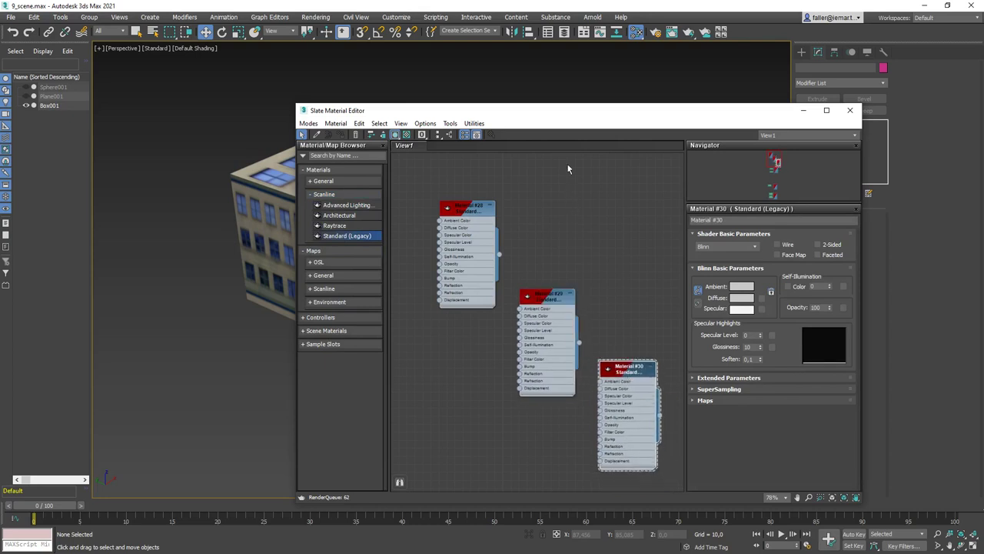
# Set the first Standard material's diffuse color to a saturated lime green
pyautogui.moveTo(565, 113); pyautogui.dragTo(429, 65)
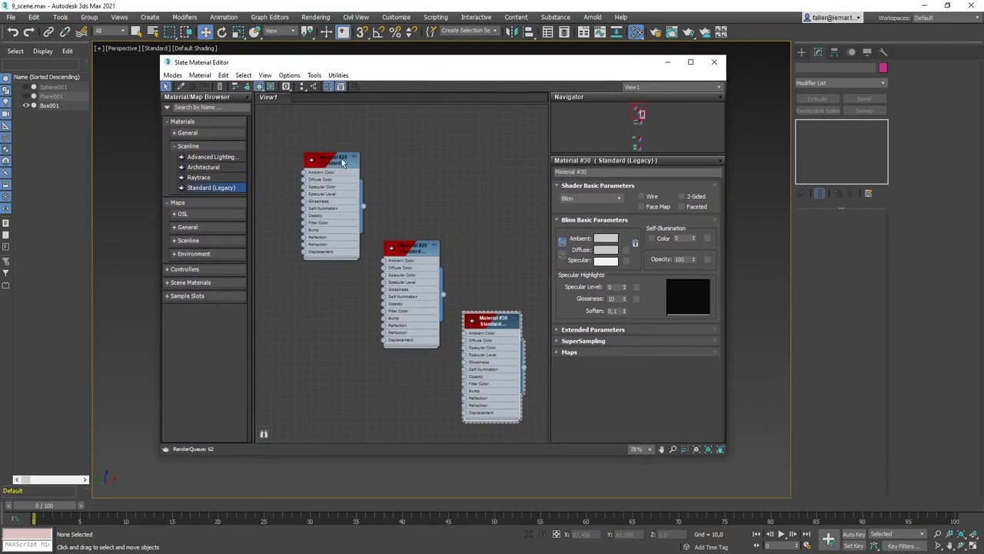
pyautogui.click(327, 164)
pyautogui.click(605, 250)
pyautogui.moveTo(211, 185); pyautogui.dragTo(200, 154)
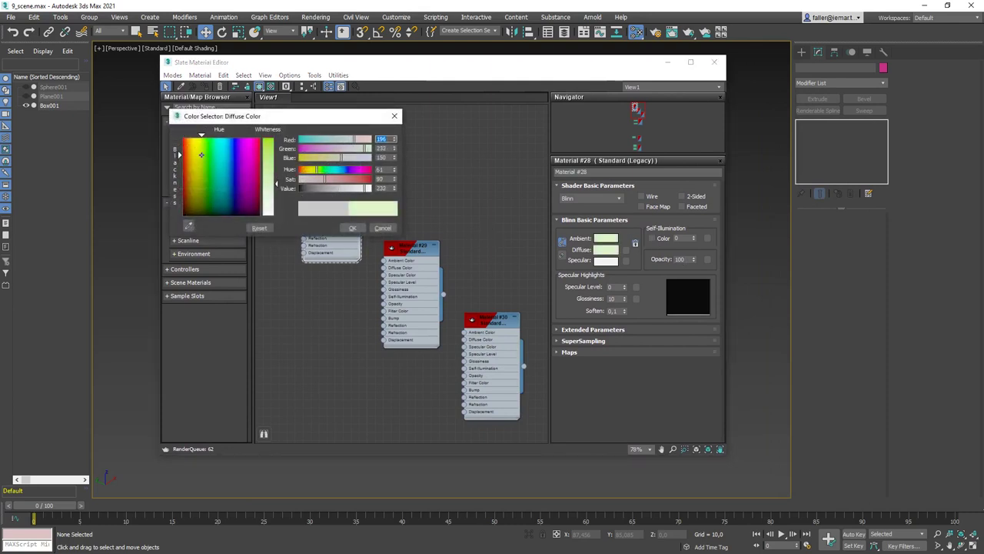
pyautogui.moveTo(276, 183); pyautogui.dragTo(276, 140)
pyautogui.moveTo(356, 188); pyautogui.dragTo(311, 190)
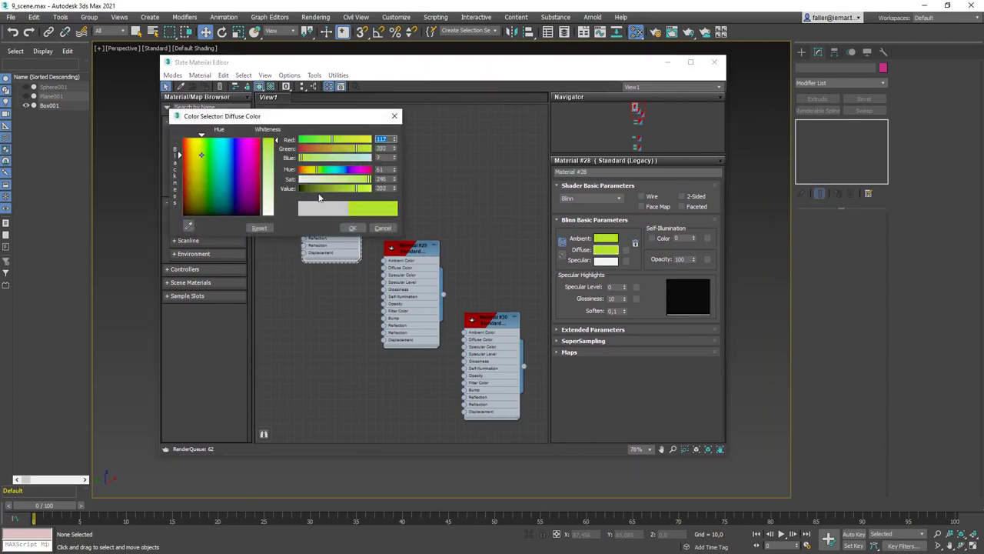
pyautogui.click(350, 227)
# Set the second Standard material's diffuse color to a bright blue
pyautogui.doubleClick(407, 250)
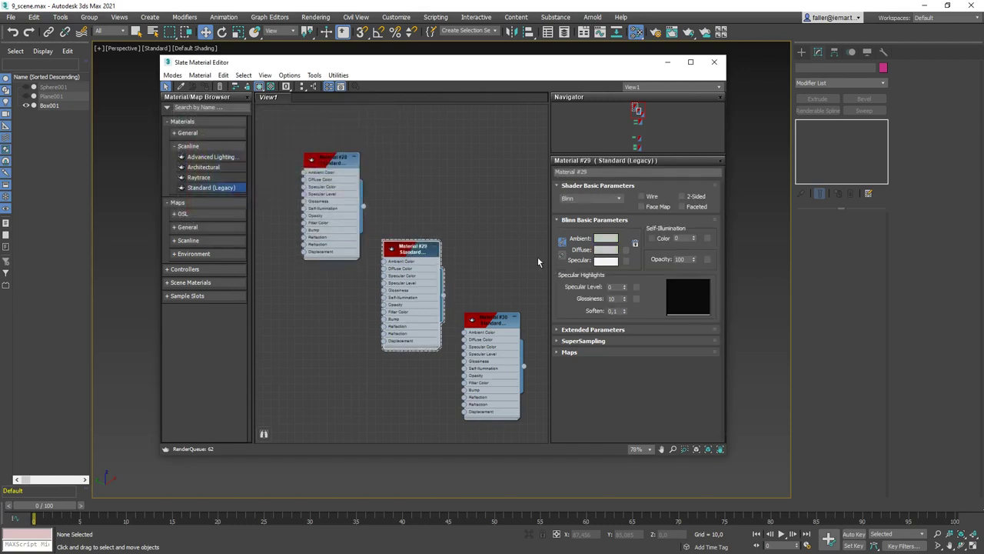
pyautogui.click(613, 251)
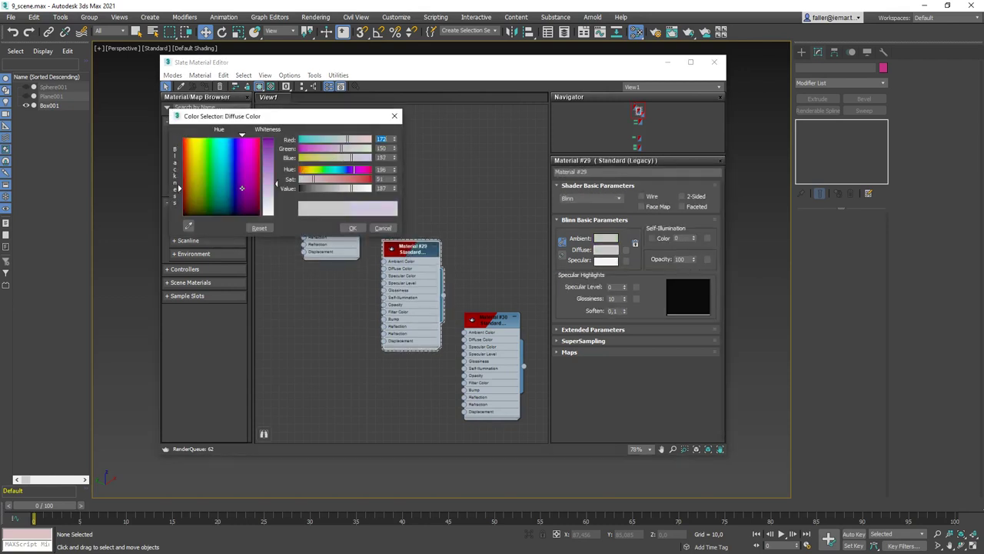
pyautogui.moveTo(323, 178); pyautogui.dragTo(352, 188)
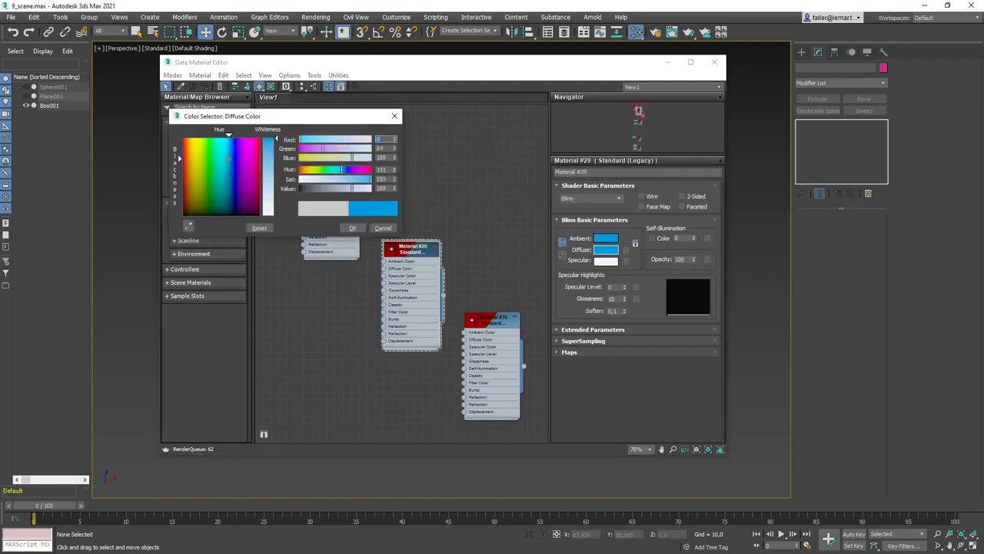
pyautogui.click(351, 227)
# Set the third Standard material's diffuse color to a warm yellow of about red 217, green 172, blue 34
pyautogui.doubleClick(492, 319)
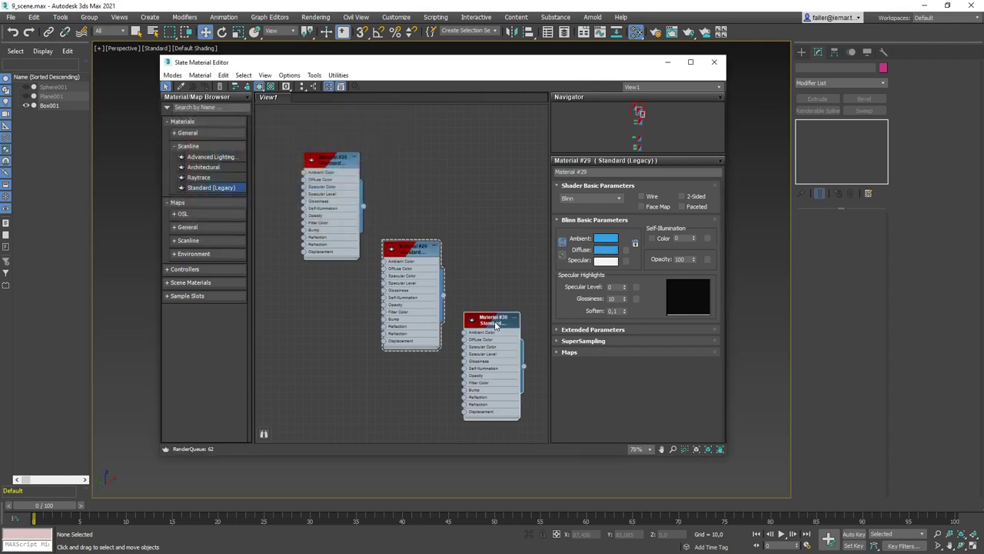
pyautogui.click(606, 250)
pyautogui.moveTo(212, 170); pyautogui.dragTo(193, 150)
pyautogui.moveTo(270, 183); pyautogui.dragTo(282, 162)
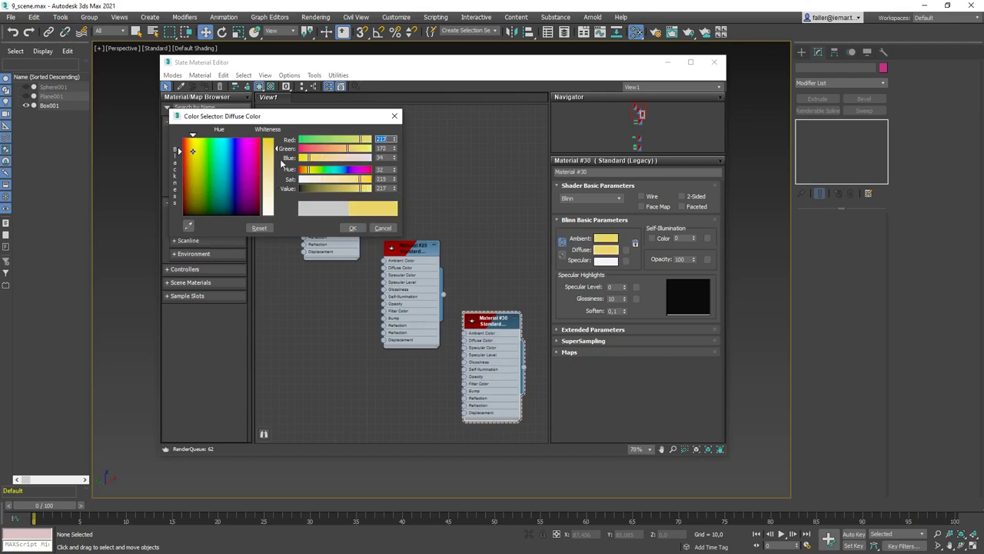
pyautogui.click(352, 227)
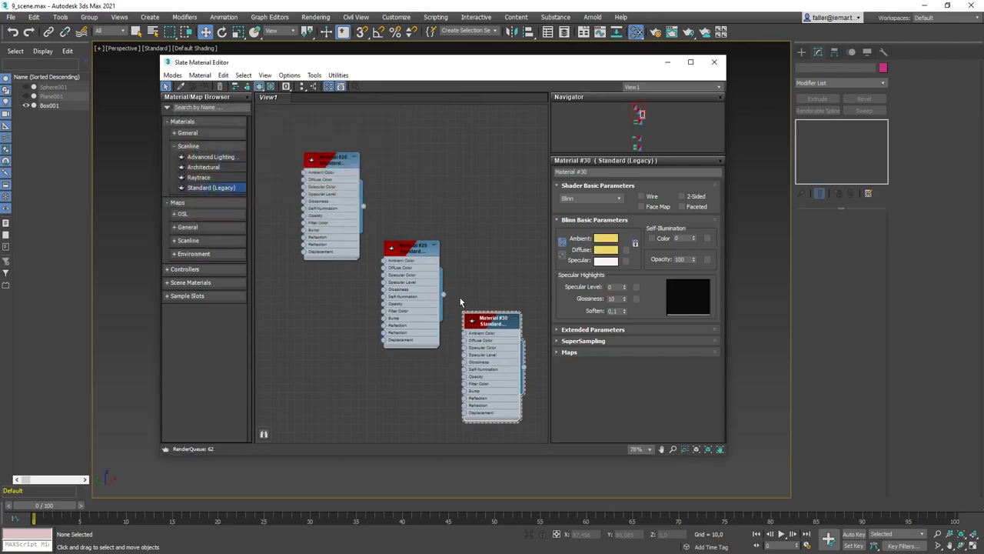
# Select the textured box, assign the green material to it, and replace that with the blue material
pyautogui.scroll(-2, 454, 304)
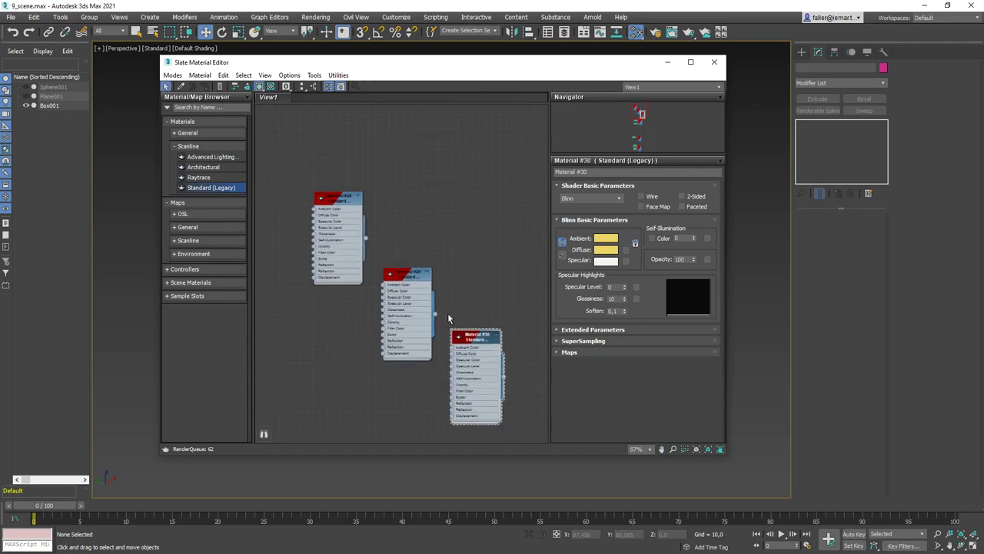
pyautogui.moveTo(372, 62); pyautogui.dragTo(623, 77)
pyautogui.click(348, 226)
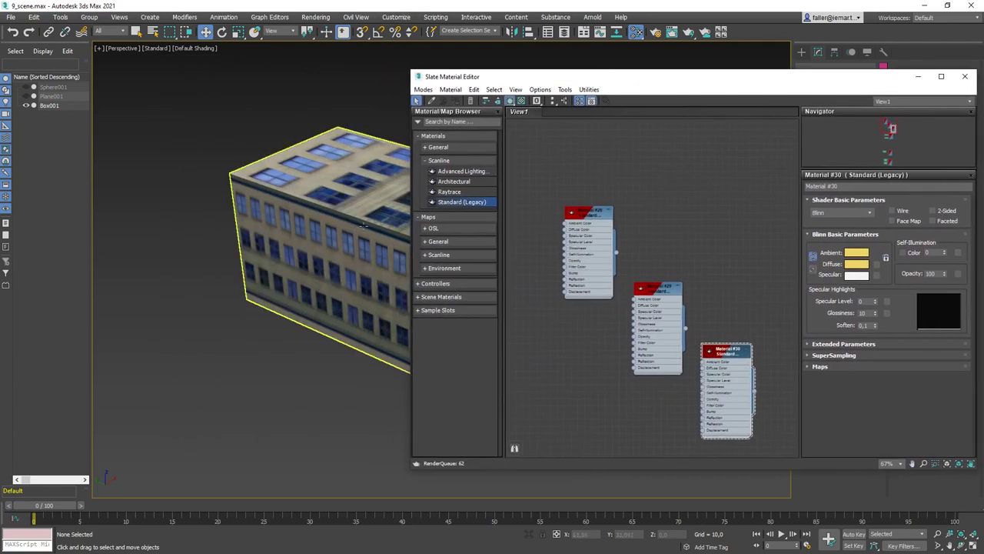
pyautogui.click(597, 216)
pyautogui.click(369, 206)
pyautogui.click(589, 217)
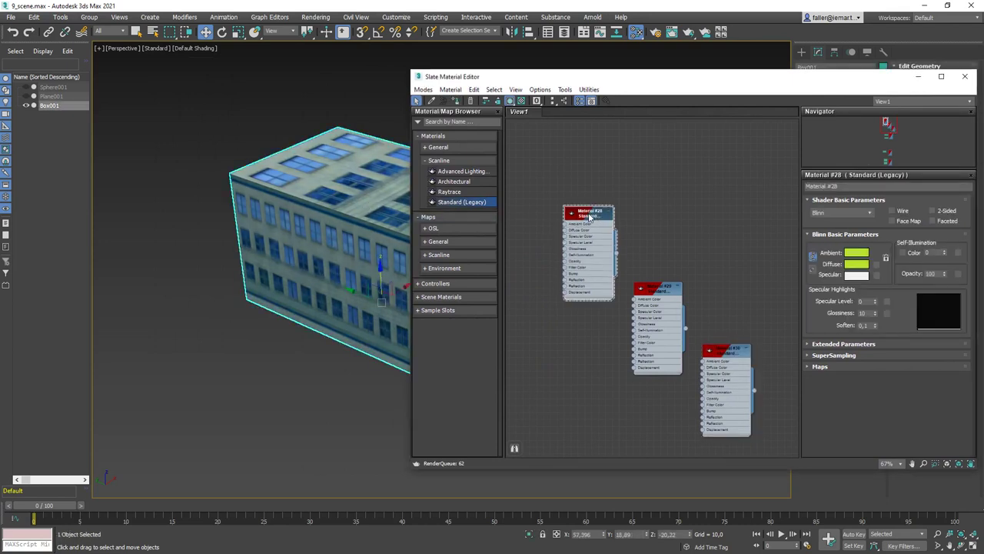
pyautogui.click(457, 101)
pyautogui.keyDown('alt'); pyautogui.moveTo(307, 237); pyautogui.dragTo(218, 208, button='middle'); pyautogui.keyUp('alt')
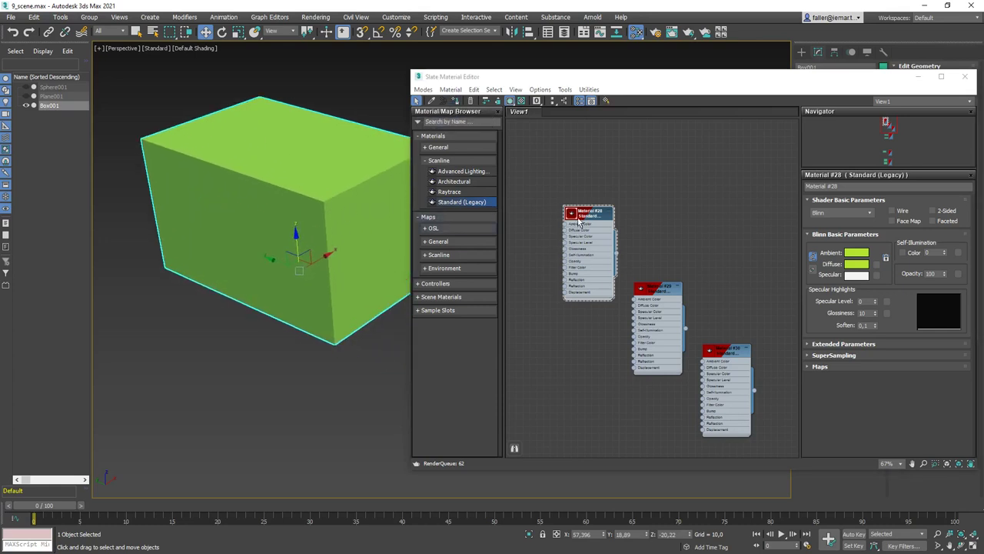
pyautogui.doubleClick(658, 290)
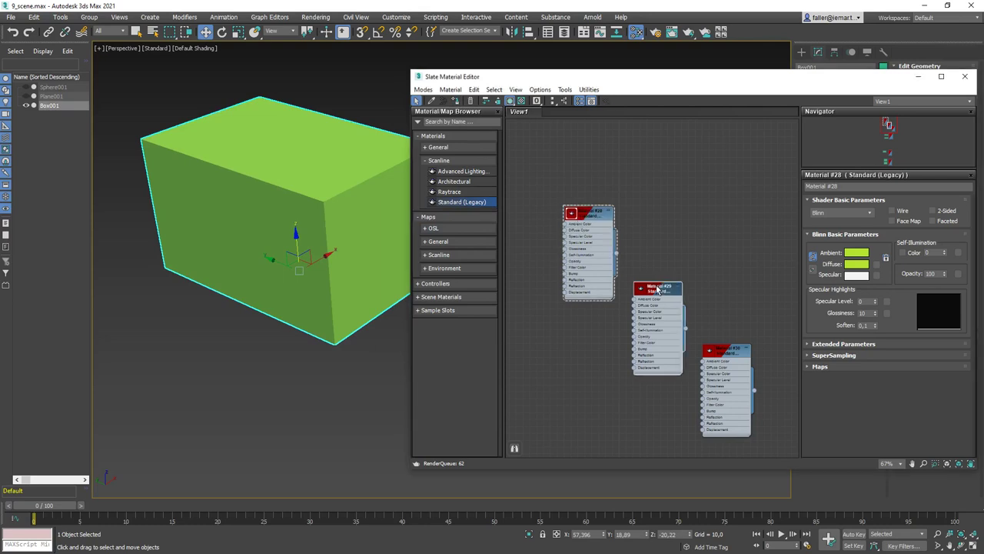
pyautogui.click(457, 102)
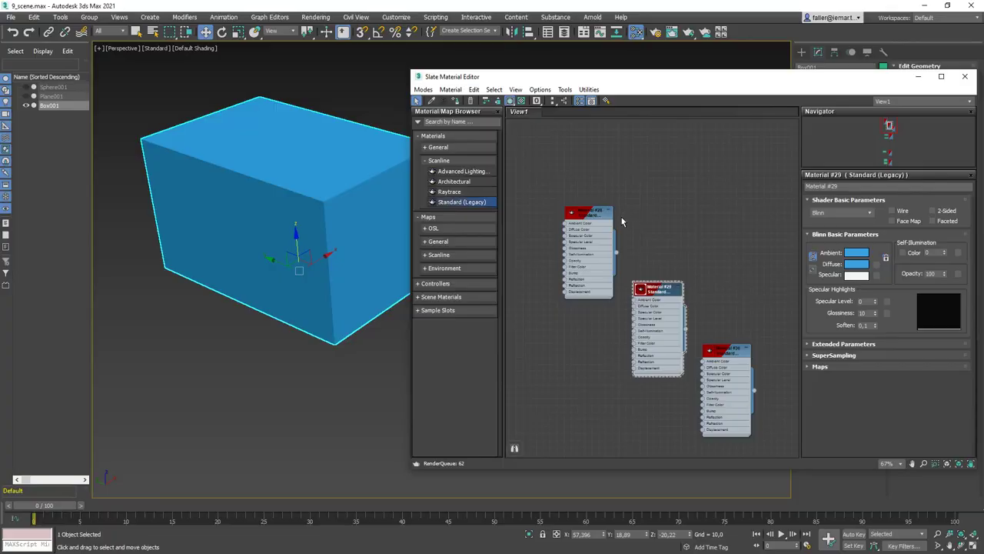
# Add a Multi/Sub-Object material to the free area above the three Standard materials in the node view
pyautogui.click(432, 162)
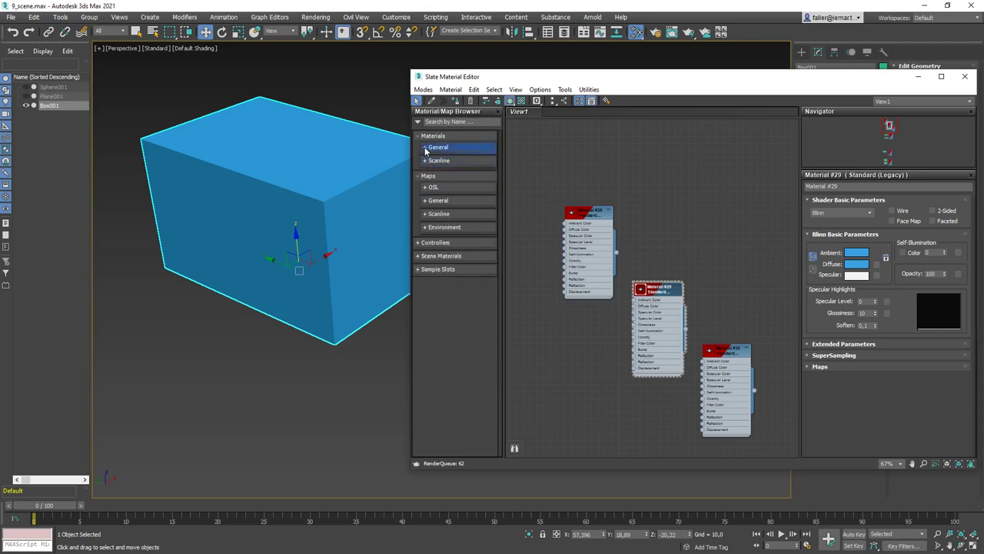
pyautogui.click(426, 149)
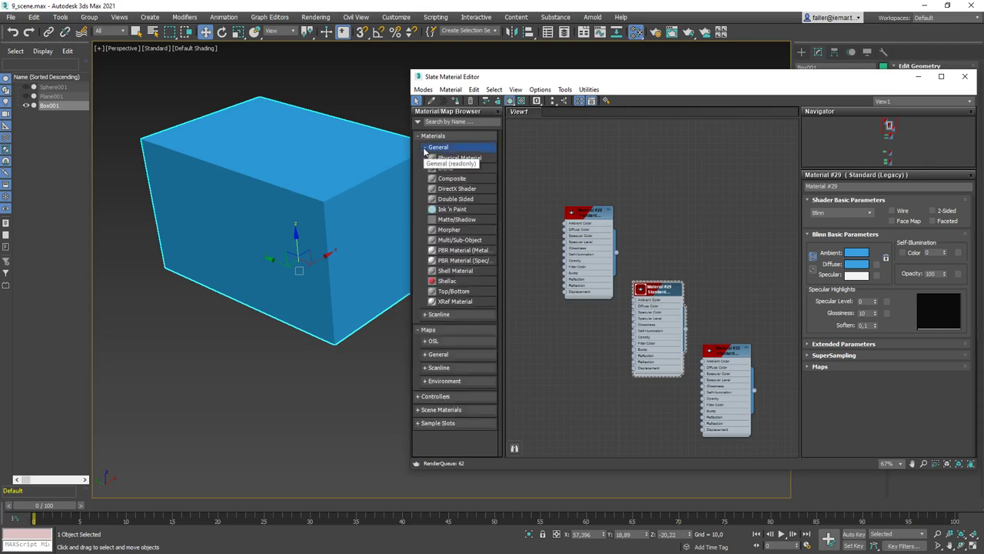
pyautogui.moveTo(608, 228); pyautogui.dragTo(607, 301, button='middle')
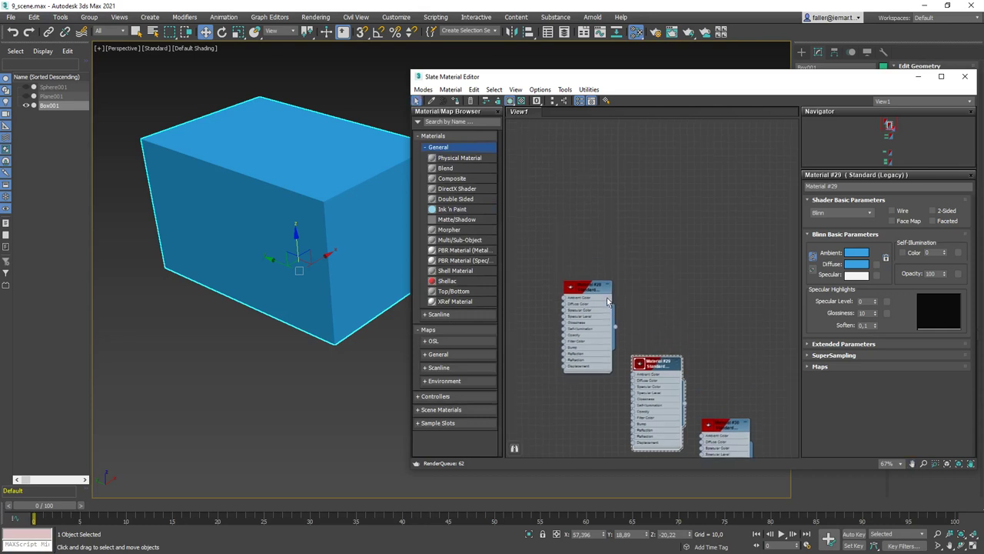
pyautogui.click(450, 244)
pyautogui.moveTo(633, 203); pyautogui.dragTo(707, 168)
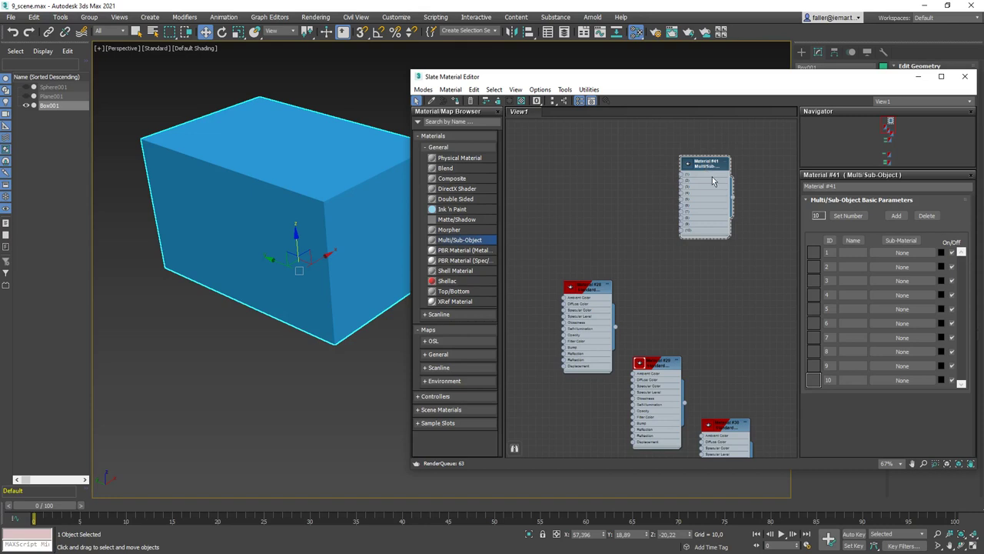
pyautogui.moveTo(707, 168); pyautogui.dragTo(673, 182)
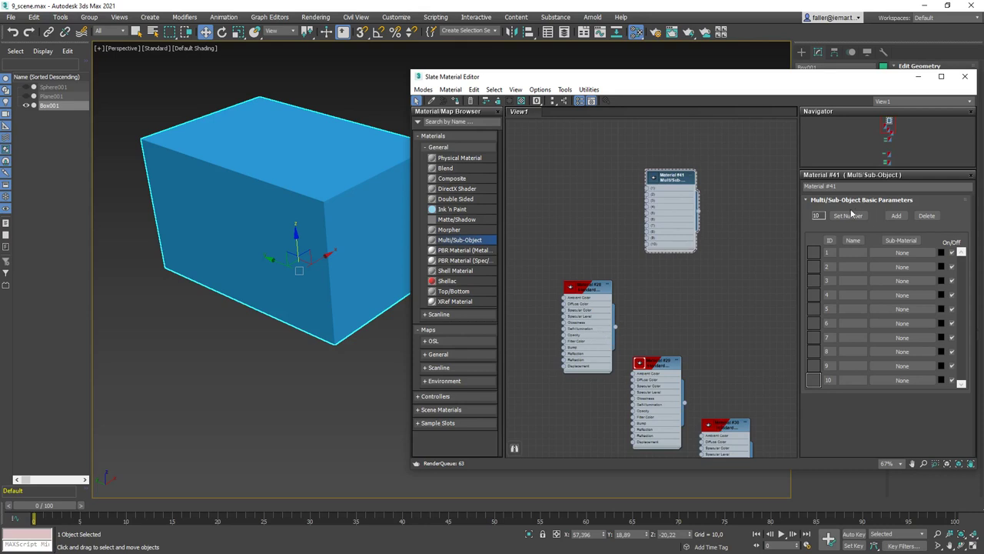
# Set the Multi/Sub-Object material's number of materials to 3
pyautogui.click(848, 216)
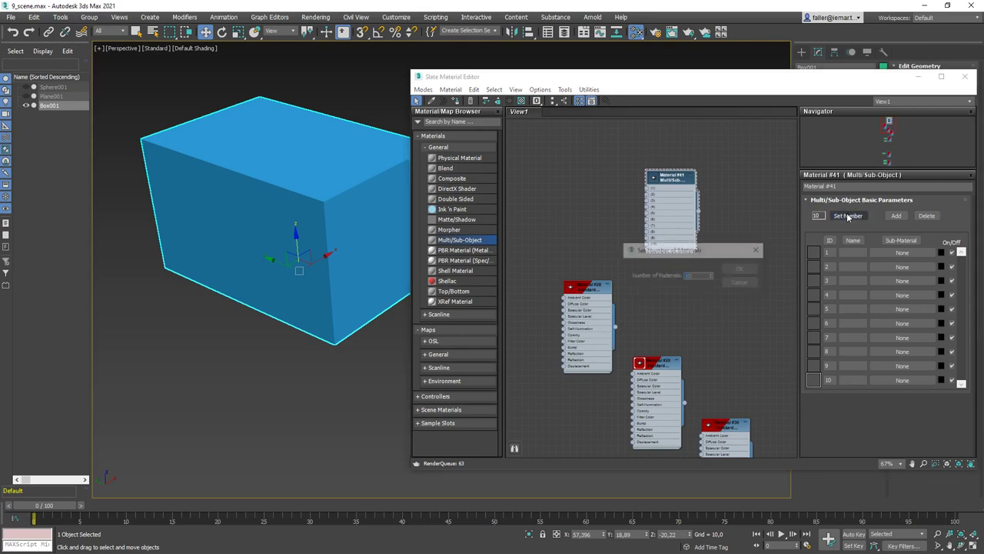
pyautogui.click(712, 279)
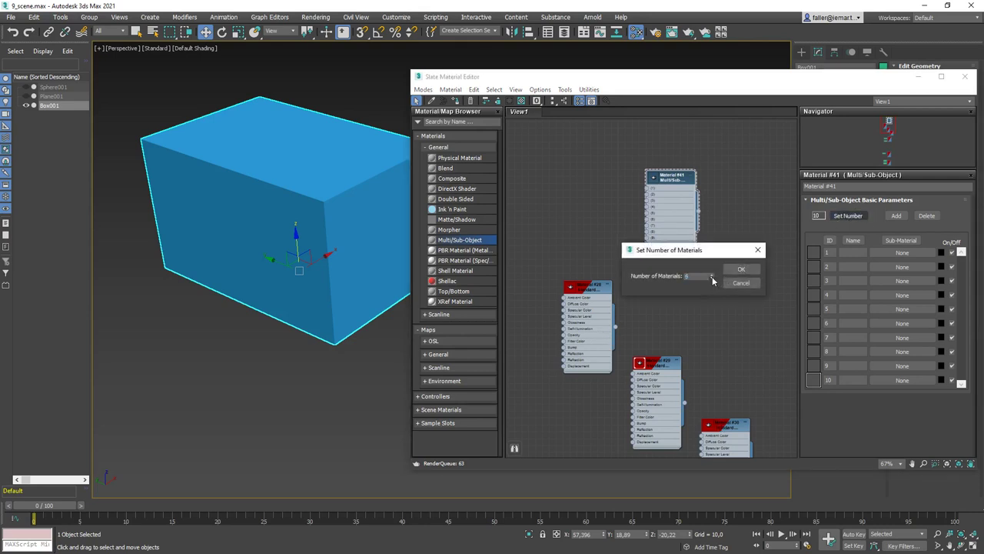
pyautogui.click(738, 269)
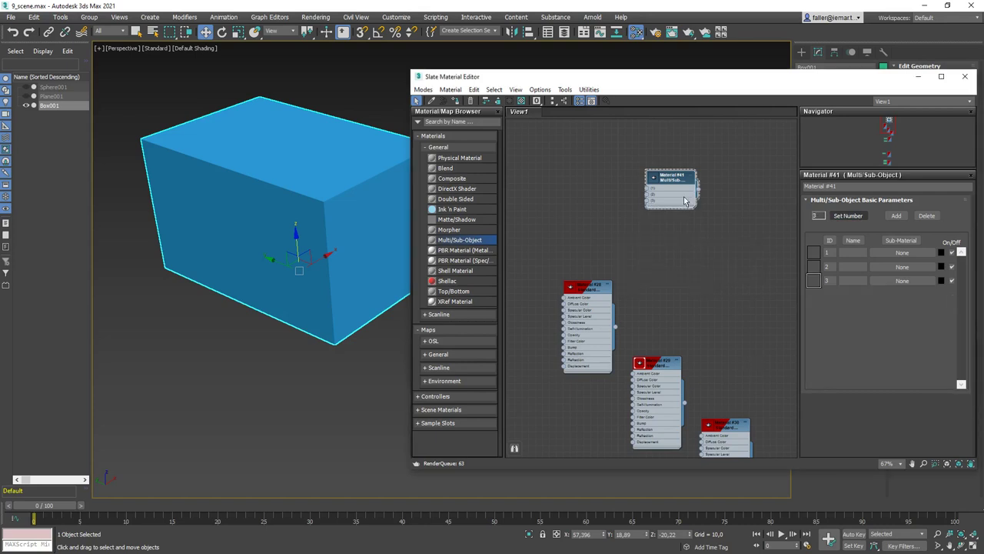
# Connect the green, blue and yellow materials to sub-material slots 1, 2 and 3 of the Multi/Sub-Object material
pyautogui.moveTo(678, 179); pyautogui.dragTo(742, 265)
pyautogui.moveTo(738, 308); pyautogui.dragTo(708, 252, button='middle')
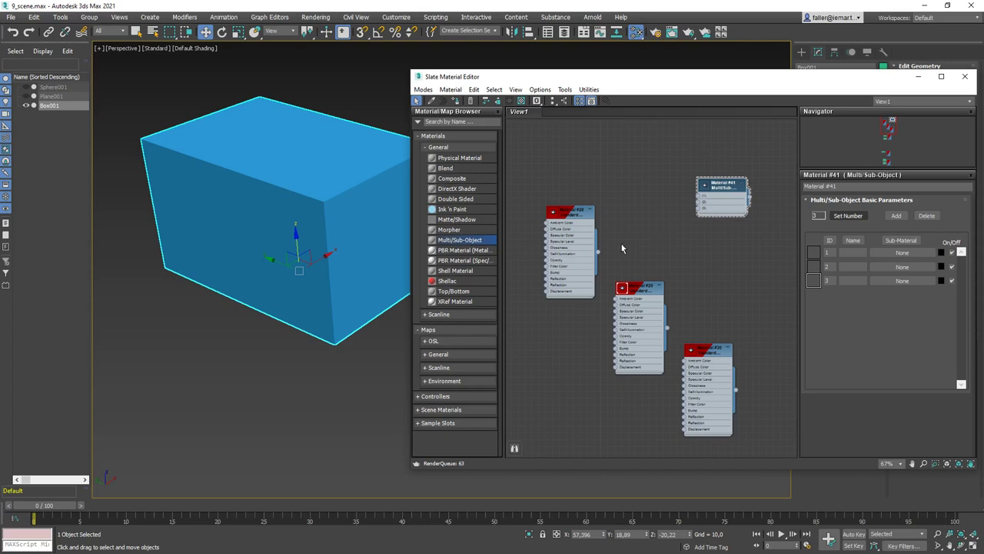
pyautogui.moveTo(576, 218); pyautogui.dragTo(574, 202)
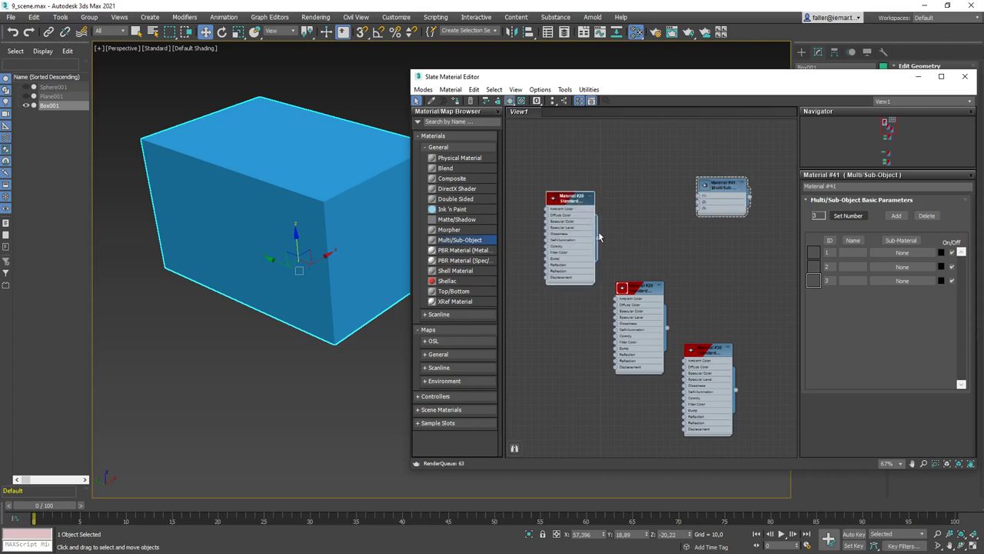
pyautogui.moveTo(598, 240); pyautogui.dragTo(700, 199)
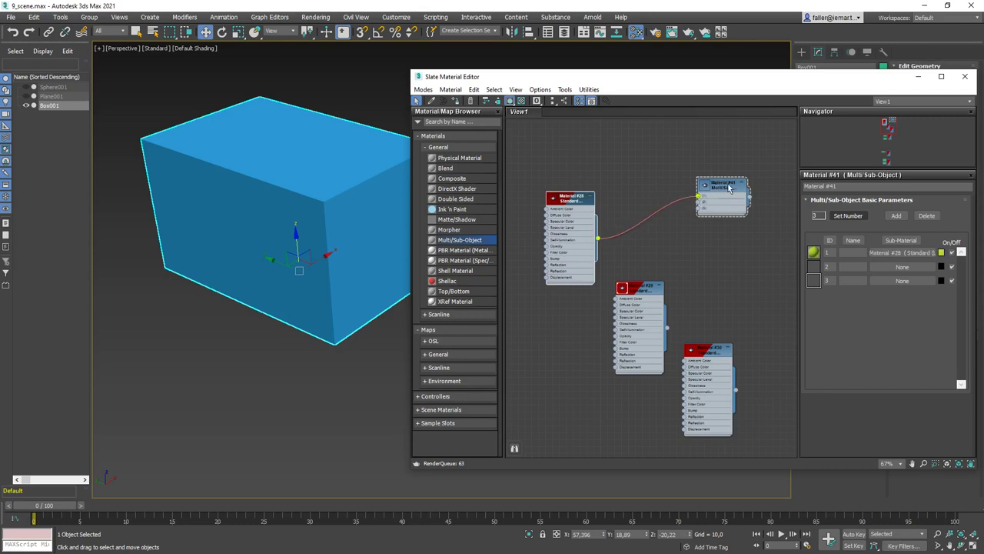
pyautogui.moveTo(652, 297); pyautogui.dragTo(699, 201)
pyautogui.moveTo(721, 364); pyautogui.dragTo(777, 262)
pyautogui.moveTo(701, 292); pyautogui.dragTo(645, 289, button='middle')
pyautogui.moveTo(737, 246); pyautogui.dragTo(757, 232)
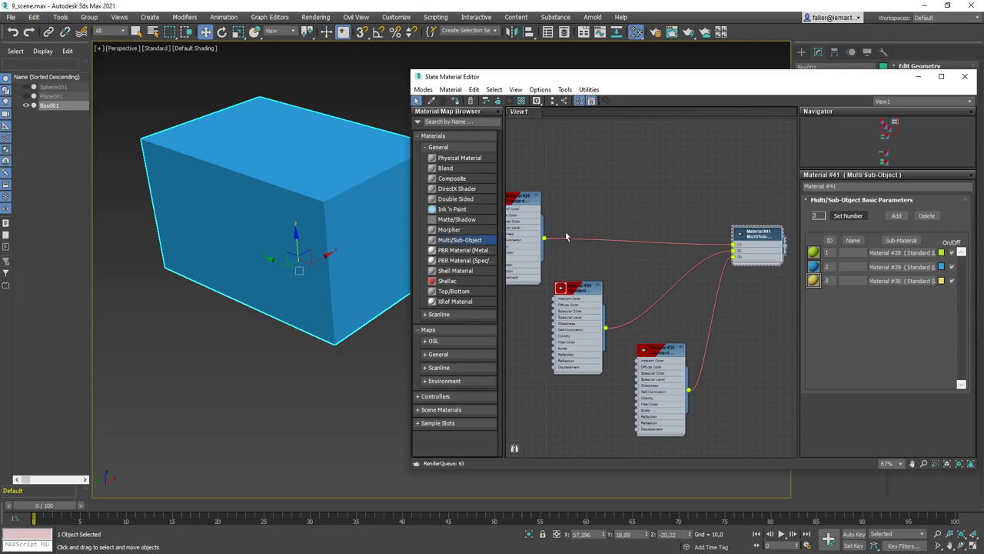
# Rearrange the three Standard material nodes closer to the Multi/Sub-Object node
pyautogui.moveTo(532, 213); pyautogui.dragTo(638, 170)
pyautogui.moveTo(598, 290); pyautogui.dragTo(647, 257)
pyautogui.moveTo(662, 358); pyautogui.dragTo(690, 321)
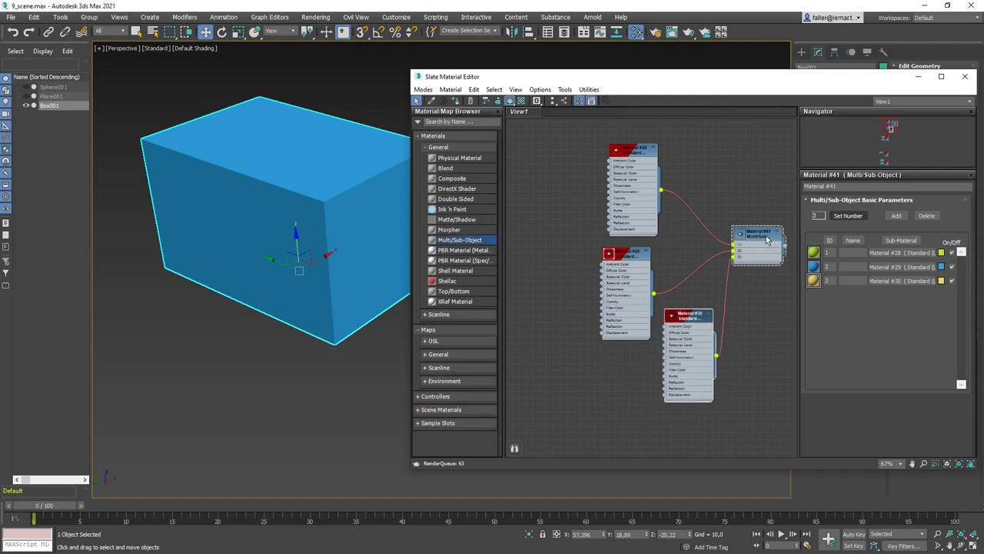
# Assign the Multi/Sub-Object material to the selected box and close the material editor
pyautogui.click(525, 220)
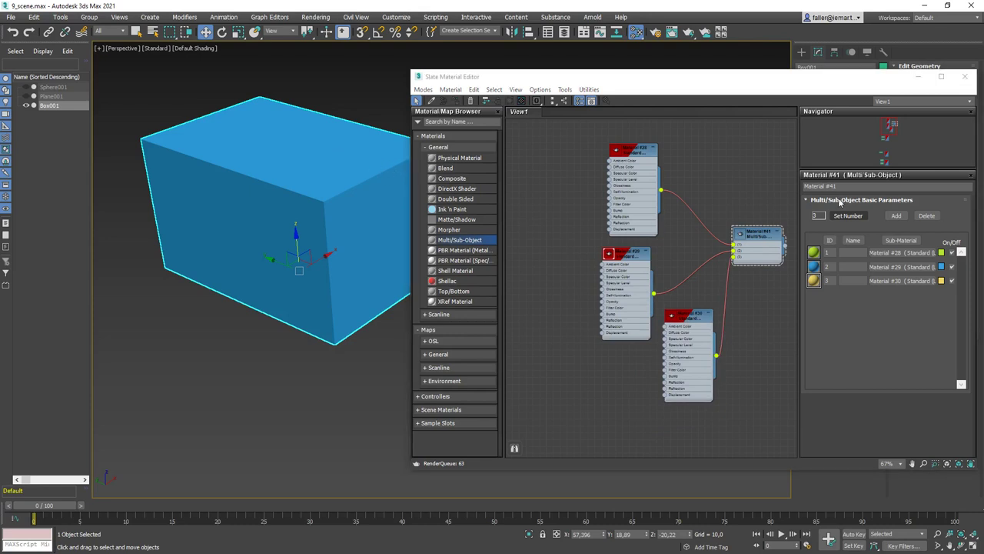
pyautogui.click(757, 240)
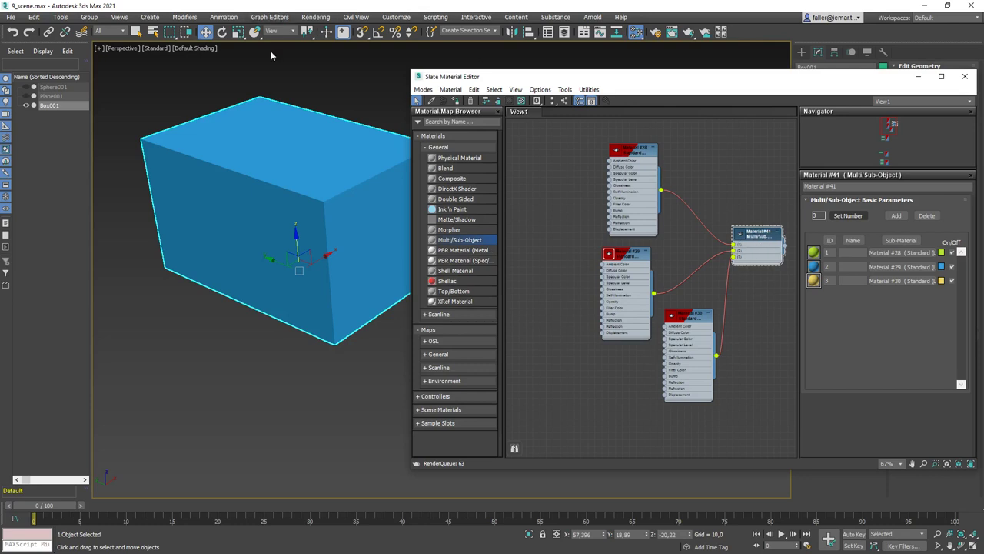
pyautogui.click(454, 102)
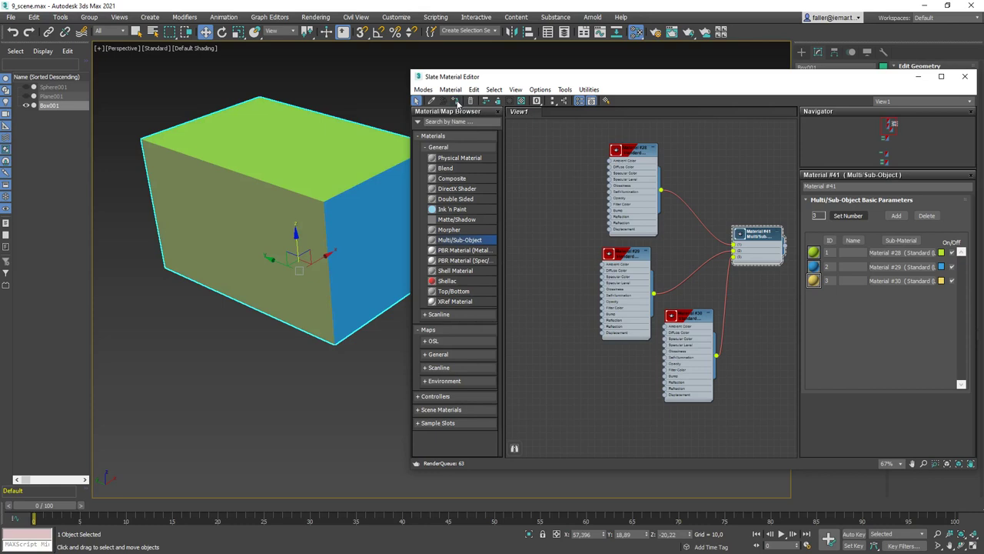
pyautogui.moveTo(315, 205)
pyautogui.keyDown('alt'); pyautogui.mouseDown(button='middle')
pyautogui.moveTo(494, 191)
pyautogui.moveTo(481, 161)
pyautogui.moveTo(451, 136)
pyautogui.moveTo(358, 150)
pyautogui.moveTo(303, 211)
pyautogui.moveTo(345, 218)
pyautogui.moveTo(276, 202)
pyautogui.moveTo(306, 164)
pyautogui.moveTo(284, 200)
pyautogui.moveTo(299, 210)
pyautogui.mouseUp(button='middle'); pyautogui.keyUp('alt')
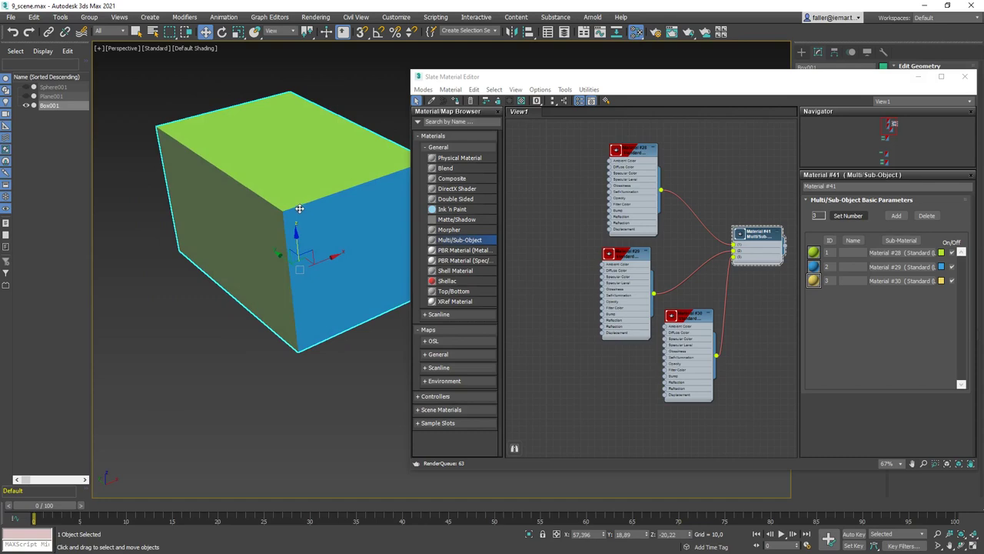
pyautogui.moveTo(784, 71); pyautogui.dragTo(642, 61)
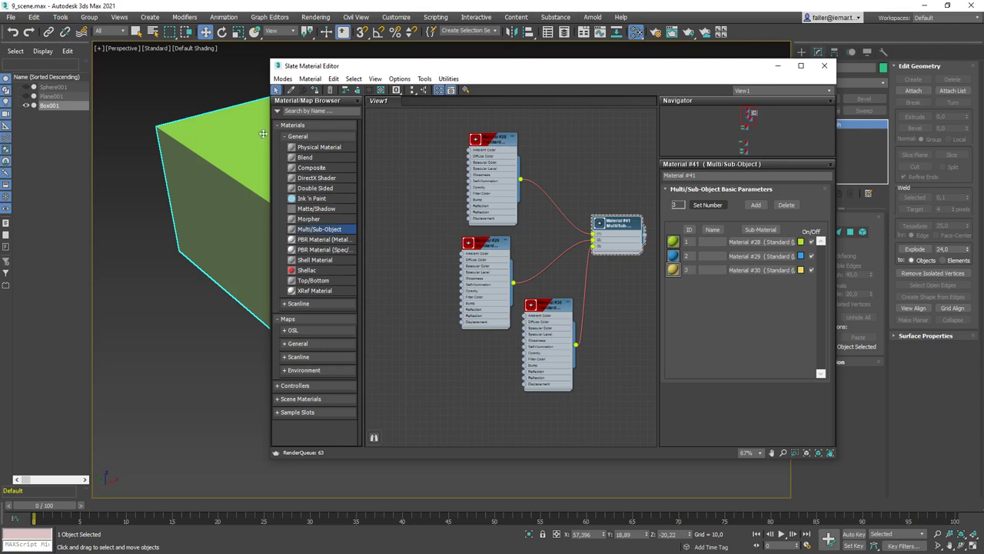
pyautogui.click(824, 65)
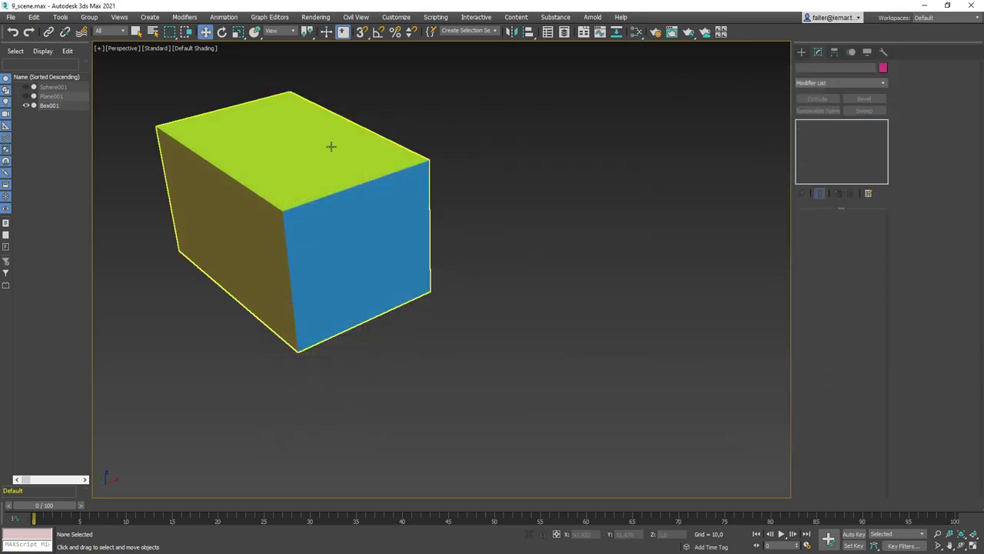
# Enter Polygon level on the box's Editable Mesh and check the material IDs of its top, long side and end faces
pyautogui.click(839, 125)
pyautogui.click(849, 232)
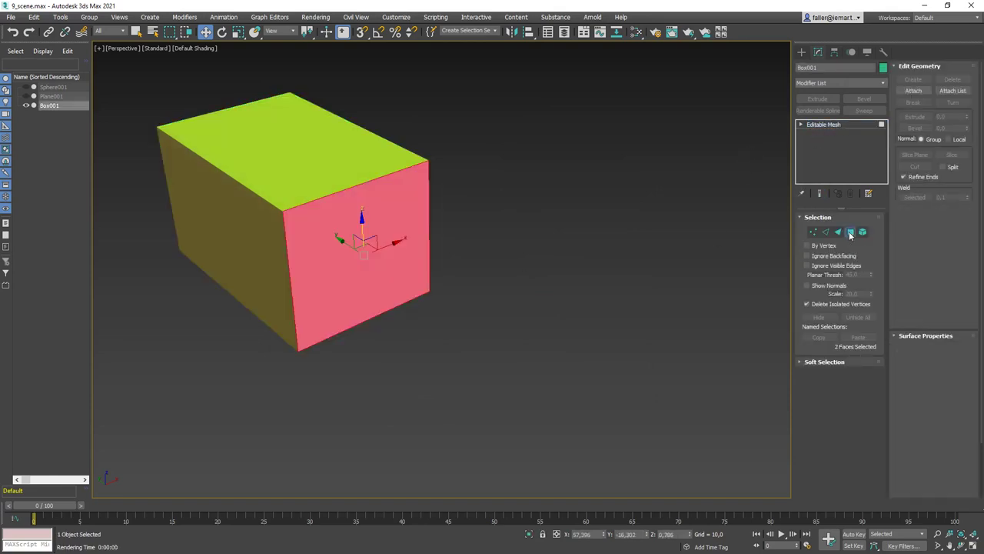
pyautogui.click(624, 199)
pyautogui.click(279, 127)
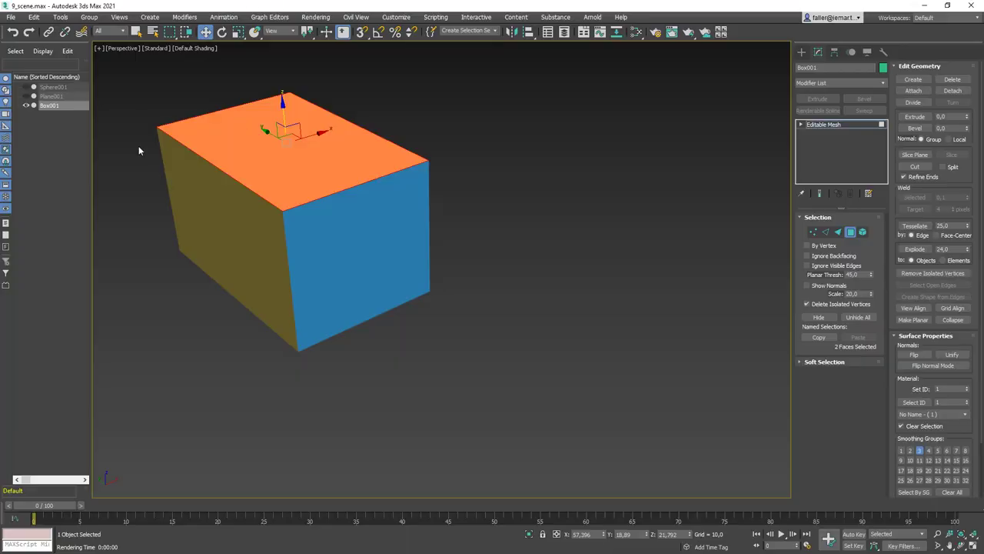
pyautogui.click(240, 250)
pyautogui.click(412, 268)
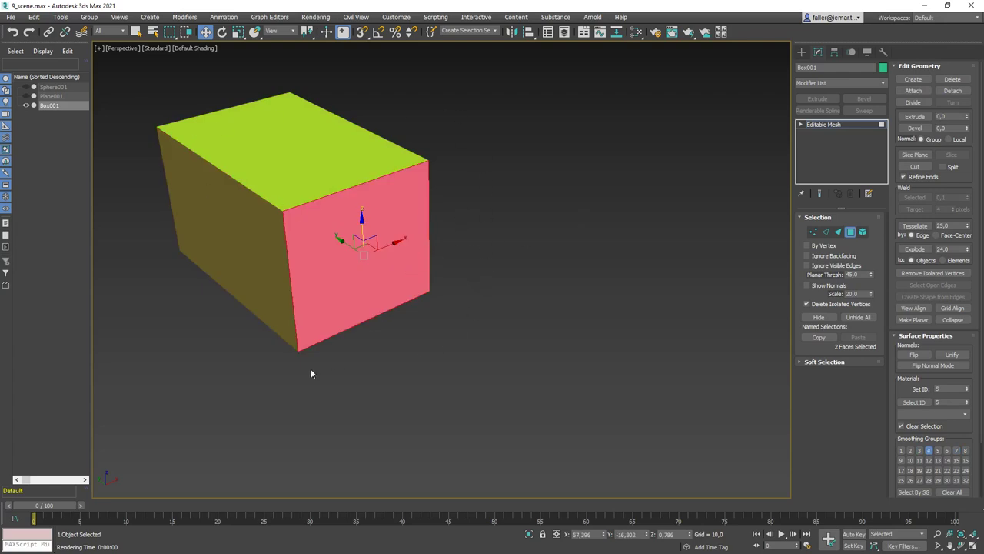
pyautogui.click(506, 302)
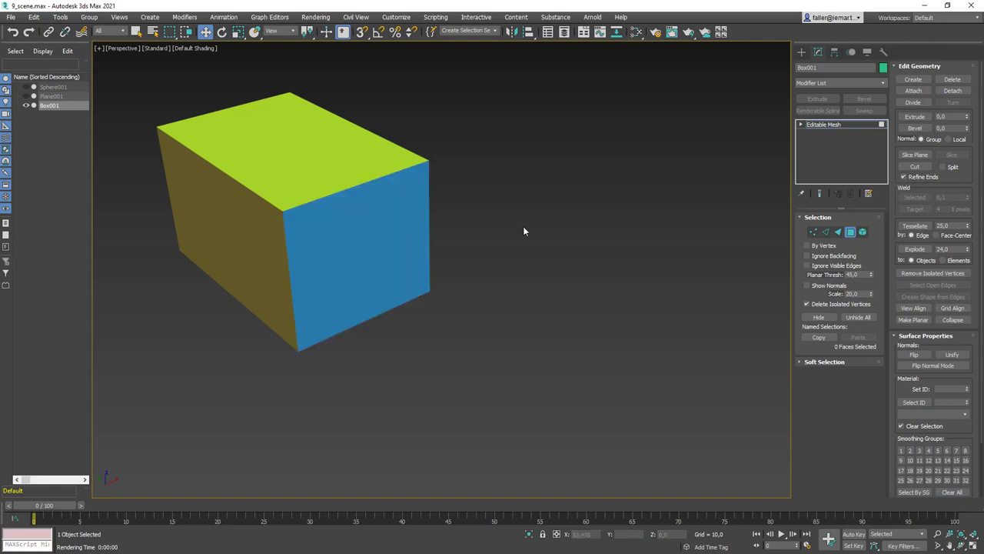
# Select all polygons of the box and set their material ID to 1
pyautogui.moveTo(143, 384); pyautogui.dragTo(143, 385)
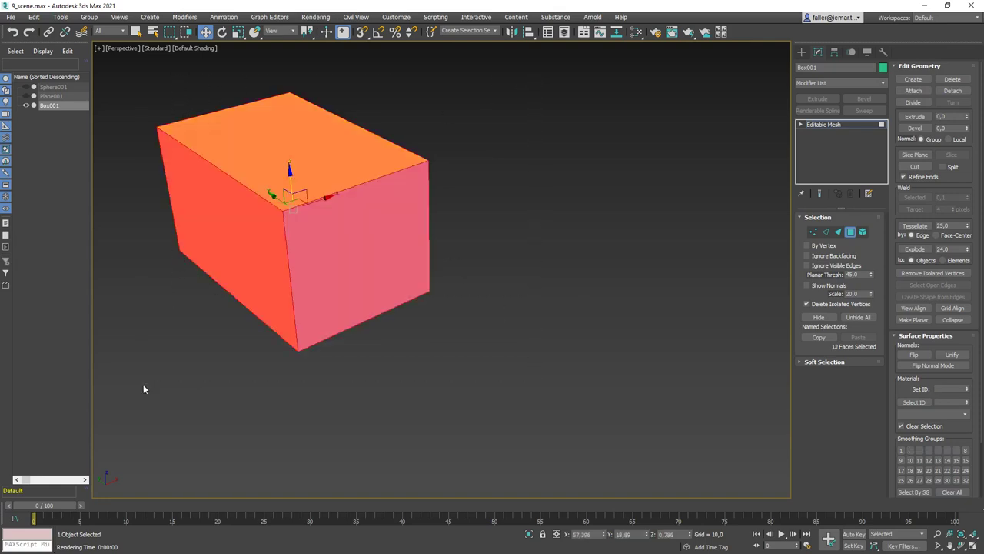
pyautogui.click(944, 388)
pyautogui.write('1')
pyautogui.press('Return')
pyautogui.click(520, 347)
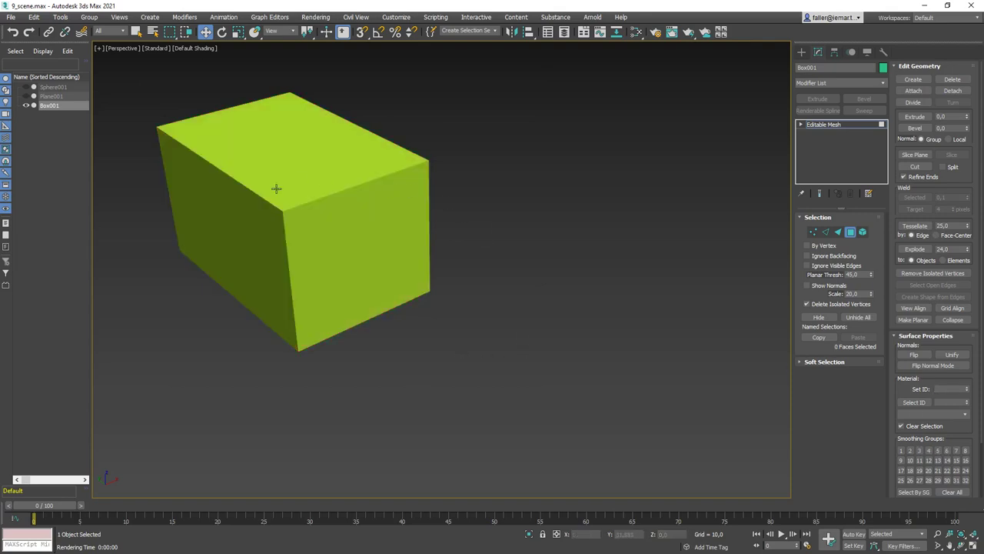
# Set material ID 2 on the box's front end face and material ID 3 on its adjacent long side face
pyautogui.click(365, 213)
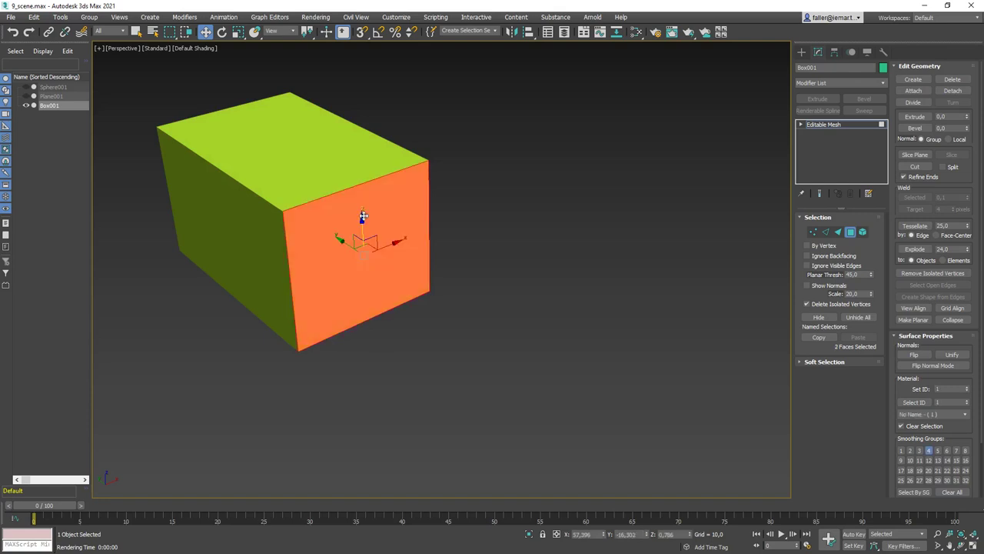
pyautogui.click(968, 388)
pyautogui.click(269, 223)
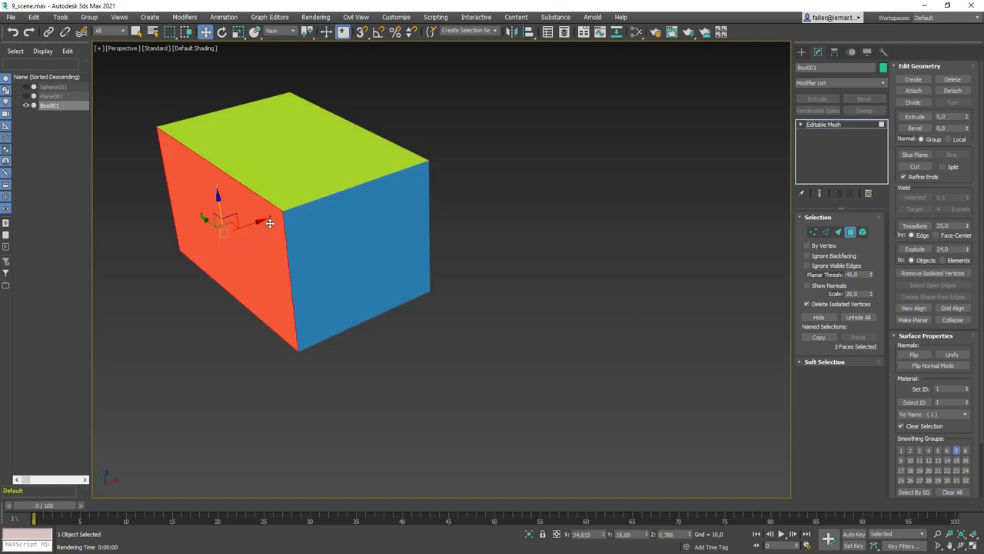
pyautogui.click(967, 389)
pyautogui.click(967, 388)
pyautogui.click(659, 370)
pyautogui.keyDown('alt'); pyautogui.moveTo(315, 237); pyautogui.dragTo(341, 231, button='middle'); pyautogui.keyUp('alt')
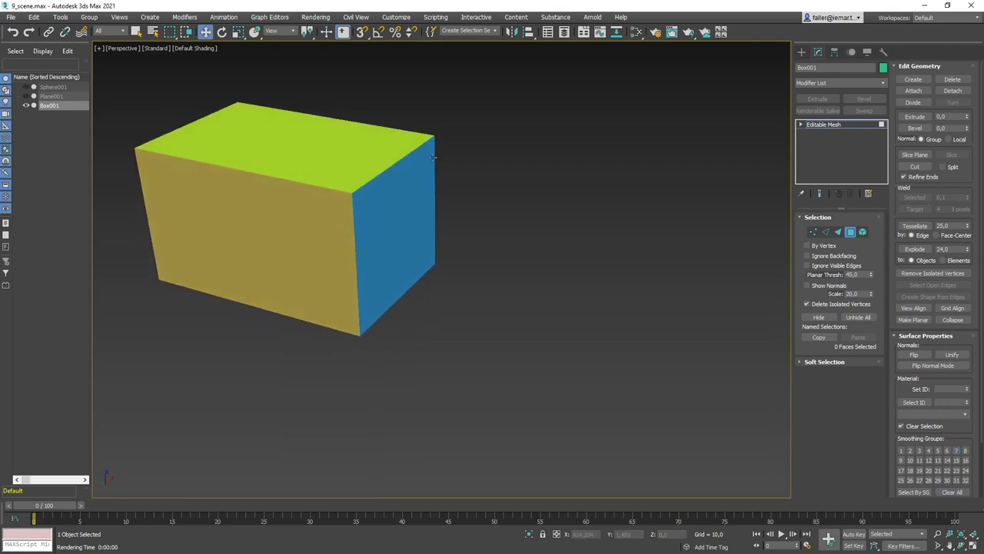
pyautogui.moveTo(402, 189)
pyautogui.keyDown('alt'); pyautogui.mouseDown(button='middle')
pyautogui.moveTo(474, 145)
pyautogui.moveTo(463, 134)
pyautogui.moveTo(376, 185)
pyautogui.moveTo(384, 194)
pyautogui.mouseUp(button='middle'); pyautogui.keyUp('alt')
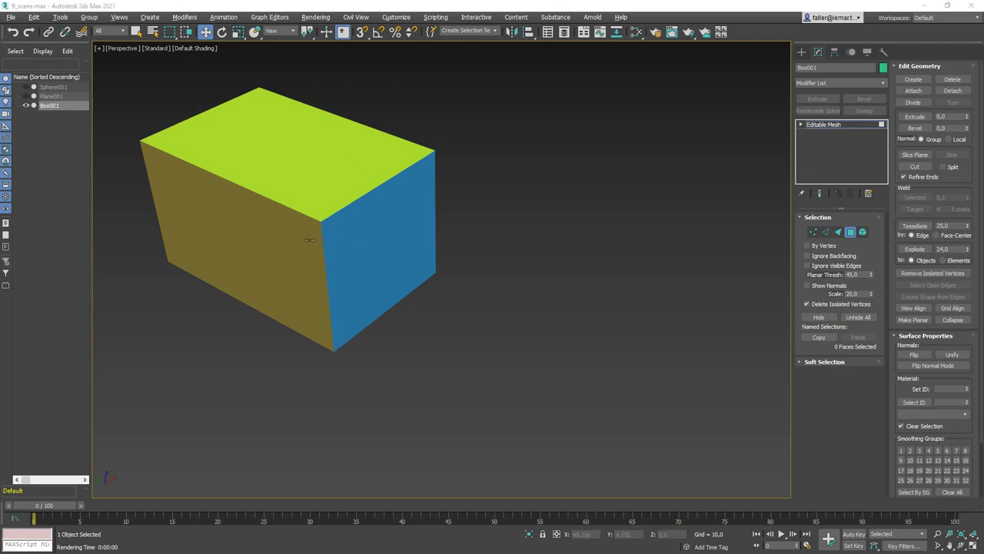
# Connect the Map #2 bitmap to the Diffuse Color of the yellow Material #30, spacing out the Standard material nodes
pyautogui.press('m')
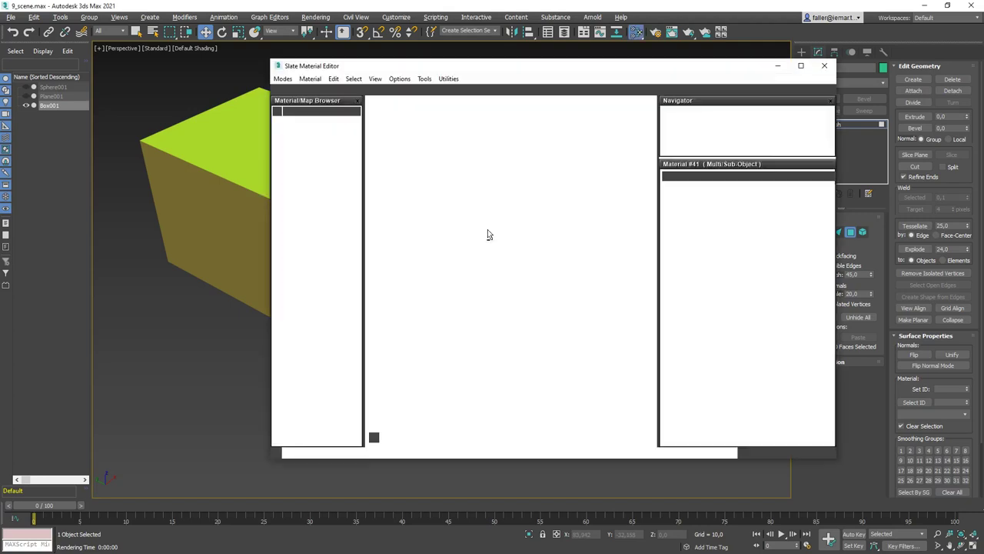
pyautogui.click(494, 145)
pyautogui.moveTo(494, 144); pyautogui.dragTo(479, 130)
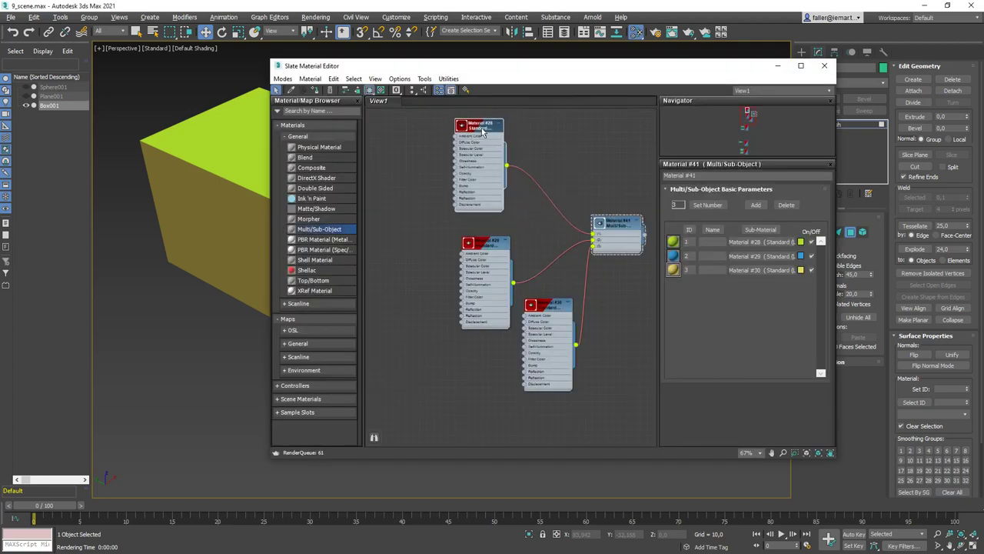
pyautogui.moveTo(553, 315); pyautogui.dragTo(557, 336)
pyautogui.moveTo(538, 314); pyautogui.dragTo(535, 198, button='middle')
pyautogui.moveTo(546, 227); pyautogui.dragTo(539, 234)
pyautogui.moveTo(398, 345); pyautogui.dragTo(521, 241)
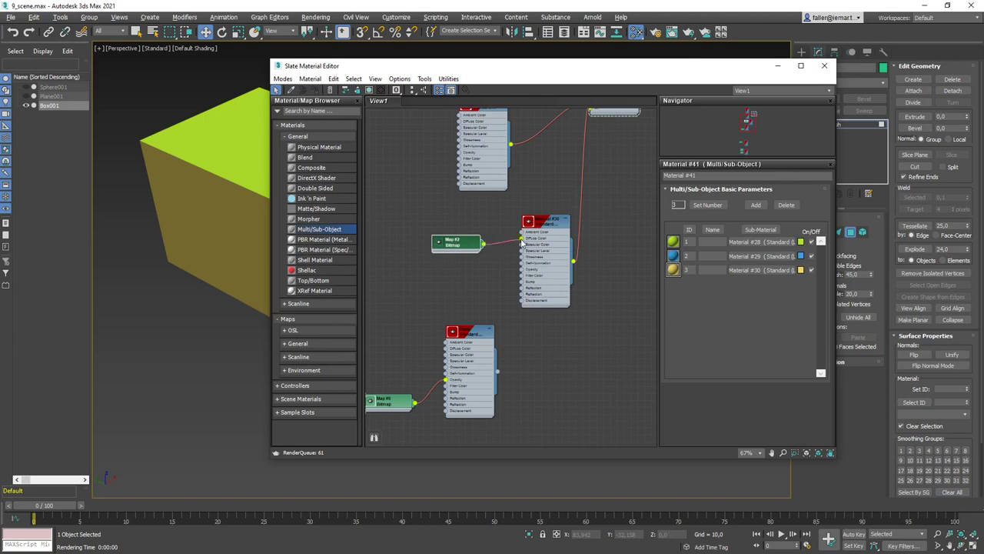
# Give the box's opposite long side face material ID 3 so it uses the bookshelf texture, and leave Polygon level
pyautogui.moveTo(486, 80); pyautogui.dragTo(655, 83)
pyautogui.moveTo(383, 266); pyautogui.dragTo(394, 236, button='middle')
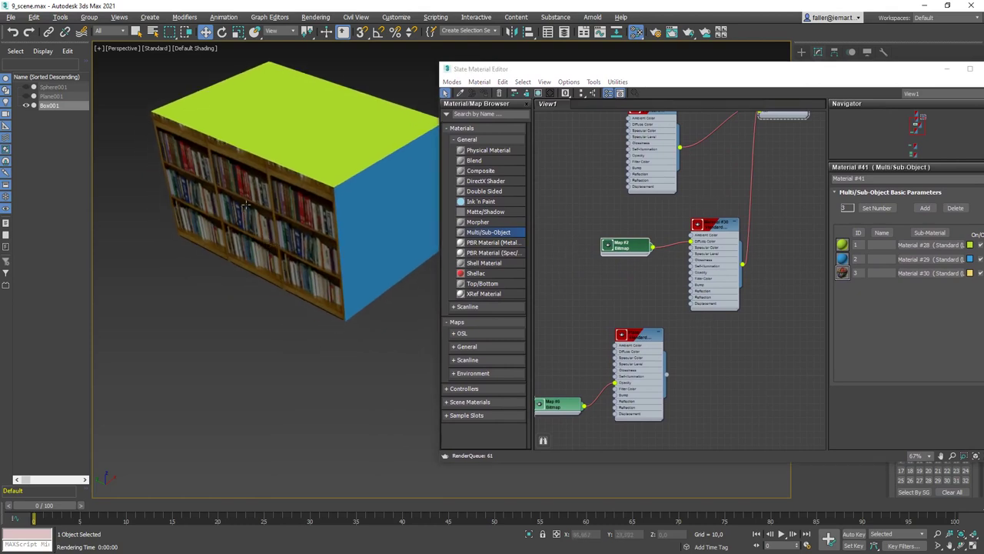
pyautogui.keyDown('alt'); pyautogui.moveTo(358, 240); pyautogui.dragTo(300, 222, button='middle'); pyautogui.keyUp('alt')
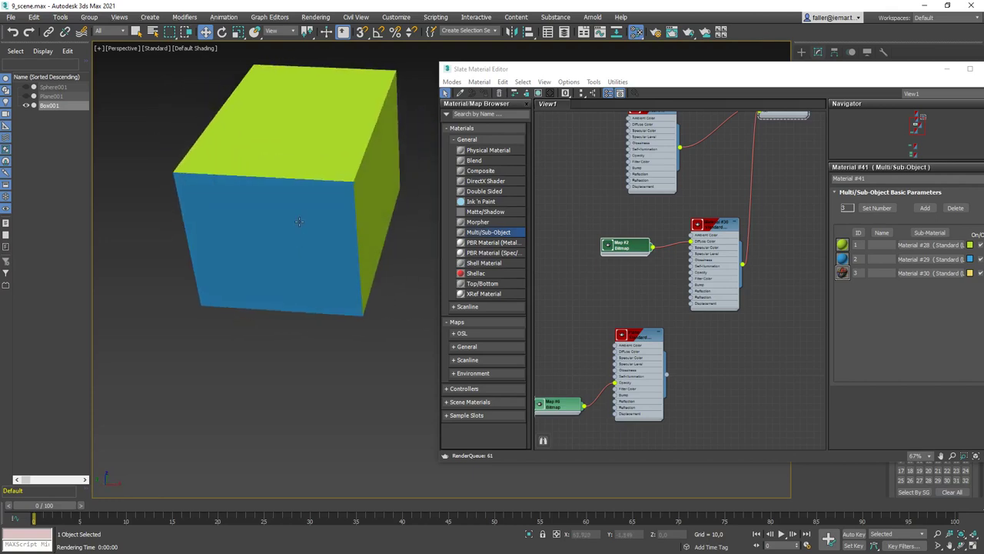
pyautogui.click(300, 223)
pyautogui.moveTo(898, 75); pyautogui.dragTo(686, 371)
pyautogui.click(385, 184)
pyautogui.keyDown('alt'); pyautogui.moveTo(415, 250); pyautogui.dragTo(393, 252, button='middle'); pyautogui.keyUp('alt')
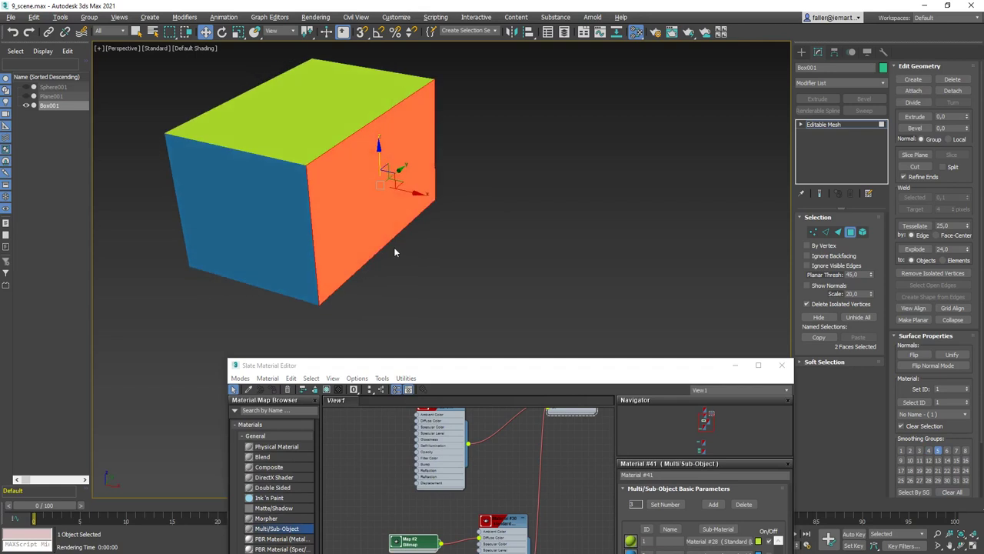
pyautogui.click(967, 390)
pyautogui.click(515, 292)
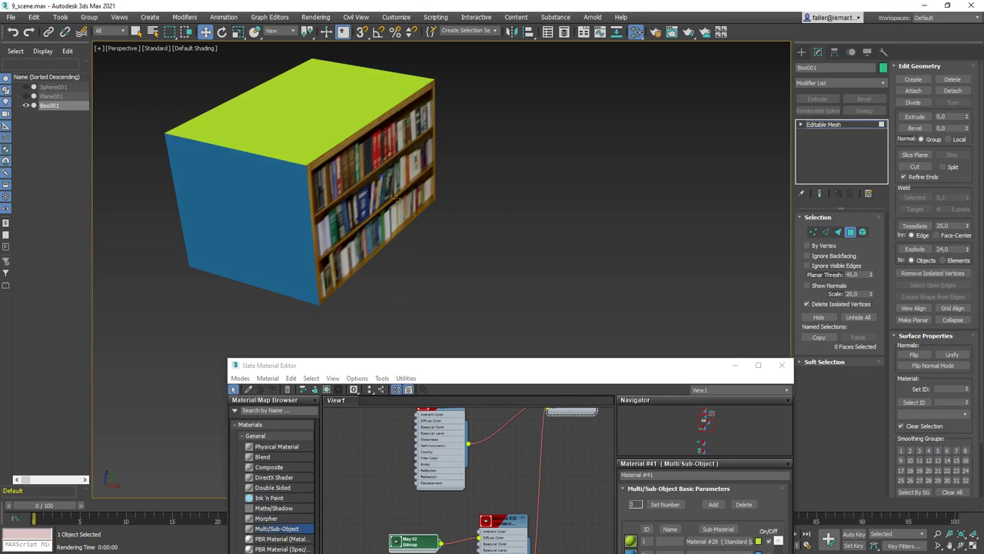
pyautogui.click(851, 233)
pyautogui.click(615, 258)
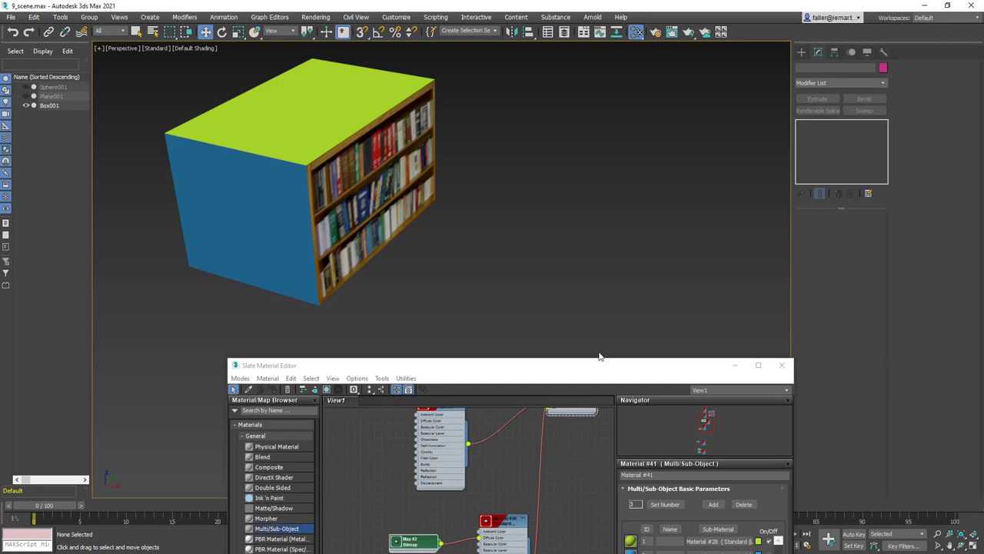
pyautogui.moveTo(557, 354)
pyautogui.keyDown('alt'); pyautogui.mouseDown(button='middle')
pyautogui.moveTo(527, 270)
pyautogui.moveTo(569, 270)
pyautogui.moveTo(574, 279)
pyautogui.moveTo(551, 343)
pyautogui.mouseUp(button='middle'); pyautogui.keyUp('alt')
pyautogui.moveTo(547, 366); pyautogui.dragTo(496, 93)
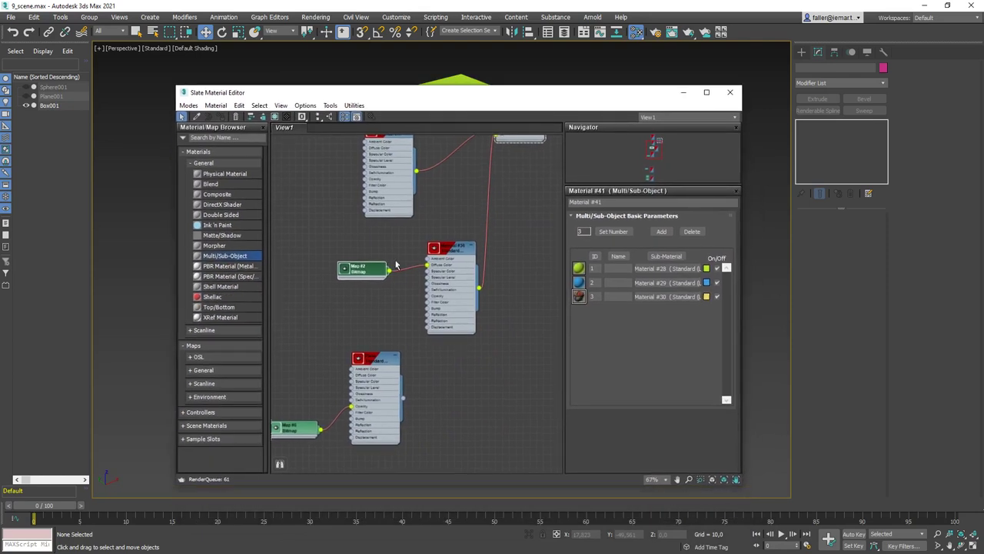
pyautogui.moveTo(504, 124); pyautogui.dragTo(475, 204, button='middle')
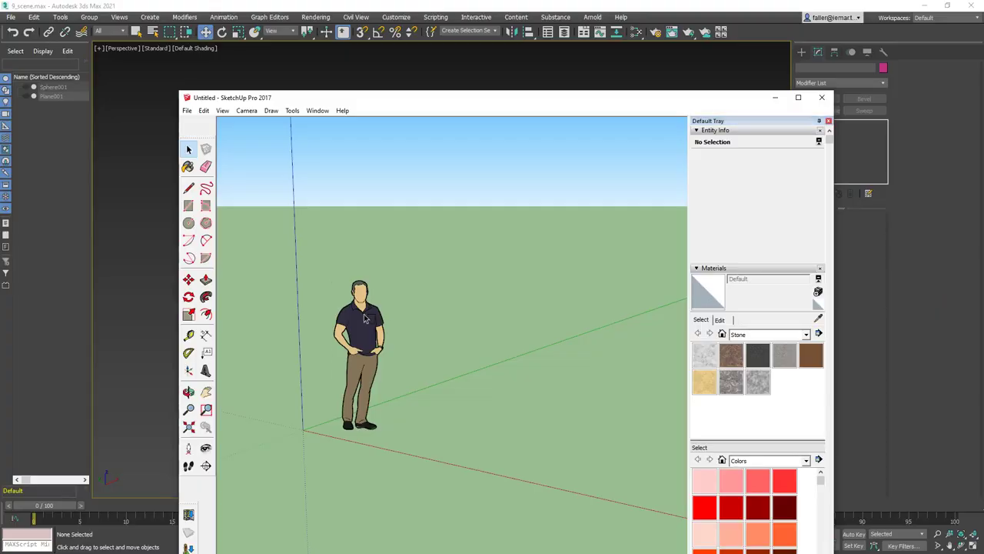
# In SketchUp, delete the default person figure and draw a small circle on the ground between the red and green axes
pyautogui.click(365, 319)
pyautogui.press('Delete')
pyautogui.click(188, 223)
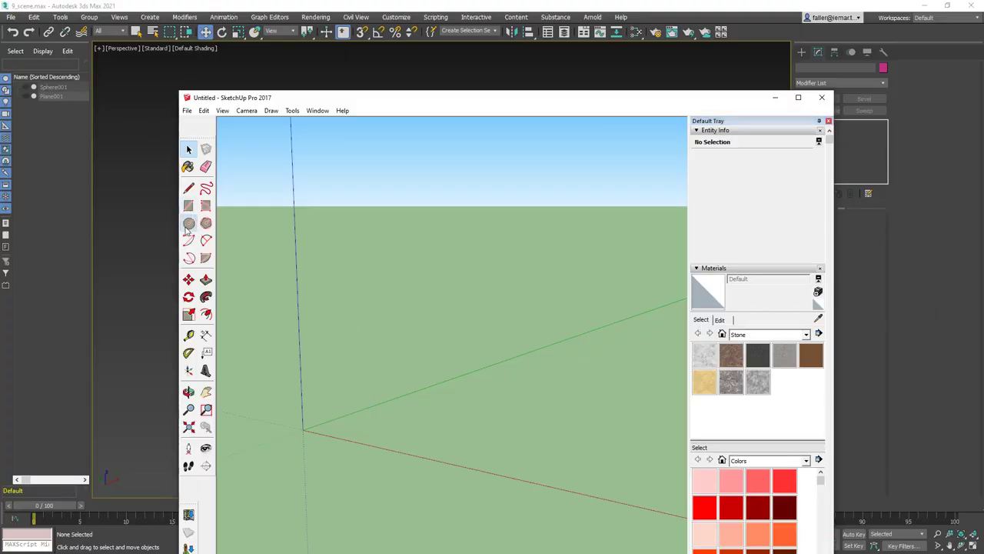
pyautogui.click(505, 428)
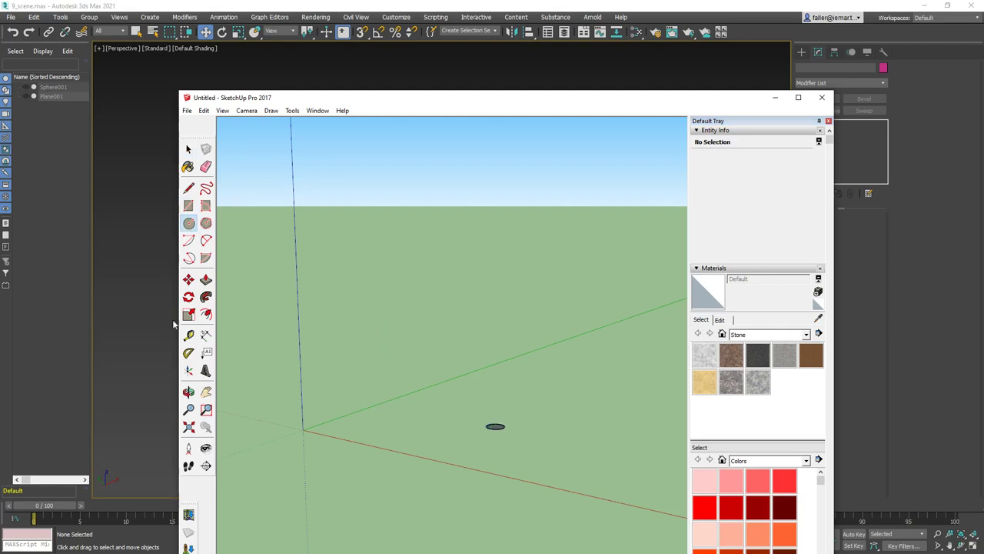
# Push/Pull the circle upward into a tall, slim cylinder and lower its top face slightly
pyautogui.press('p')
pyautogui.click(494, 430)
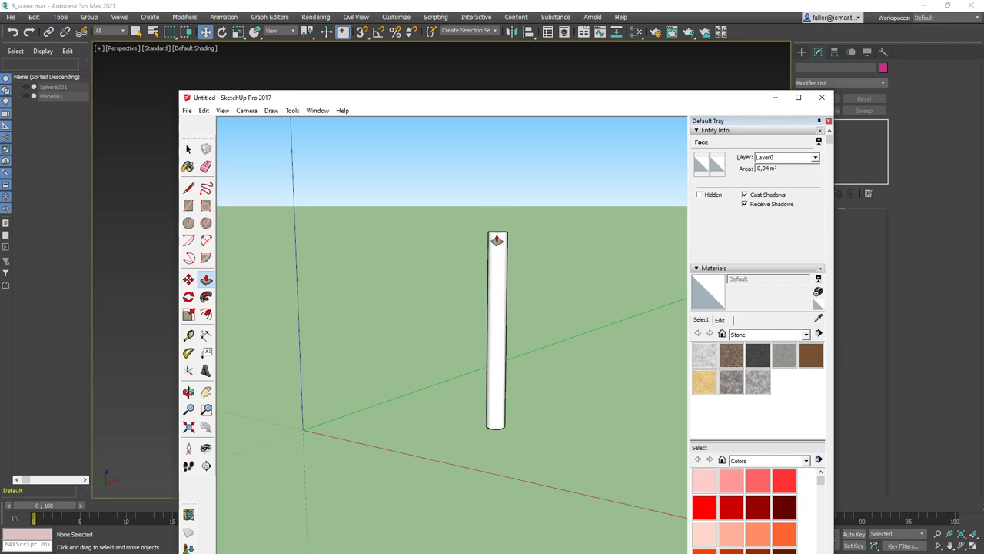
pyautogui.click(497, 244)
pyautogui.moveTo(515, 378); pyautogui.dragTo(507, 297, button='middle')
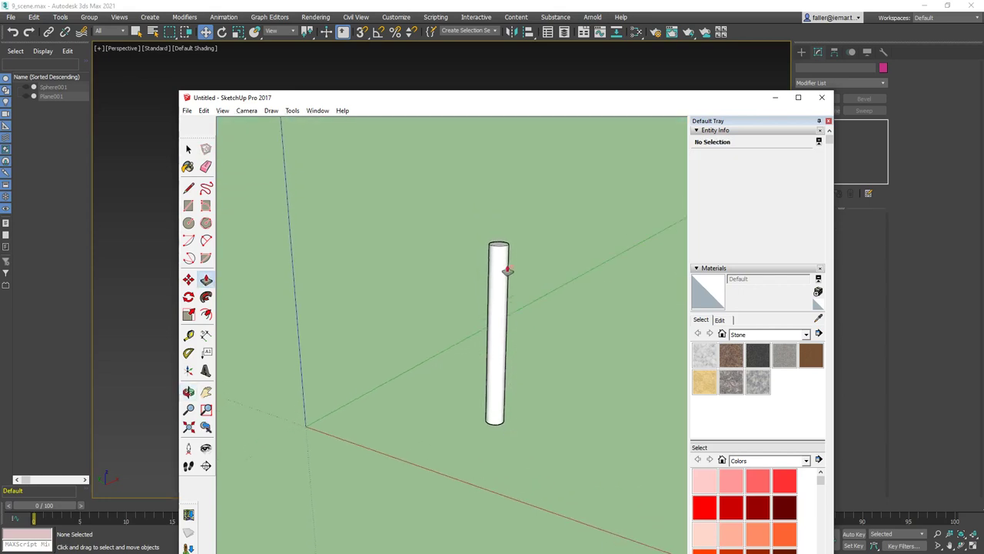
pyautogui.click(499, 254)
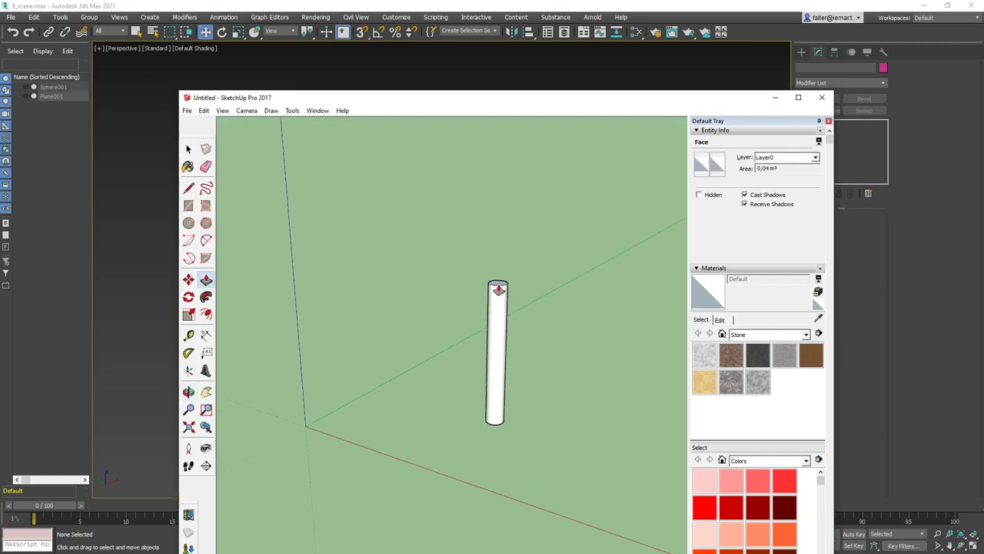
pyautogui.click(472, 320)
pyautogui.moveTo(472, 320); pyautogui.dragTo(474, 346, button='middle')
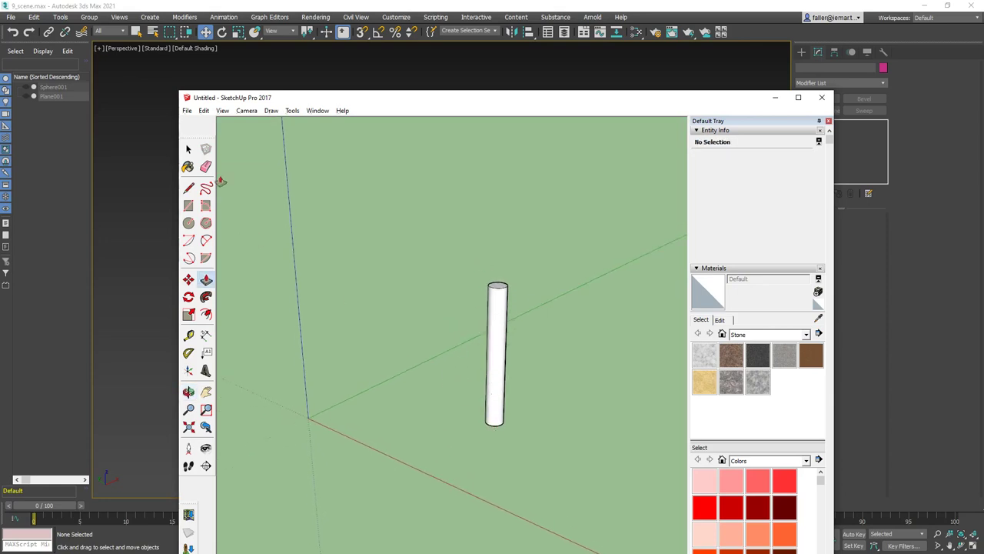
# Save the cylinder model to the Desktop as Untitled.skp
pyautogui.click(189, 148)
pyautogui.click(188, 111)
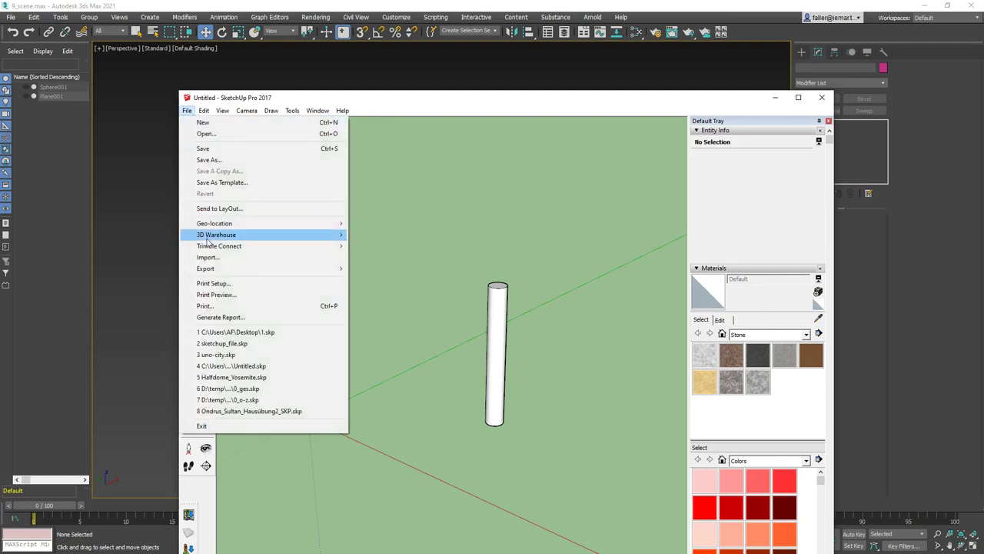
pyautogui.click(208, 159)
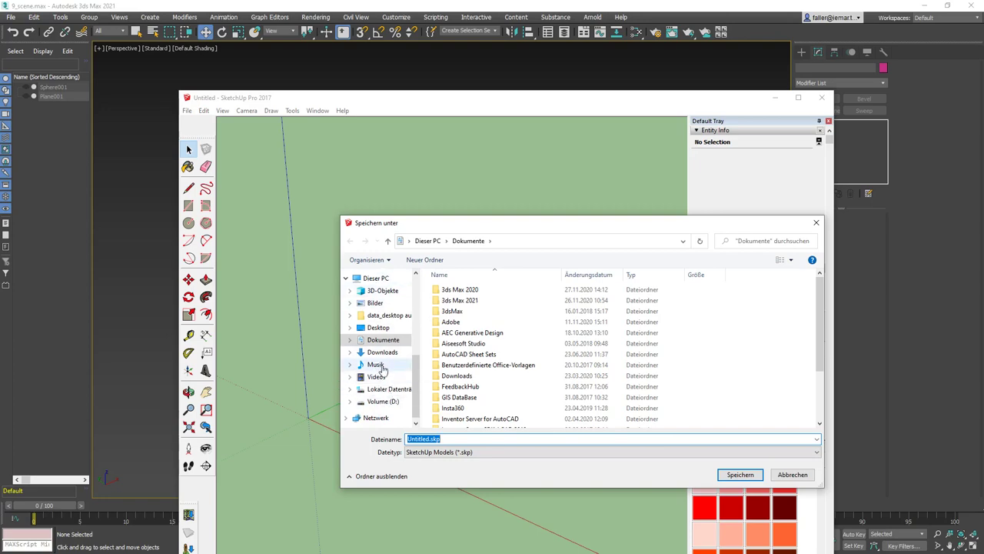
pyautogui.click(378, 327)
pyautogui.click(739, 474)
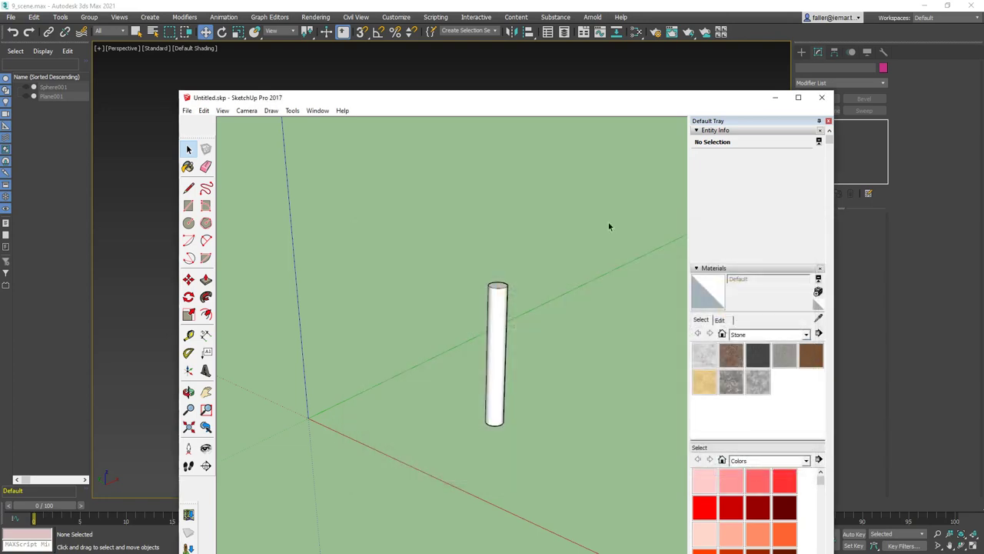
# Close SketchUp, switch to 3ds Max and import the cylinder SketchUp file from the Desktop with Import Textures disabled
pyautogui.click(822, 97)
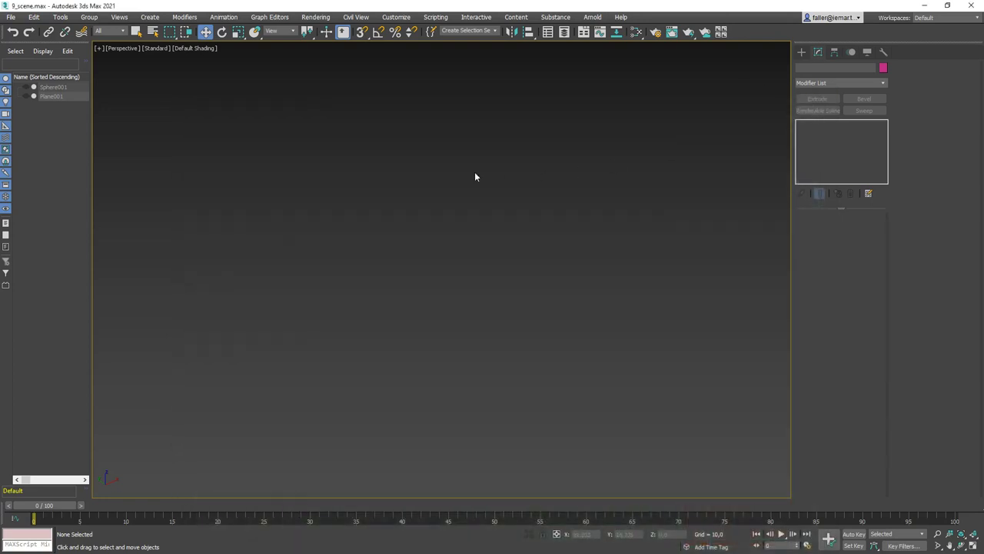
pyautogui.click(10, 16)
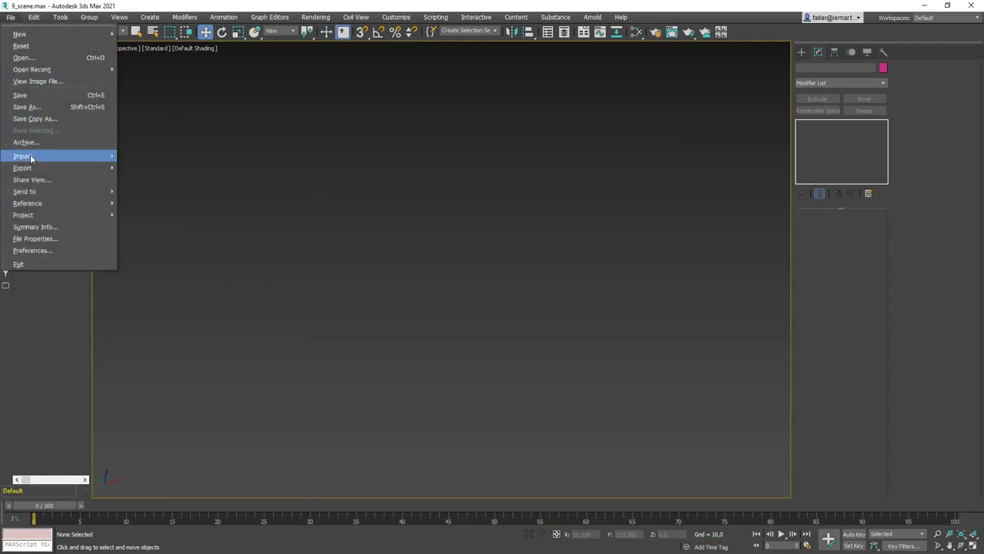
pyautogui.moveTo(81, 155)
pyautogui.click(137, 157)
pyautogui.click(30, 111)
pyautogui.doubleClick(125, 266)
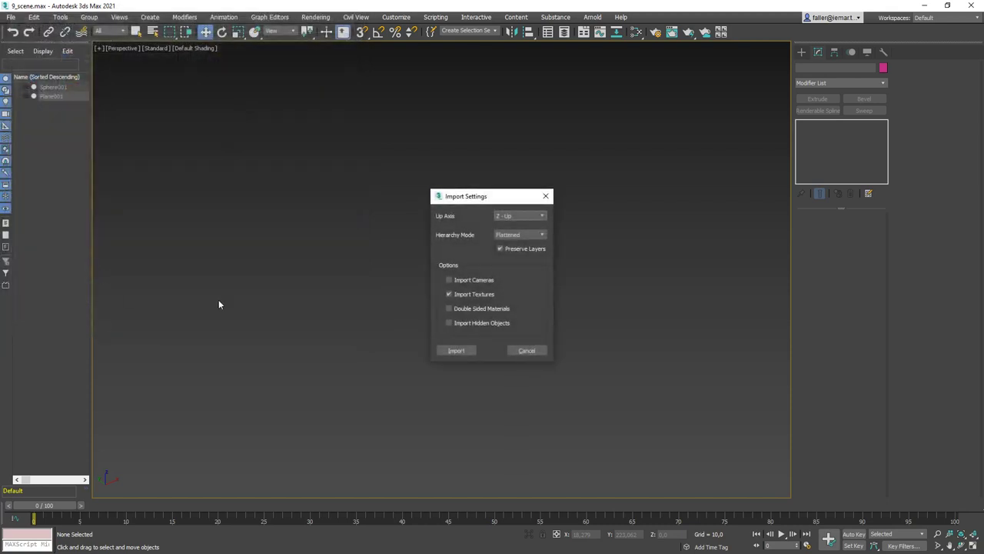
pyautogui.click(449, 294)
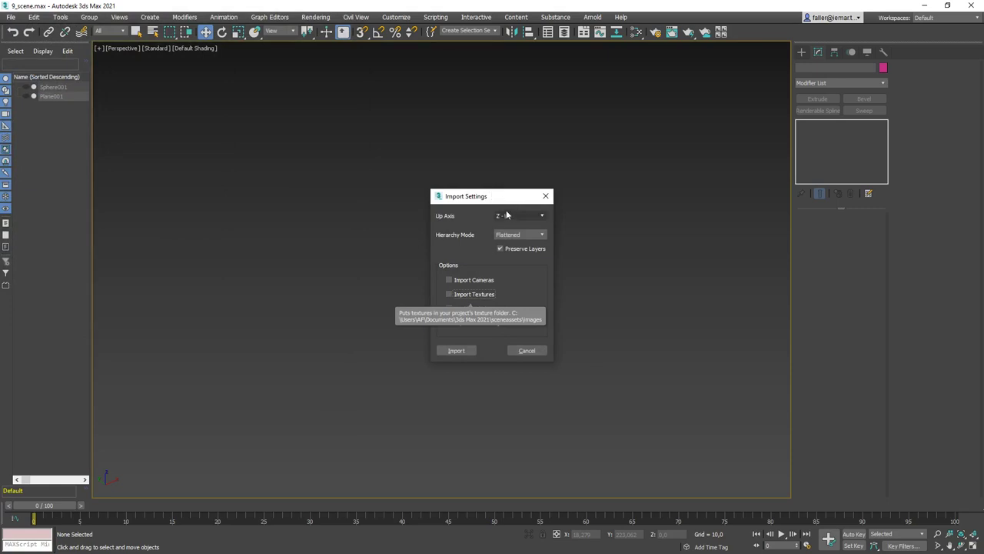
pyautogui.click(456, 351)
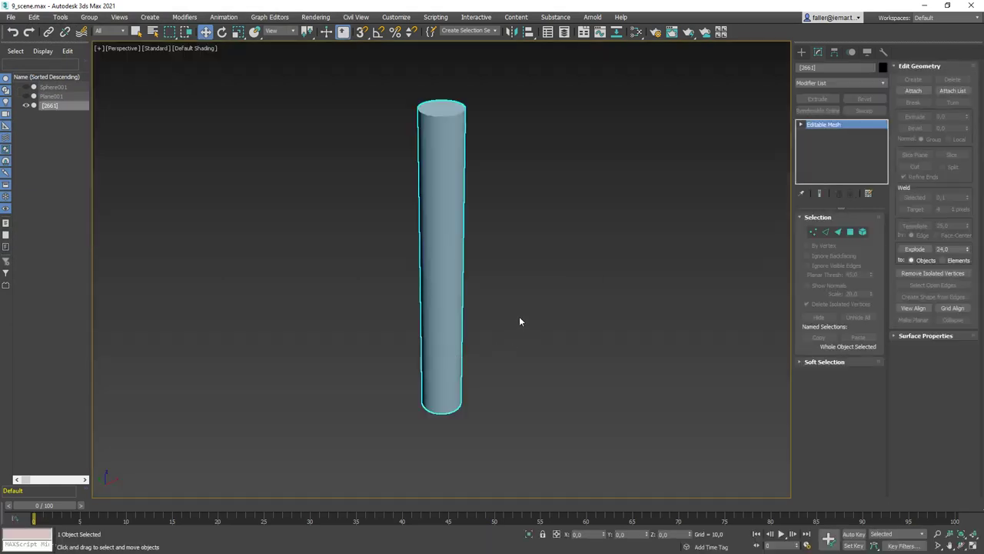
pyautogui.moveTo(519, 321); pyautogui.dragTo(515, 334, button='middle')
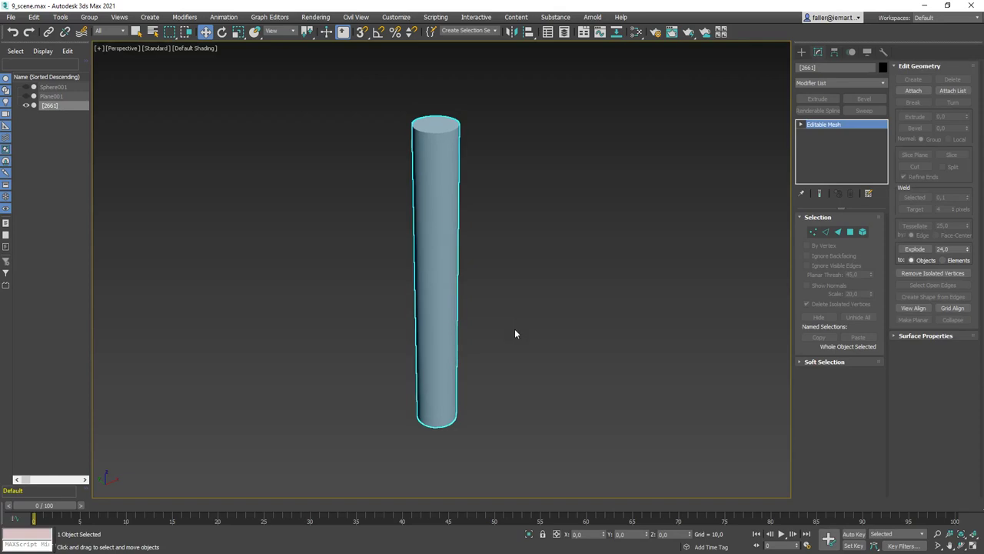
pyautogui.click(801, 52)
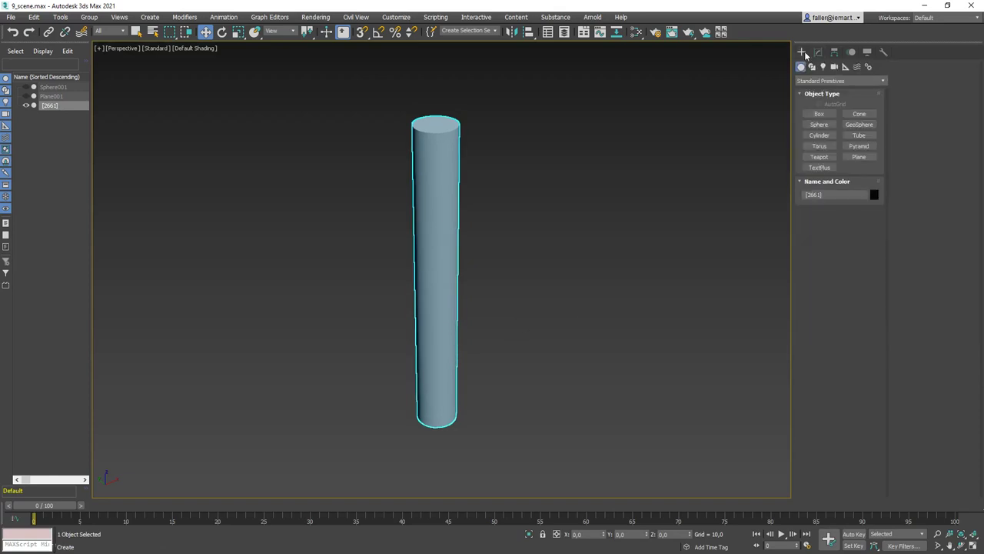
pyautogui.click(831, 140)
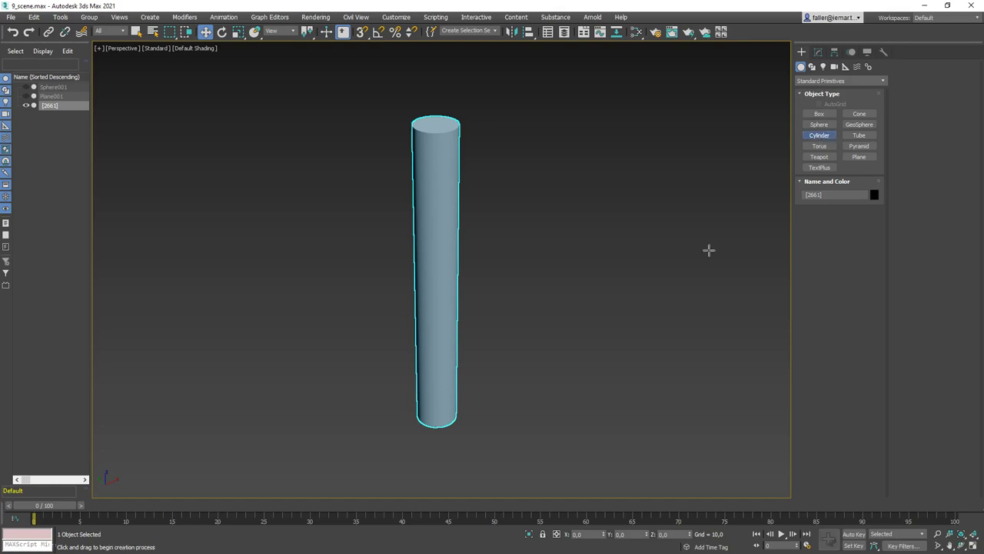
pyautogui.moveTo(558, 420); pyautogui.dragTo(574, 421)
pyautogui.click(561, 157)
pyautogui.hotkey('ctrl', 'z')
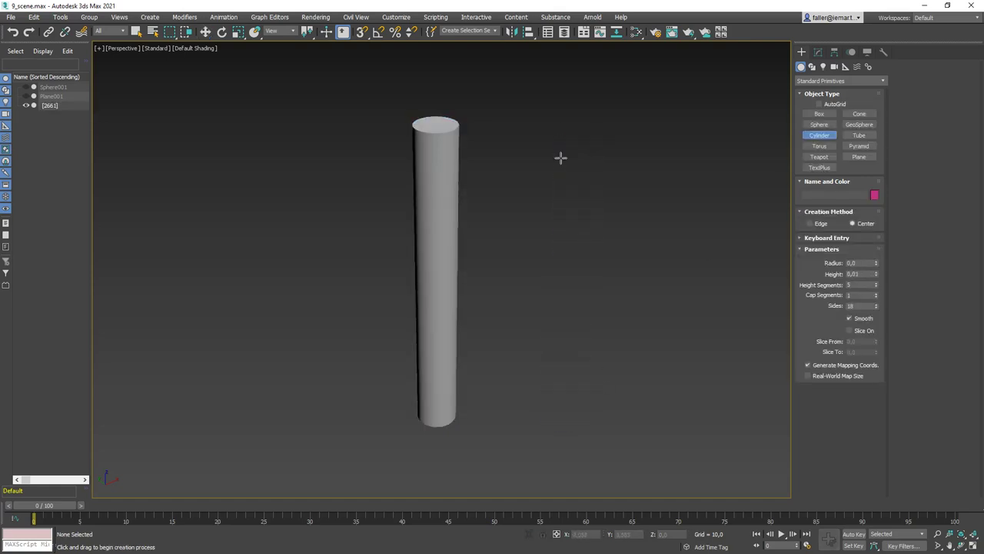
pyautogui.press('w')
# Select the imported cylinder and examine which Group commands are available for it
pyautogui.click(445, 149)
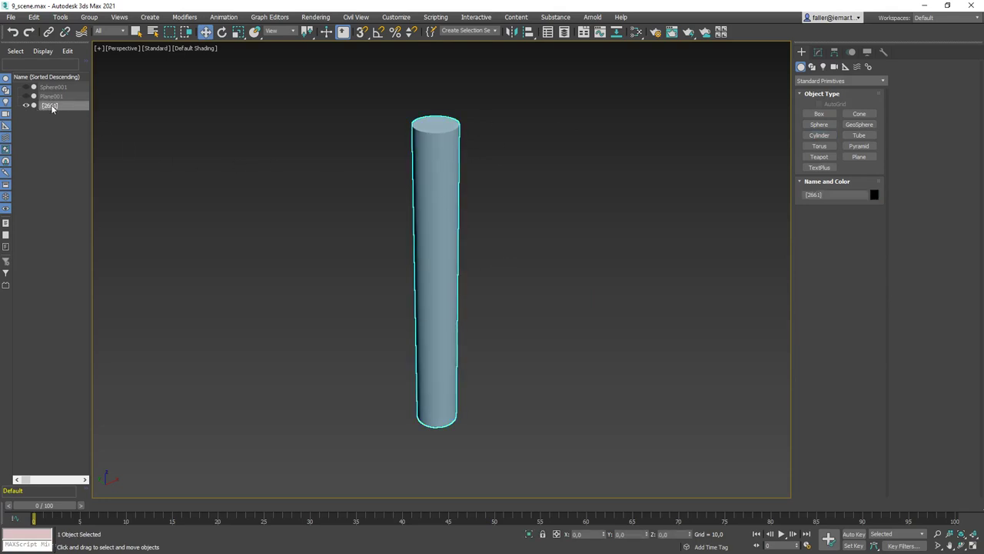
pyautogui.click(89, 18)
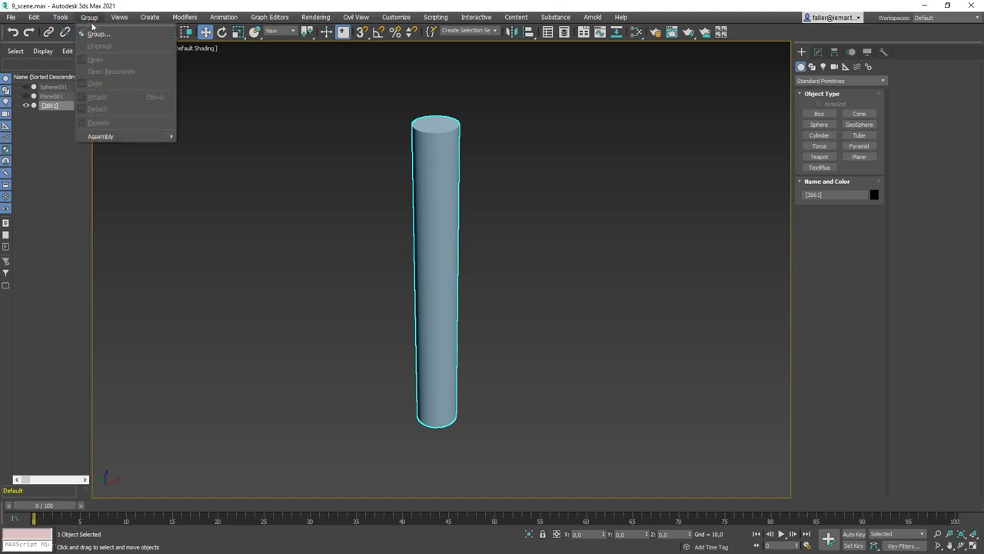
pyautogui.click(138, 114)
pyautogui.click(139, 114)
pyautogui.click(431, 152)
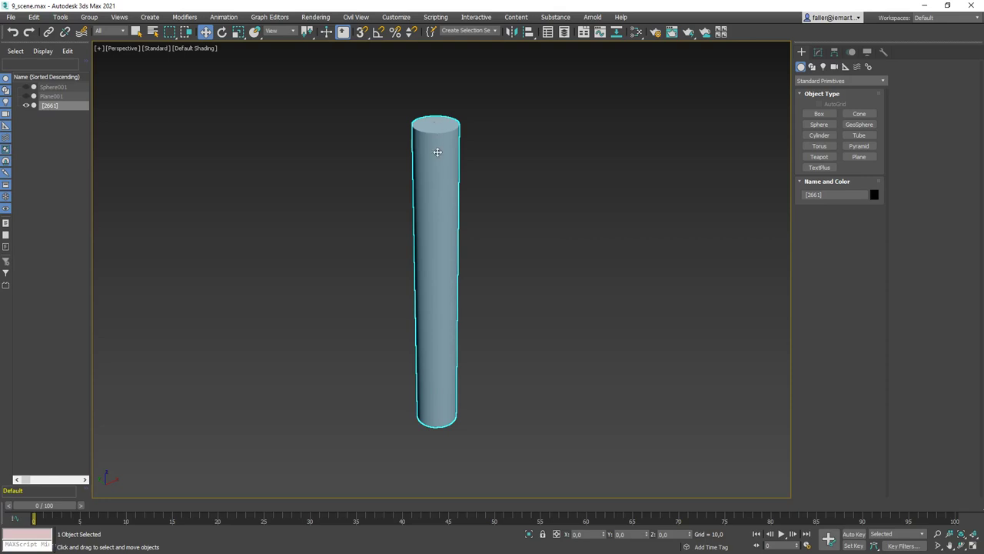
# Open the Slate Material Editor and add two Standard (Legacy) materials, one above the other, in an empty area of the node view
pyautogui.press('m')
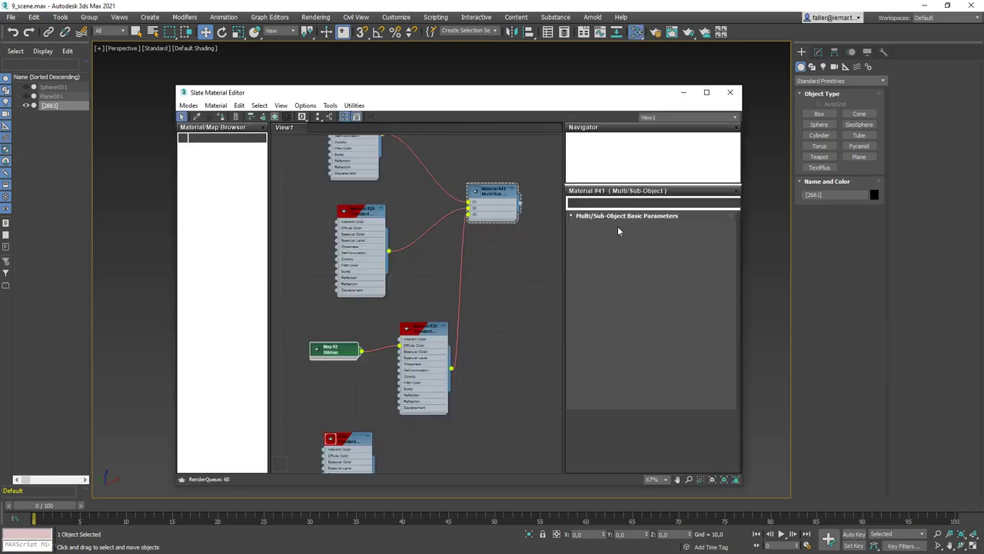
pyautogui.scroll(-5, 506, 255)
pyautogui.moveTo(482, 236); pyautogui.dragTo(473, 285, button='middle')
pyautogui.scroll(5, 467, 317)
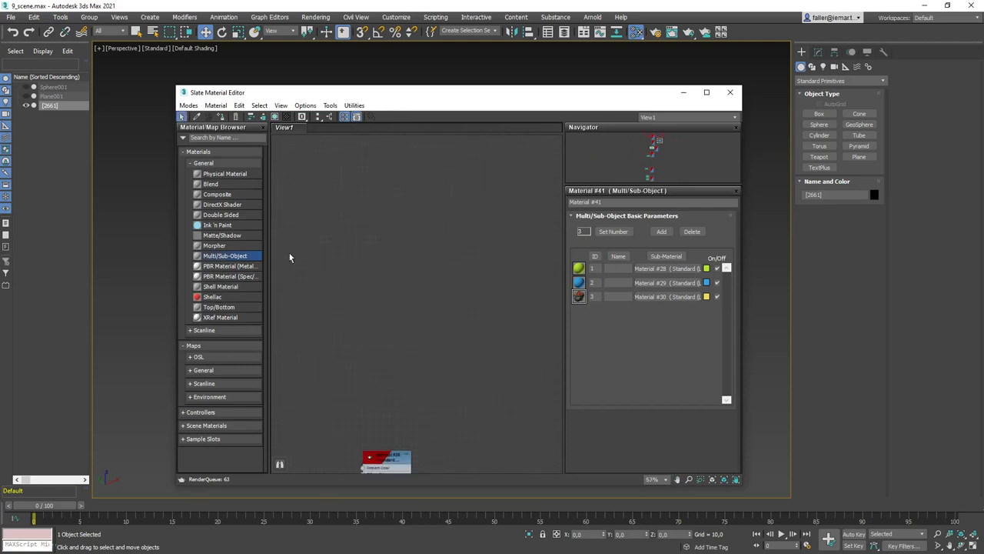
pyautogui.click(196, 331)
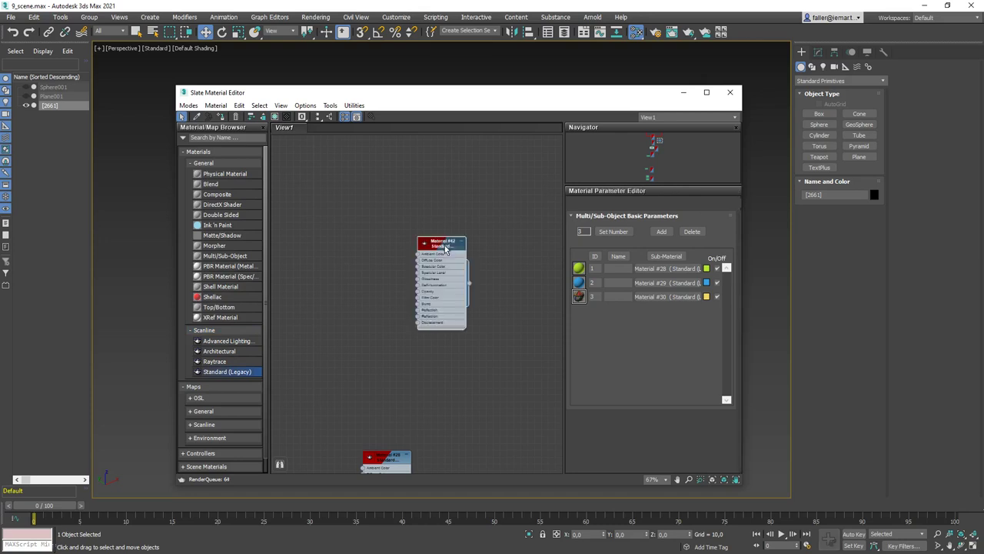
pyautogui.doubleClick(446, 247)
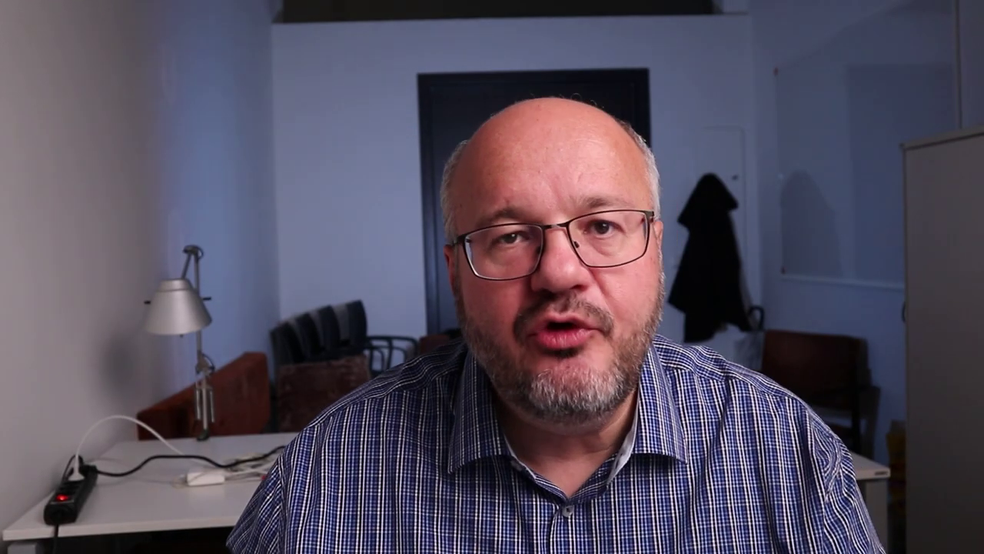
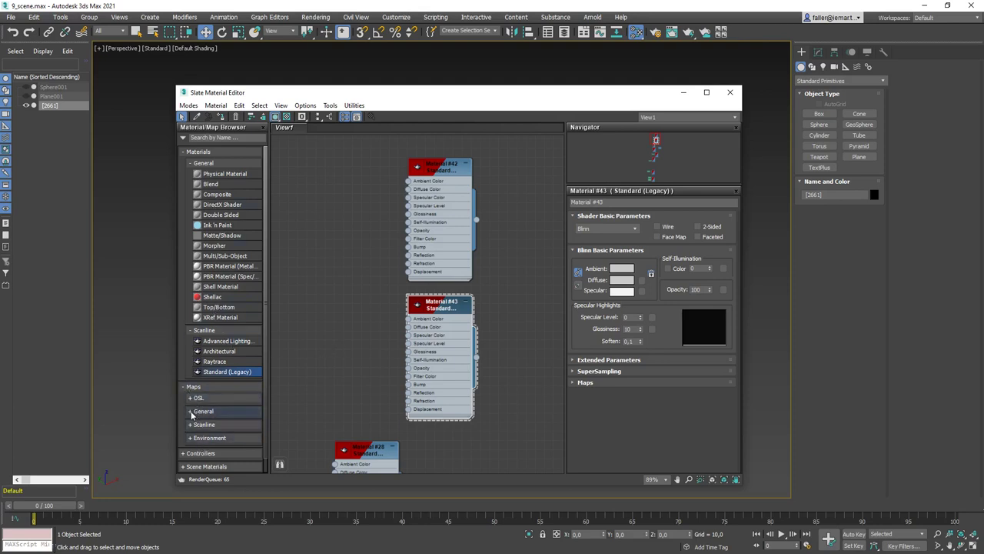
# Add Bitmap maps for Tree_rings.jpg and tree_bark.jpg, placing the rings beside the lower Standard material and the bark beside the upper one
pyautogui.click(200, 411)
pyautogui.moveTo(219, 436); pyautogui.dragTo(310, 229)
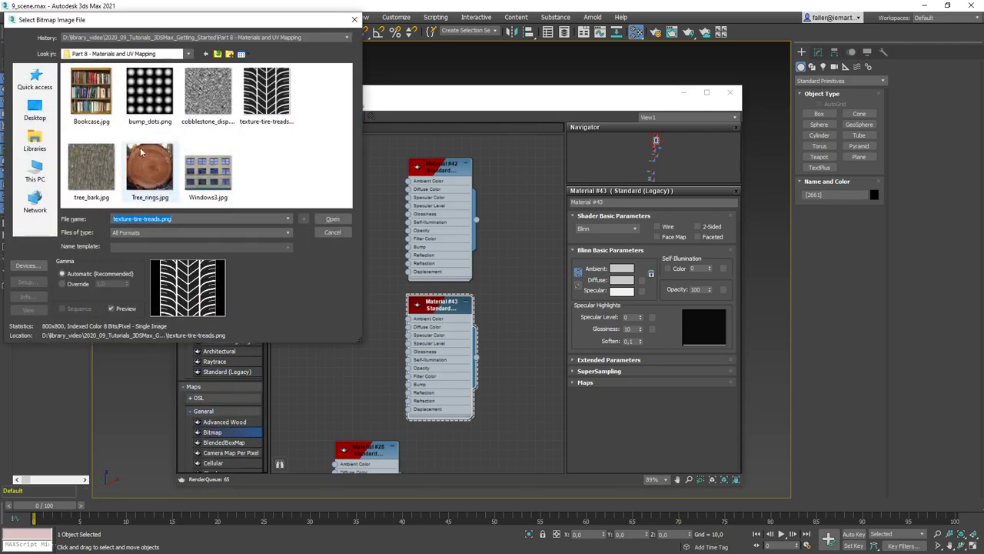
pyautogui.doubleClick(138, 178)
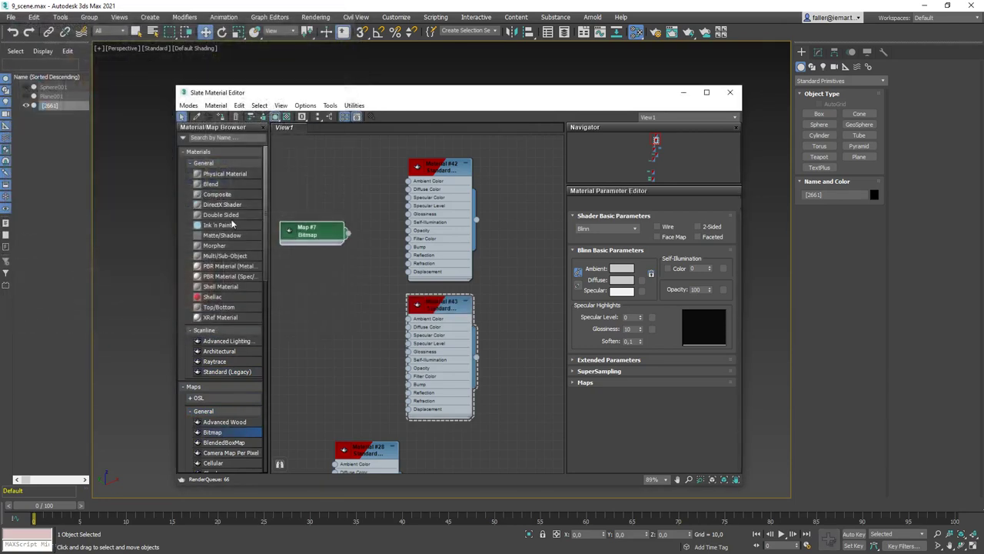
pyautogui.moveTo(324, 229); pyautogui.dragTo(350, 323)
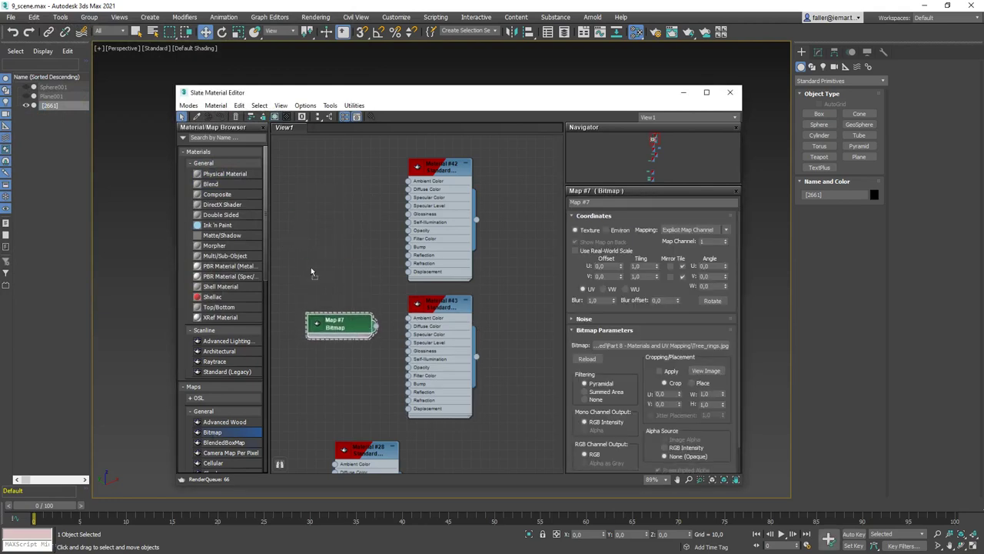
pyautogui.doubleClick(322, 227)
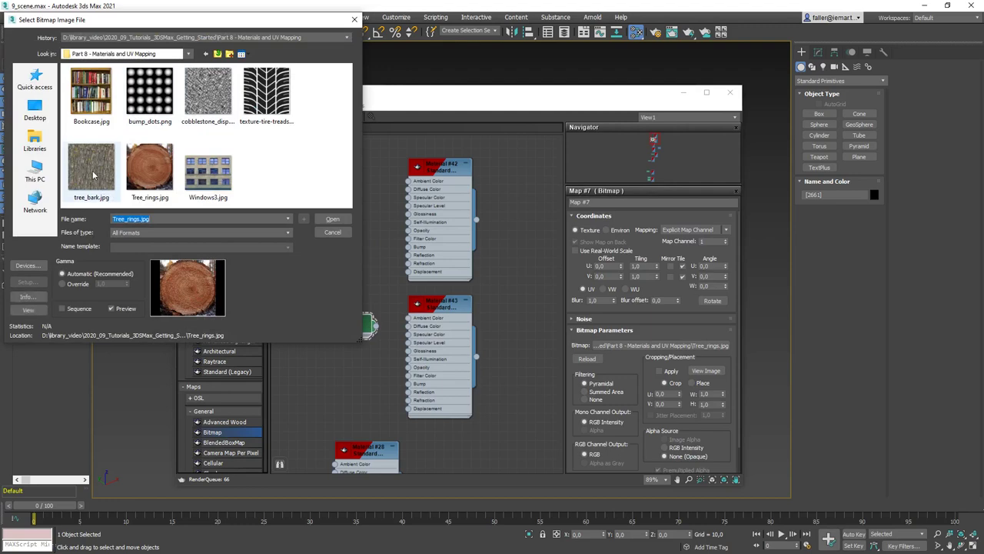
pyautogui.doubleClick(92, 176)
pyautogui.moveTo(333, 231); pyautogui.dragTo(351, 186)
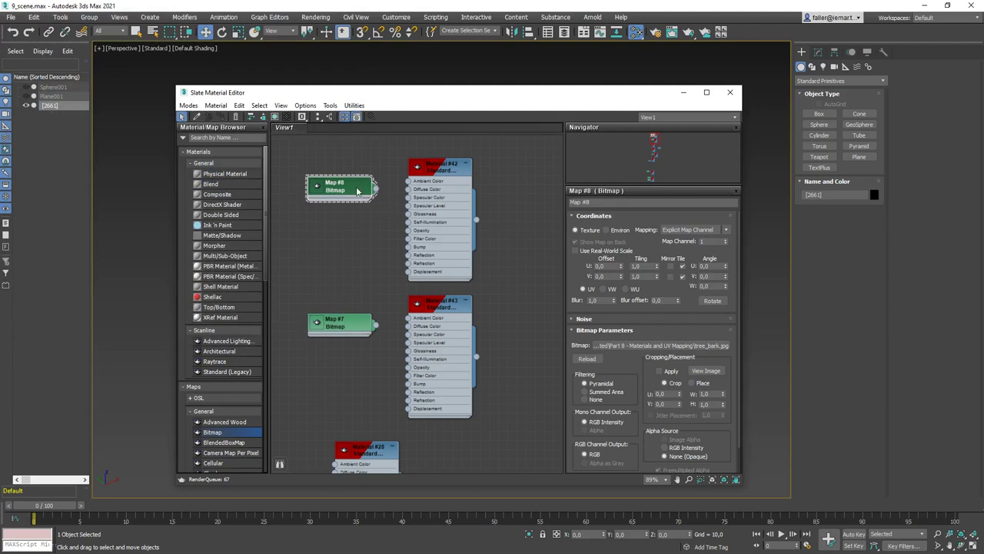
# Rename the upper Standard material bark and the lower one ring, and wire the matching bitmap into each material's Diffuse Color
pyautogui.click(442, 169)
pyautogui.click(442, 169)
pyautogui.click(617, 203)
pyautogui.write('bark')
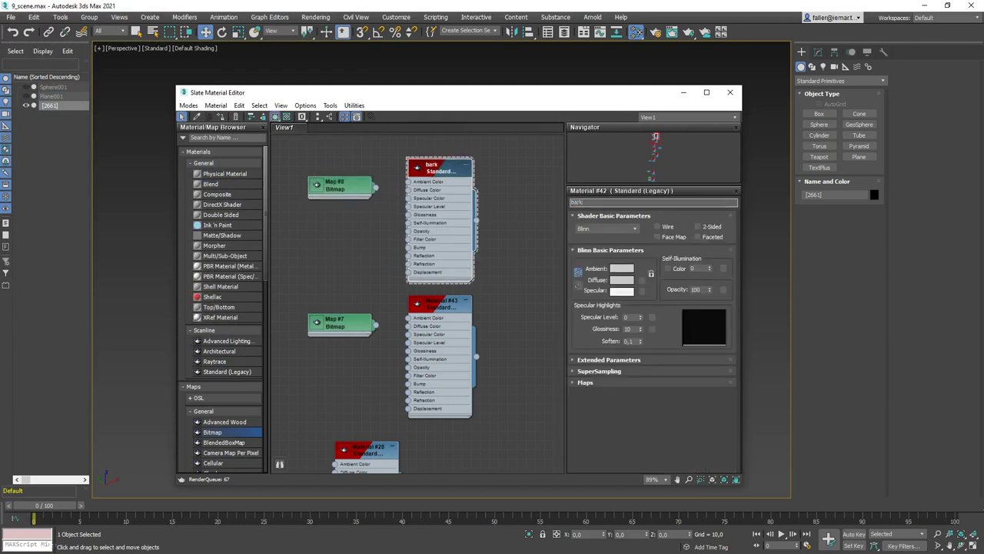
pyautogui.click(419, 307)
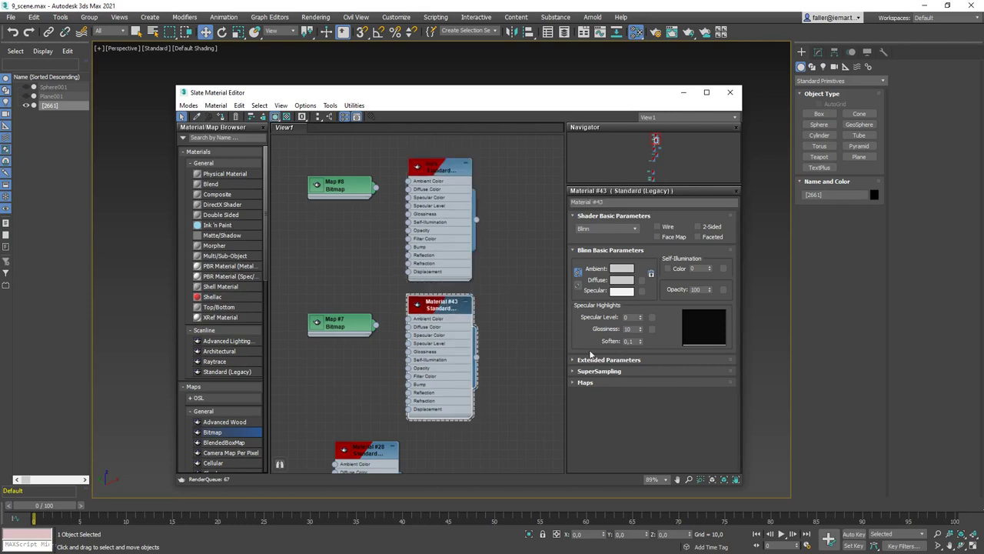
pyautogui.click(611, 202)
pyautogui.write('ring')
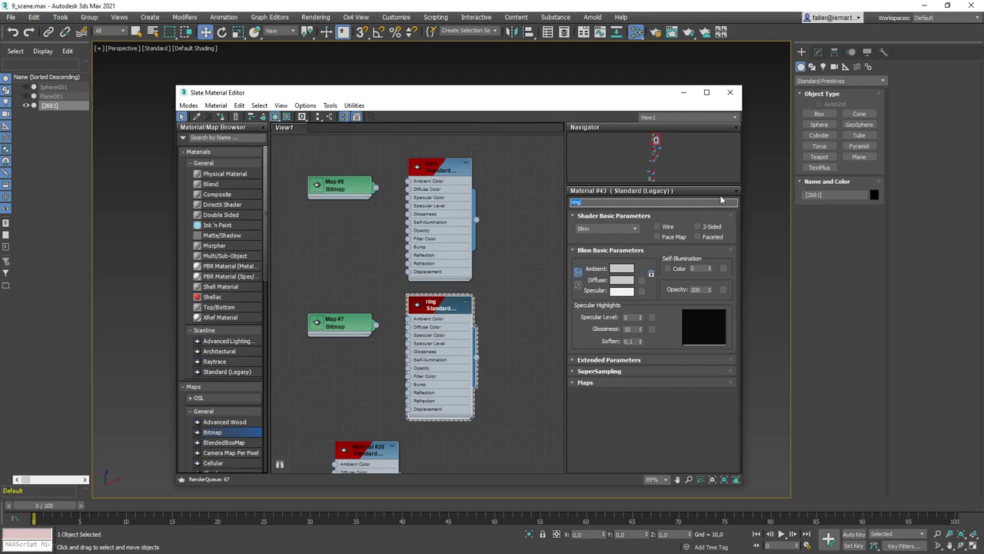
pyautogui.moveTo(376, 187); pyautogui.dragTo(408, 189)
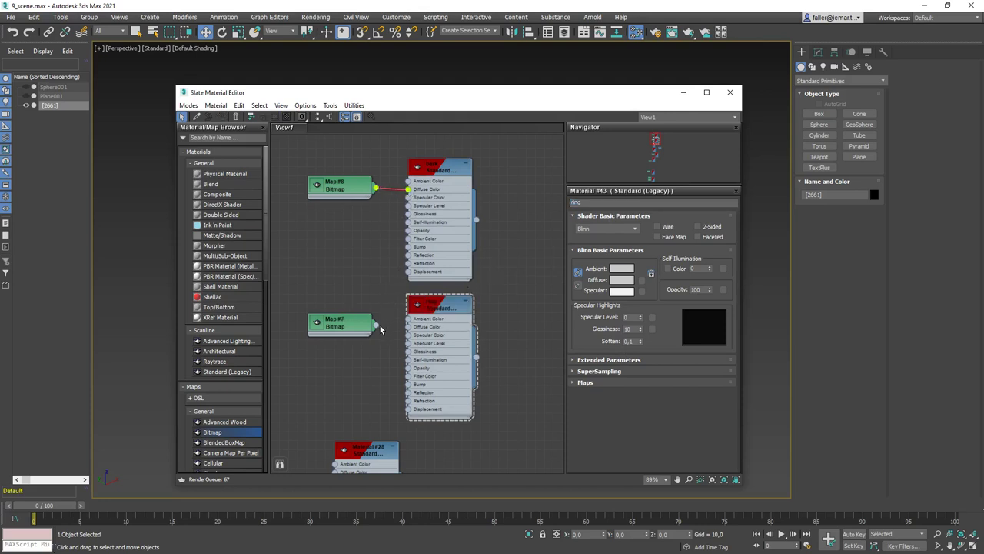
pyautogui.moveTo(378, 328); pyautogui.dragTo(408, 327)
# Add a Multi/Sub-Object material with 2 sub-materials and connect bark to slot 1 and ring to slot 2
pyautogui.moveTo(450, 281); pyautogui.dragTo(393, 278, button='middle')
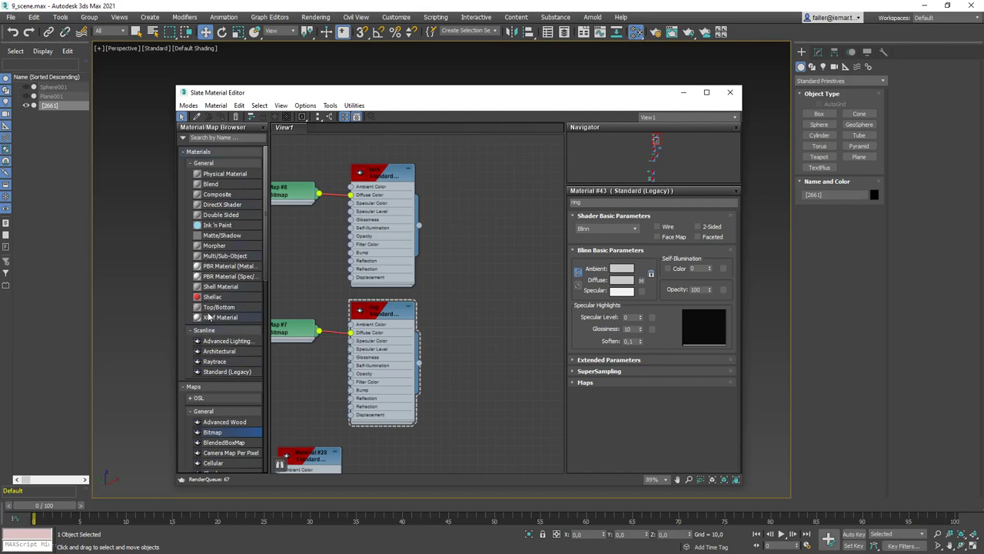
pyautogui.moveTo(209, 259); pyautogui.dragTo(465, 252)
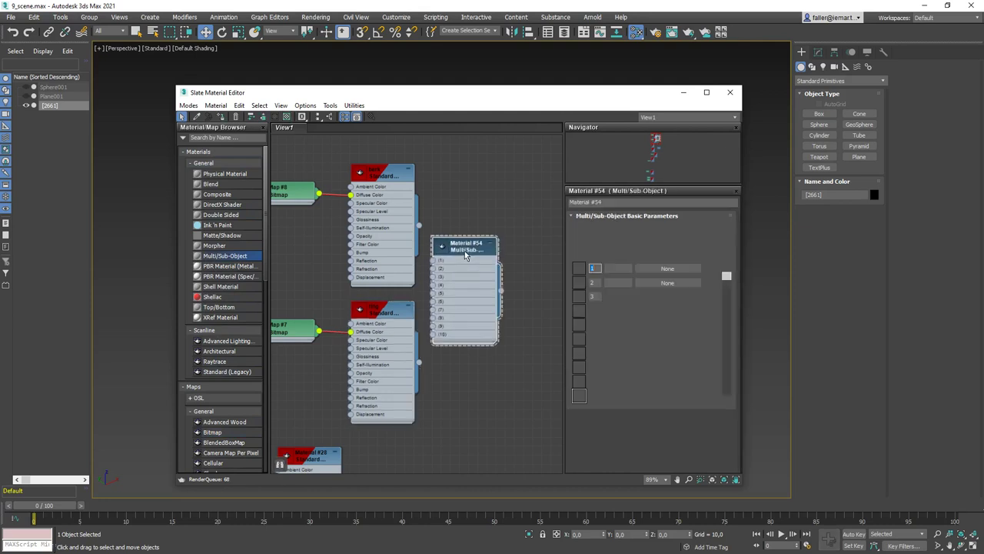
pyautogui.click(612, 232)
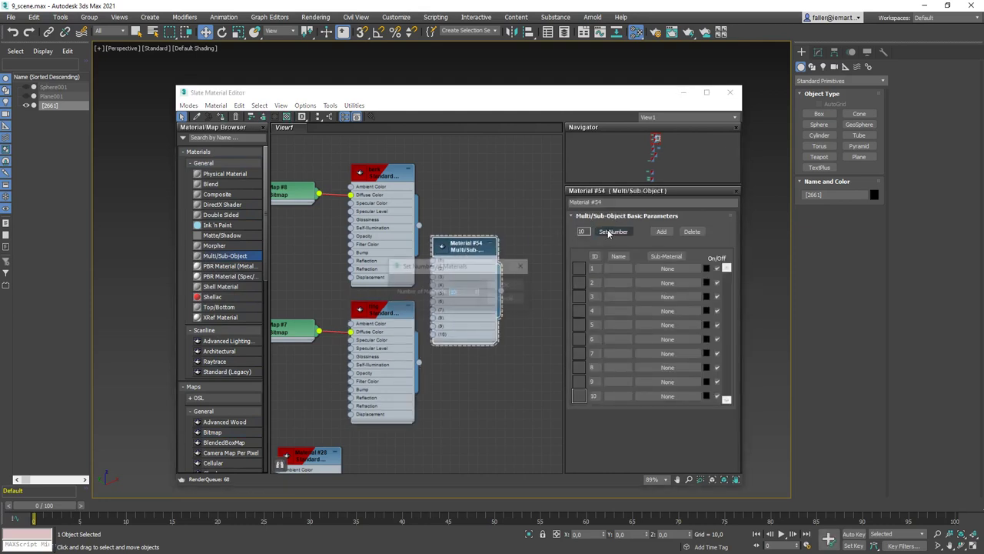
pyautogui.write('7')
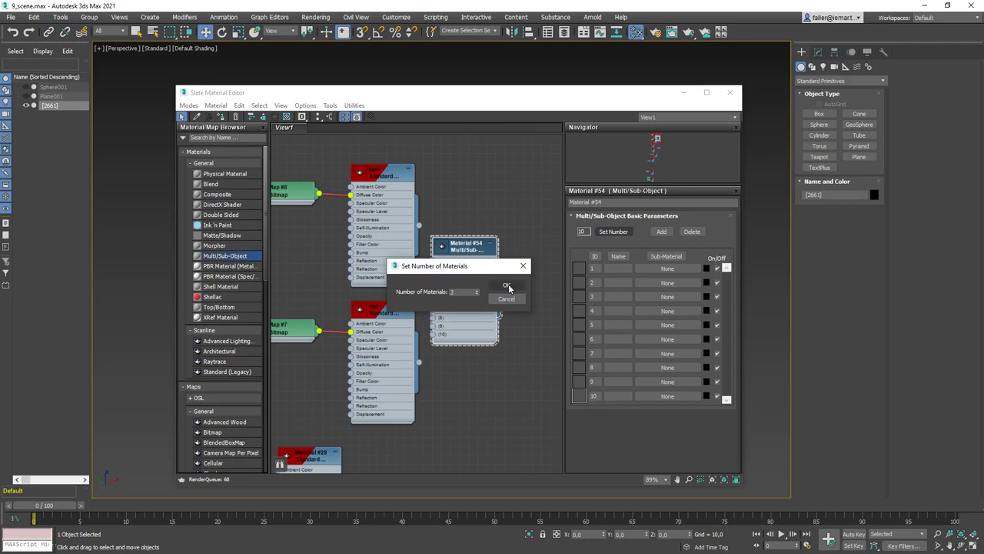
pyautogui.click(506, 284)
pyautogui.moveTo(480, 254)
pyautogui.mouseDown()
pyautogui.moveTo(549, 262)
pyautogui.moveTo(496, 261)
pyautogui.mouseUp()
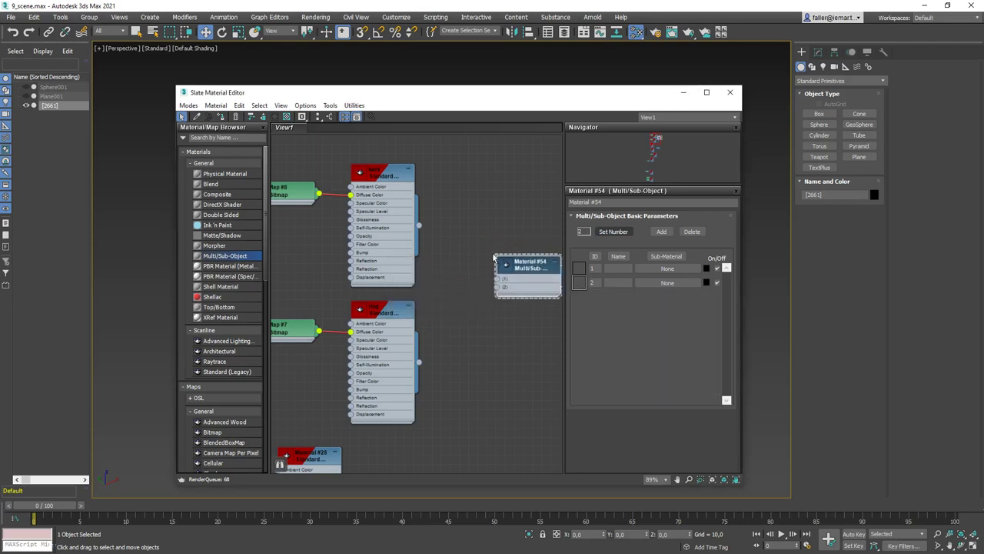
pyautogui.moveTo(421, 228); pyautogui.dragTo(495, 284)
pyautogui.moveTo(420, 363); pyautogui.dragTo(503, 275)
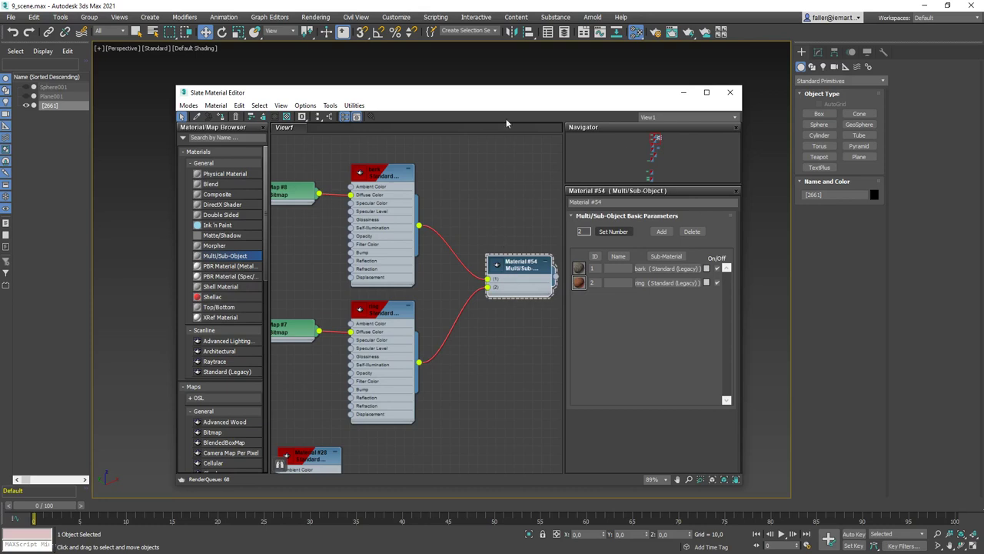
# Assign the new Multi/Sub-Object material to the selected cylinder and close the Slate Material Editor
pyautogui.moveTo(502, 94); pyautogui.dragTo(531, 260)
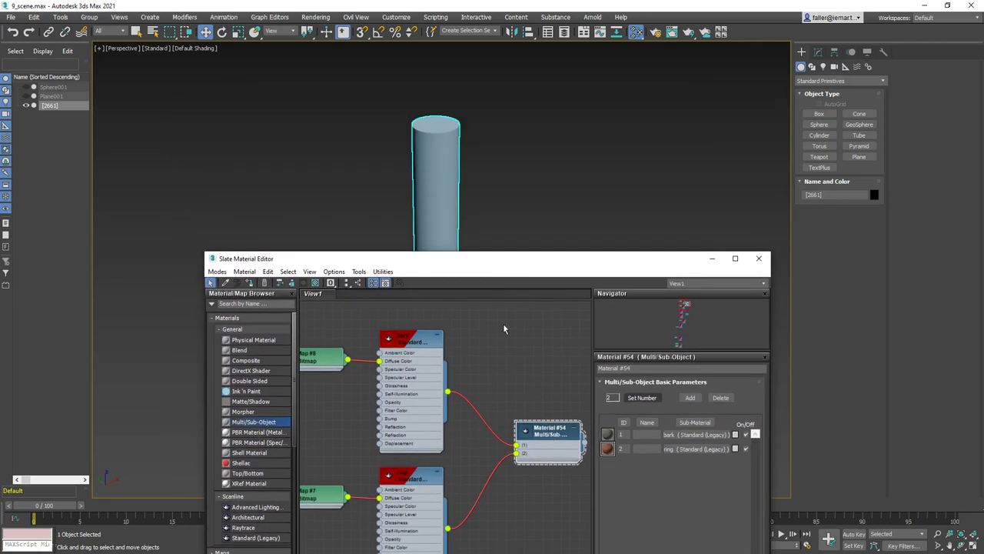
pyautogui.click(435, 175)
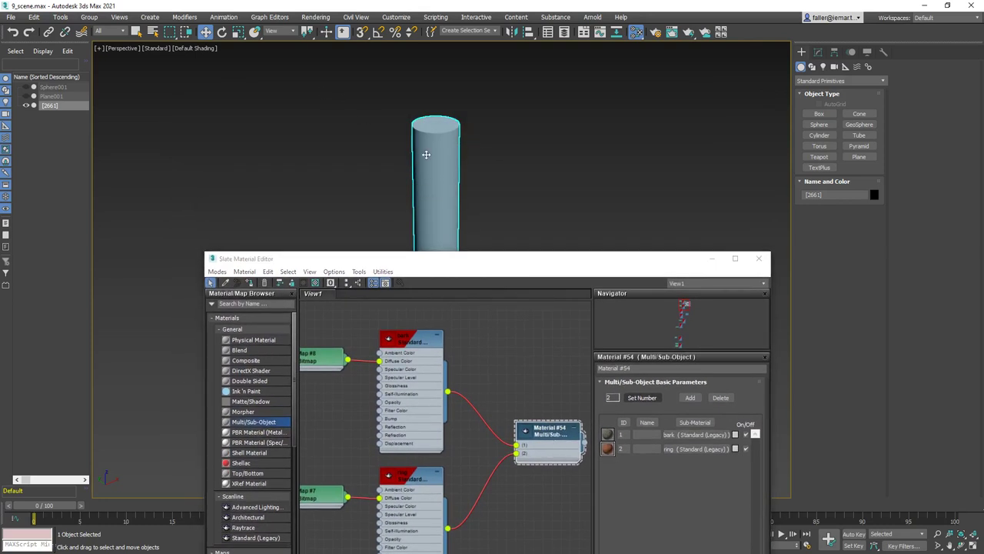
pyautogui.click(550, 438)
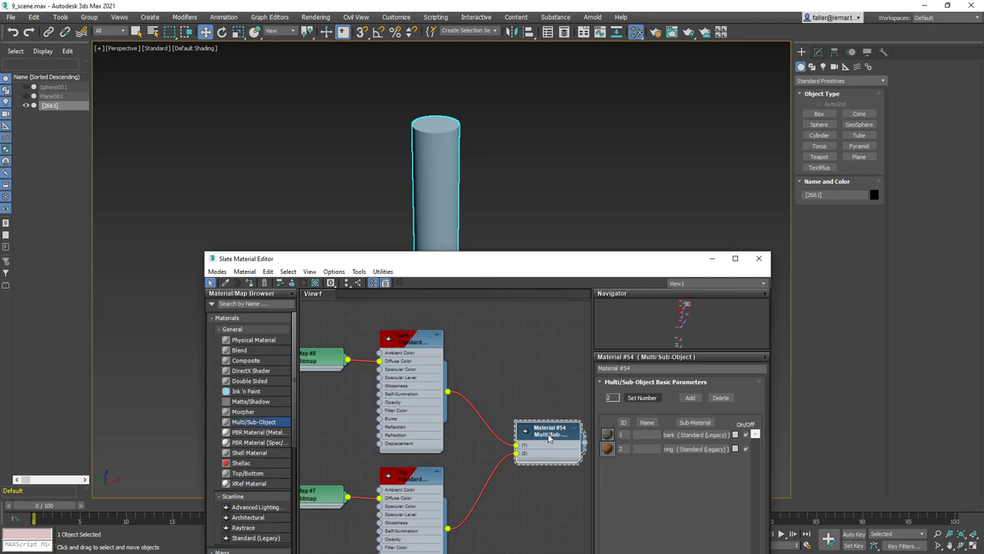
pyautogui.click(249, 283)
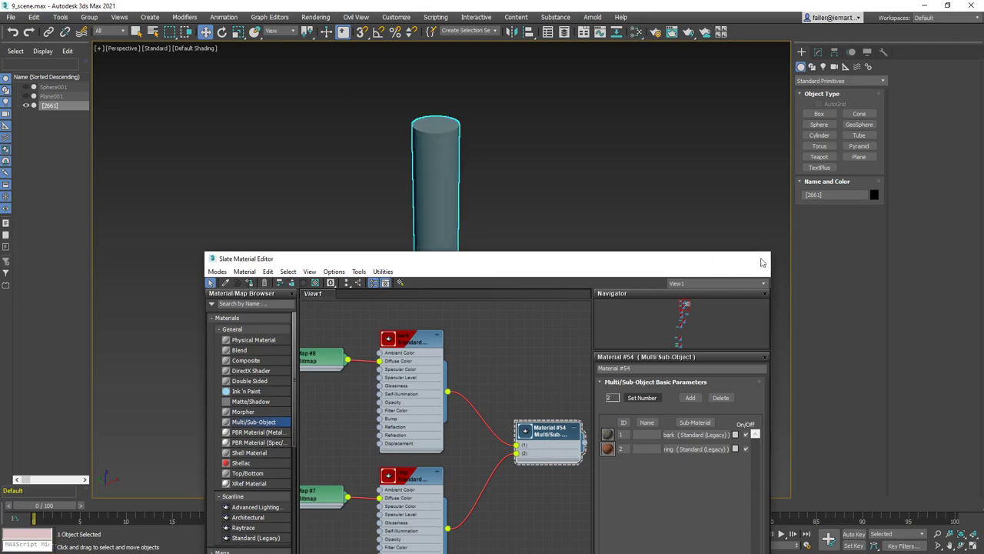
pyautogui.click(759, 258)
# Switch the viewport from perspective to orthographic projection, with the whole cylinder in view
pyautogui.scroll(5, 436, 230)
pyautogui.scroll(2, 436, 230)
pyautogui.scroll(-6, 436, 230)
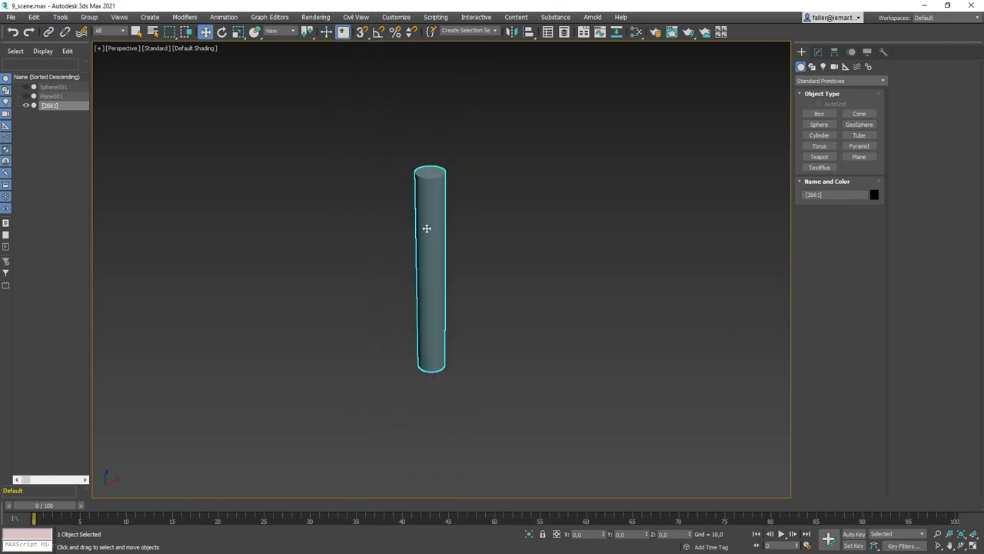
pyautogui.scroll(-1, 431, 229)
pyautogui.press('u')
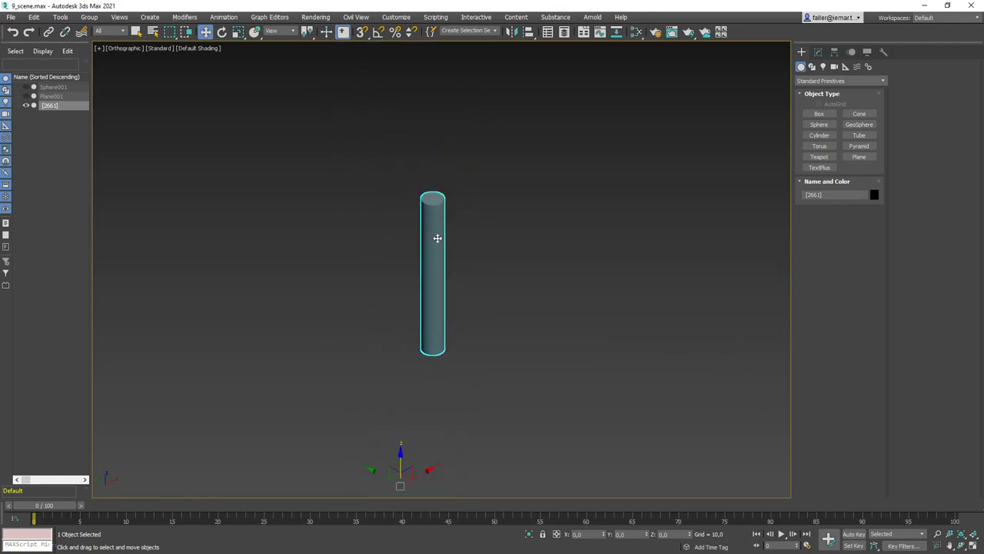
pyautogui.scroll(6, 432, 231)
pyautogui.scroll(2, 427, 220)
pyautogui.scroll(-1, 420, 217)
pyautogui.scroll(2, 420, 218)
pyautogui.scroll(-3, 420, 219)
pyautogui.scroll(-7, 420, 219)
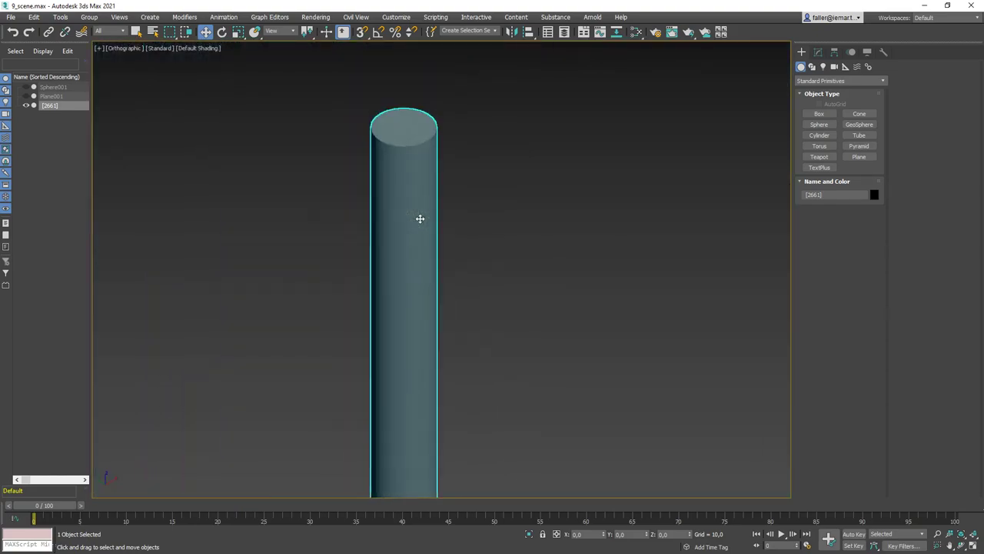
pyautogui.moveTo(419, 222); pyautogui.dragTo(420, 125, button='middle')
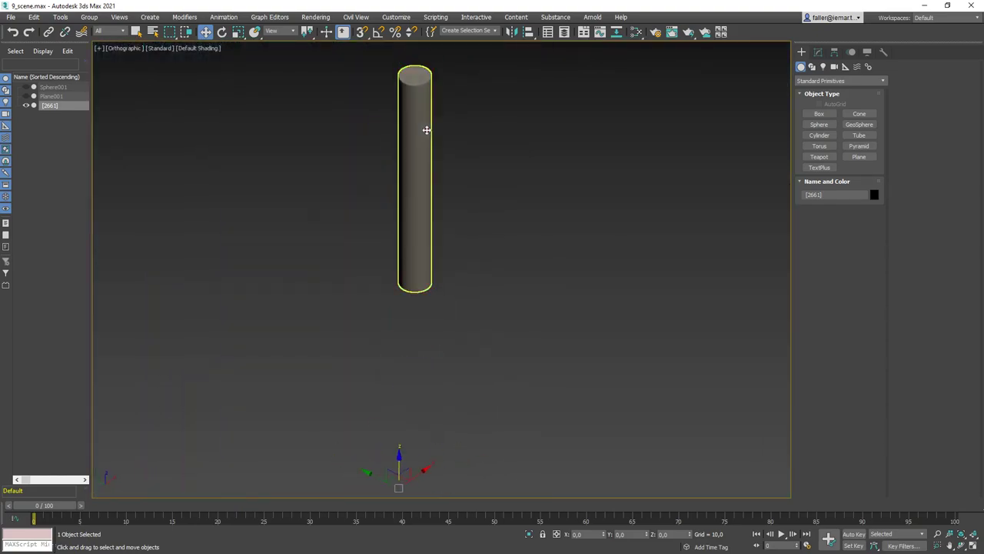
# Add a Mesh Select modifier to the cylinder and select all its side polygons, leaving out the end caps
pyautogui.click(505, 220)
pyautogui.click(411, 179)
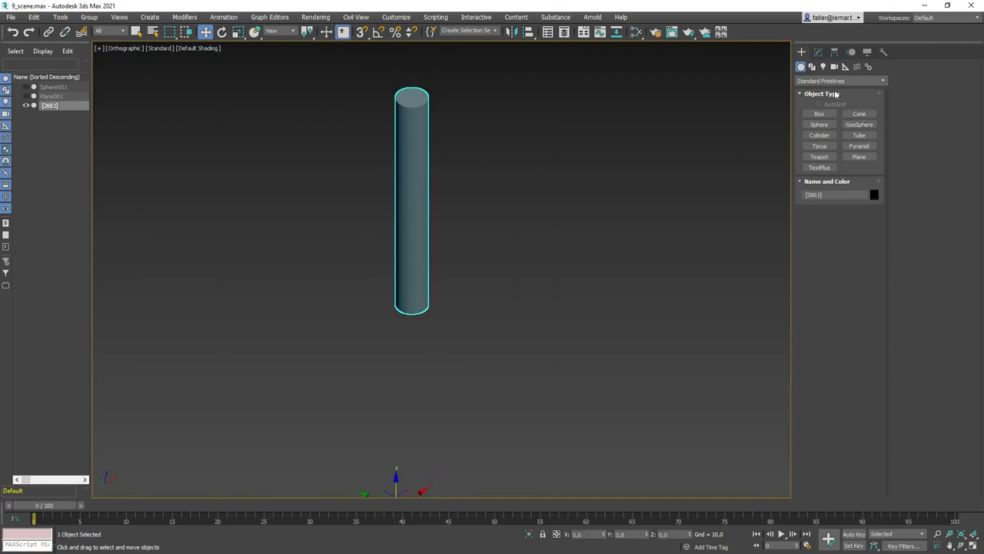
pyautogui.click(817, 51)
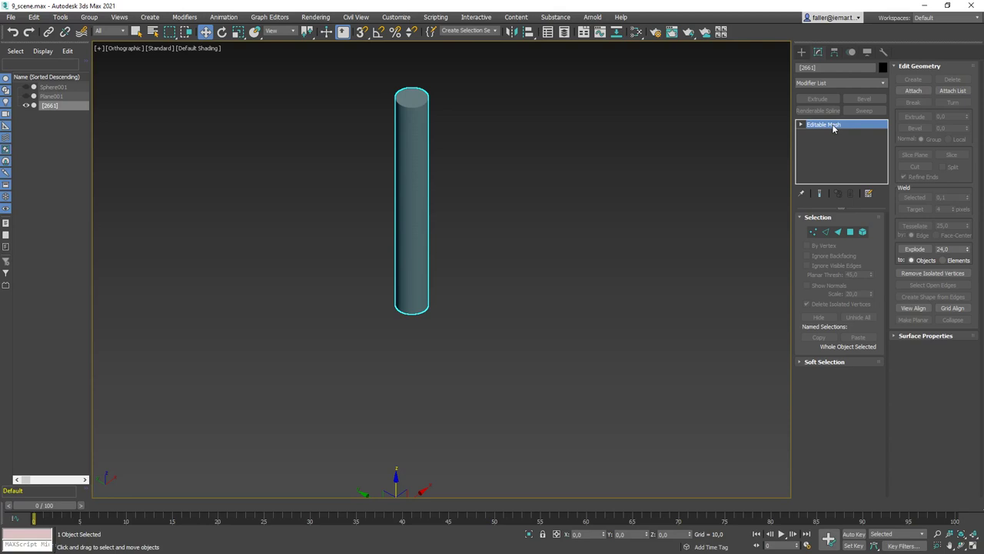
pyautogui.click(881, 83)
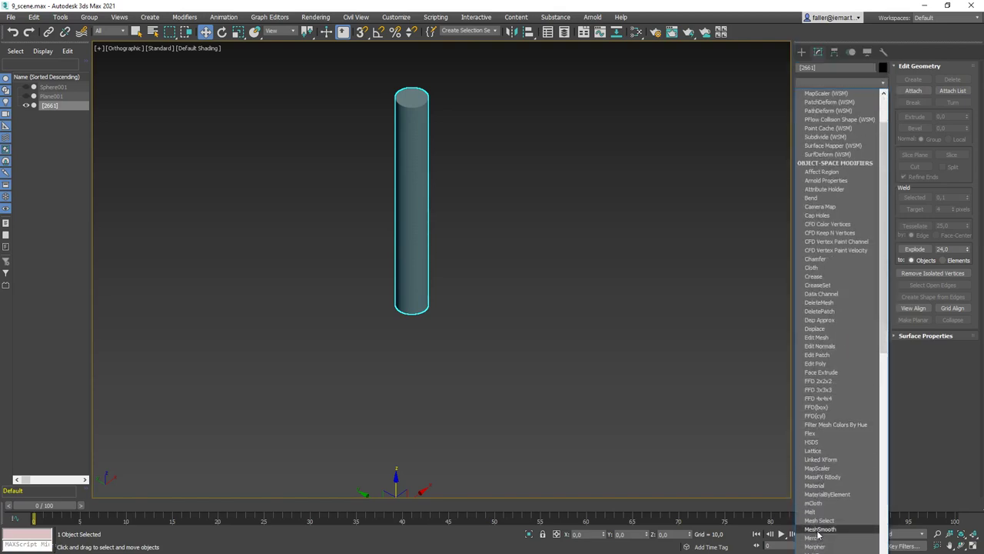
pyautogui.click(820, 527)
pyautogui.click(849, 231)
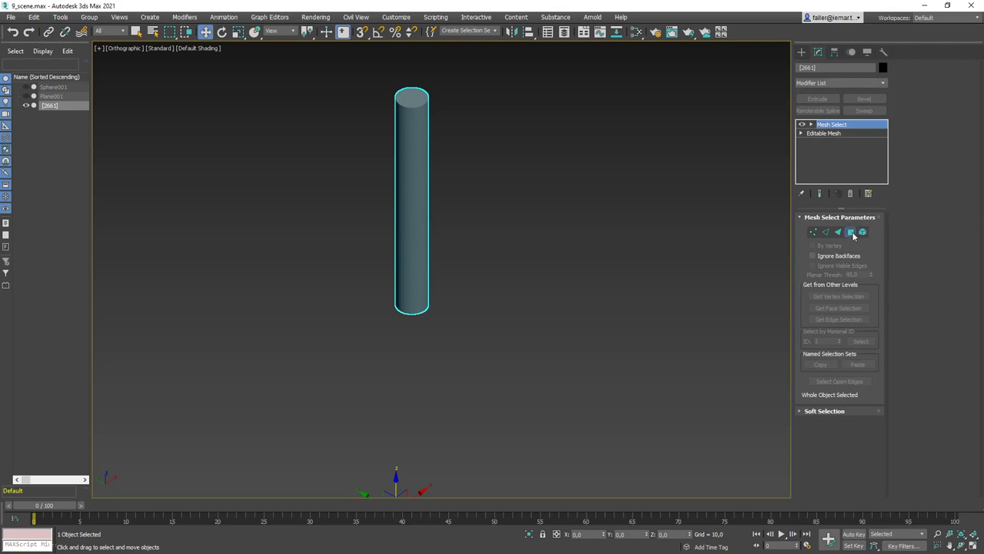
pyautogui.moveTo(455, 173); pyautogui.dragTo(393, 195)
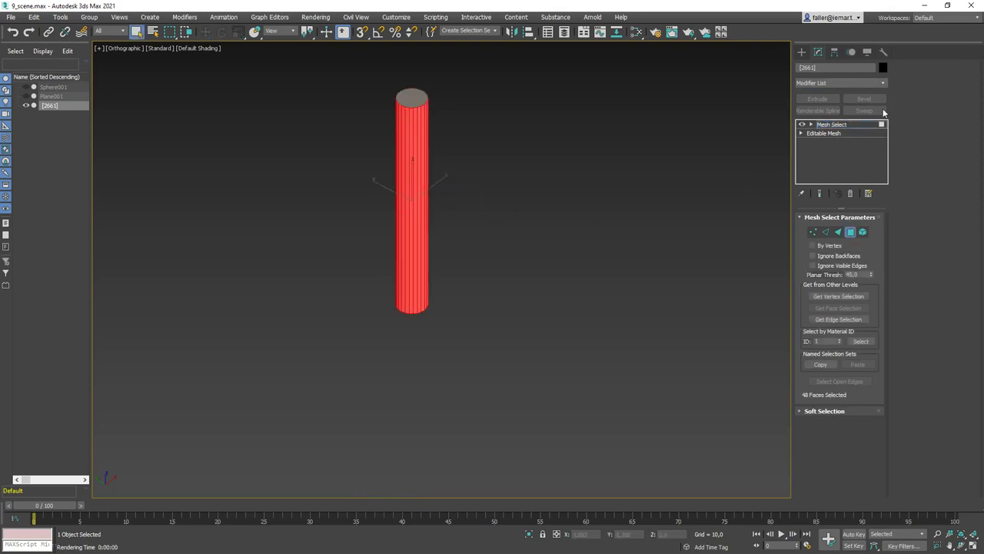
# Add a UVW Map modifier for the selected side polygons and set its mapping to Cylindrical
pyautogui.click(882, 83)
pyautogui.moveTo(883, 146); pyautogui.dragTo(882, 301)
pyautogui.scroll(-8, 807, 503)
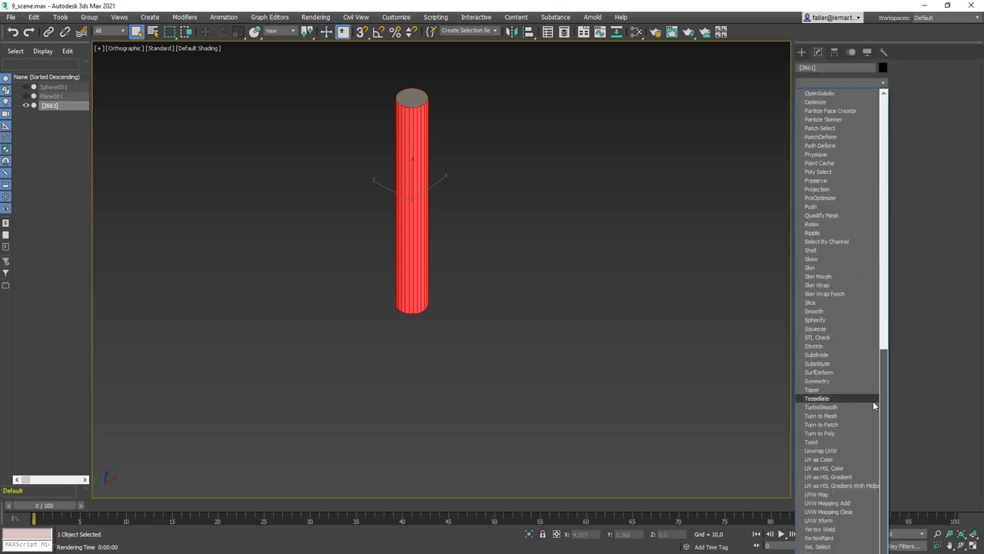
pyautogui.click(811, 495)
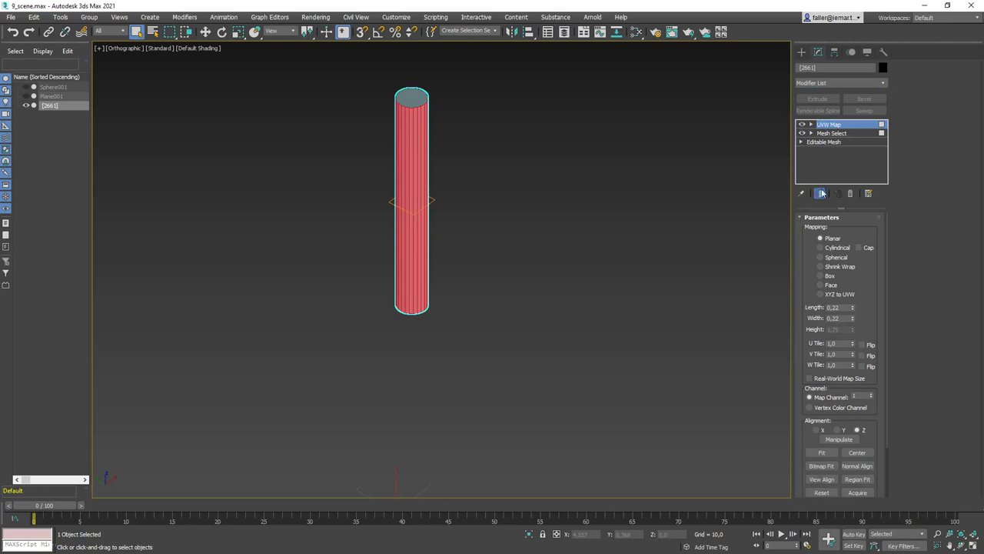
pyautogui.click(820, 249)
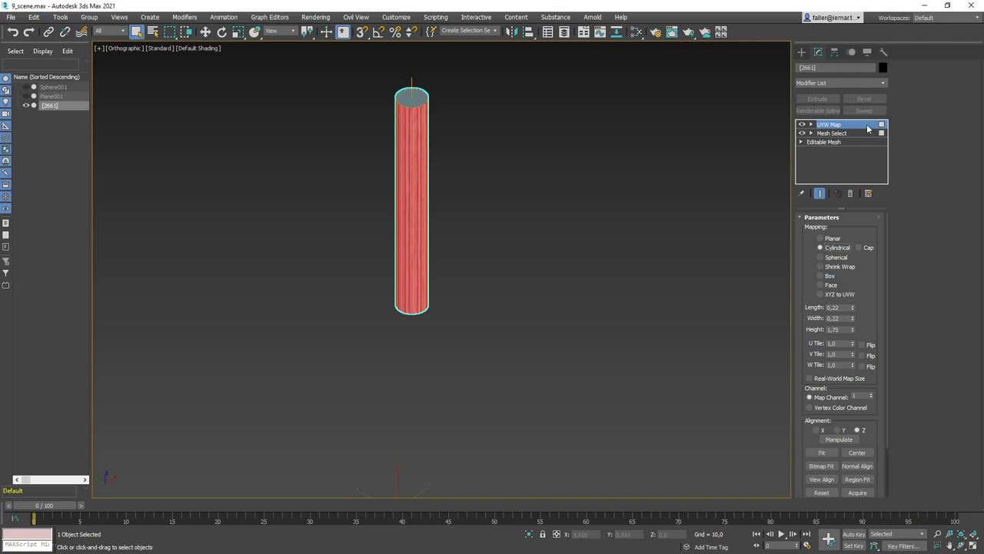
# Add a second Mesh Select modifier above the UVW Map and select the polygons of both end caps
pyautogui.click(882, 82)
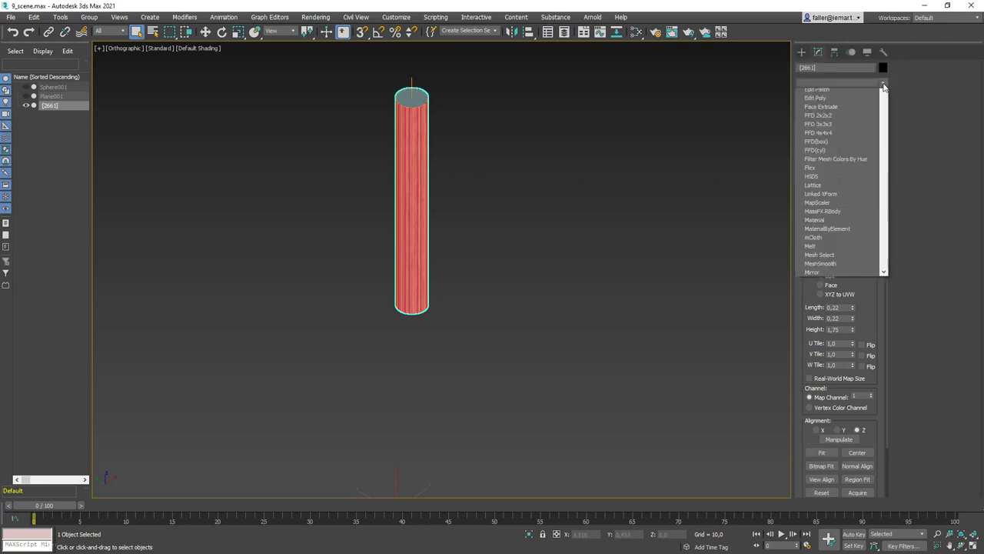
pyautogui.scroll(-15, 884, 117)
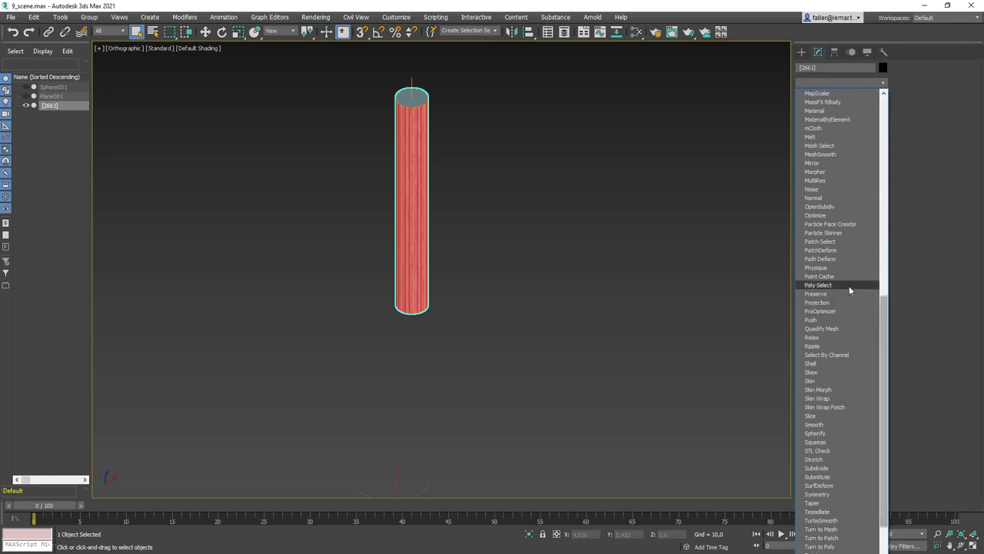
pyautogui.scroll(3, 819, 127)
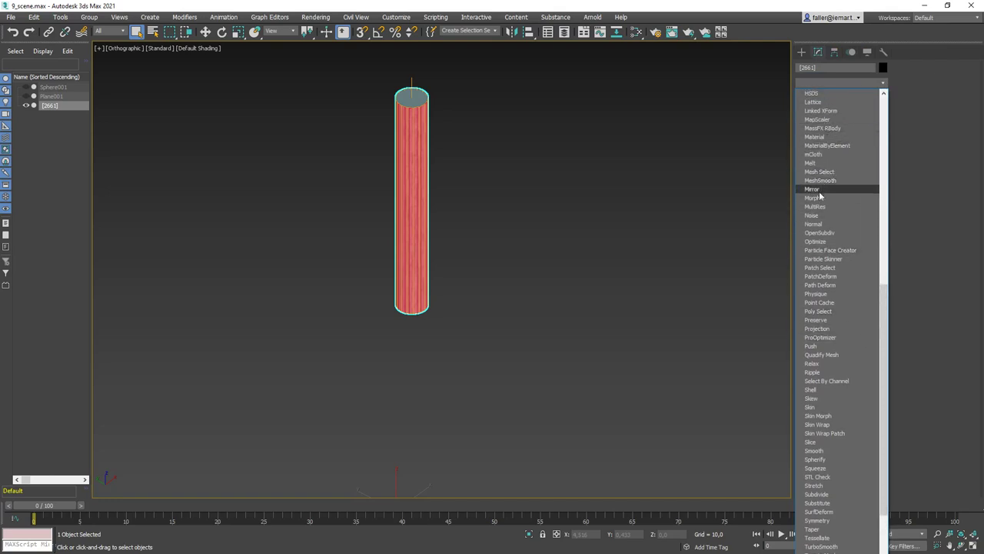
pyautogui.click(819, 171)
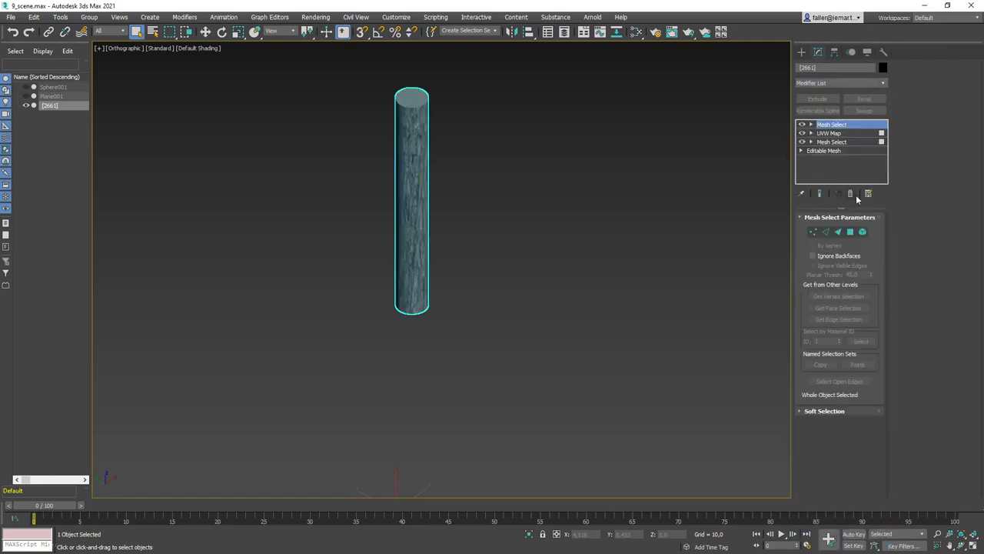
pyautogui.click(851, 232)
pyautogui.moveTo(384, 78); pyautogui.dragTo(446, 124)
pyautogui.keyDown('alt'); pyautogui.moveTo(448, 291); pyautogui.dragTo(452, 233, button='middle'); pyautogui.keyUp('alt')
pyautogui.keyDown('ctrl'); pyautogui.moveTo(366, 392); pyautogui.dragTo(457, 309); pyautogui.keyUp('ctrl')
pyautogui.hotkey('shift', 'z')
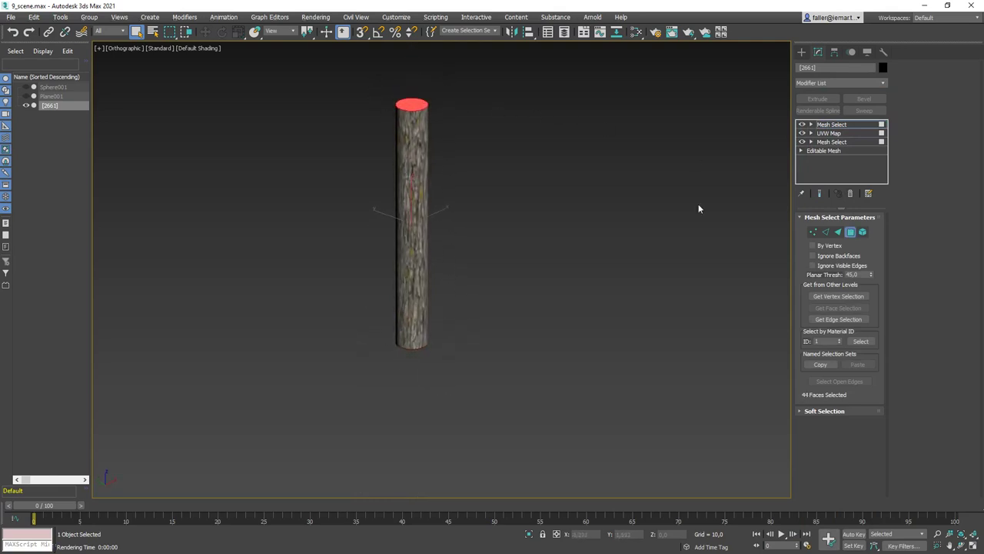
# Add a second UVW Map modifier with Planar mapping for the selected end caps
pyautogui.click(884, 83)
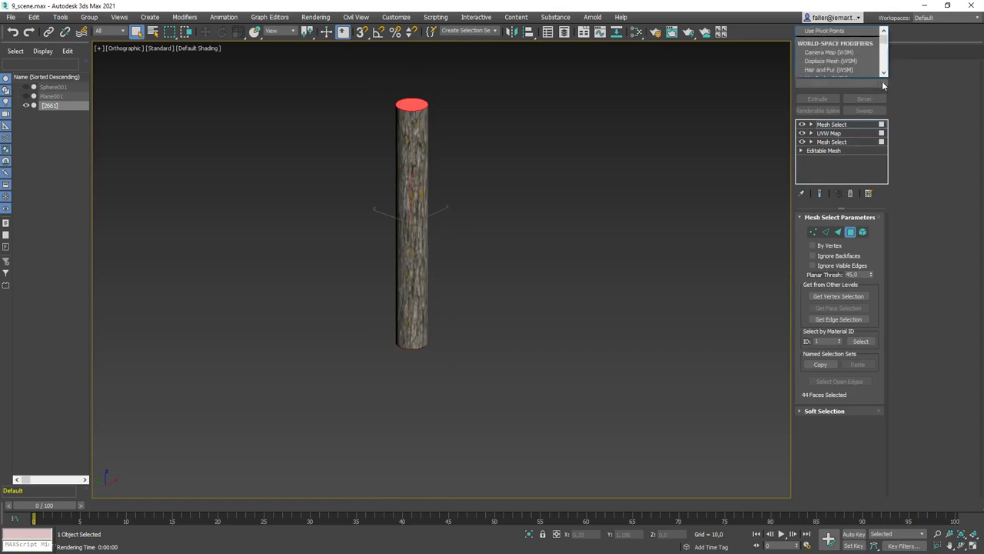
pyautogui.click(883, 85)
pyautogui.click(883, 85)
pyautogui.scroll(-20, 881, 223)
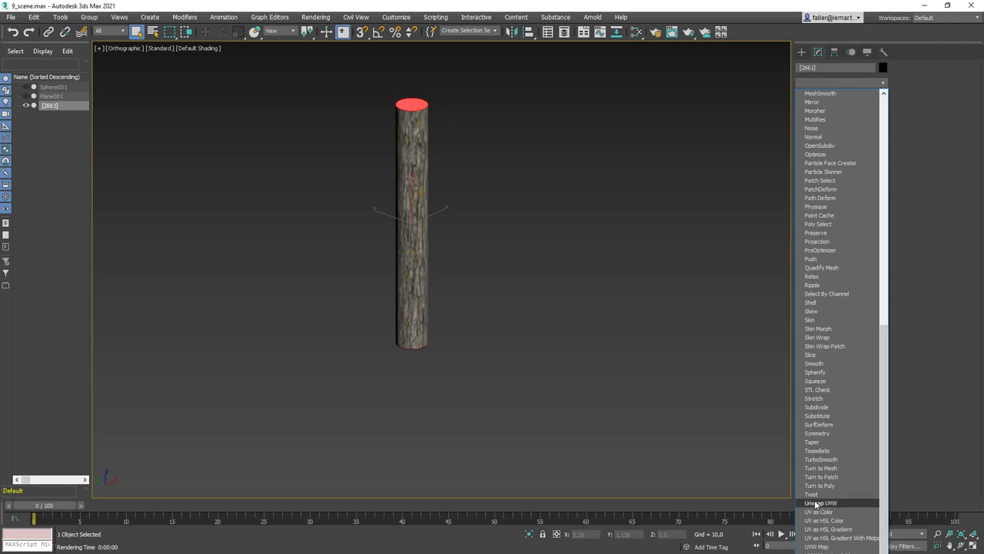
pyautogui.click(816, 545)
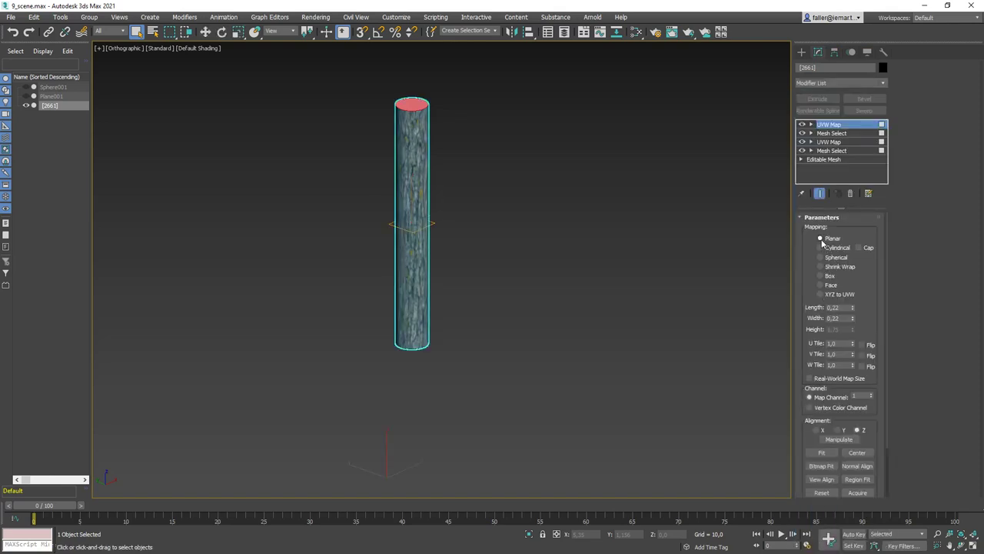
# Collapse the cylinder's modifier stack by converting the object to an Editable Mesh
pyautogui.keyDown('alt'); pyautogui.moveTo(429, 224); pyautogui.dragTo(438, 189, button='middle'); pyautogui.keyUp('alt')
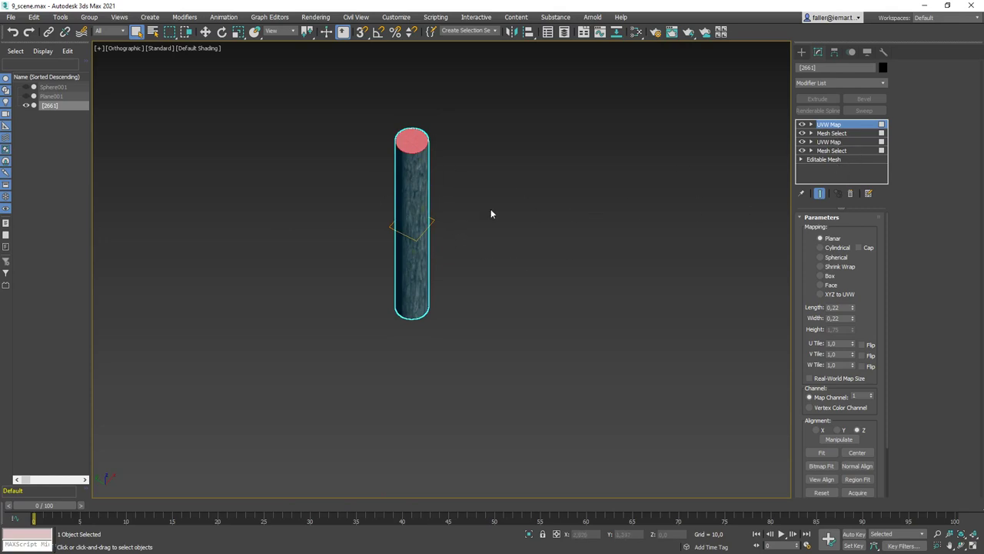
pyautogui.rightClick(422, 202)
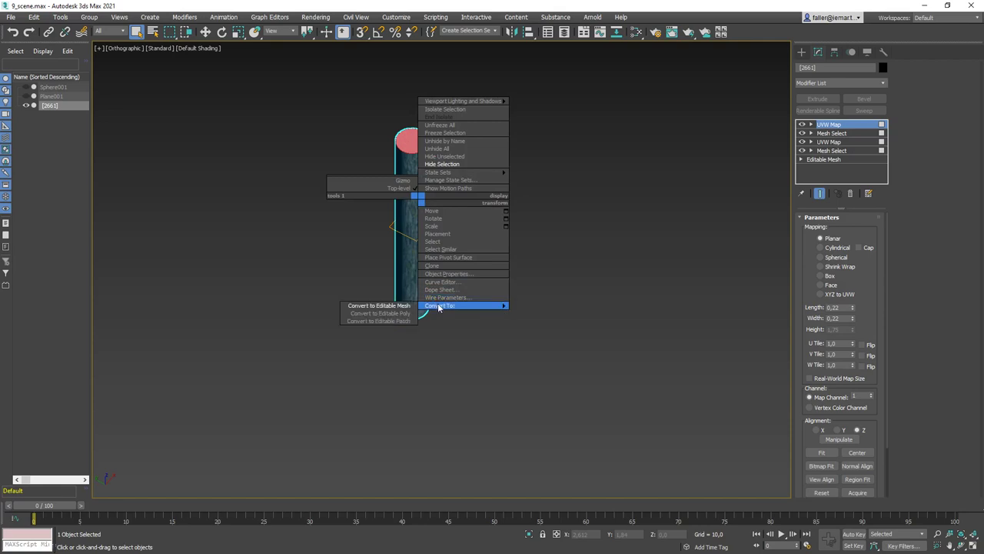
pyautogui.click(415, 306)
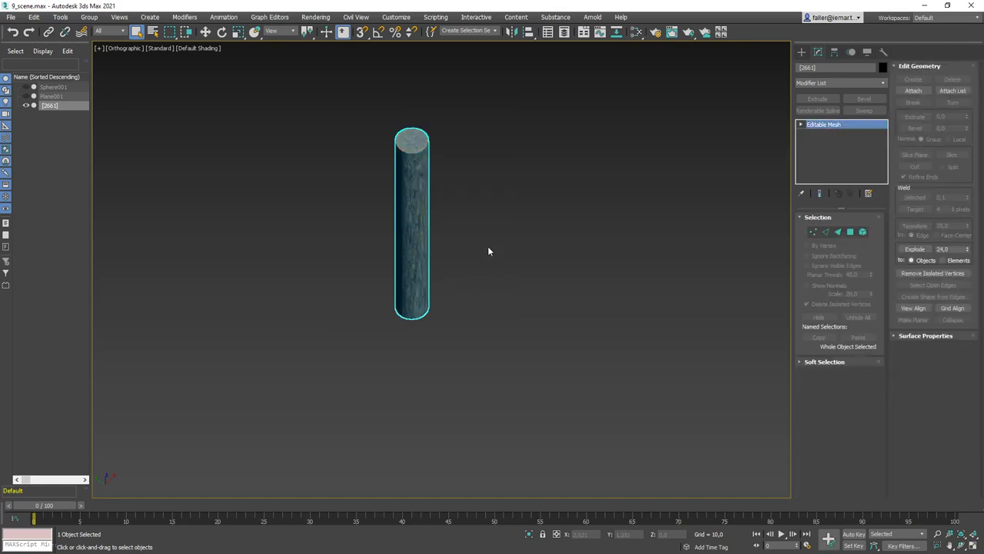
# Enter polygon level on the trunk mesh, check the side polygons' material ID, and clear the selection
pyautogui.scroll(5, 410, 169)
pyautogui.moveTo(432, 234)
pyautogui.keyDown('alt'); pyautogui.mouseDown(button='middle')
pyautogui.moveTo(434, 247)
pyautogui.moveTo(432, 203)
pyautogui.moveTo(412, 172)
pyautogui.mouseUp(button='middle'); pyautogui.keyUp('alt')
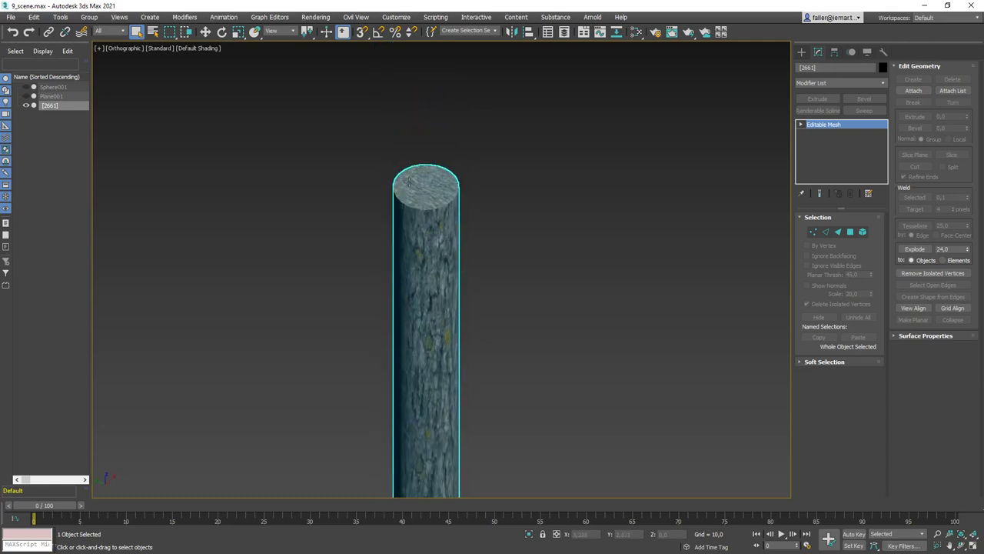
pyautogui.scroll(4, 420, 202)
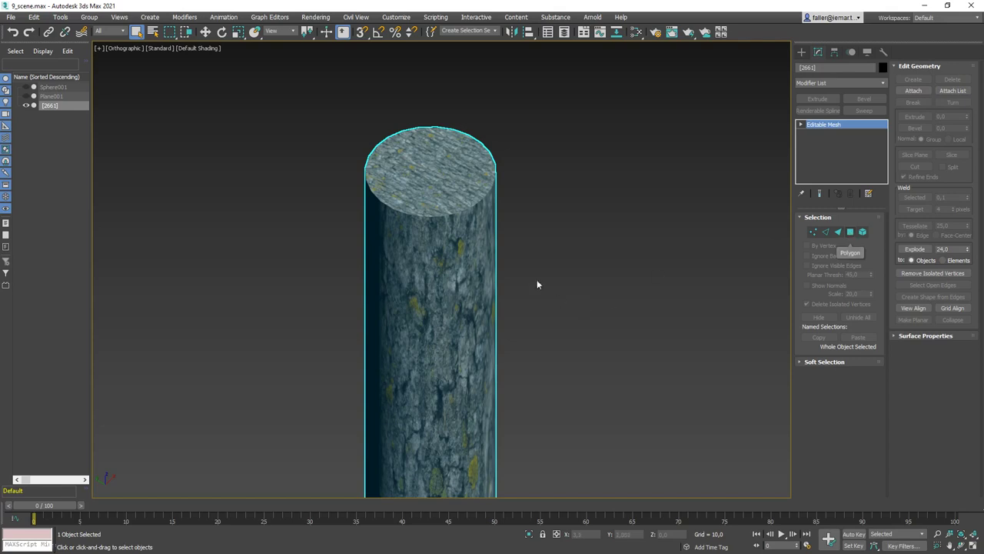
pyautogui.click(849, 232)
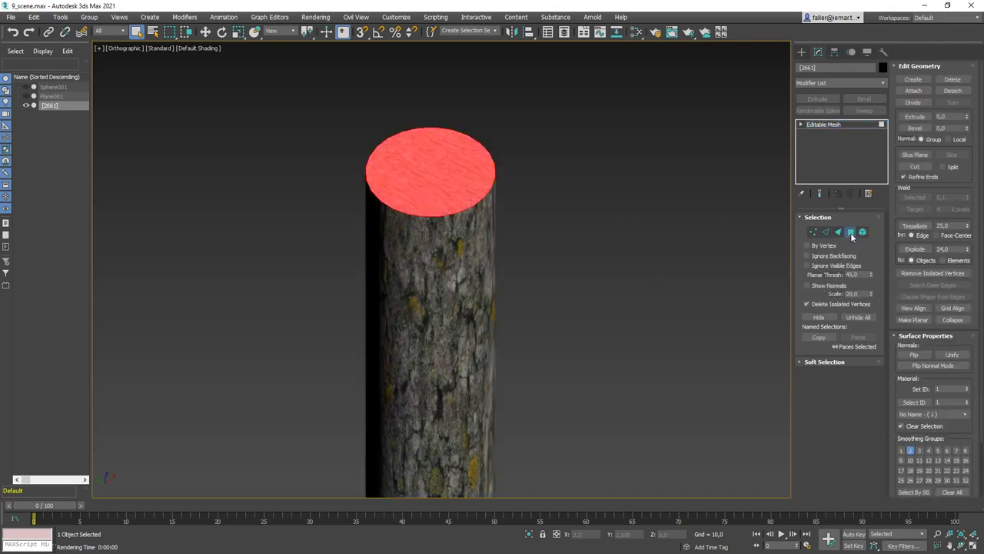
pyautogui.moveTo(247, 366); pyautogui.dragTo(240, 368)
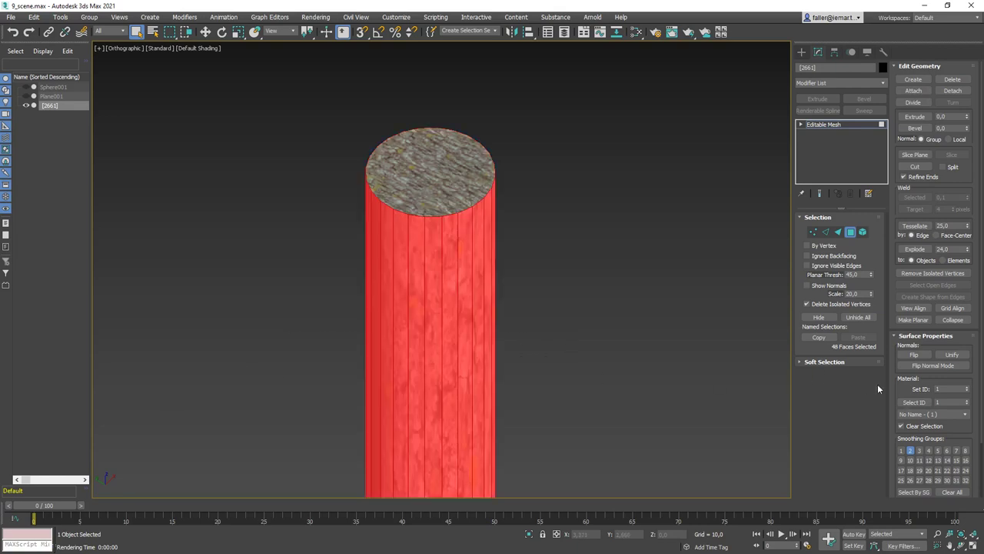
pyautogui.click(721, 393)
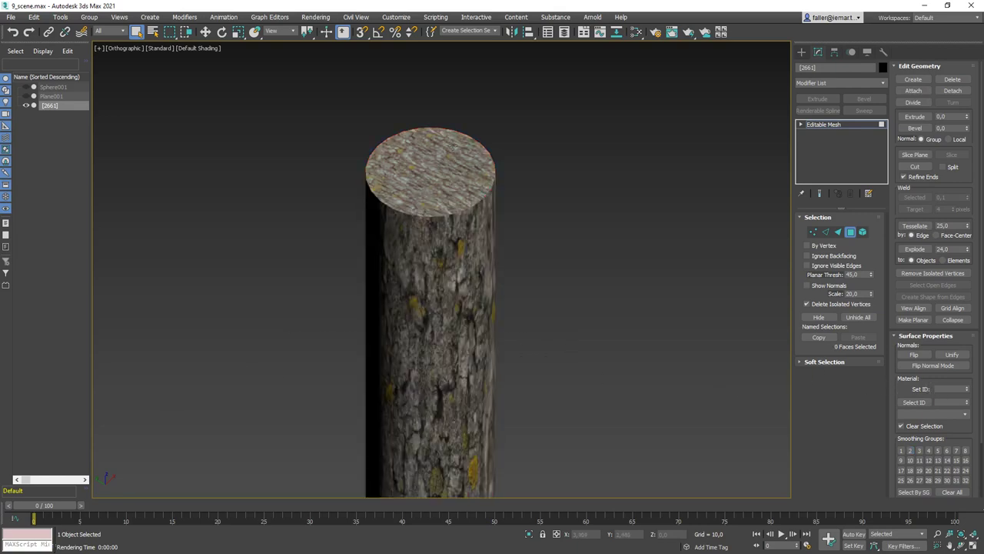
# Set the material ID of the trunk's top cap to 2, and deselect it to view the ring texture
pyautogui.click(427, 158)
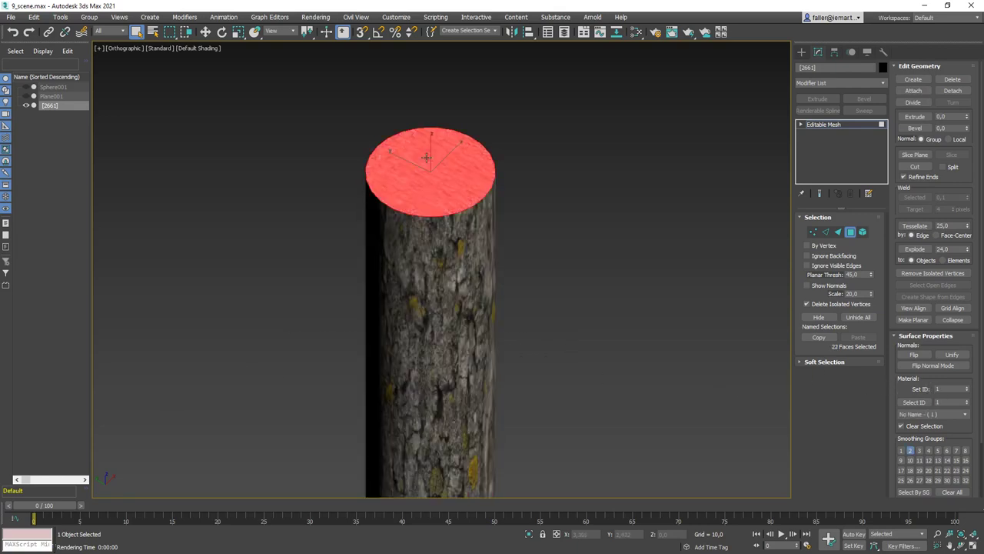
pyautogui.click(967, 388)
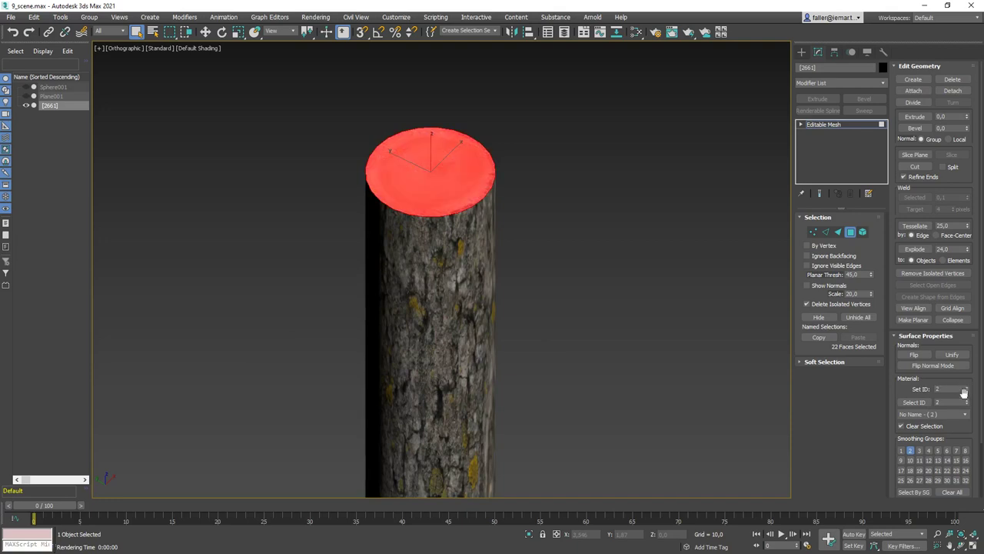
pyautogui.keyDown('alt'); pyautogui.moveTo(660, 394); pyautogui.dragTo(588, 246, button='middle'); pyautogui.keyUp('alt')
pyautogui.scroll(-3, 631, 201)
pyautogui.click(576, 248)
pyautogui.click(686, 234)
pyautogui.keyDown('alt'); pyautogui.moveTo(686, 235); pyautogui.dragTo(628, 226, button='middle'); pyautogui.keyUp('alt')
pyautogui.scroll(5, 544, 269)
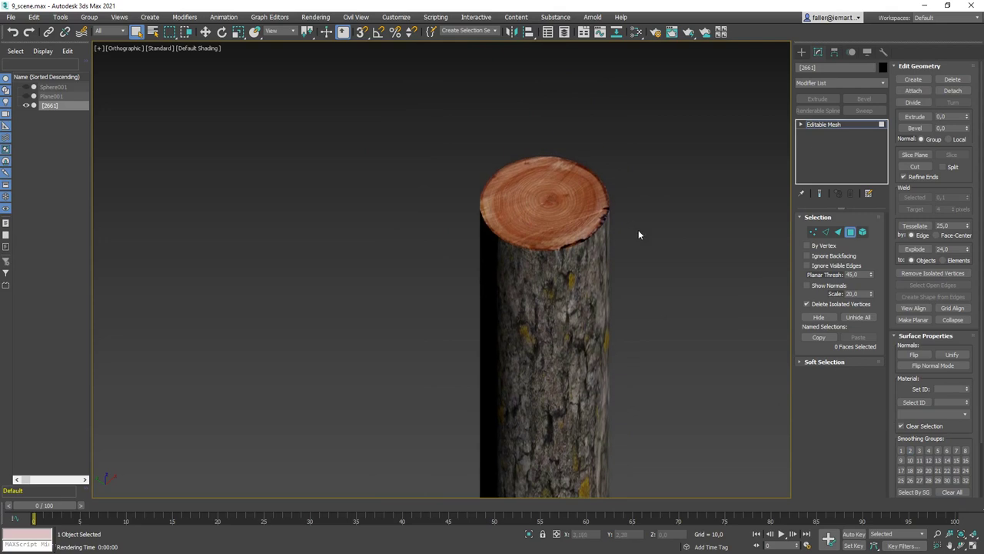
# Leave polygon level and deselect the trunk mesh
pyautogui.click(850, 232)
pyautogui.click(758, 265)
pyautogui.keyDown('alt'); pyautogui.moveTo(758, 266); pyautogui.dragTo(529, 256, button='middle'); pyautogui.keyUp('alt')
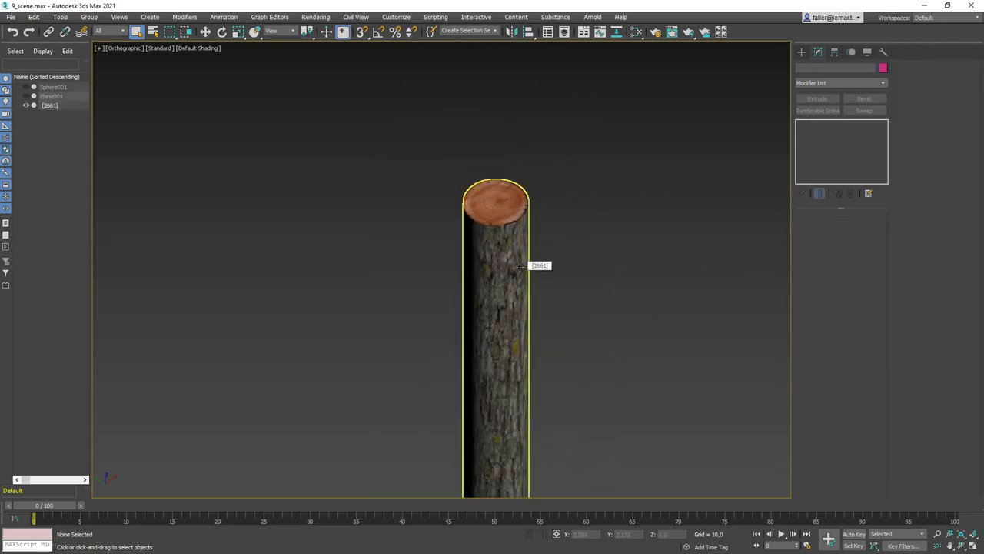
# Open the bark bitmap's parameters in the Slate Material Editor and set its tiling to U 2 and V 3
pyautogui.press('m')
pyautogui.moveTo(591, 263); pyautogui.dragTo(799, 111)
pyautogui.moveTo(398, 308); pyautogui.dragTo(130, 232, button='middle')
pyautogui.moveTo(630, 367); pyautogui.dragTo(668, 372, button='middle')
pyautogui.click(558, 212)
pyautogui.doubleClick(558, 213)
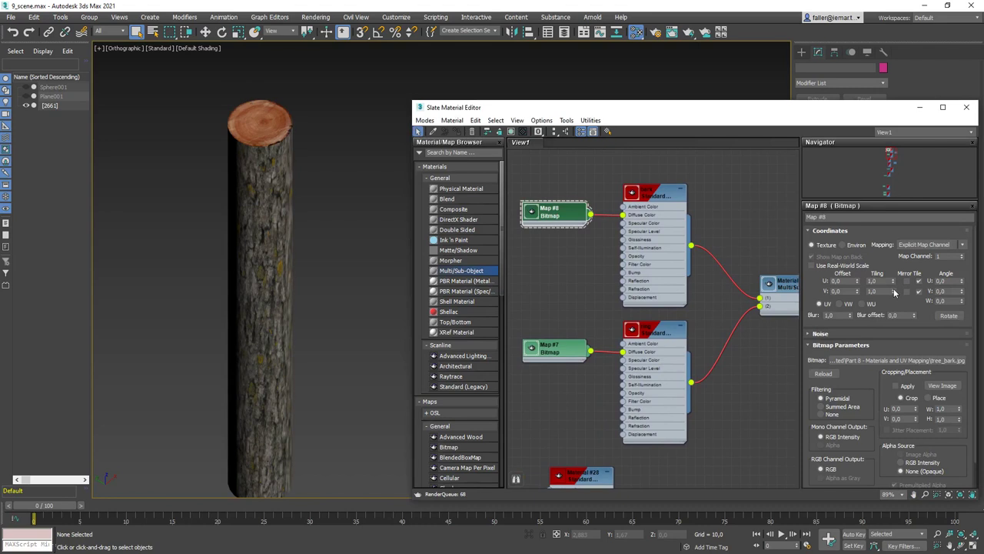
pyautogui.moveTo(894, 293); pyautogui.dragTo(894, 269)
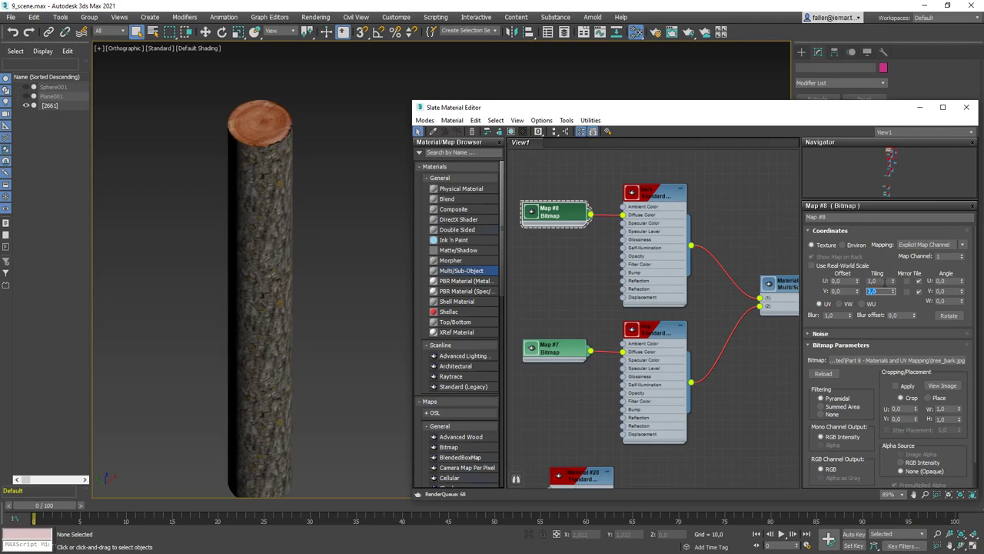
pyautogui.write('2')
pyautogui.press('Return')
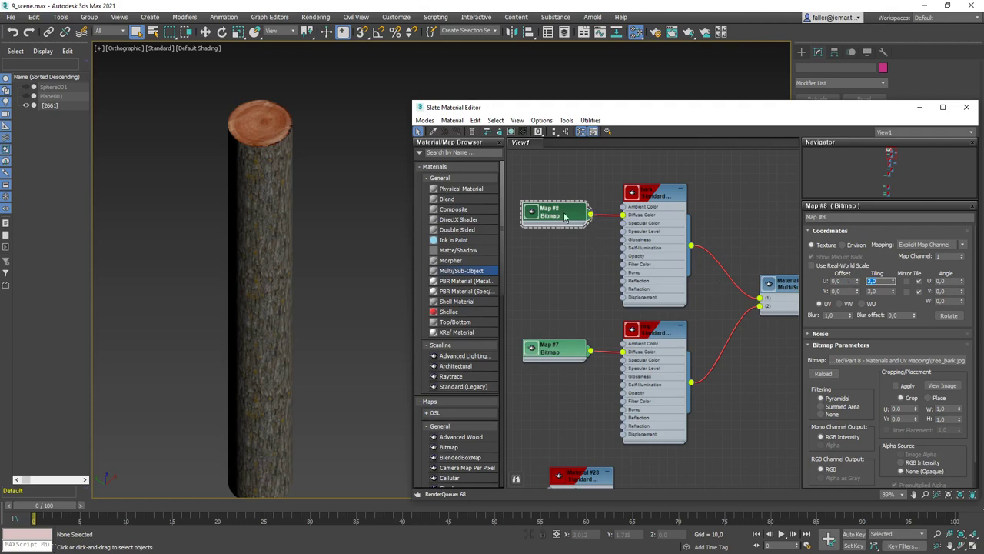
# Connect the bark bitmap to the Bump slot of the bark material
pyautogui.scroll(5, 276, 221)
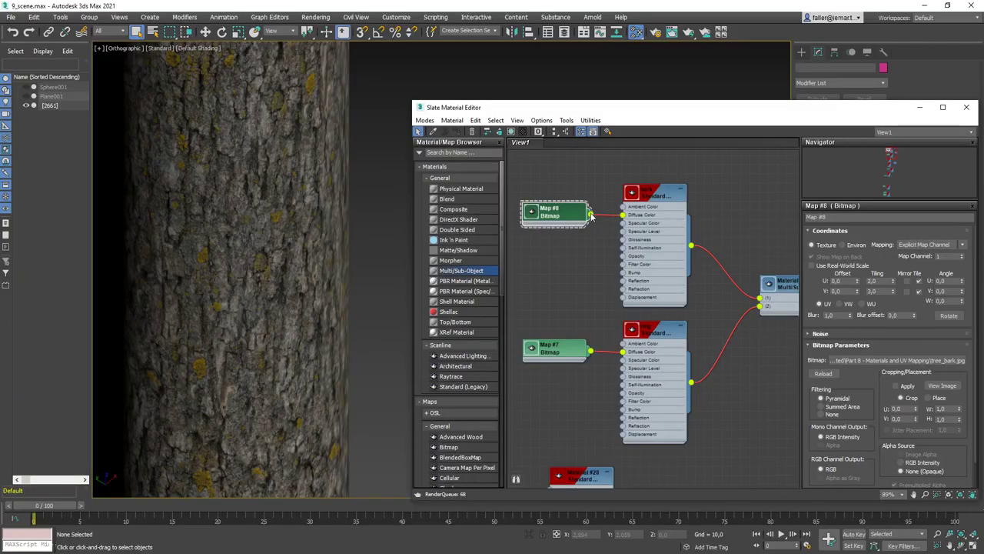
pyautogui.moveTo(601, 266); pyautogui.dragTo(619, 279)
pyautogui.scroll(-5, 262, 269)
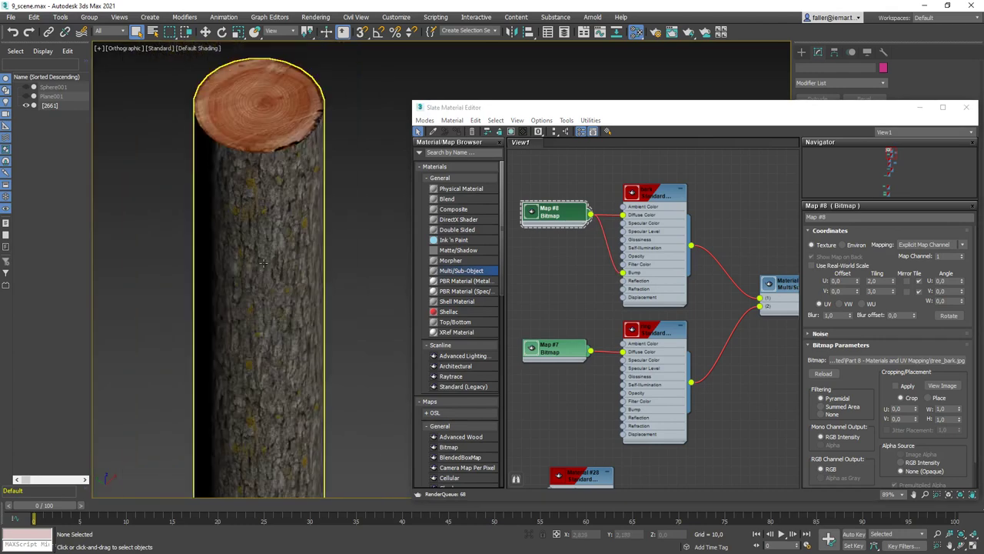
# Switch to a perspective view of the trunk, render it to inspect the bark relief, and close the rendered frame
pyautogui.press('p')
pyautogui.moveTo(281, 264); pyautogui.dragTo(309, 225, button='middle')
pyautogui.scroll(-3, 299, 297)
pyautogui.scroll(3, 312, 262)
pyautogui.scroll(-3, 312, 261)
pyautogui.click(689, 33)
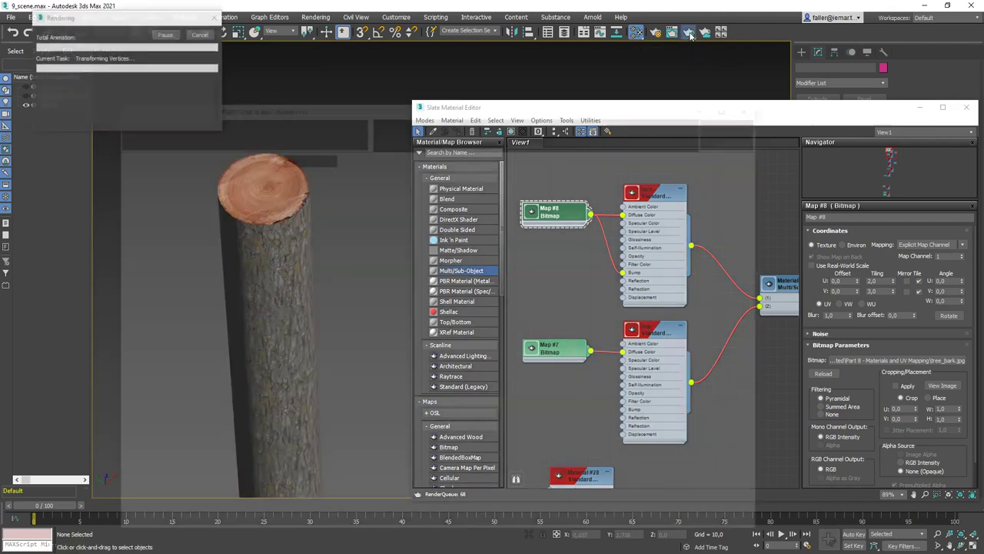
pyautogui.scroll(2, 275, 390)
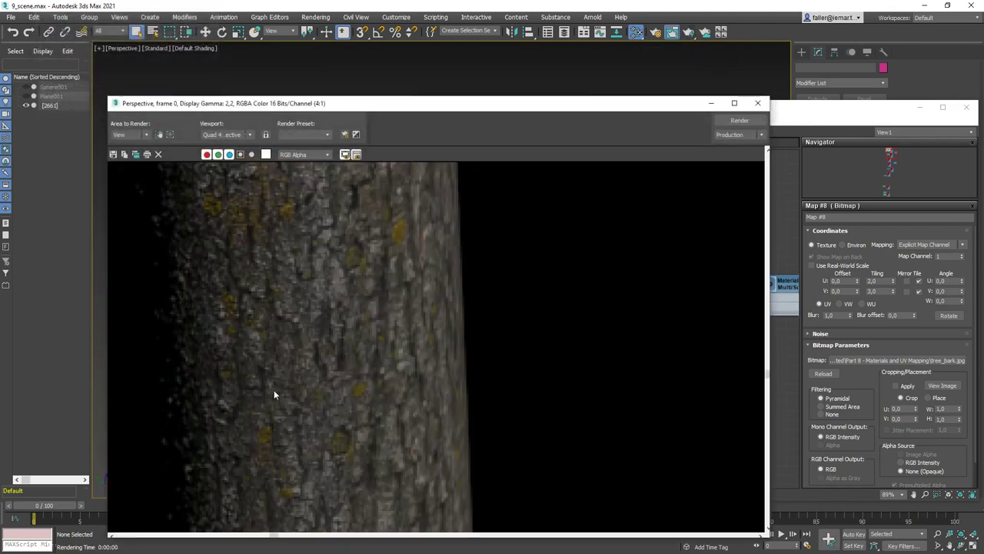
pyautogui.scroll(-1, 274, 390)
pyautogui.click(757, 103)
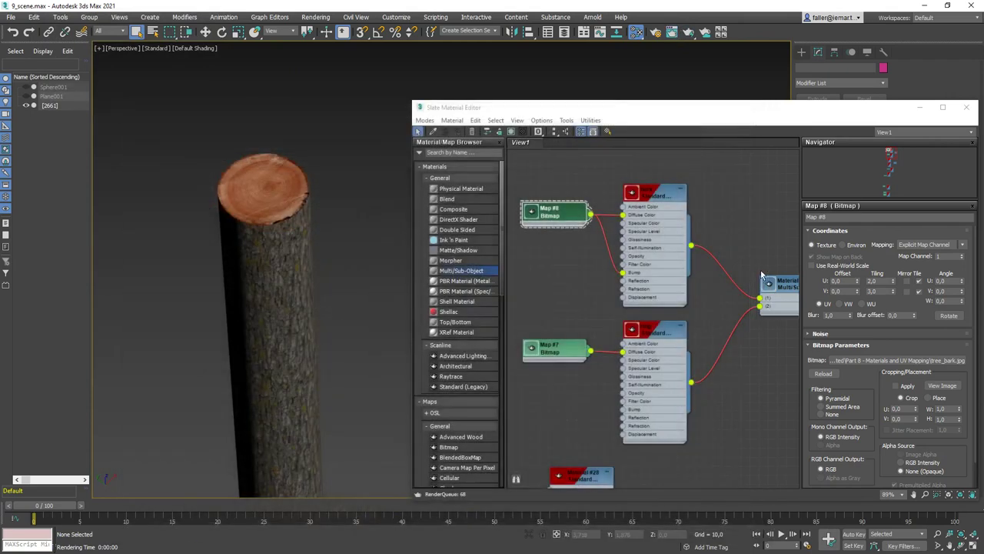
# Set the bark material's Bump amount to 60
pyautogui.doubleClick(655, 223)
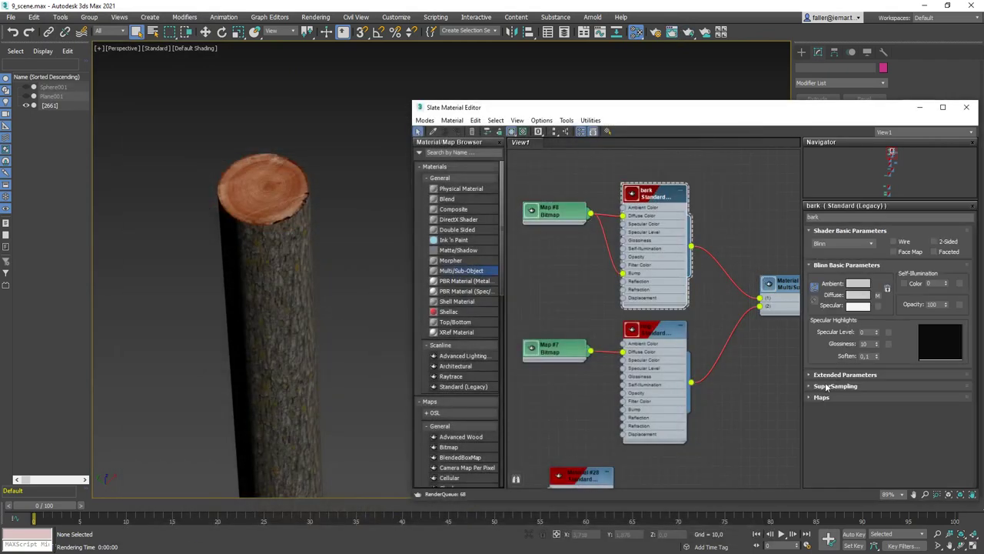
pyautogui.click(820, 398)
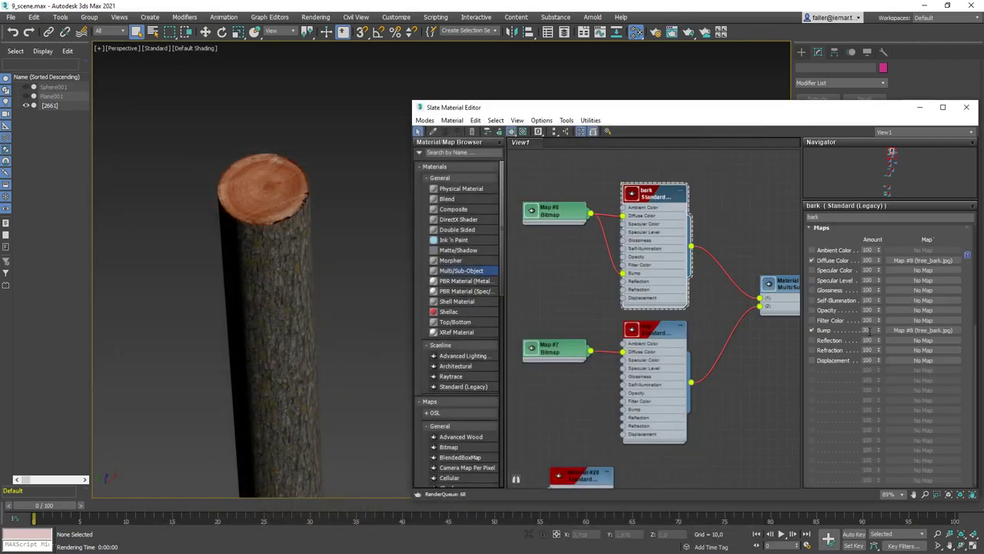
pyautogui.click(198, 367)
# Render the trunk and clone the rendered frame for comparison
pyautogui.click(690, 34)
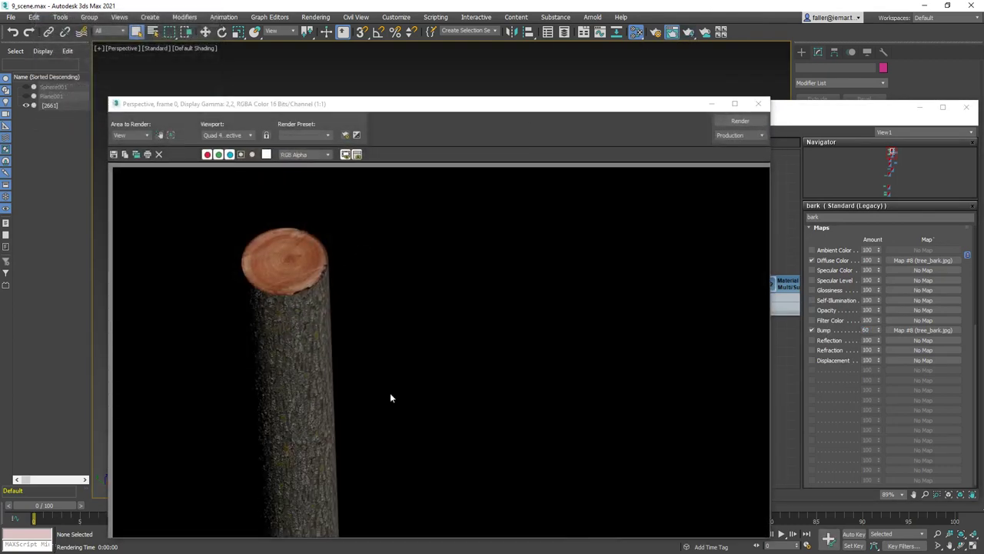
pyautogui.click(826, 111)
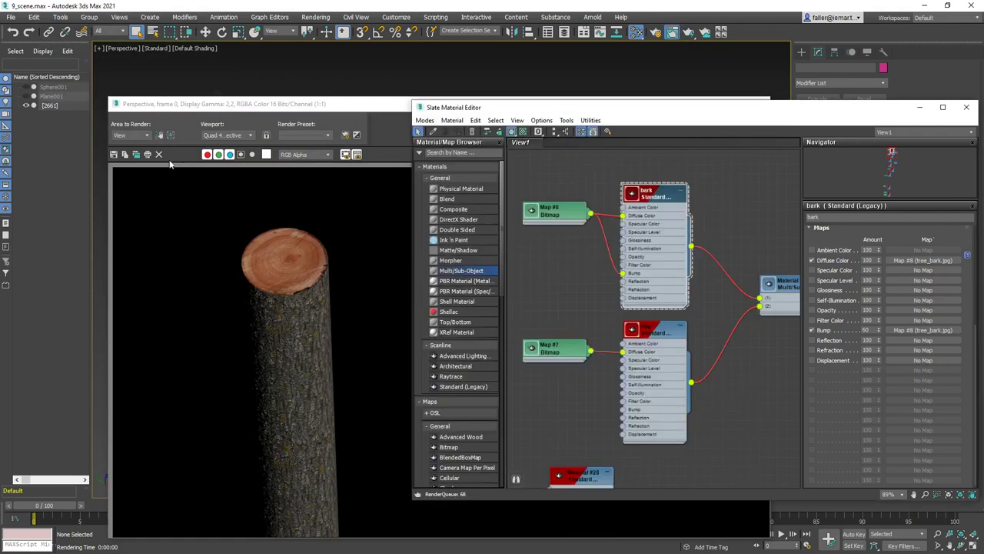
pyautogui.click(136, 156)
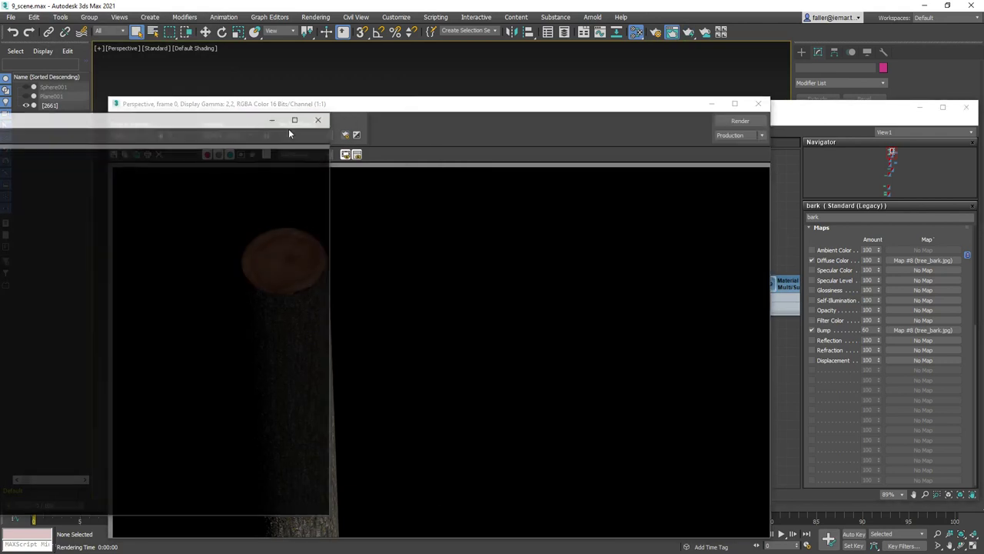
pyautogui.click(892, 116)
# Delete the connection between the bark bitmap and the Bump slot, and render the trunk again
pyautogui.click(608, 258)
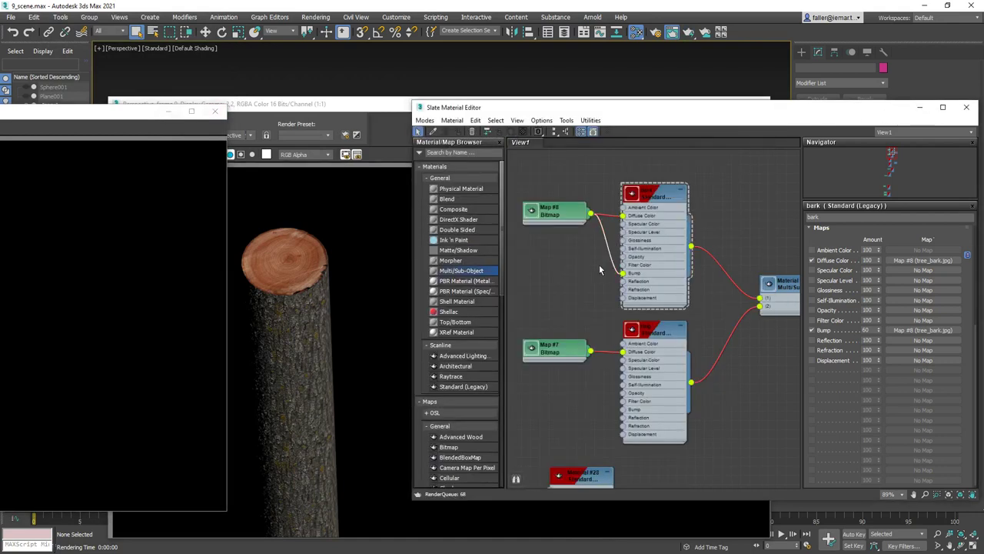
pyautogui.press('Delete')
pyautogui.click(683, 33)
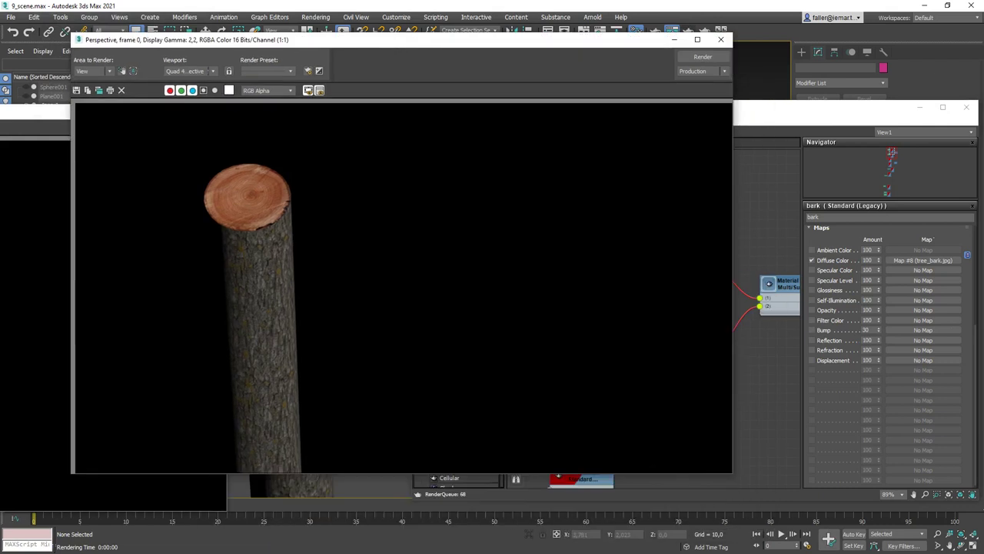
# Compare the trunk renders with and without bump side by side, and close both frames
pyautogui.click(98, 89)
pyautogui.moveTo(300, 105)
pyautogui.mouseDown()
pyautogui.moveTo(658, 92)
pyautogui.moveTo(648, 79)
pyautogui.mouseUp()
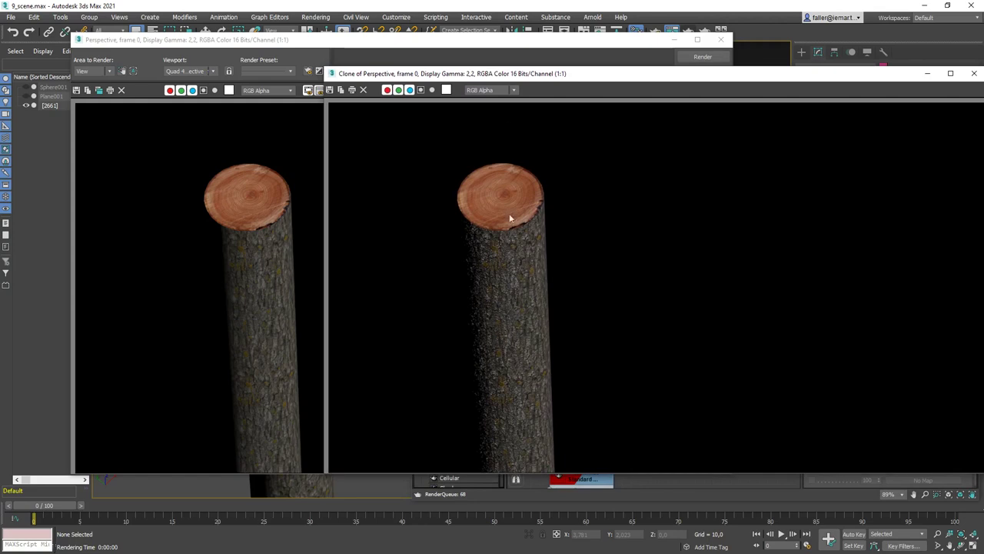
pyautogui.moveTo(546, 73); pyautogui.dragTo(404, 127)
pyautogui.click(721, 39)
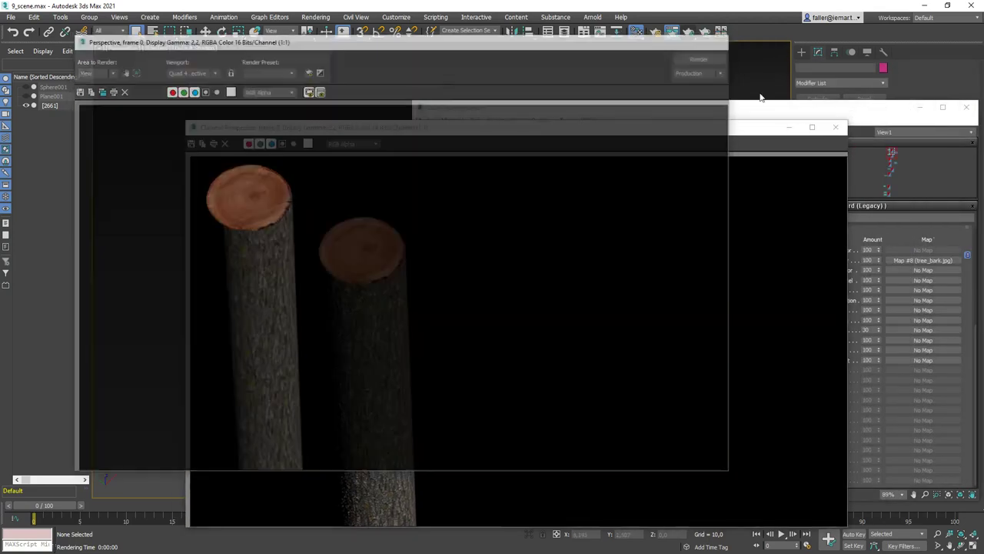
pyautogui.click(835, 126)
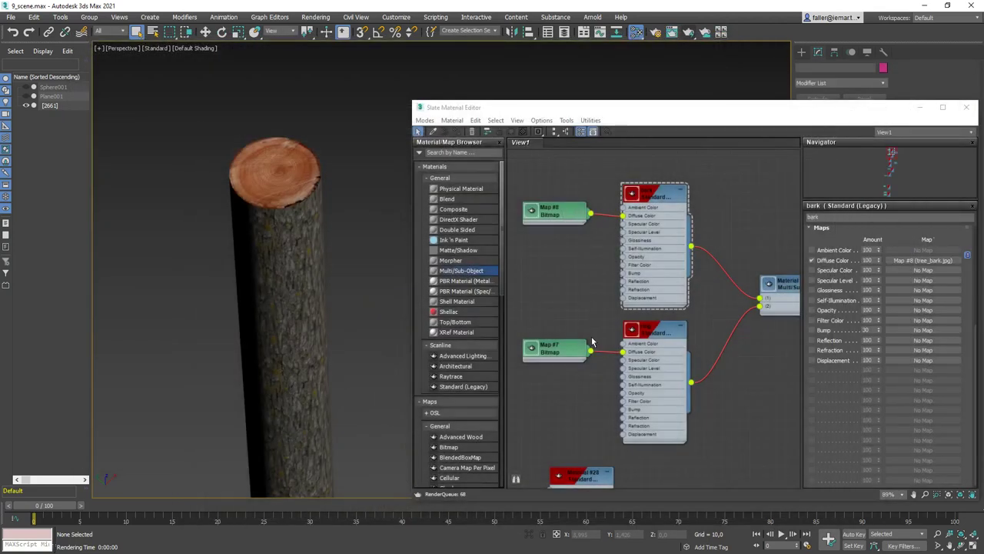
# Connect the bark bitmap and the tree-ring bitmap to the Bump slots of their respective Standard materials
pyautogui.click(591, 217)
pyautogui.moveTo(615, 270); pyautogui.dragTo(622, 273)
pyautogui.moveTo(604, 396); pyautogui.dragTo(623, 411)
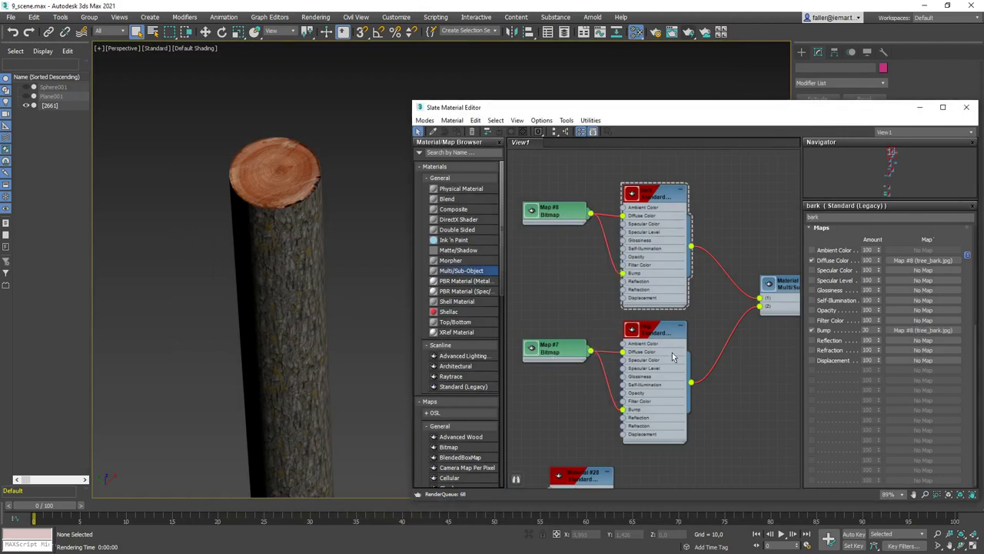
# Render a close-up of the trunk's upper end to inspect the bump on bark and rings, and close the frame
pyautogui.click(289, 217)
pyautogui.scroll(2, 289, 217)
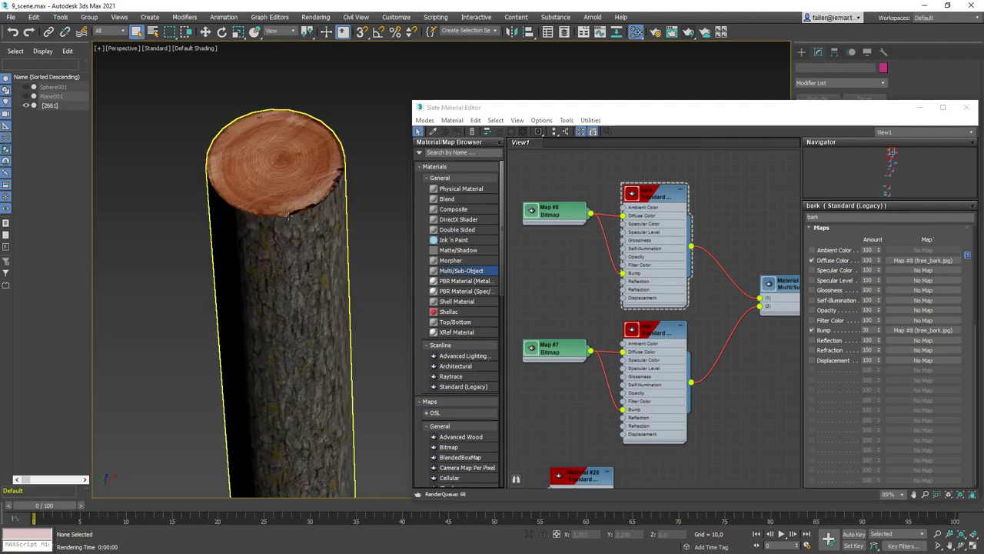
pyautogui.scroll(2, 288, 217)
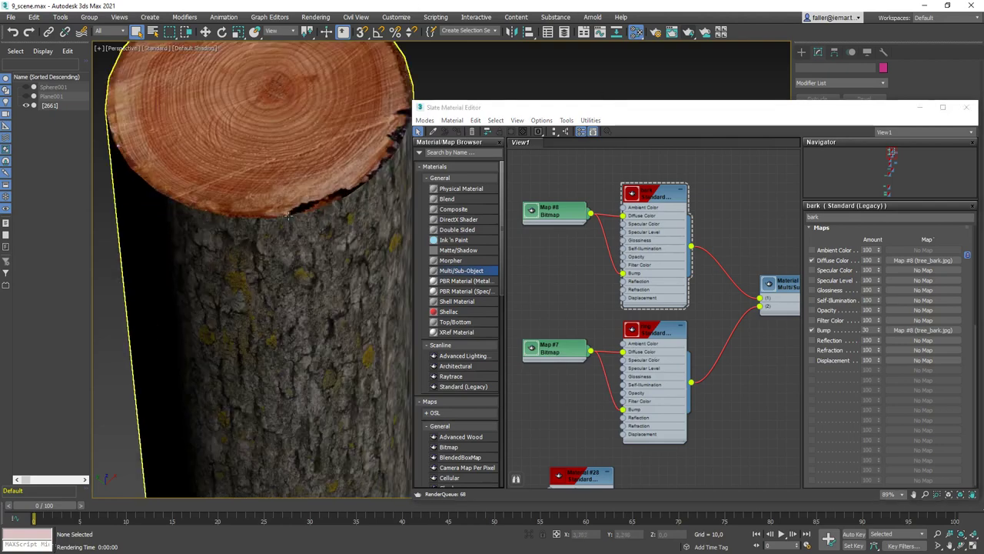
pyautogui.click(686, 31)
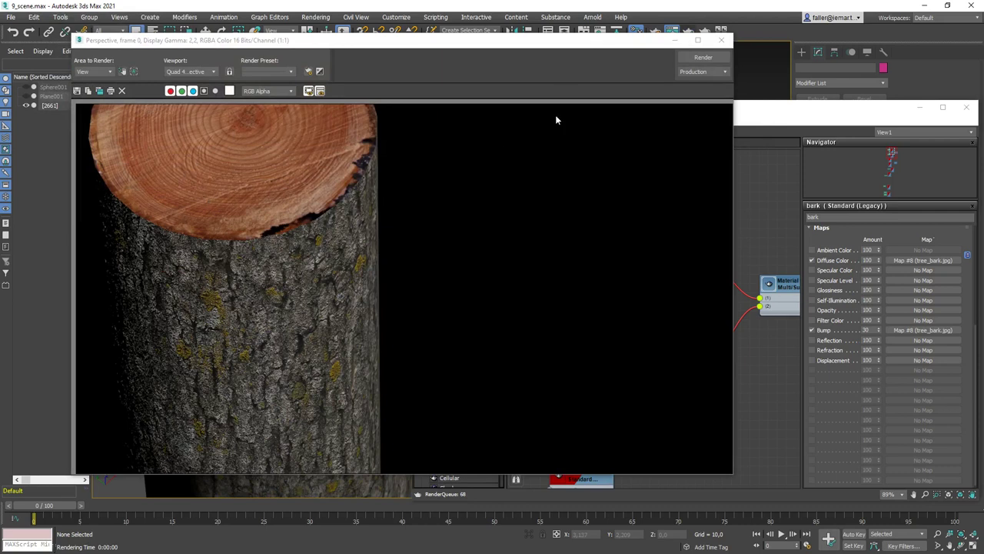
pyautogui.click(720, 40)
pyautogui.scroll(-1, 314, 237)
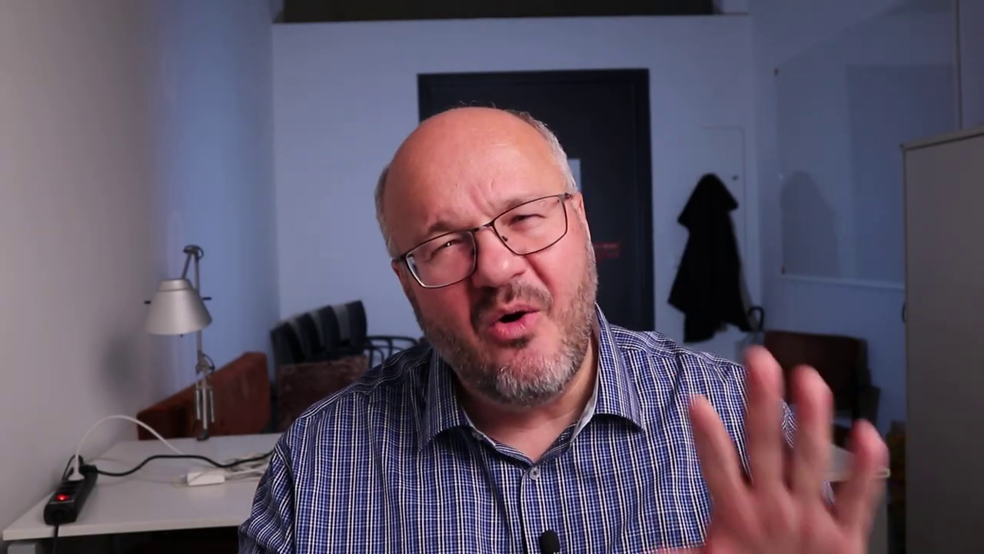